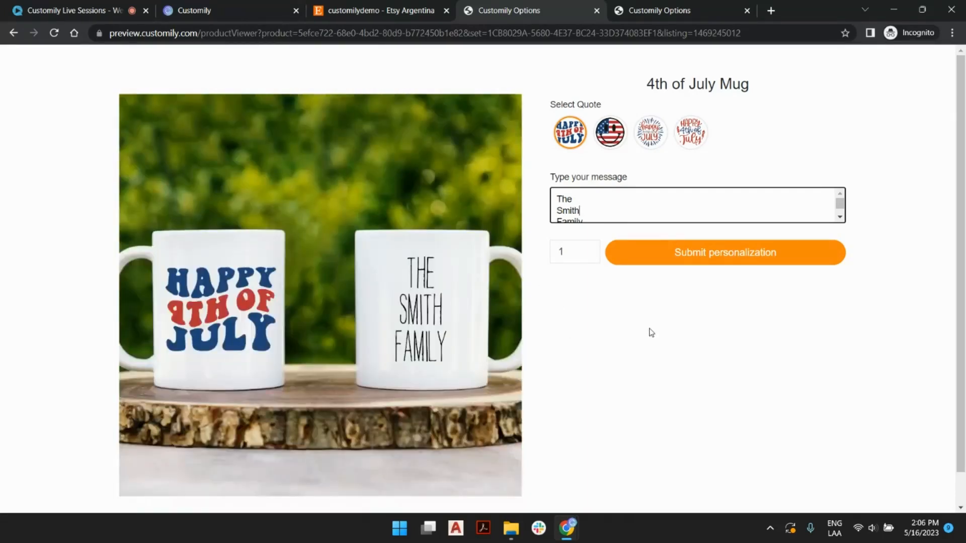
# Preview the mug with Quote 2, Quote 3 and the fourth 4th of July quote design in turn
pyautogui.click(619, 135)
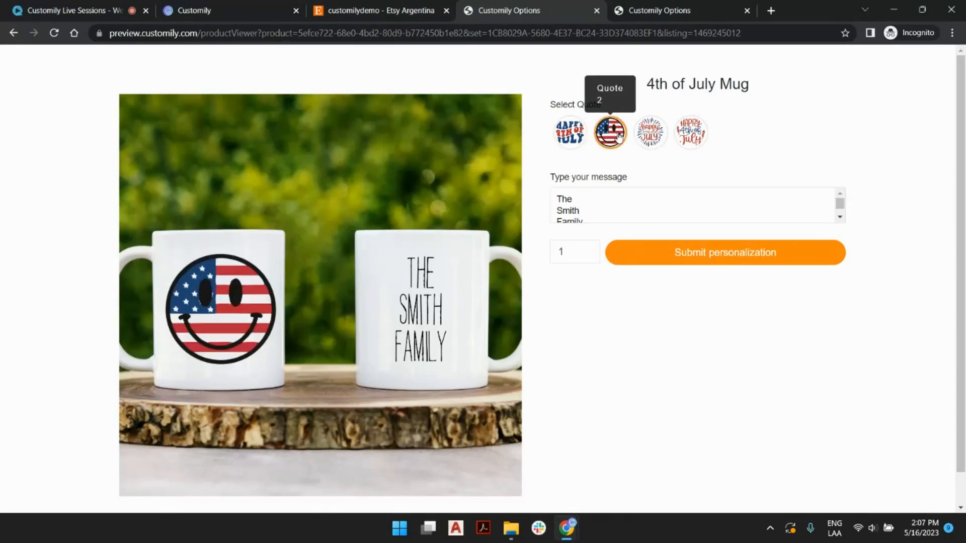
pyautogui.click(653, 142)
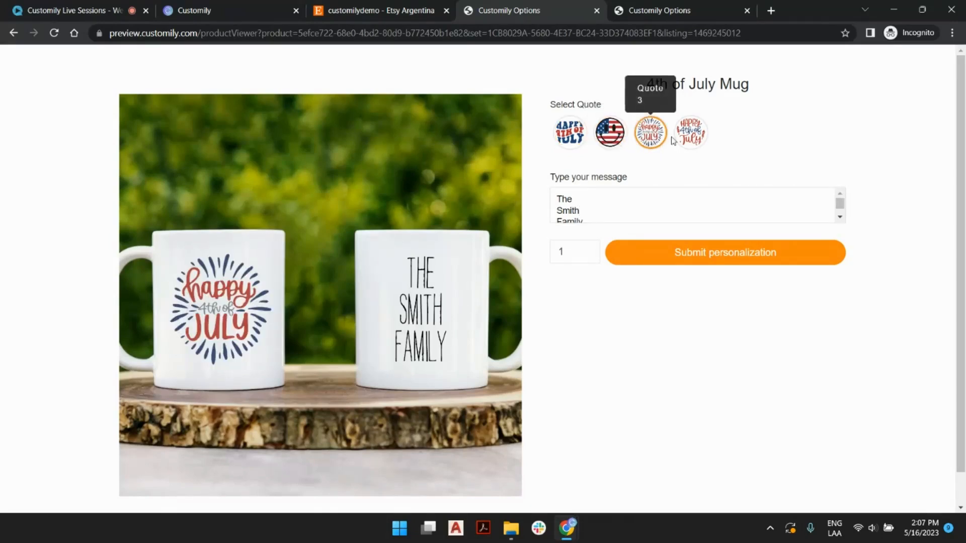
pyautogui.click(694, 136)
# Replace the surname in the mug's three-line message with a different family name
pyautogui.click(611, 208)
pyautogui.scroll(-1, 614, 210)
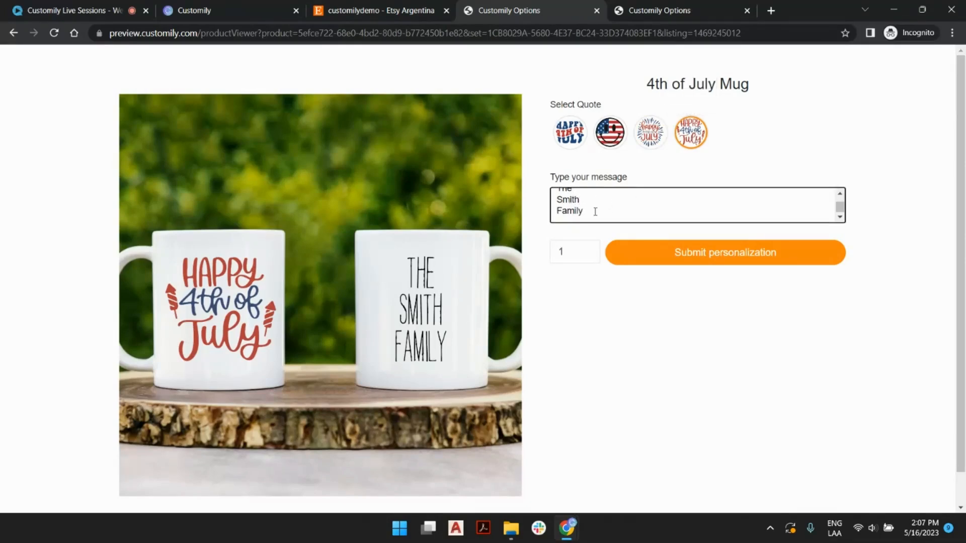
pyautogui.doubleClick(572, 198)
pyautogui.write('rodriguez')
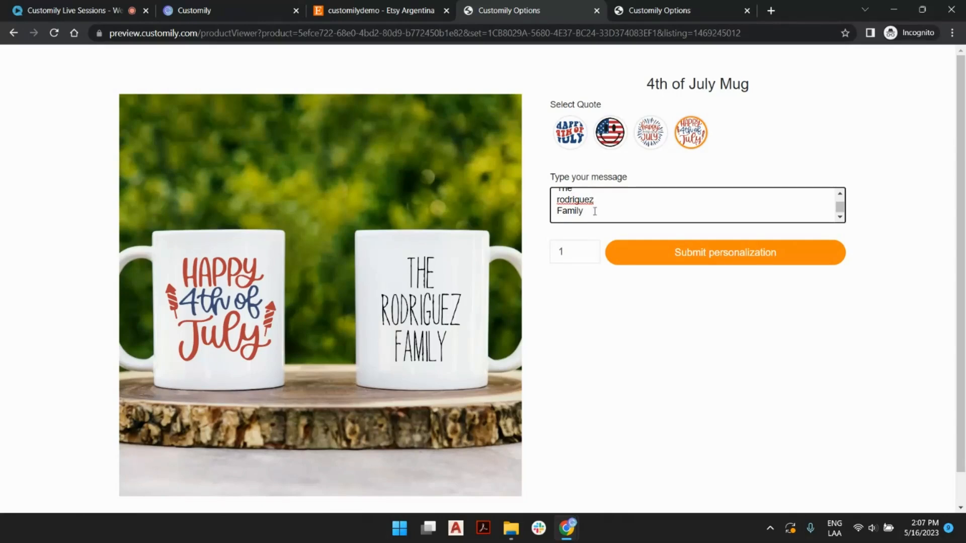
# Replace the whole mug message with "super fun" and "and great" on two lines, and select Quote 2
pyautogui.moveTo(586, 212); pyautogui.dragTo(555, 193)
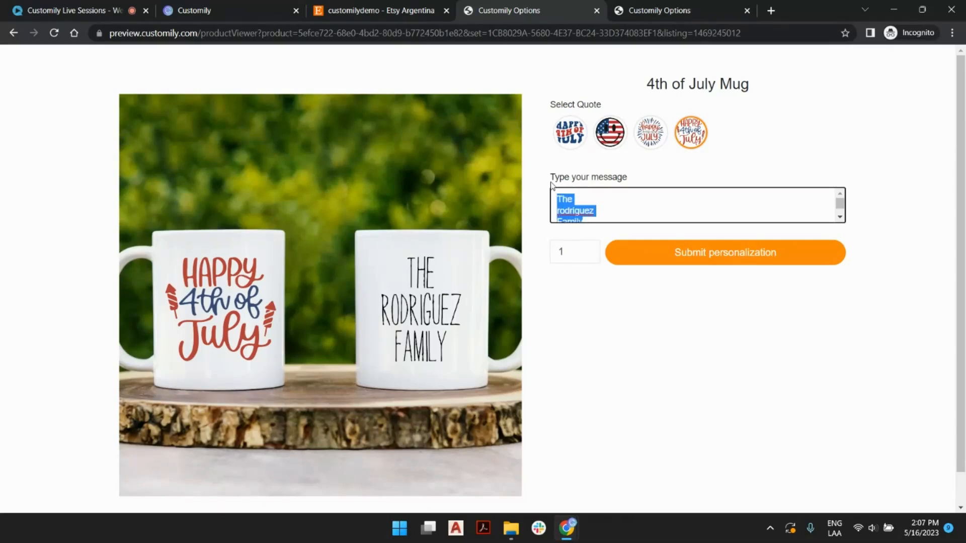
pyautogui.write('super fun')
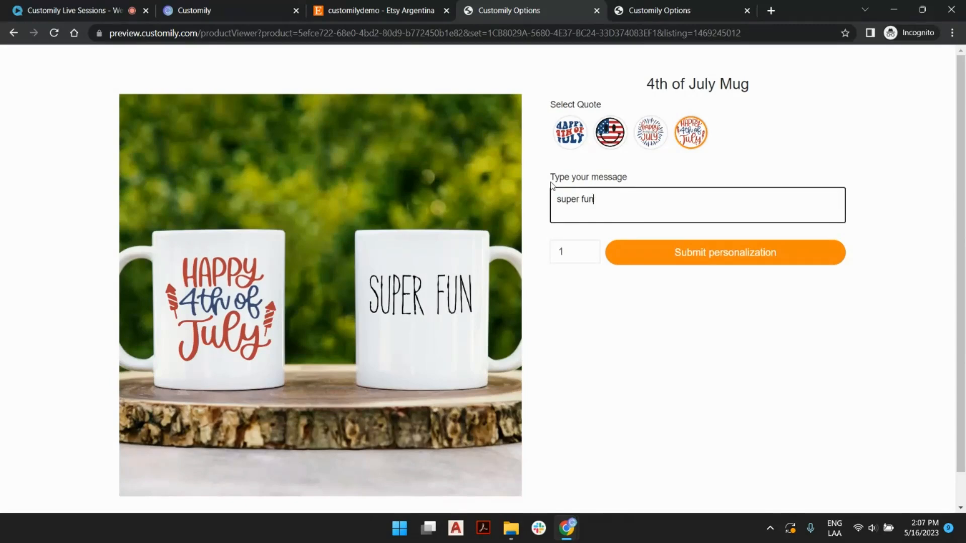
pyautogui.press('Return')
pyautogui.write('and great')
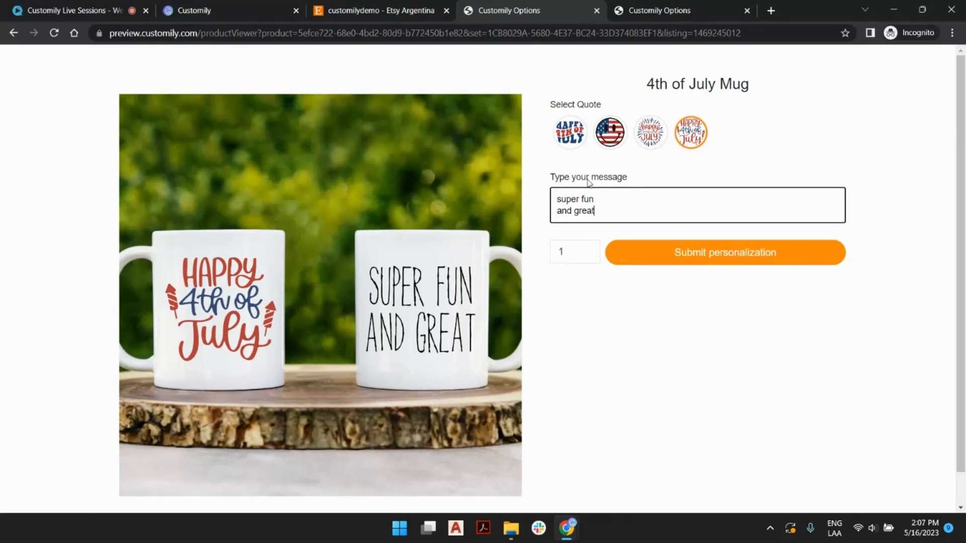
pyautogui.click(610, 133)
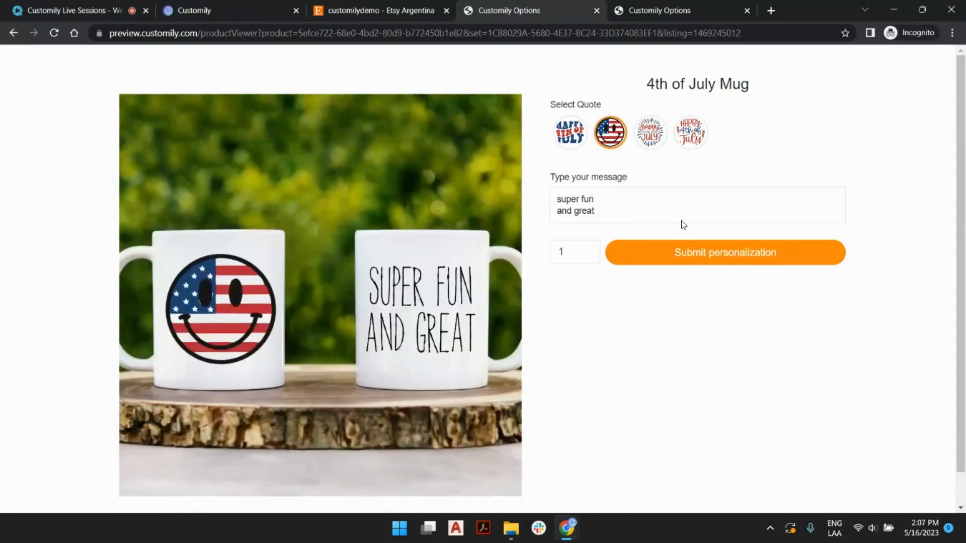
# Switch to the 4th of July Napkin preview and enter the family name to personalize it
pyautogui.click(656, 6)
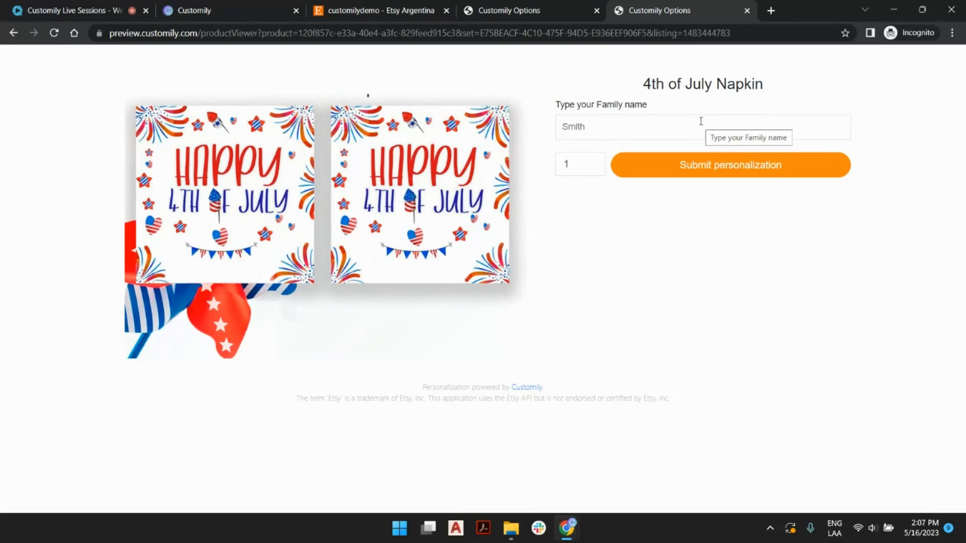
pyautogui.click(574, 127)
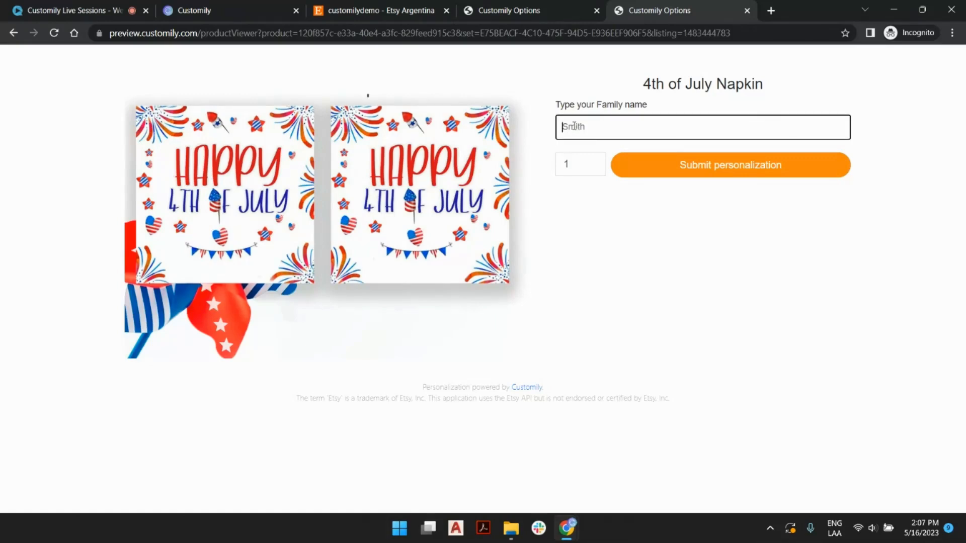
pyautogui.write('simpson')
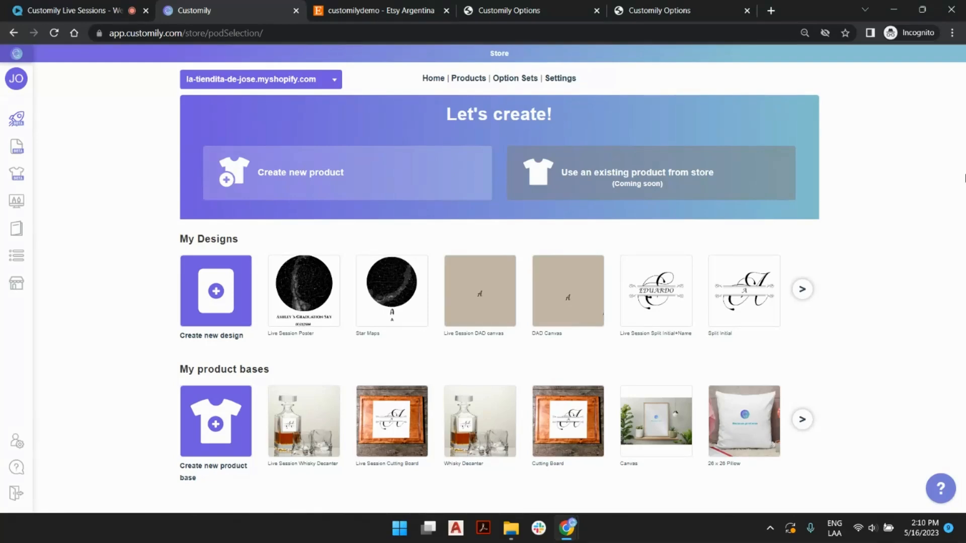
# Review the Customily store page and the mug and napkin personalization previews, and view Customily's Templates List
pyautogui.moveTo(2, 75)
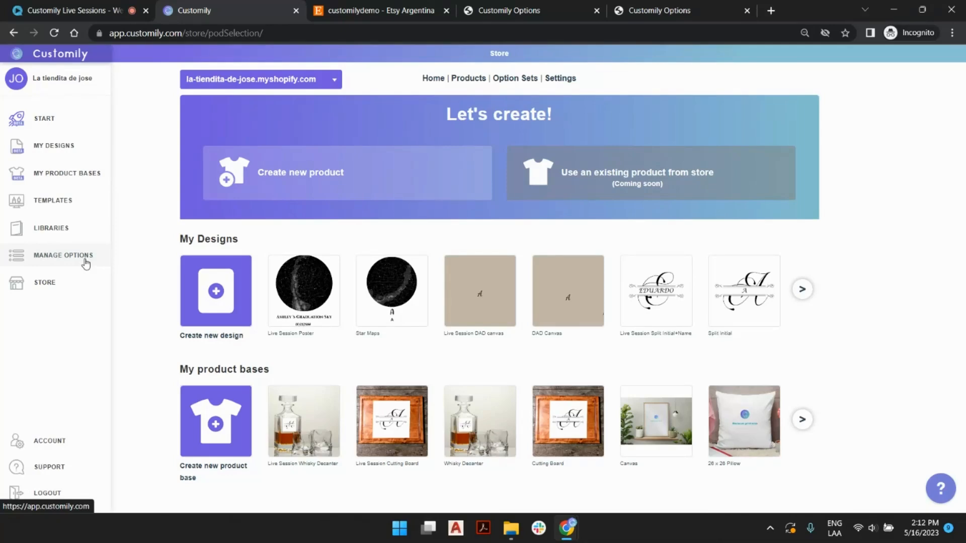
pyautogui.click(501, 10)
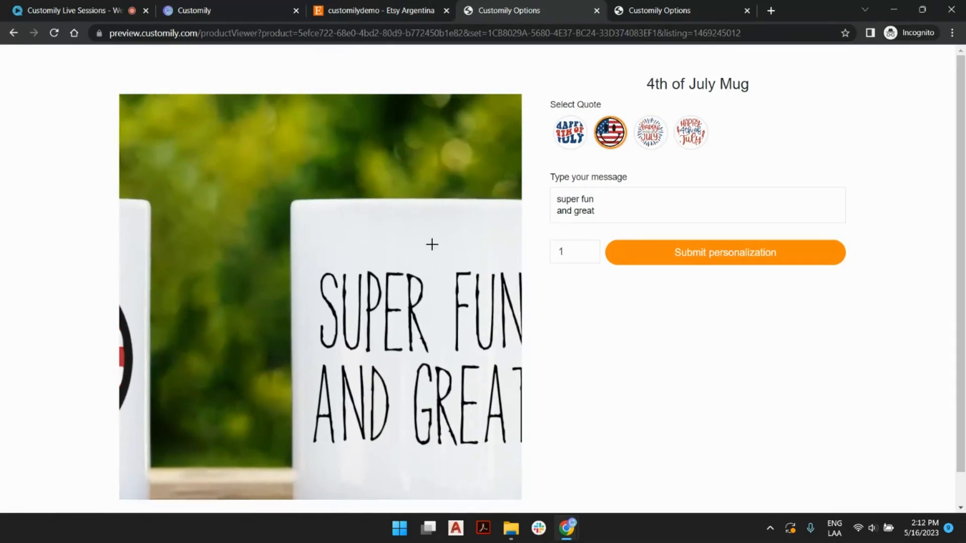
pyautogui.click(270, 7)
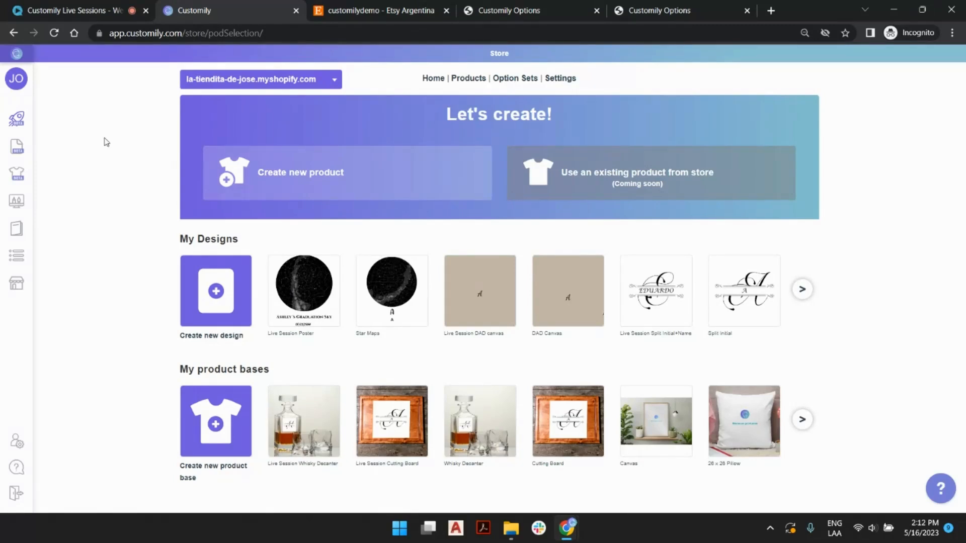
pyautogui.moveTo(27, 260)
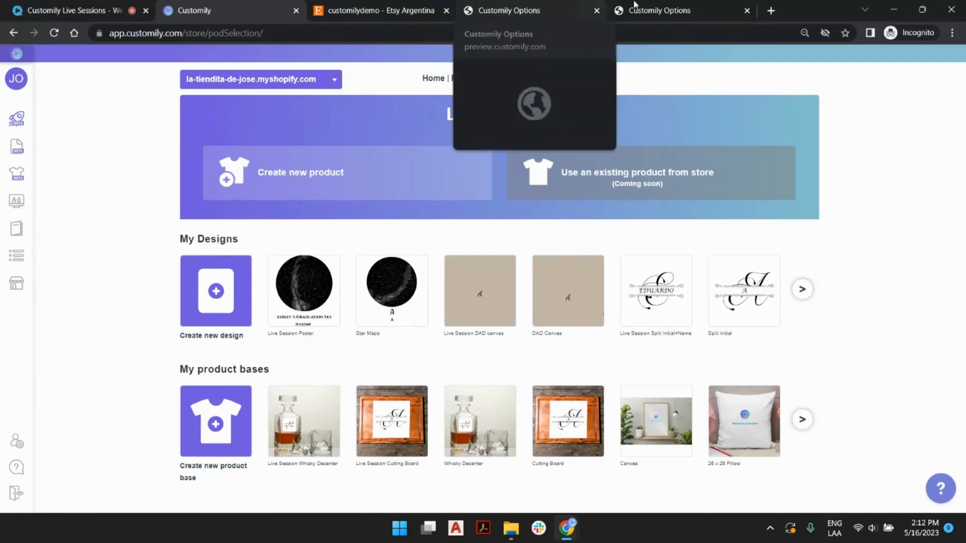
pyautogui.moveTo(667, 5)
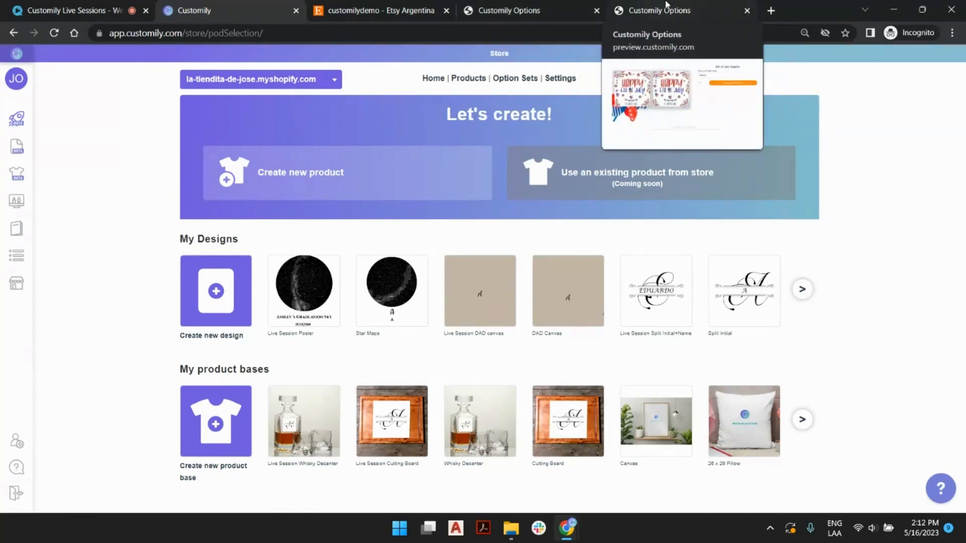
pyautogui.click(667, 6)
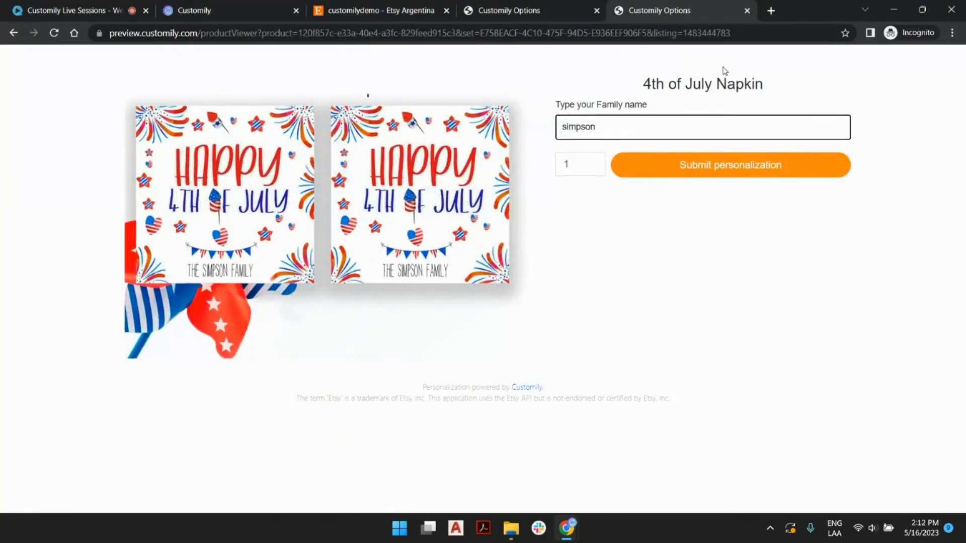
pyautogui.click(534, 6)
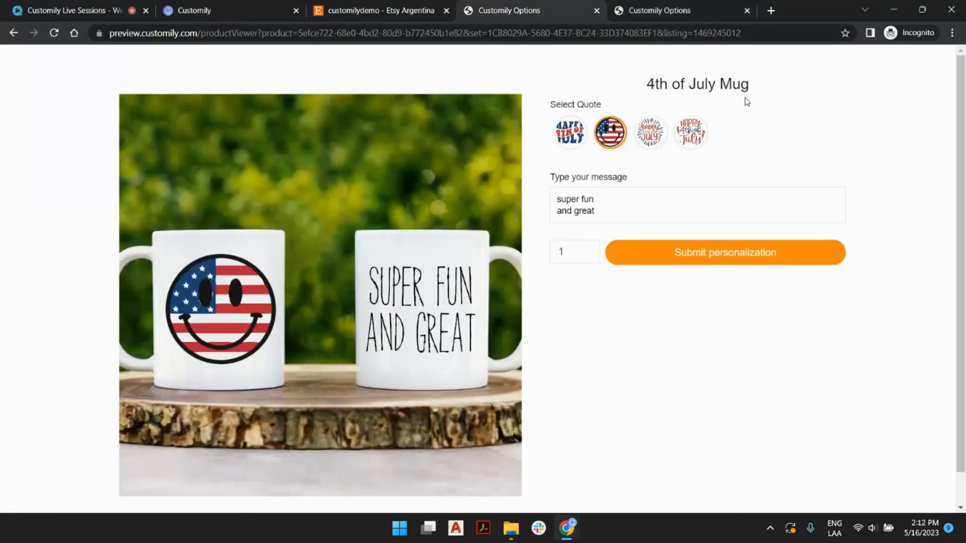
pyautogui.click(226, 5)
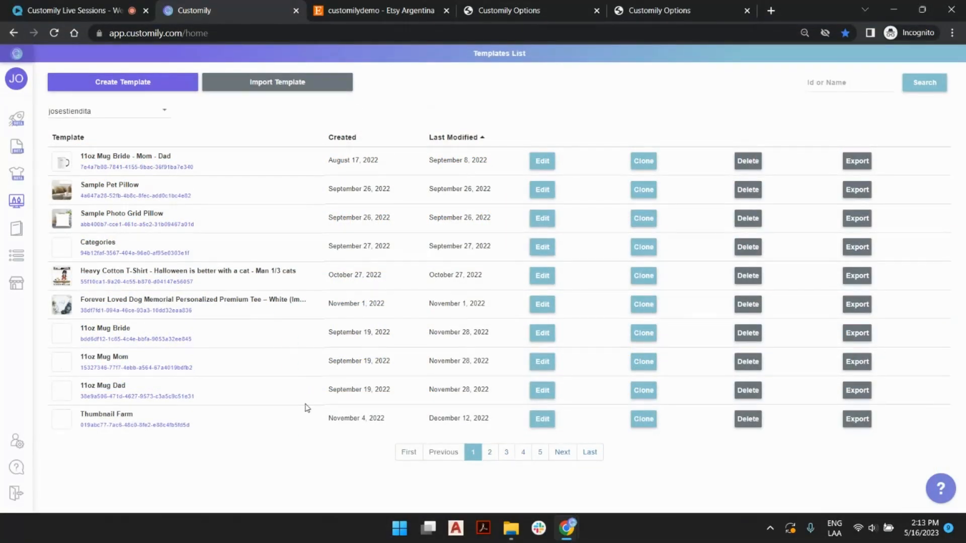
# Switch to the customilydemo Etsy shop and browse its listed items, including the 4th of July products
pyautogui.click(388, 10)
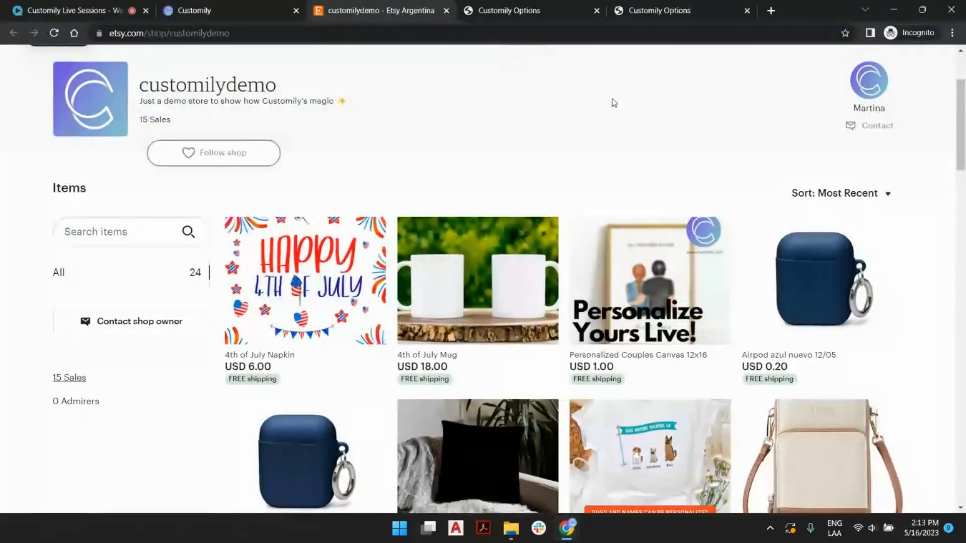
pyautogui.scroll(-12, 579, 322)
pyautogui.scroll(-1, 556, 312)
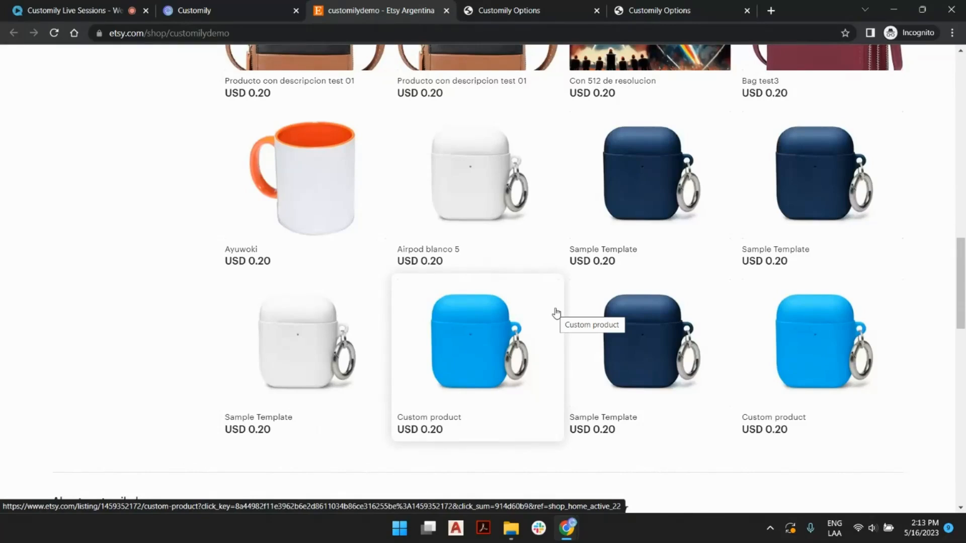
pyautogui.scroll(1, 813, 232)
pyautogui.scroll(5, 813, 231)
pyautogui.scroll(6, 548, 315)
pyautogui.scroll(4, 548, 314)
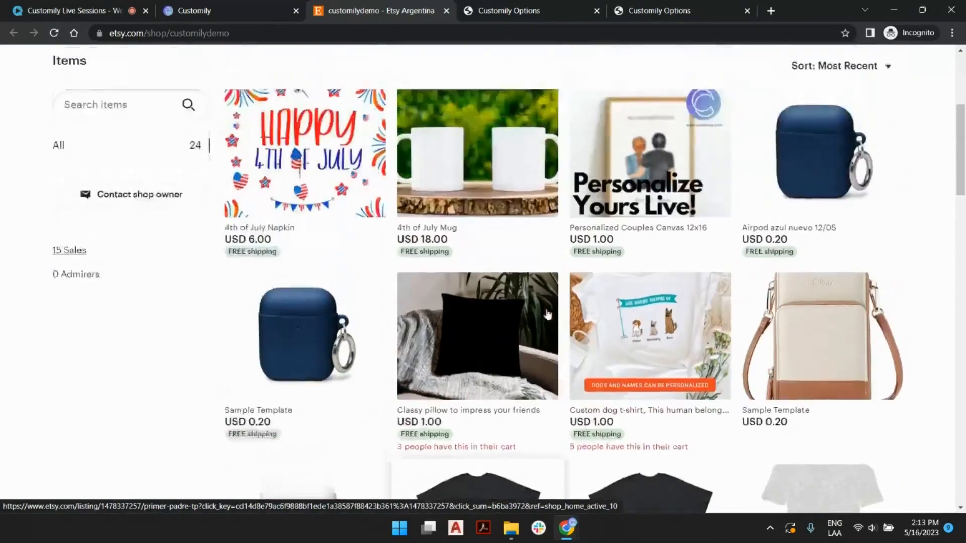
pyautogui.scroll(-3, 575, 216)
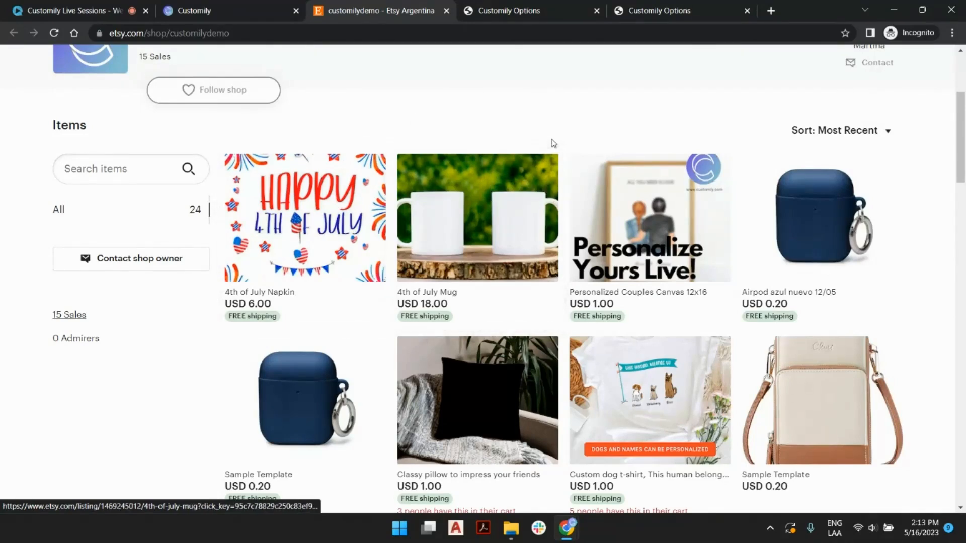
# Open the 4th of July Mug listing and examine its image, price, description and shipping details
pyautogui.click(482, 189)
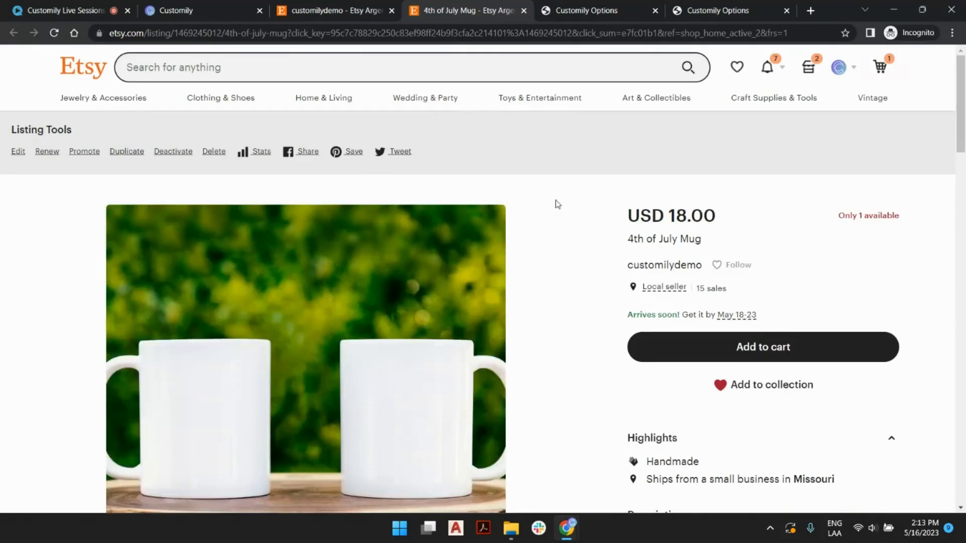
pyautogui.scroll(-5, 816, 229)
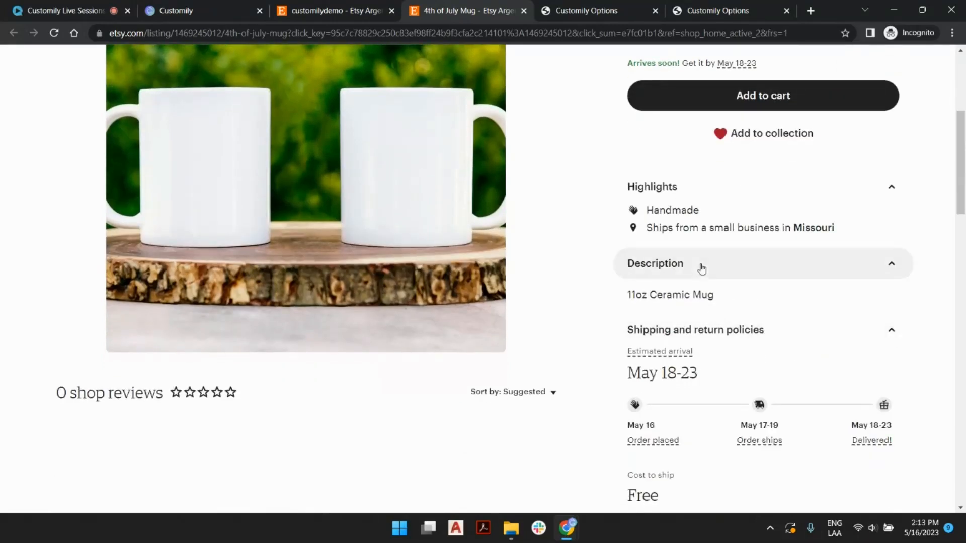
pyautogui.scroll(-1, 709, 347)
pyautogui.scroll(-7, 709, 353)
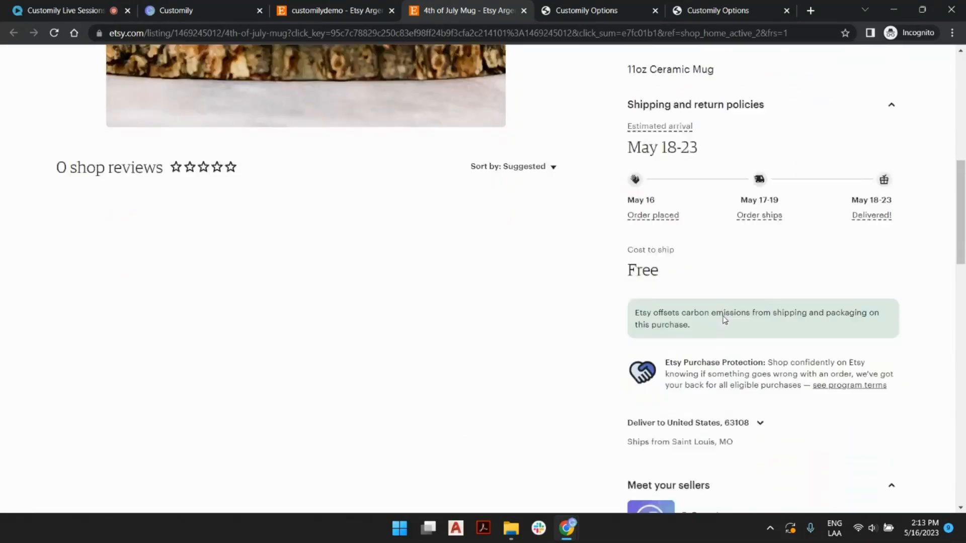
pyautogui.scroll(10, 725, 300)
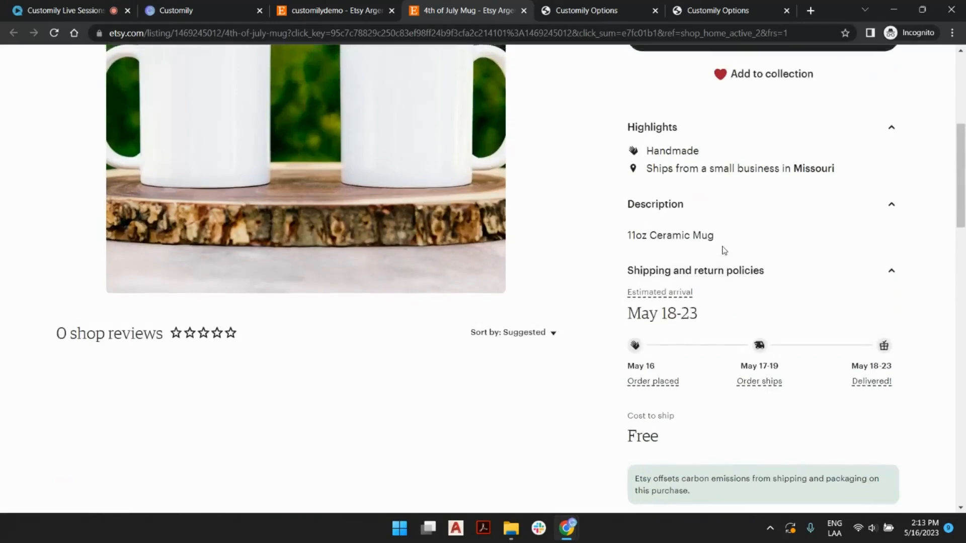
pyautogui.scroll(3, 705, 229)
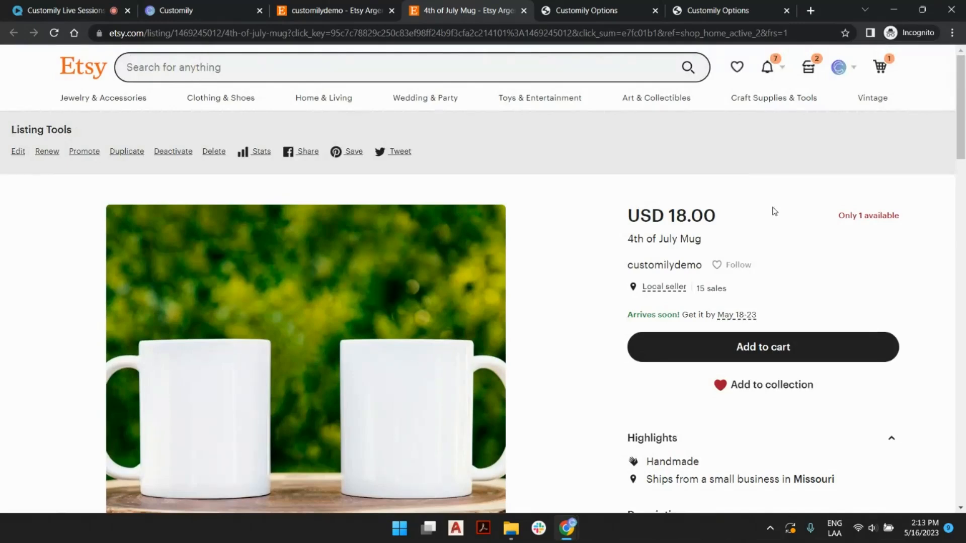
pyautogui.scroll(-4, 774, 212)
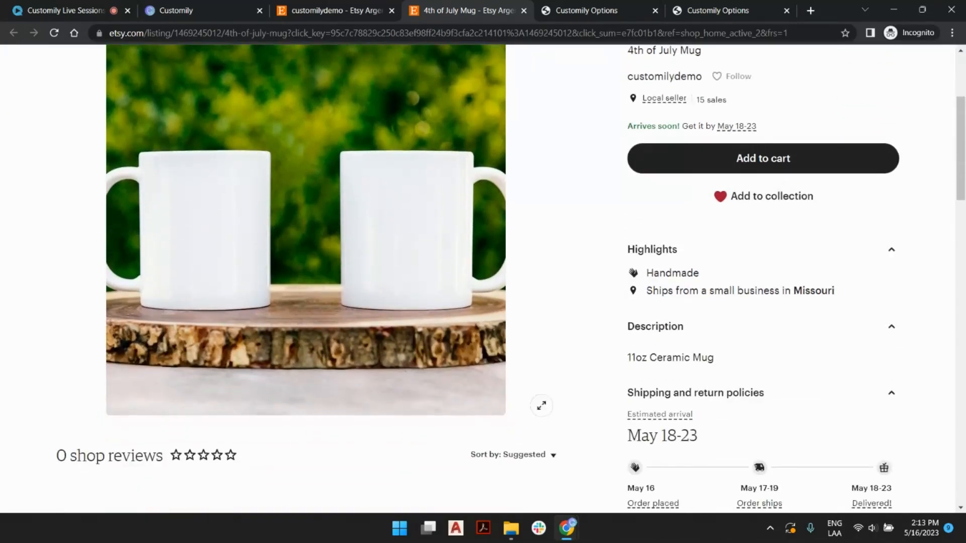
pyautogui.scroll(4, 287, 238)
pyautogui.scroll(-3, 286, 224)
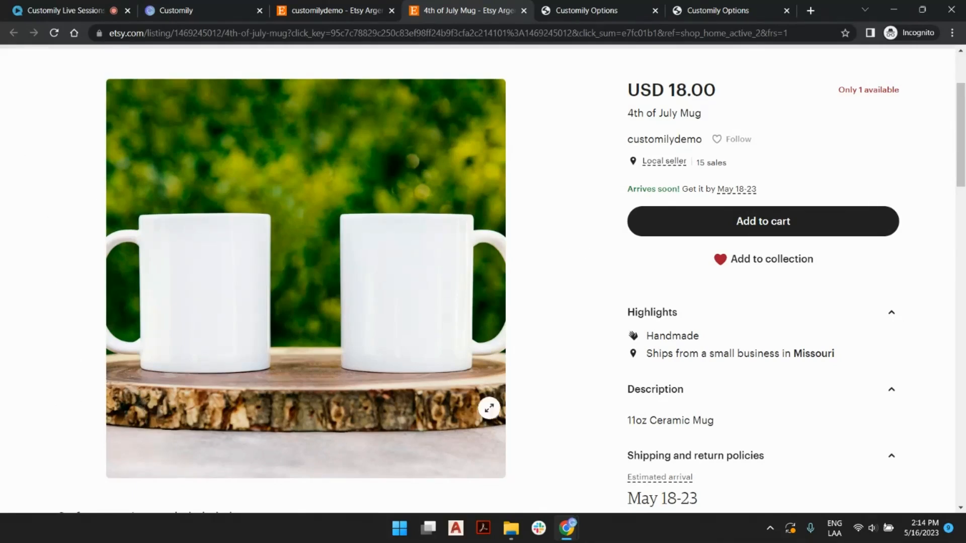
pyautogui.moveTo(755, 196)
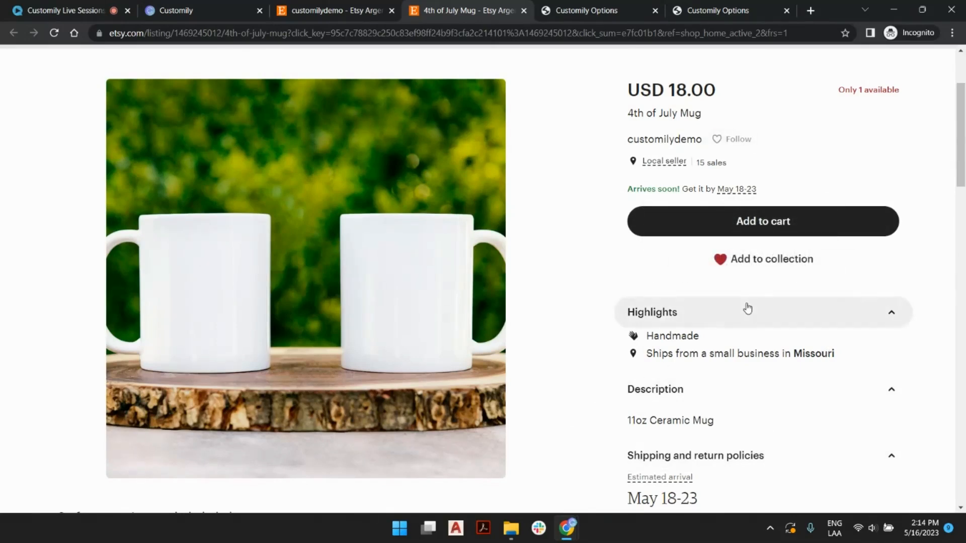
# Compare the Etsy mug listing with its Customily personalization preview, ending on the preview
pyautogui.click(588, 11)
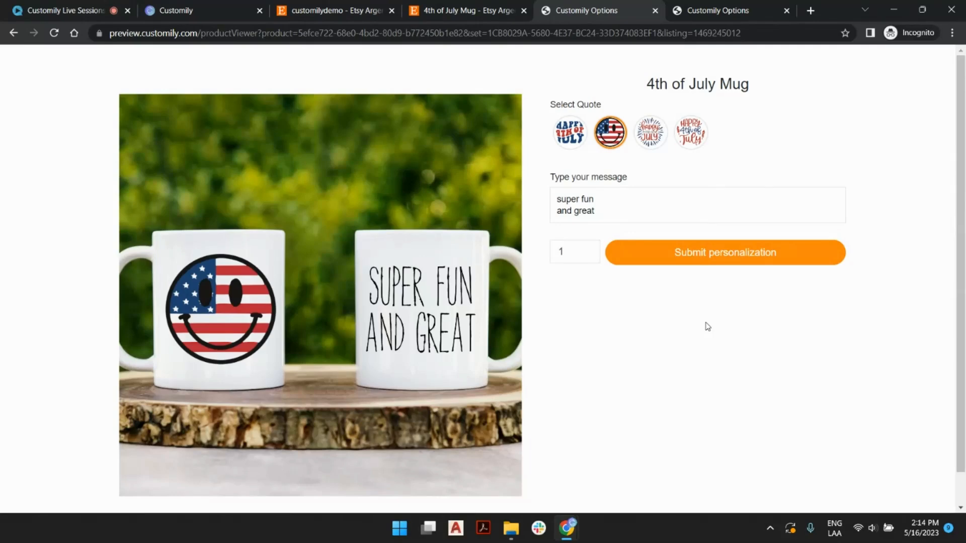
pyautogui.click(495, 9)
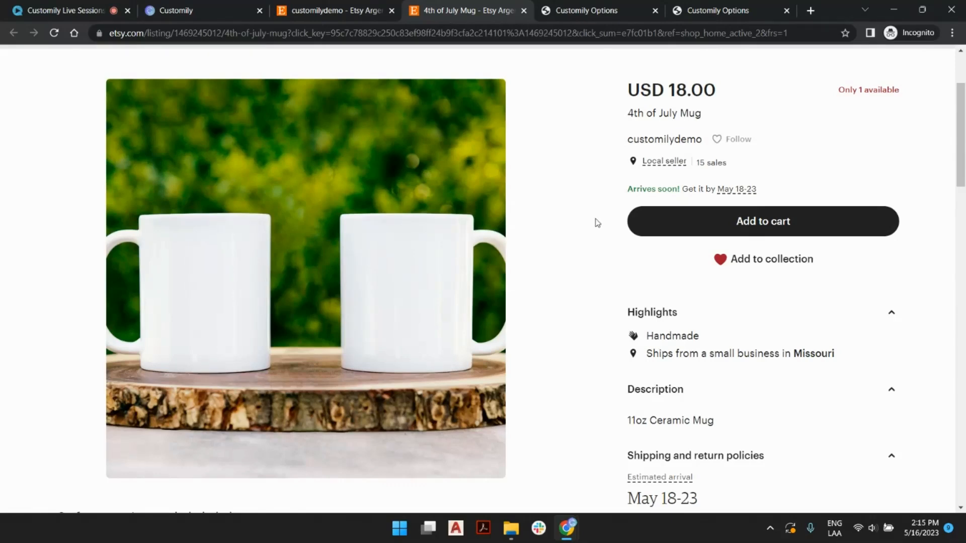
pyautogui.click(587, 10)
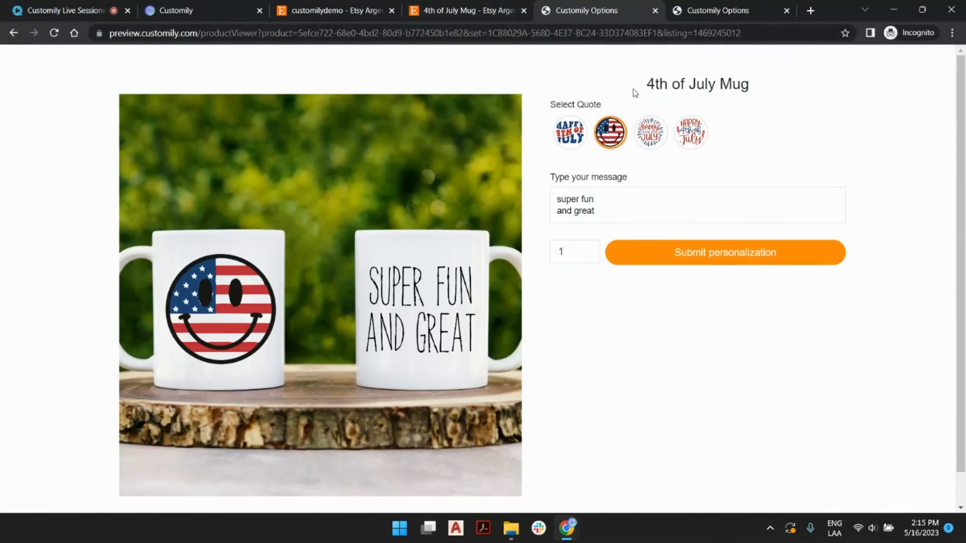
# Switch to the Gmail window and examine the order personalization email, including its Personalize link and shop contact notes, returning to the preview
pyautogui.hotkey('alt', 'Tab')
pyautogui.hotkey('alt', 'Tab')
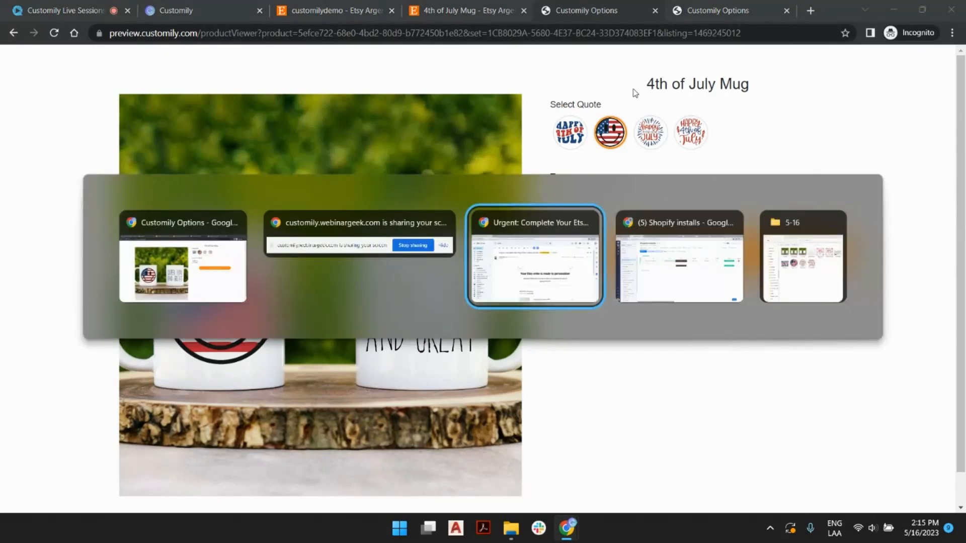
pyautogui.scroll(-1, 637, 178)
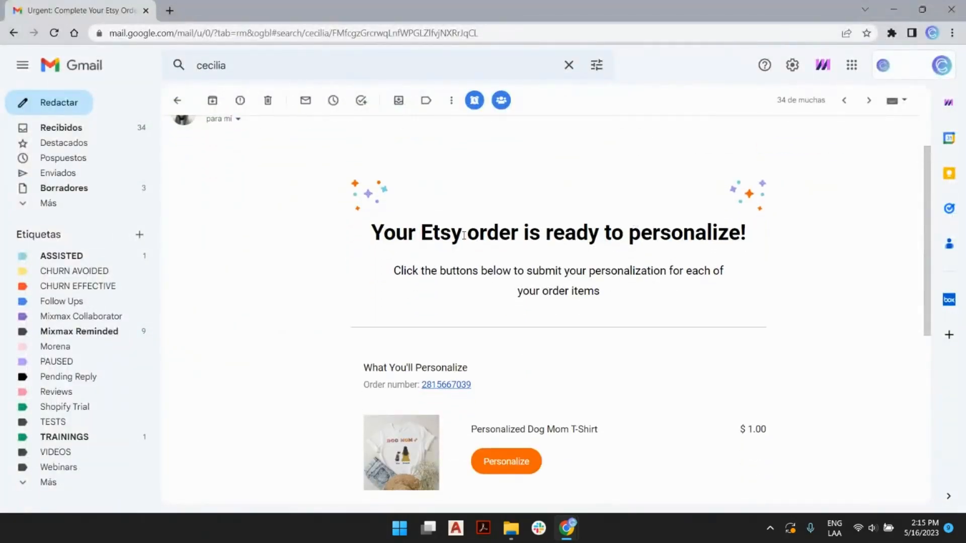
pyautogui.scroll(-2, 578, 235)
pyautogui.scroll(3, 632, 176)
pyautogui.scroll(1, 498, 213)
pyautogui.scroll(-2, 659, 176)
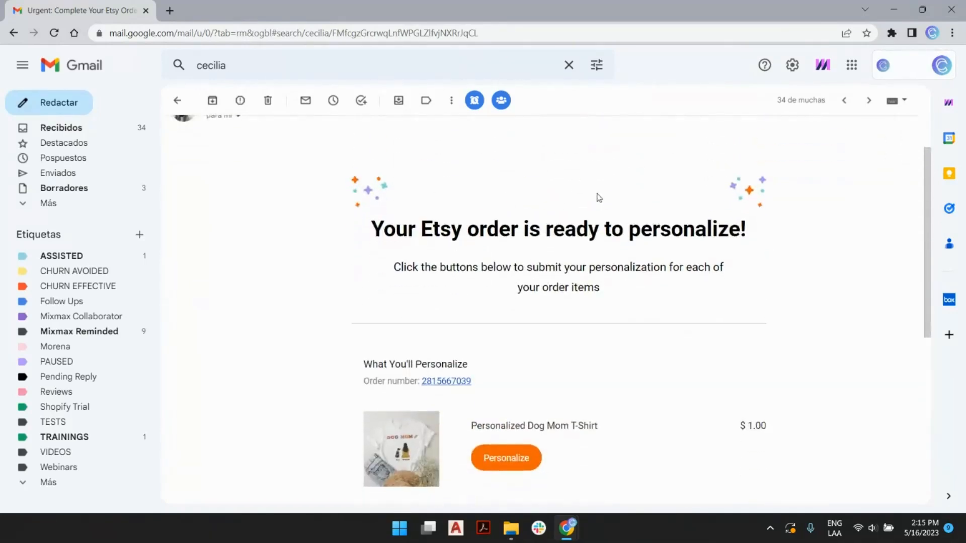
pyautogui.scroll(-2, 584, 229)
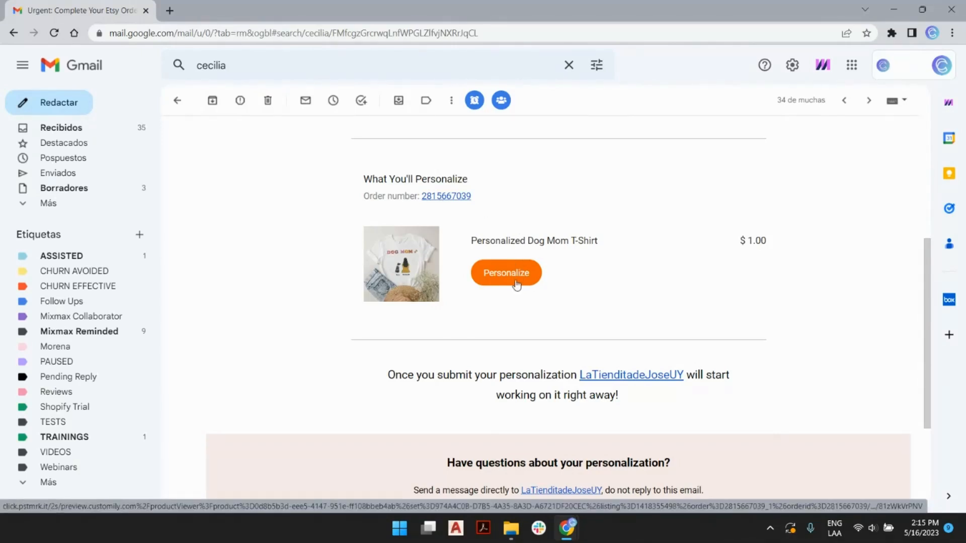
pyautogui.scroll(-1, 614, 317)
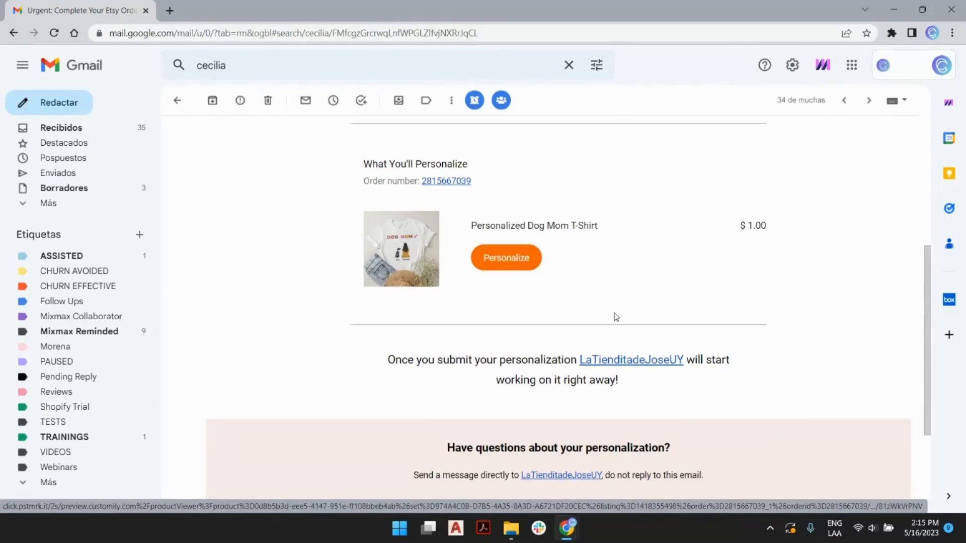
pyautogui.scroll(3, 614, 317)
pyautogui.hotkey('alt', 'Tab')
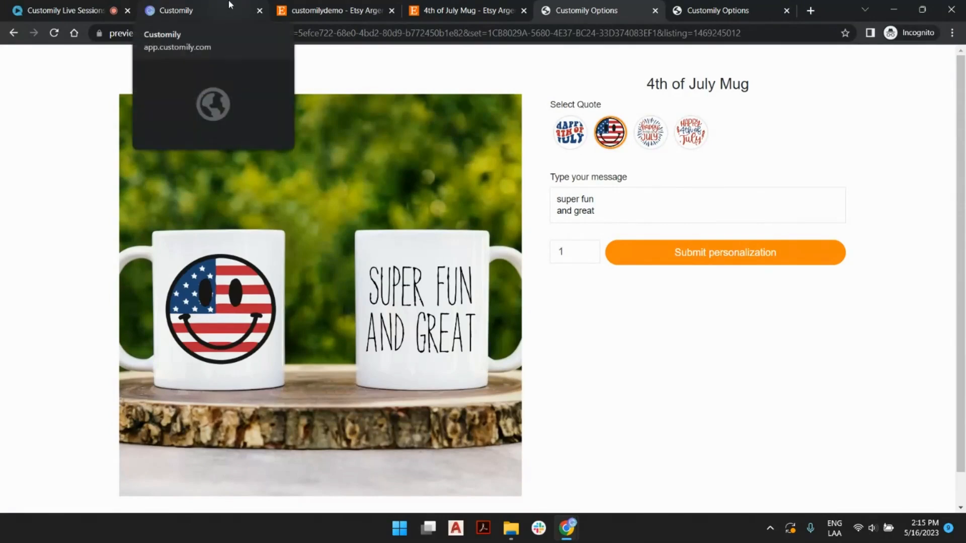
# Create a new Customily template page named "Live Session 4th of July Napkin", keeping the 100 × 100 mm size
pyautogui.click(229, 4)
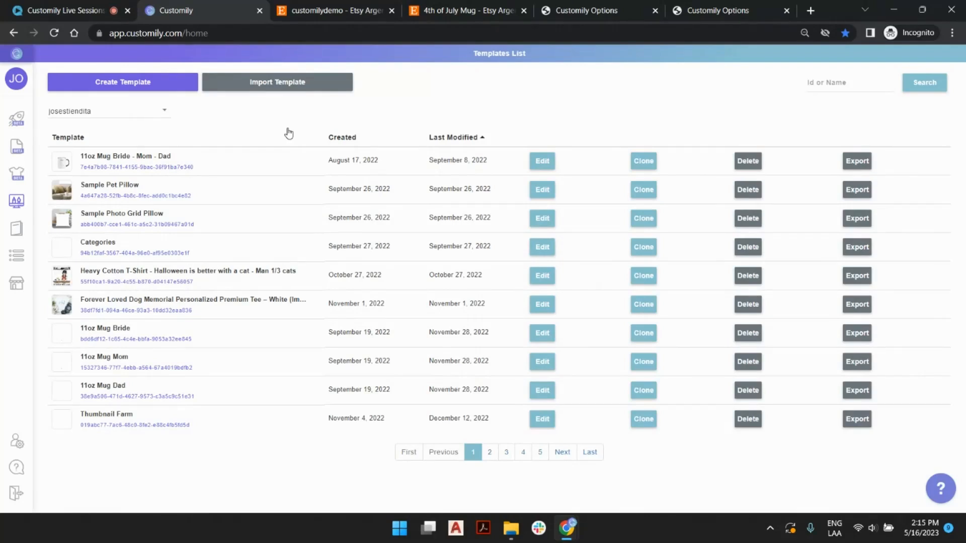
pyautogui.press('alt')
pyautogui.click(154, 84)
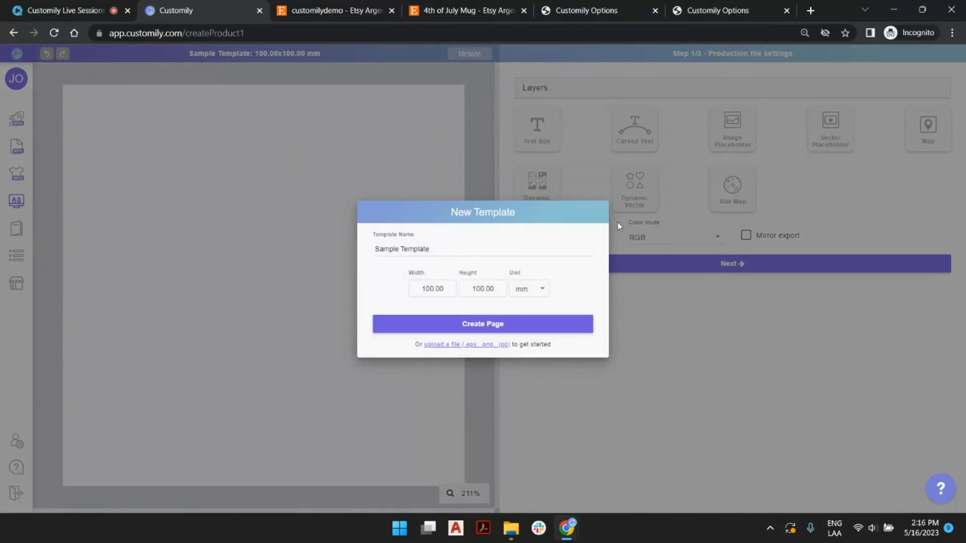
pyautogui.click(400, 249)
pyautogui.hotkey('ctrl', 'a')
pyautogui.write('L')
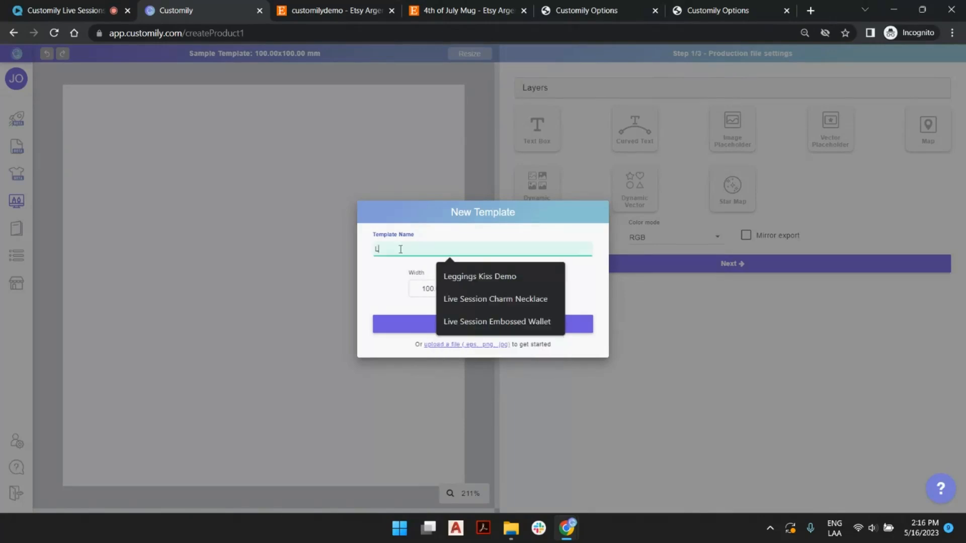
pyautogui.write('ive Se')
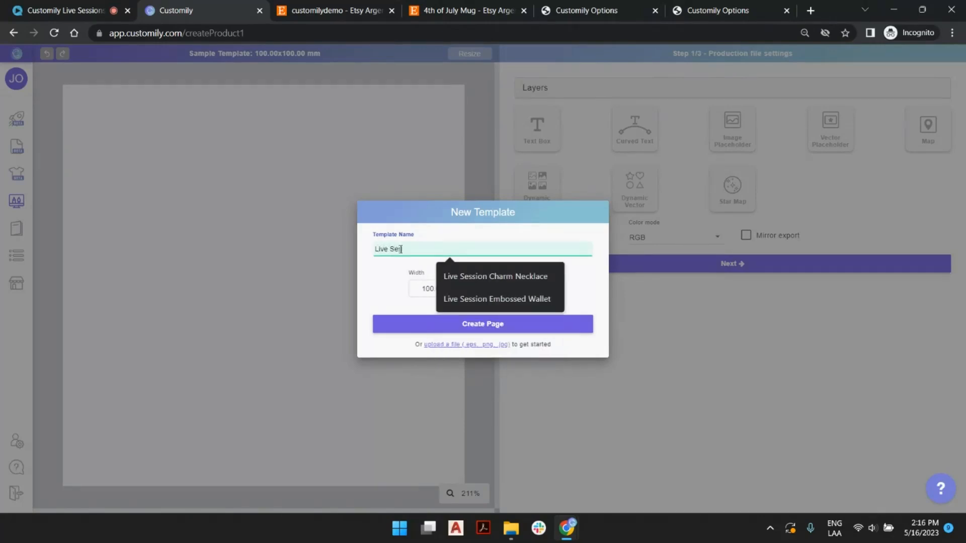
pyautogui.write('ssion 4th ')
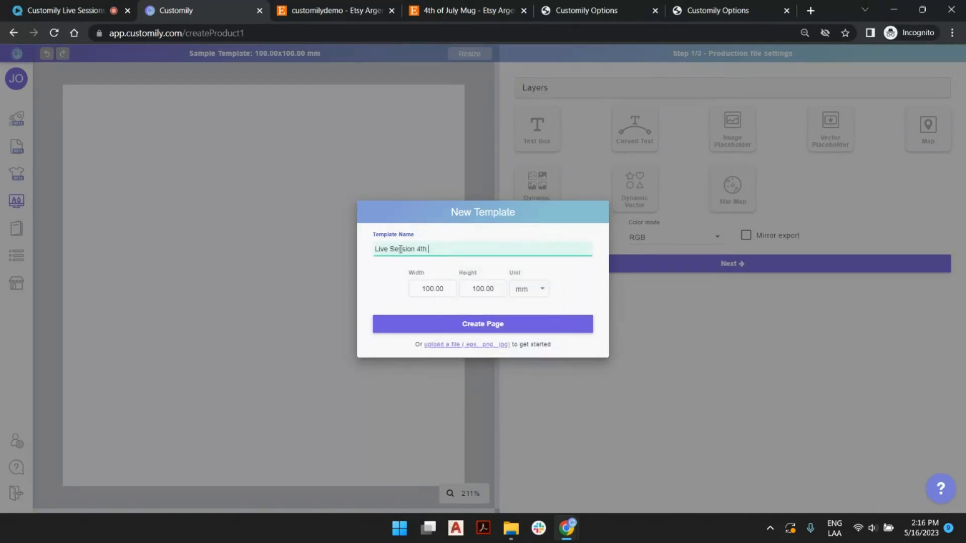
pyautogui.write('of July Napkin')
pyautogui.click(492, 330)
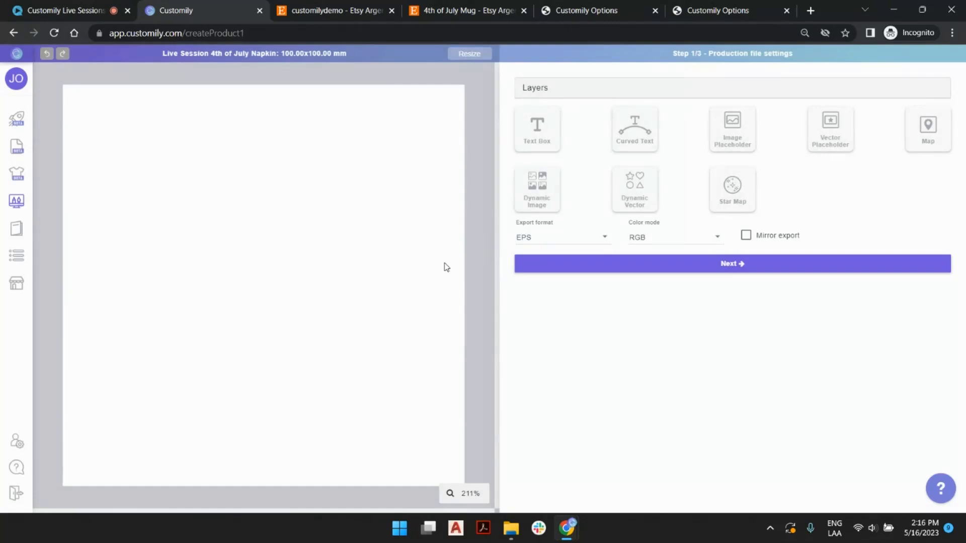
# Check the 4th of July Napkin personalization preview, and add a Dynamic Image layer to the new template
pyautogui.moveTo(81, 427)
pyautogui.click(689, 9)
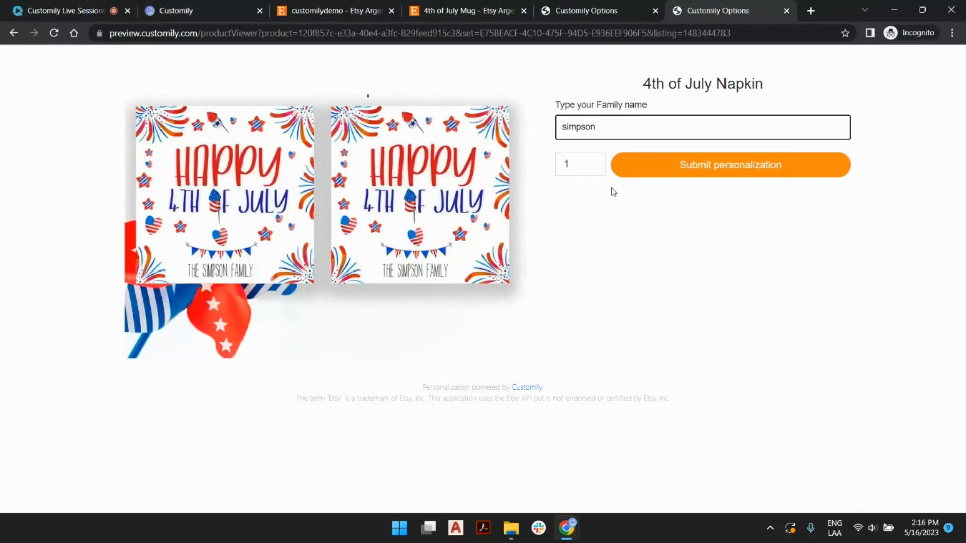
pyautogui.click(210, 6)
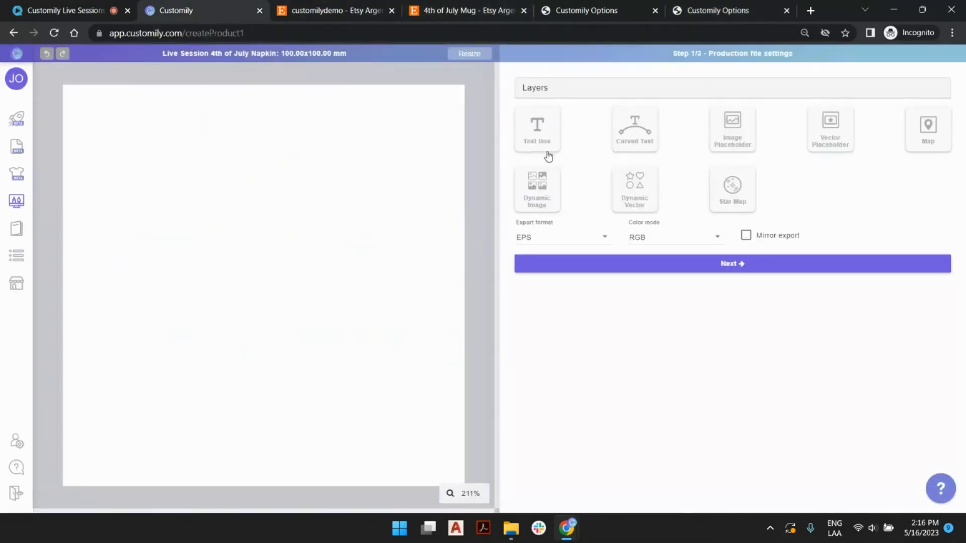
pyautogui.click(541, 188)
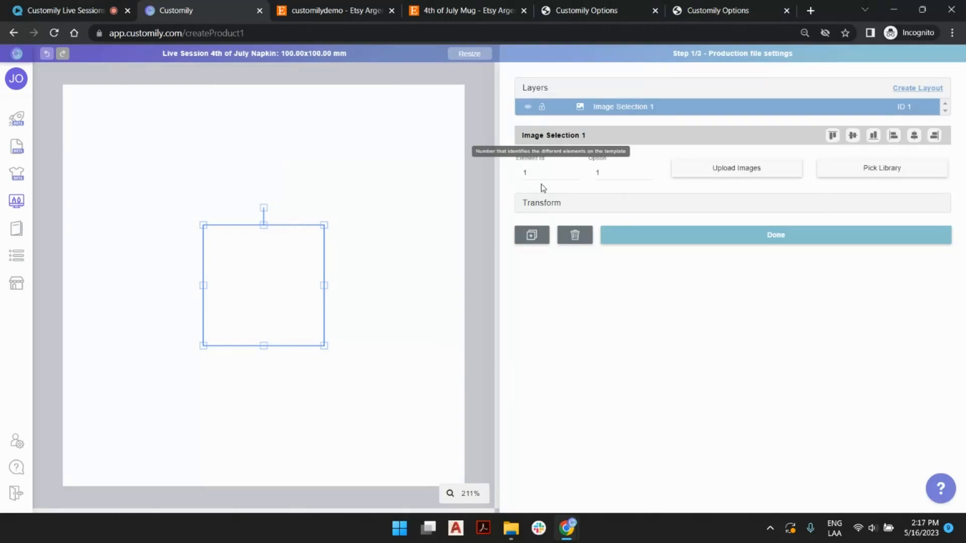
pyautogui.click(310, 188)
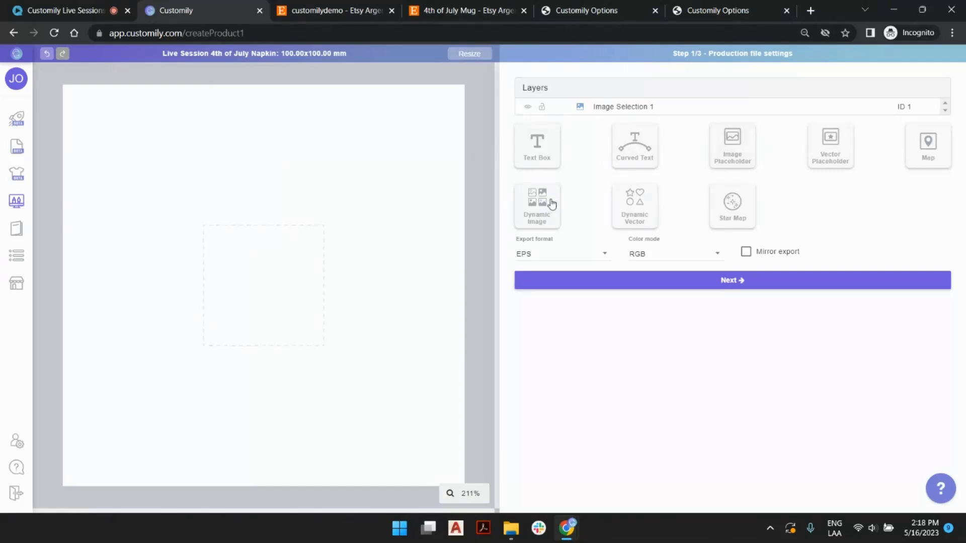
# Upload "napkin print.png" from the Desktop's Call Assets > LIVE SESSIONS > 5-16 folder into the dynamic image layer
pyautogui.click(301, 246)
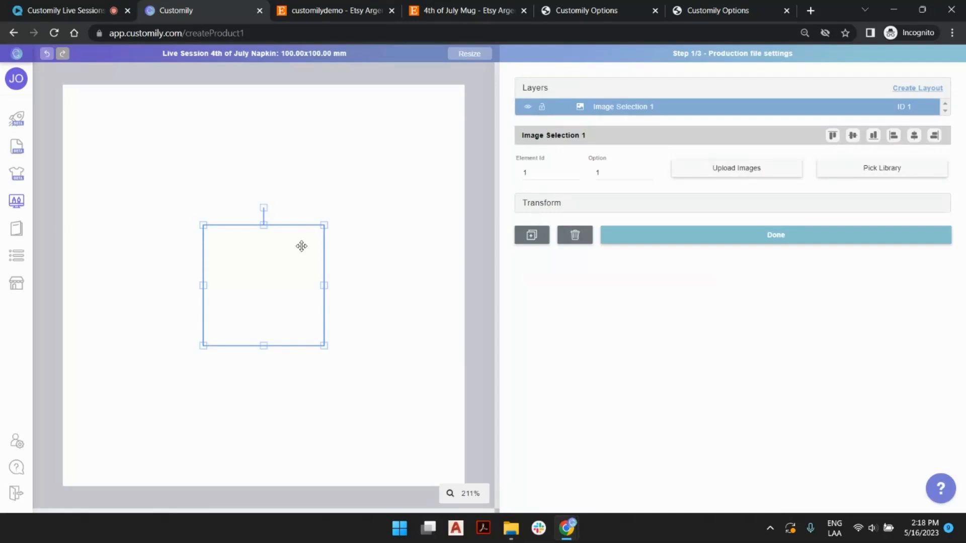
pyautogui.click(679, 172)
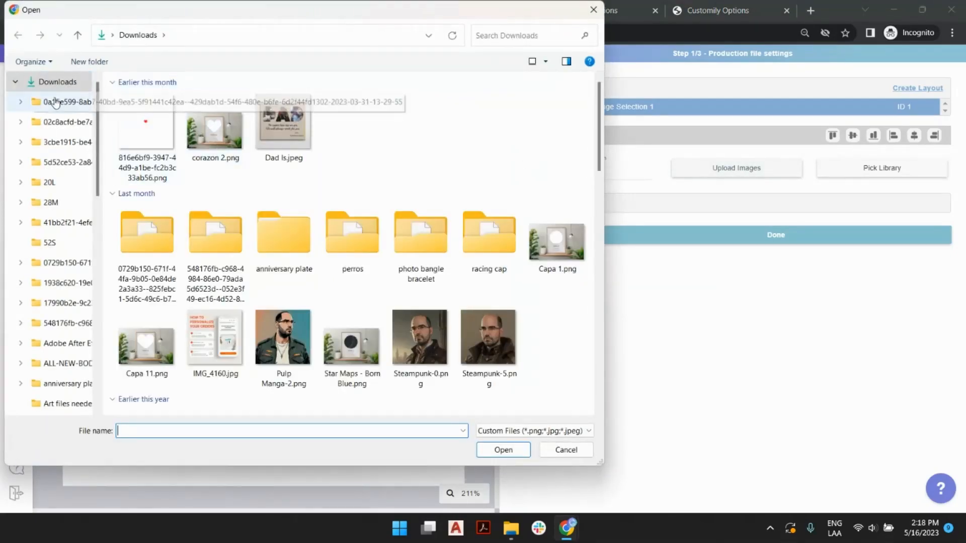
pyautogui.click(15, 81)
pyautogui.click(56, 141)
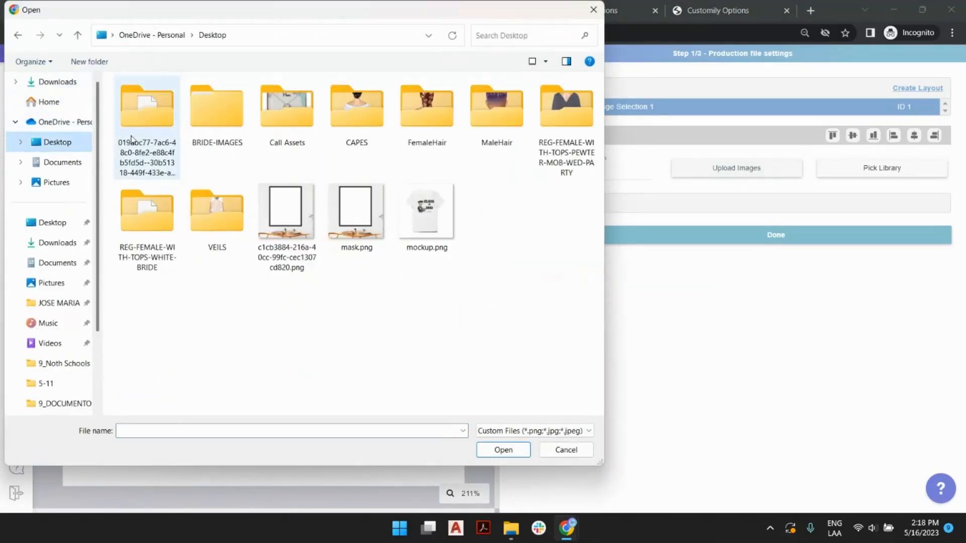
pyautogui.doubleClick(291, 116)
pyautogui.doubleClick(195, 114)
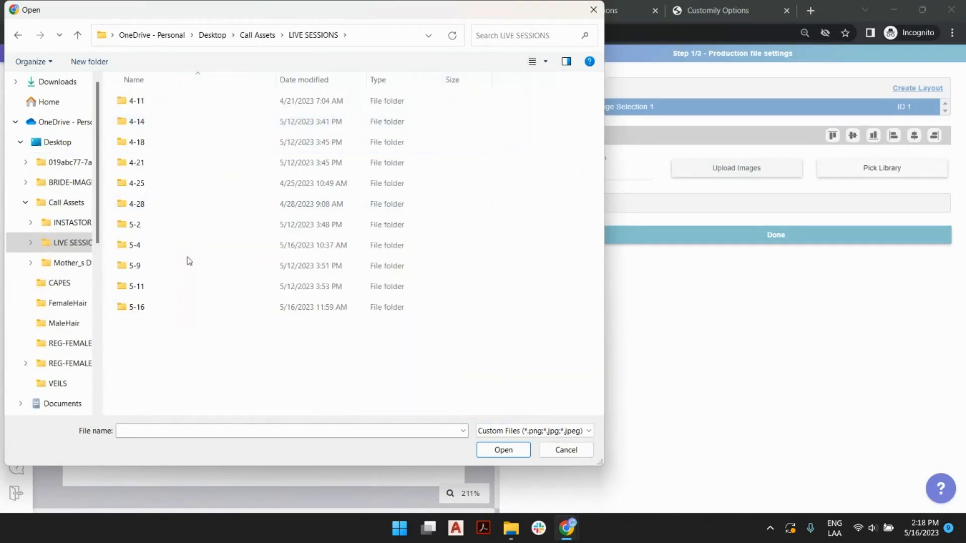
pyautogui.doubleClick(168, 310)
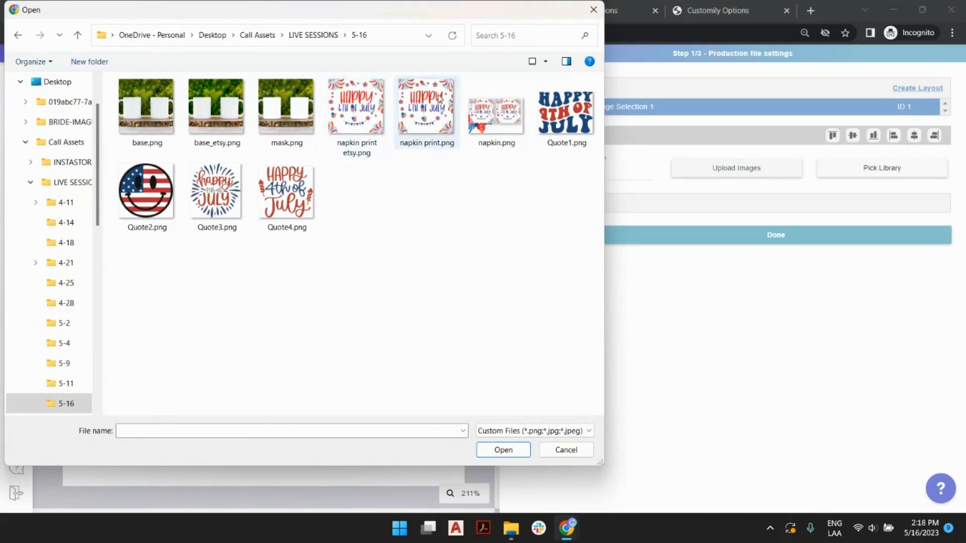
pyautogui.click(442, 111)
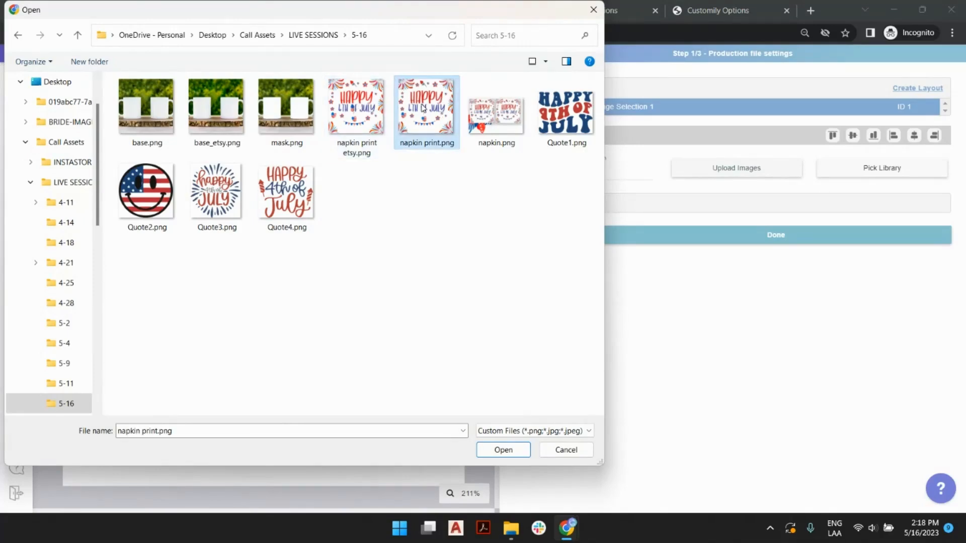
pyautogui.doubleClick(424, 108)
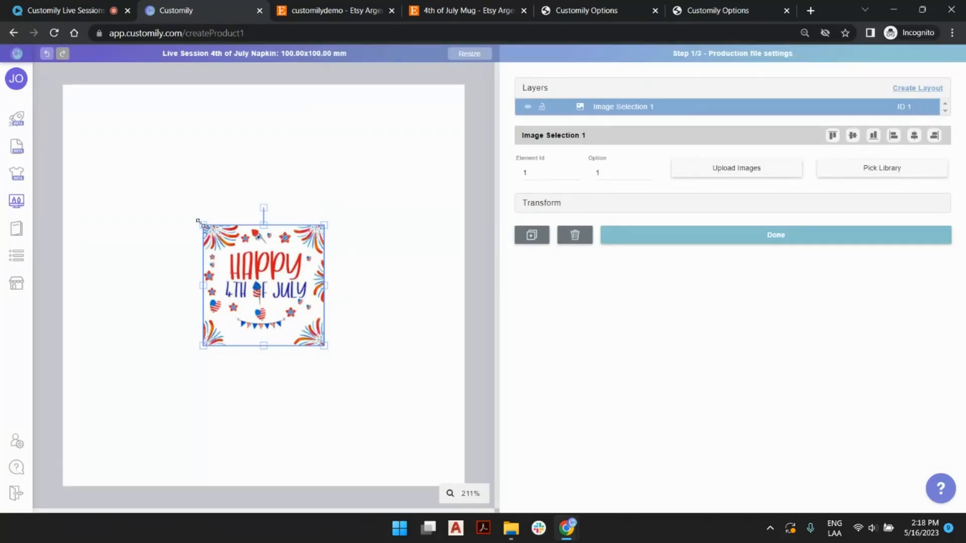
# Enlarge the napkin image to about 54 mm square and set its position to X 50 mm, Y 50 mm
pyautogui.moveTo(199, 221); pyautogui.dragTo(102, 124)
pyautogui.moveTo(267, 198); pyautogui.dragTo(330, 201)
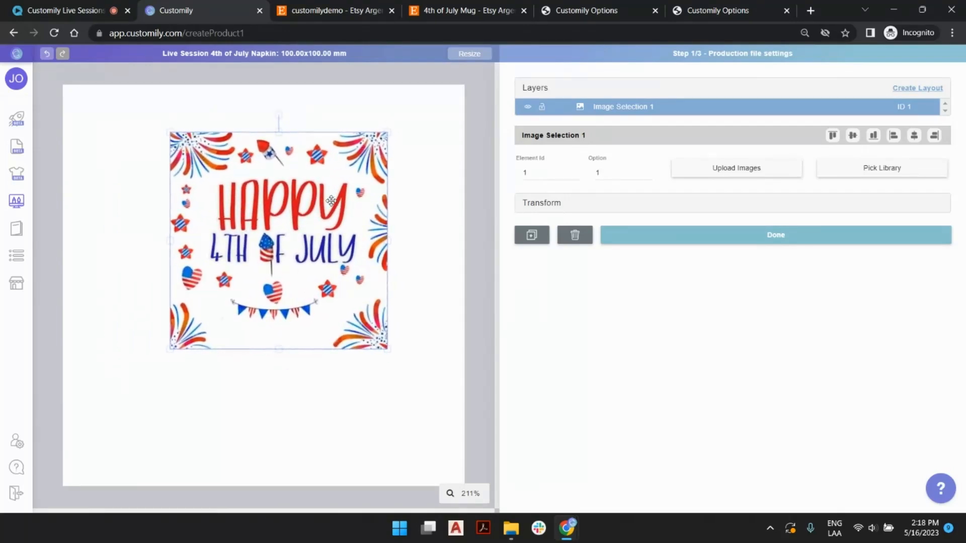
pyautogui.click(536, 204)
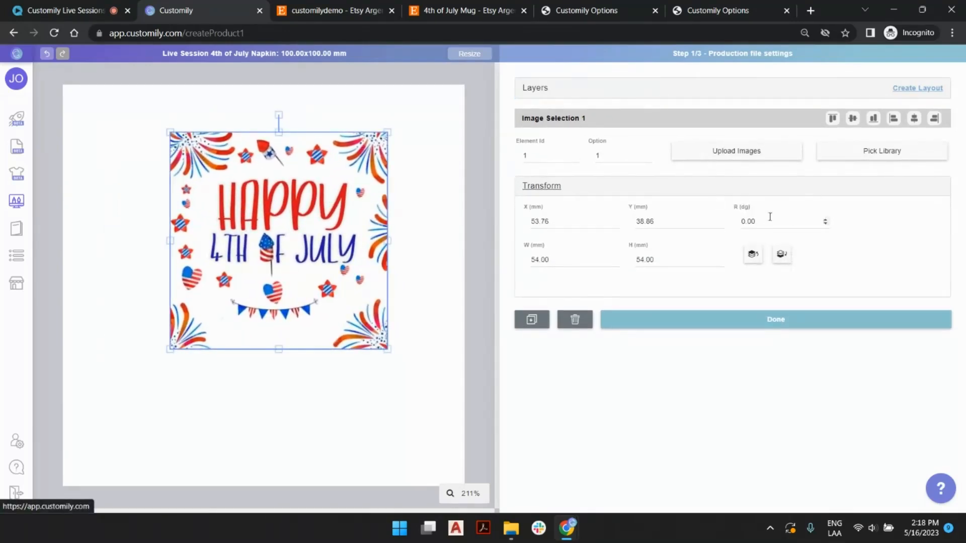
pyautogui.click(592, 218)
pyautogui.hotkey('ctrl', 'a')
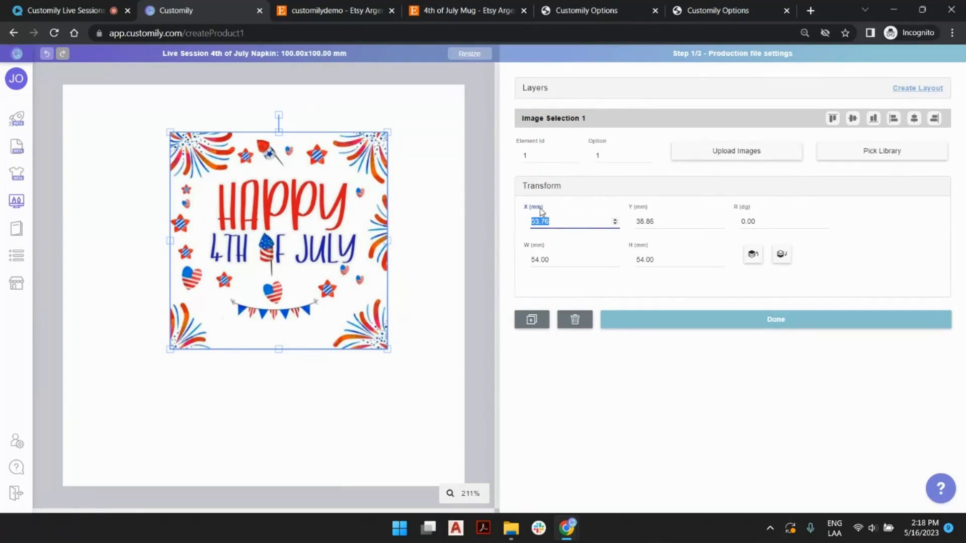
pyautogui.write('50')
pyautogui.click(660, 224)
pyautogui.hotkey('ctrl', 'a')
pyautogui.write('50')
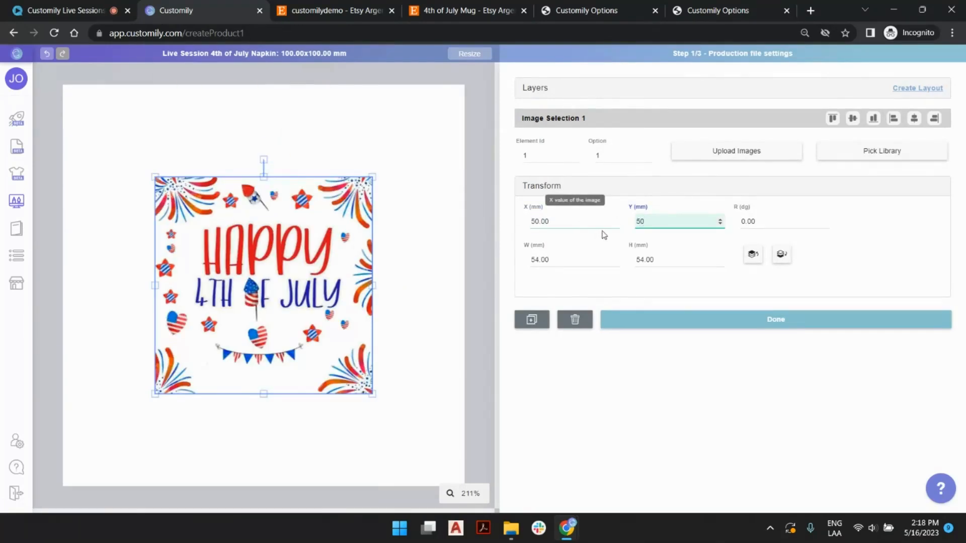
# Set the napkin image's width and height to 100 mm each
pyautogui.click(563, 260)
pyautogui.hotkey('ctrl', 'a')
pyautogui.write('100')
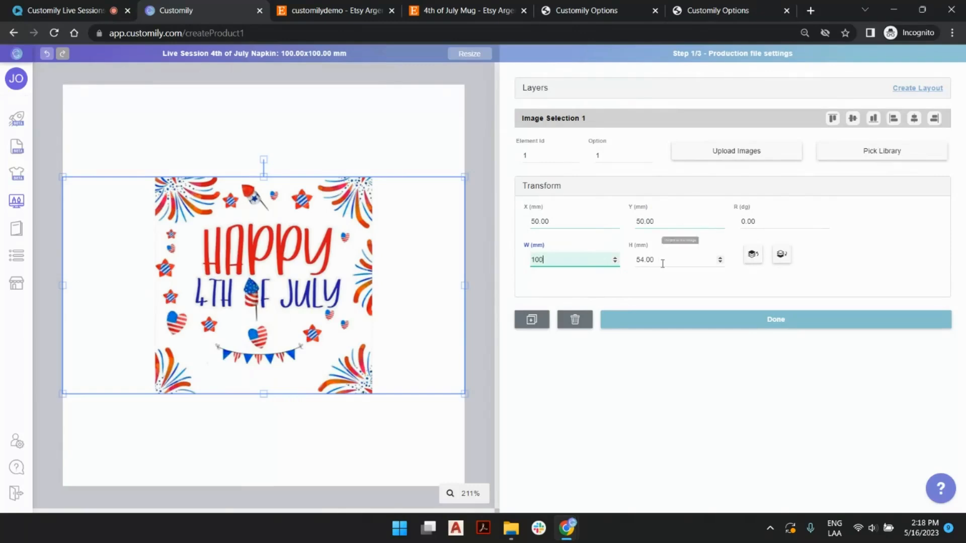
pyautogui.press('Tab')
pyautogui.write('100')
# Move the napkin image off-center, and realign it horizontally and vertically to the center of the canvas
pyautogui.moveTo(328, 240); pyautogui.dragTo(249, 164)
pyautogui.moveTo(300, 223)
pyautogui.mouseDown()
pyautogui.moveTo(380, 300)
pyautogui.moveTo(285, 230)
pyautogui.mouseUp()
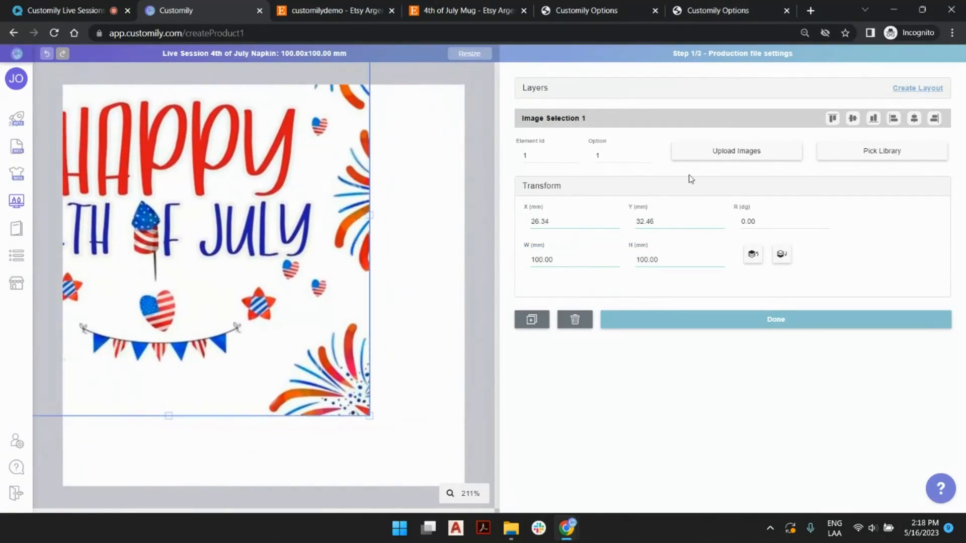
pyautogui.click(914, 119)
pyautogui.click(853, 119)
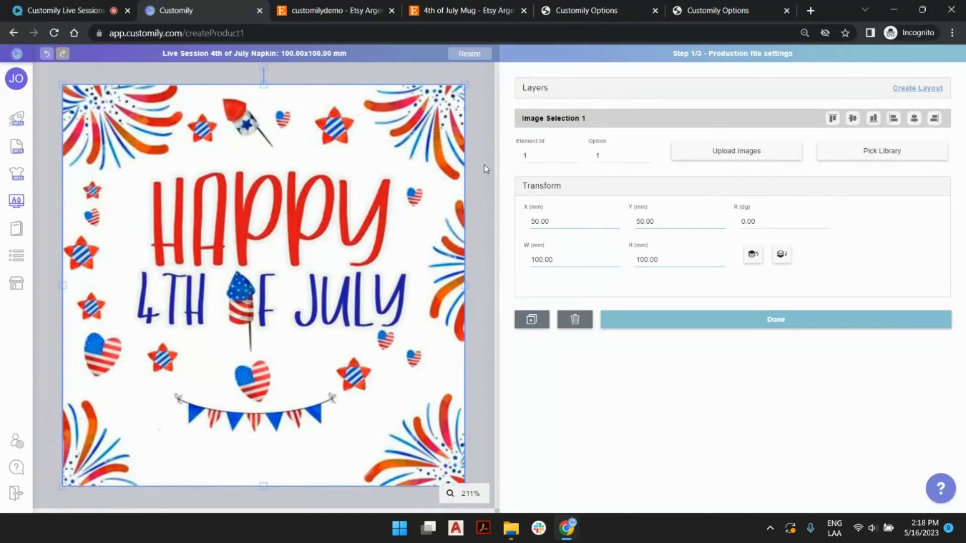
# Rename the napkin image layer as "Background Design" in the layer list
pyautogui.click(532, 89)
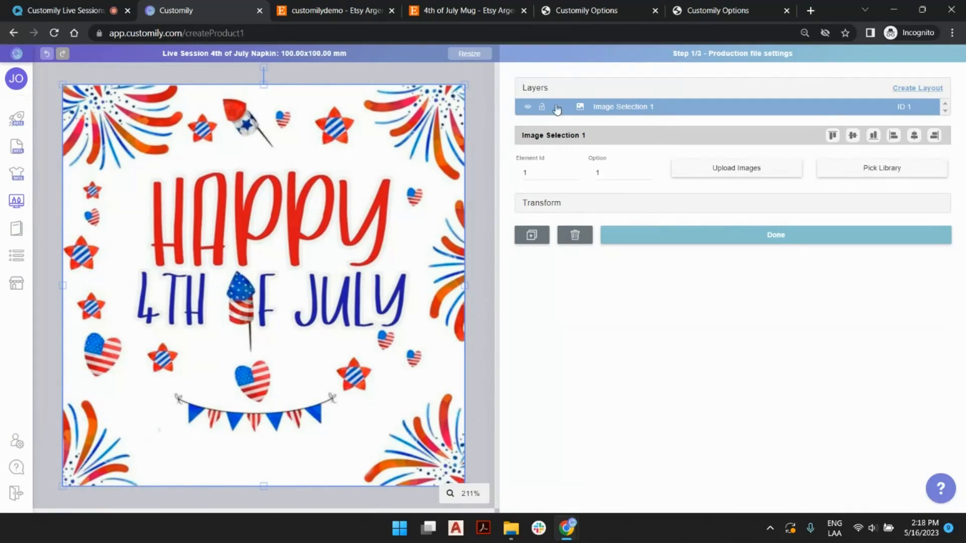
pyautogui.doubleClick(626, 108)
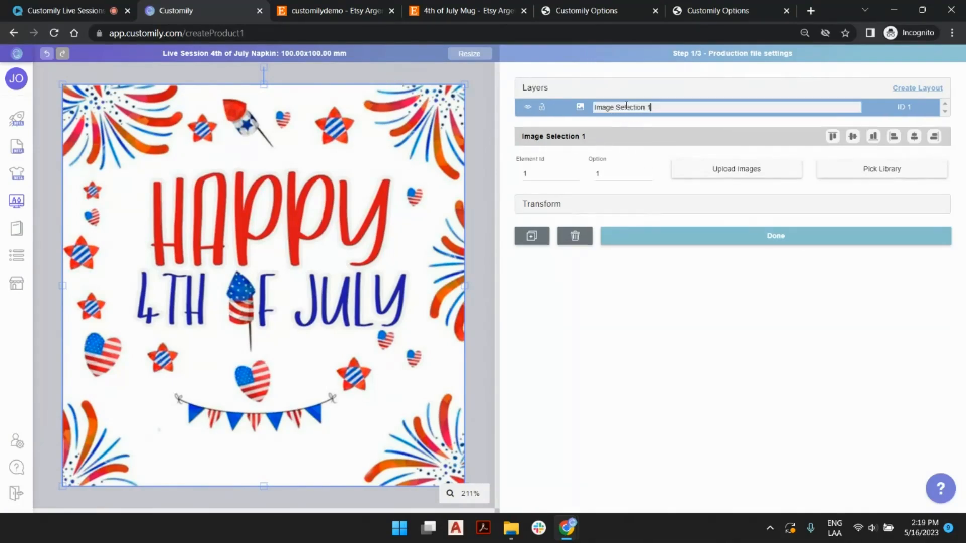
pyautogui.tripleClick(626, 107)
pyautogui.write('Background Design')
pyautogui.press('Return')
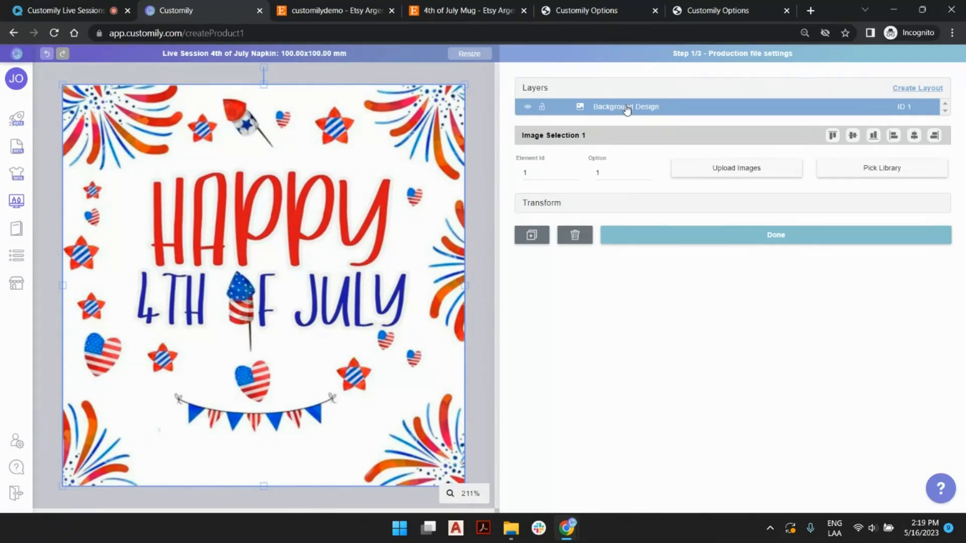
# Add a text box near the center of the napkin design and lock the Background Design layer
pyautogui.click(474, 100)
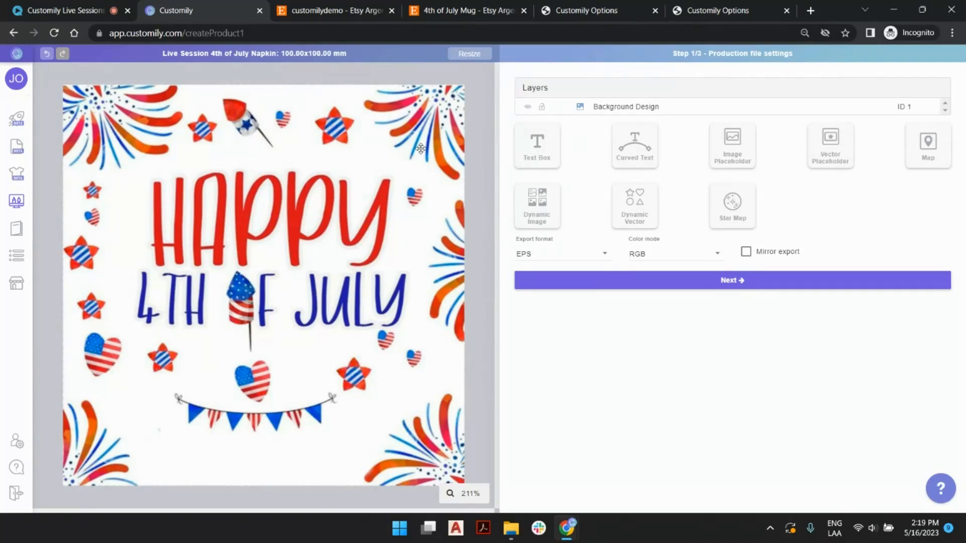
pyautogui.click(554, 156)
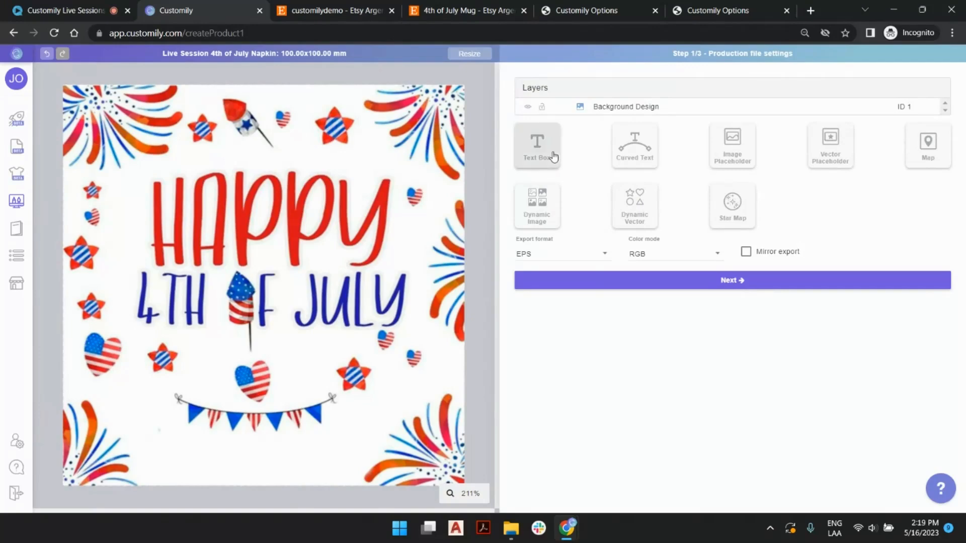
pyautogui.moveTo(278, 278); pyautogui.dragTo(286, 323)
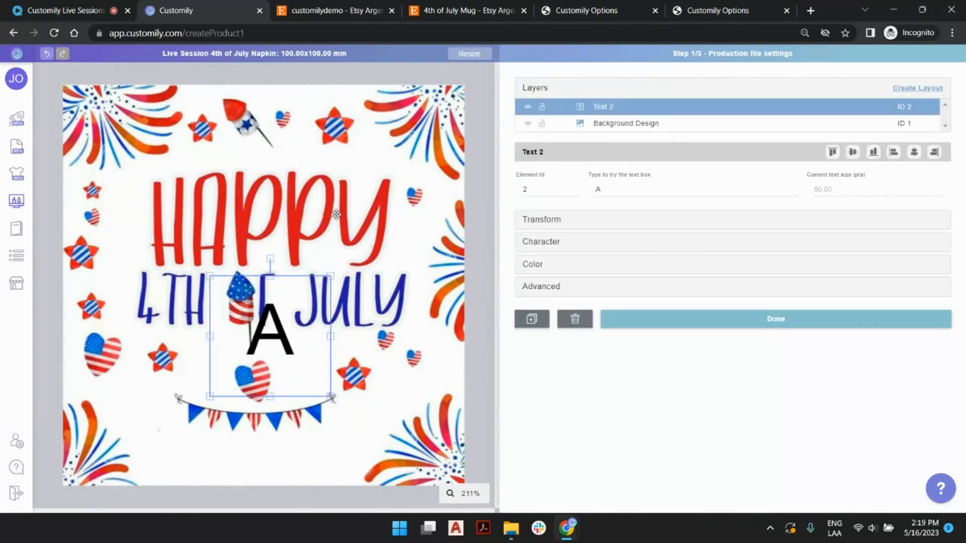
pyautogui.click(287, 123)
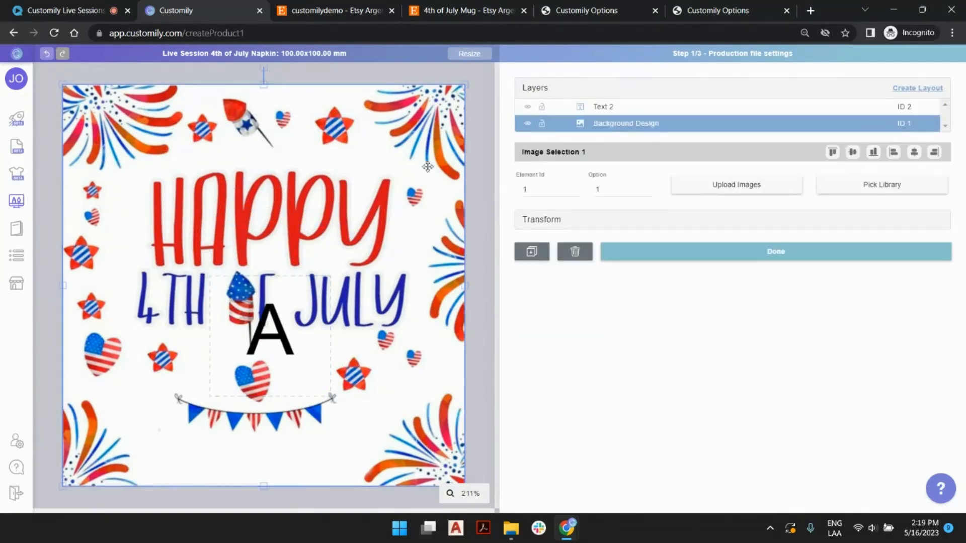
pyautogui.click(541, 123)
# Move the text box below the flag bunting and resize it to about 56 mm wide by 13 mm high
pyautogui.moveTo(363, 146); pyautogui.dragTo(187, 226)
pyautogui.moveTo(292, 378); pyautogui.dragTo(272, 433)
pyautogui.moveTo(206, 427); pyautogui.dragTo(138, 426)
pyautogui.moveTo(326, 426); pyautogui.dragTo(363, 426)
pyautogui.moveTo(253, 369); pyautogui.dragTo(253, 431)
pyautogui.moveTo(252, 434); pyautogui.dragTo(252, 434)
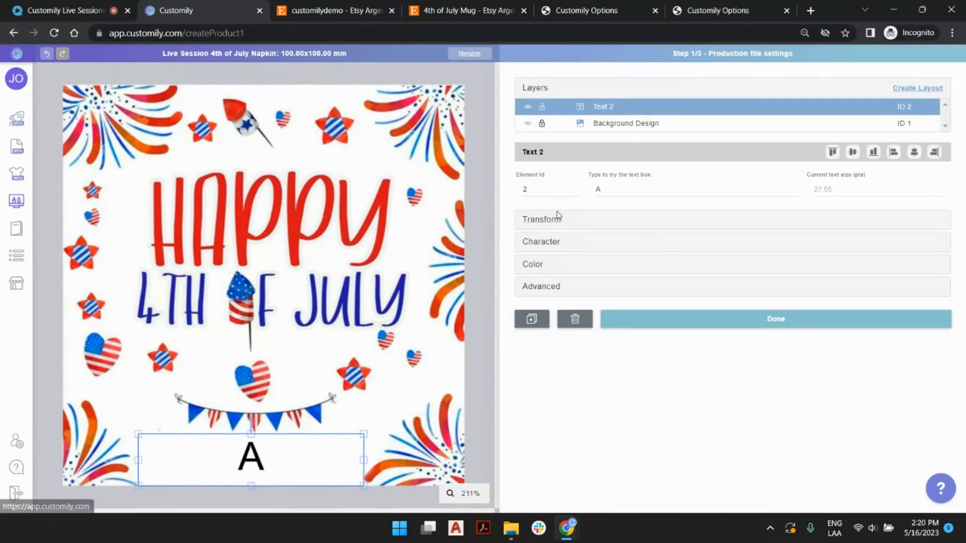
# Set the text box's width to 55 mm and its height to 13 mm
pyautogui.click(545, 221)
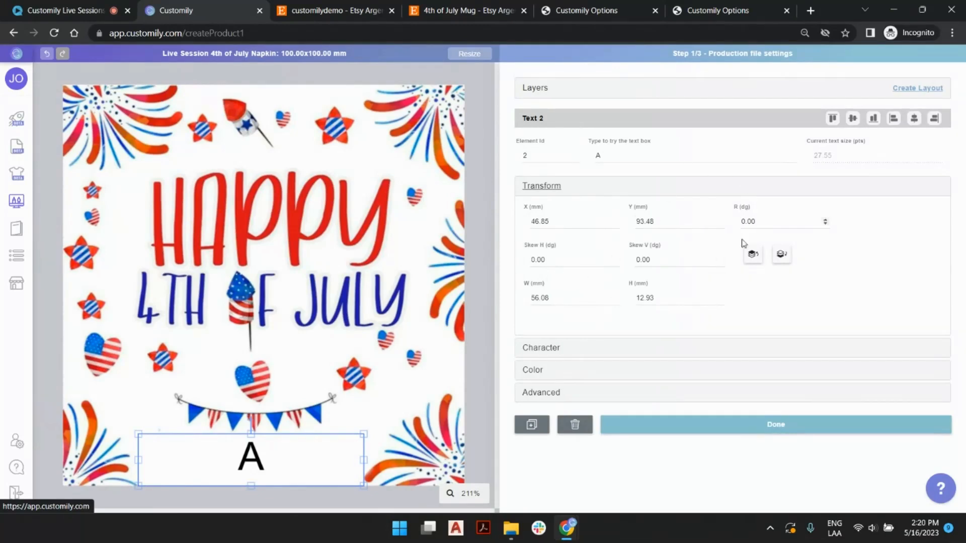
pyautogui.doubleClick(548, 298)
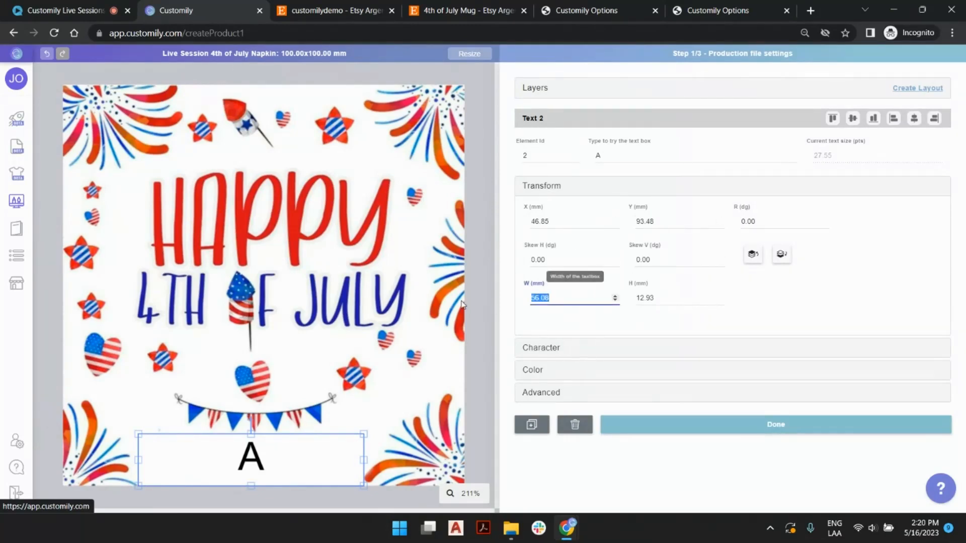
pyautogui.write('55')
pyautogui.press('Tab')
pyautogui.write('13')
pyautogui.press('Return')
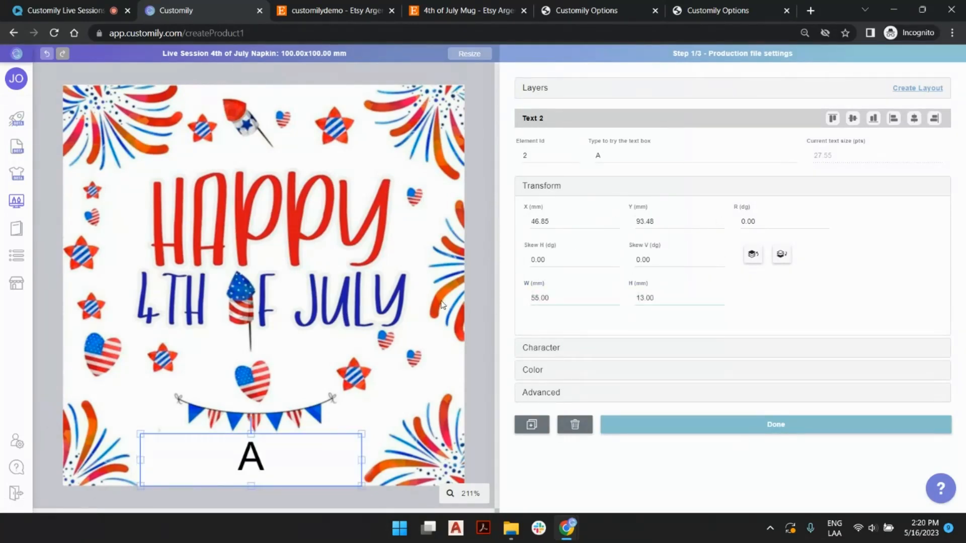
# Set the text box's X position to 50 mm and nudge it left to X 47 mm
pyautogui.doubleClick(540, 221)
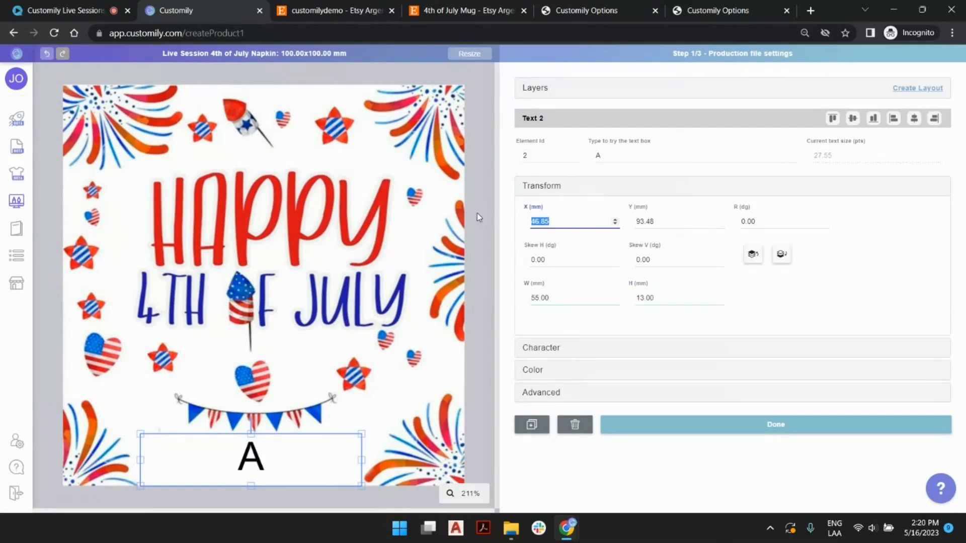
pyautogui.write('50')
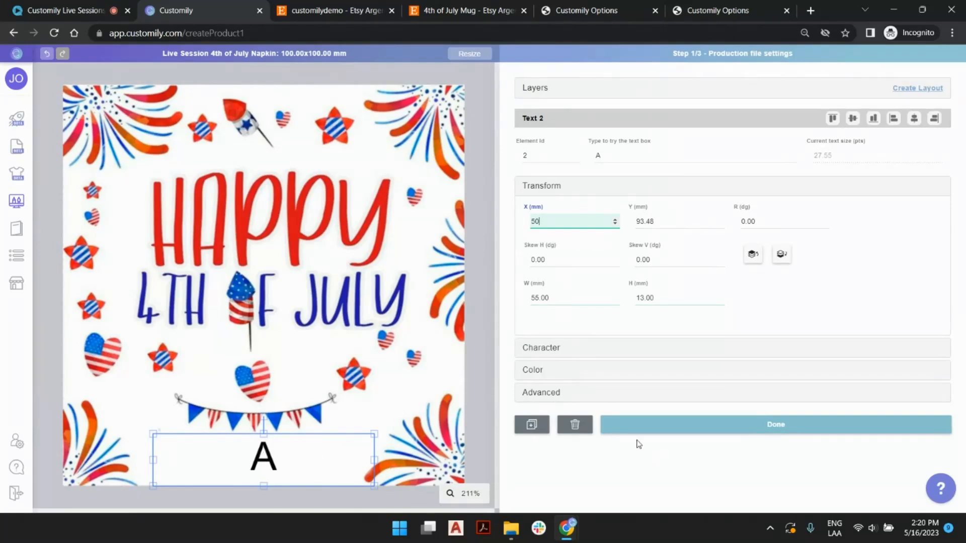
pyautogui.click(292, 454)
pyautogui.press('Left')
pyautogui.press('Left')
pyautogui.press('Left')
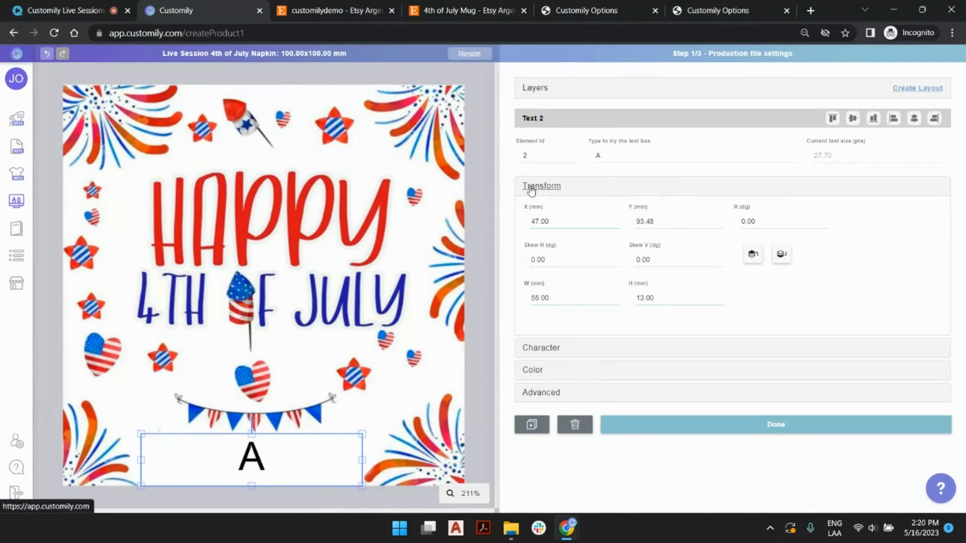
pyautogui.click(613, 188)
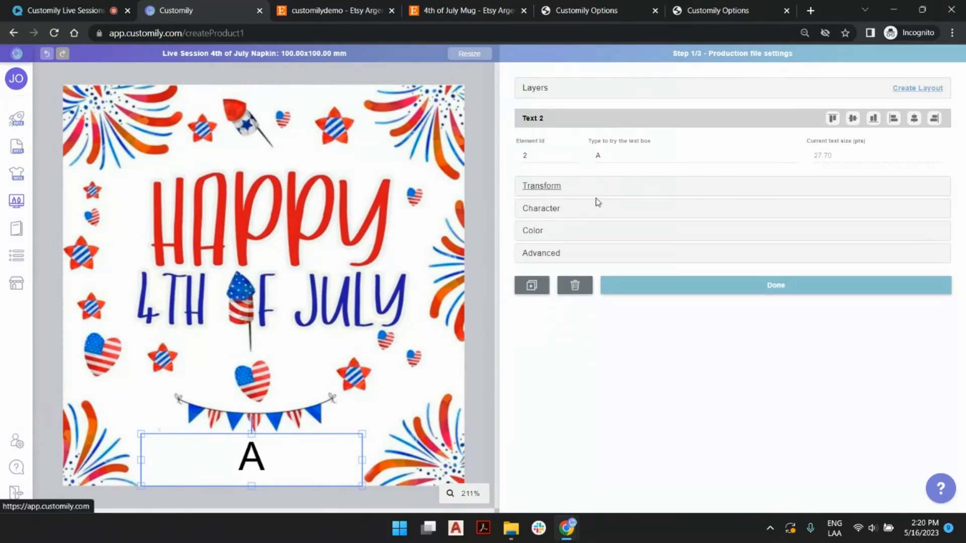
# Examine the text box's character settings and the list of available fonts
pyautogui.click(773, 214)
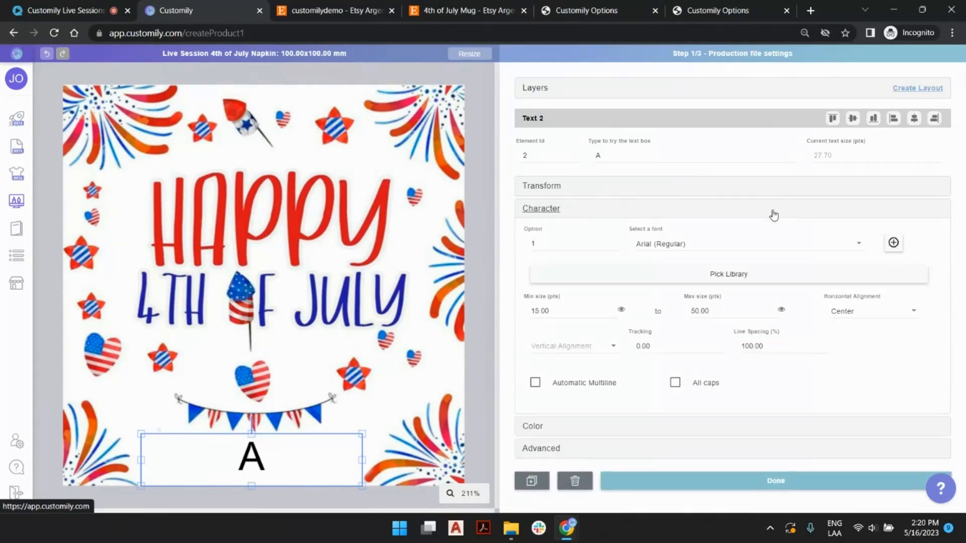
pyautogui.click(893, 244)
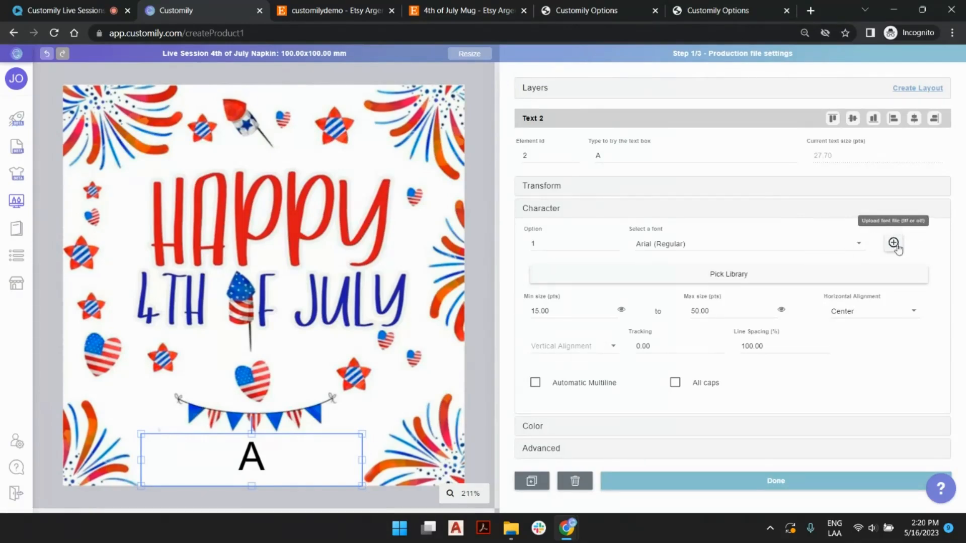
pyautogui.click(777, 247)
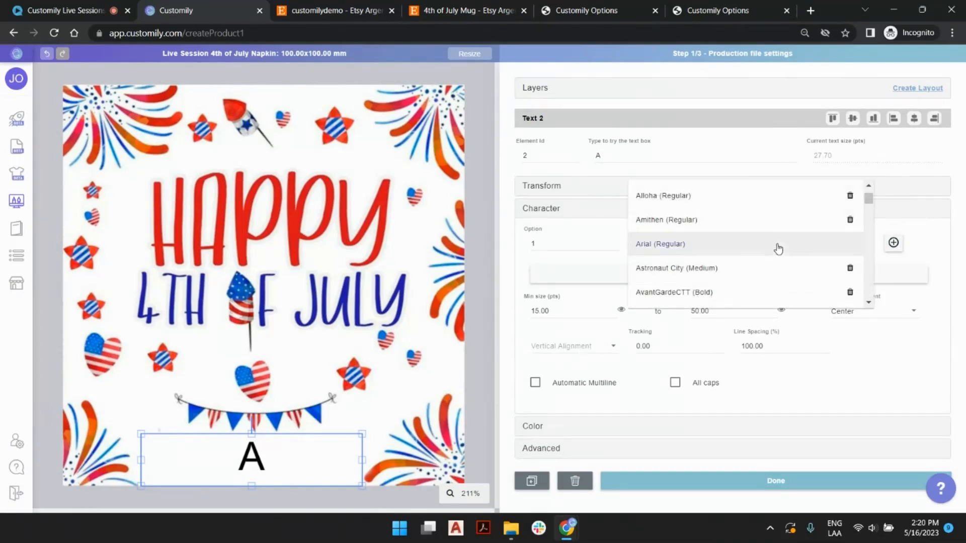
pyautogui.scroll(-1, 694, 207)
pyautogui.scroll(-8, 693, 206)
pyautogui.scroll(-5, 699, 218)
pyautogui.scroll(4, 730, 241)
pyautogui.scroll(-1, 729, 231)
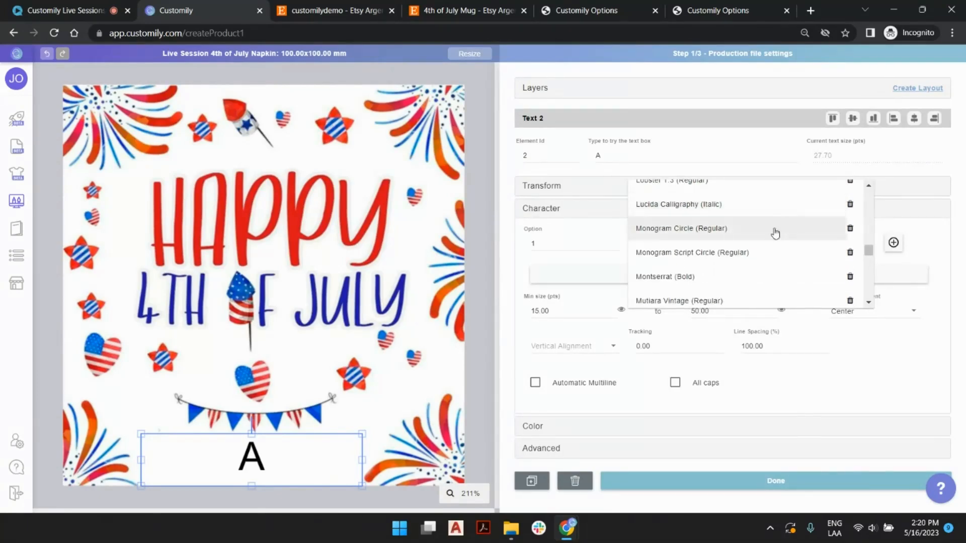
pyautogui.scroll(2, 740, 231)
pyautogui.scroll(-4, 740, 231)
pyautogui.scroll(3, 739, 231)
pyautogui.scroll(-8, 696, 242)
pyautogui.scroll(10, 706, 244)
pyautogui.scroll(1, 709, 246)
pyautogui.click(945, 170)
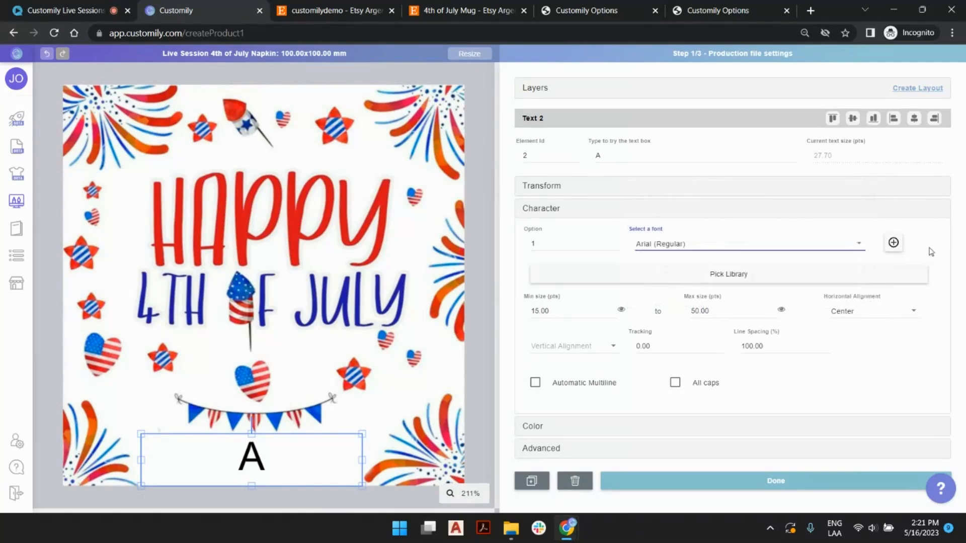
# Upload a custom font file and apply the Men In Black Credits (Regular) font to the text box
pyautogui.click(894, 243)
pyautogui.click(136, 119)
pyautogui.doubleClick(136, 120)
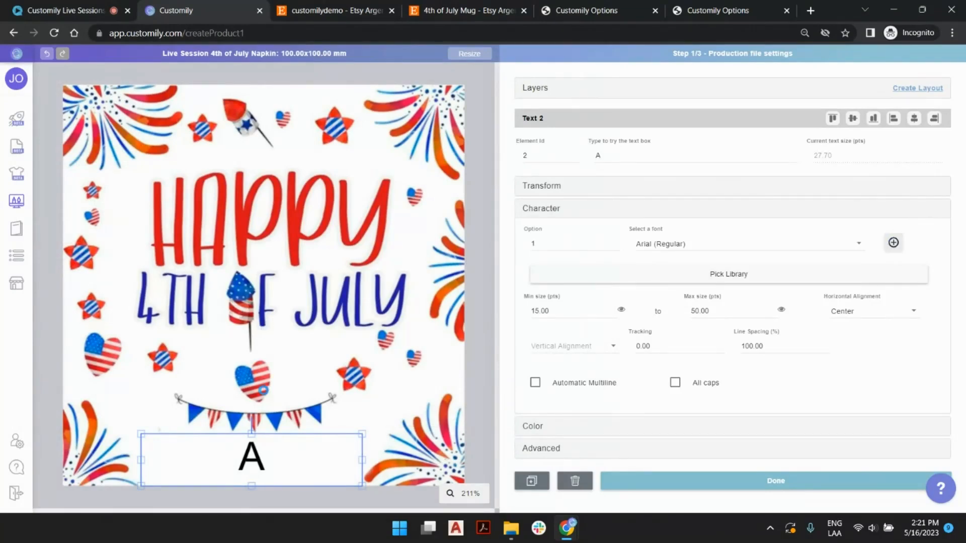
pyautogui.click(702, 245)
pyautogui.scroll(-6, 744, 263)
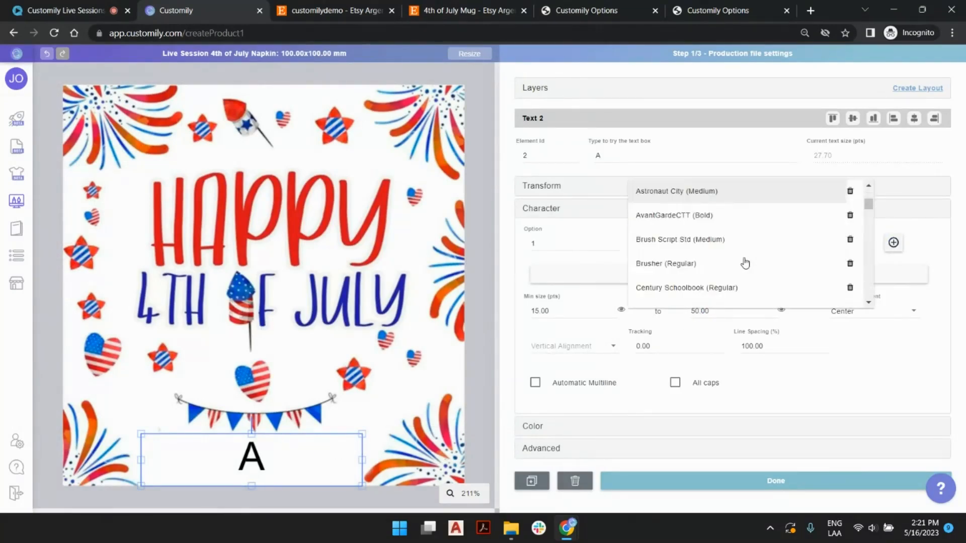
pyautogui.scroll(-1, 744, 265)
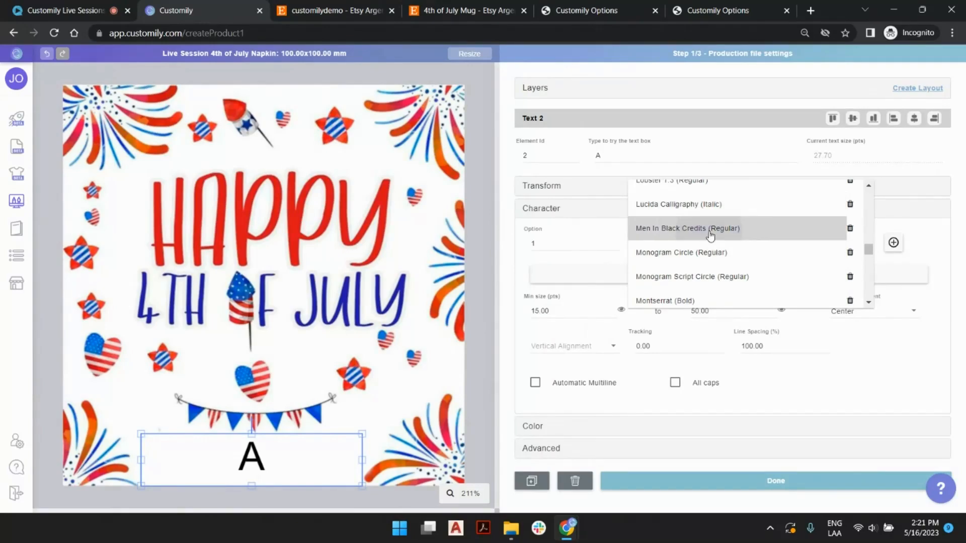
pyautogui.click(711, 228)
pyautogui.click(524, 300)
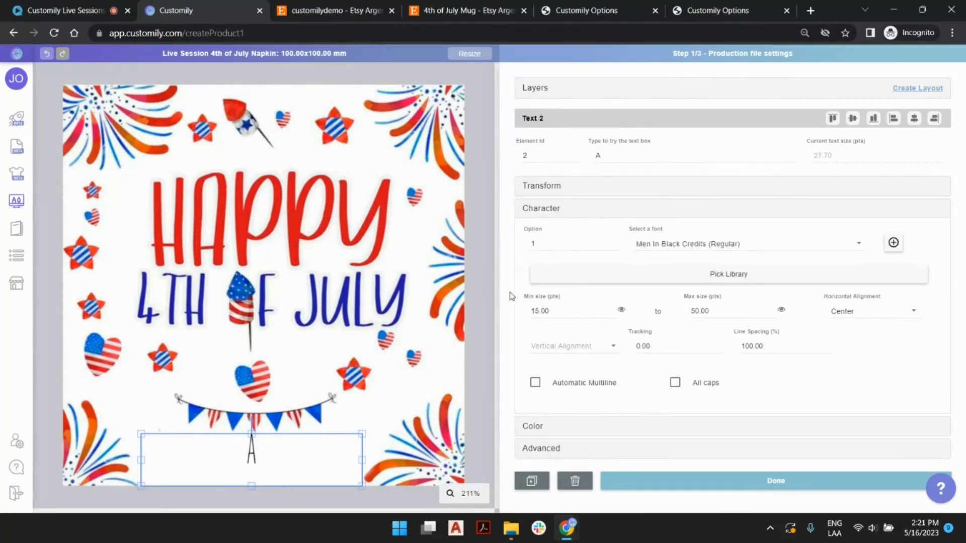
# Set the text box's minimum font size to 40 pts
pyautogui.click(729, 307)
pyautogui.click(623, 312)
pyautogui.click(602, 310)
pyautogui.hotkey('ctrl', 'a')
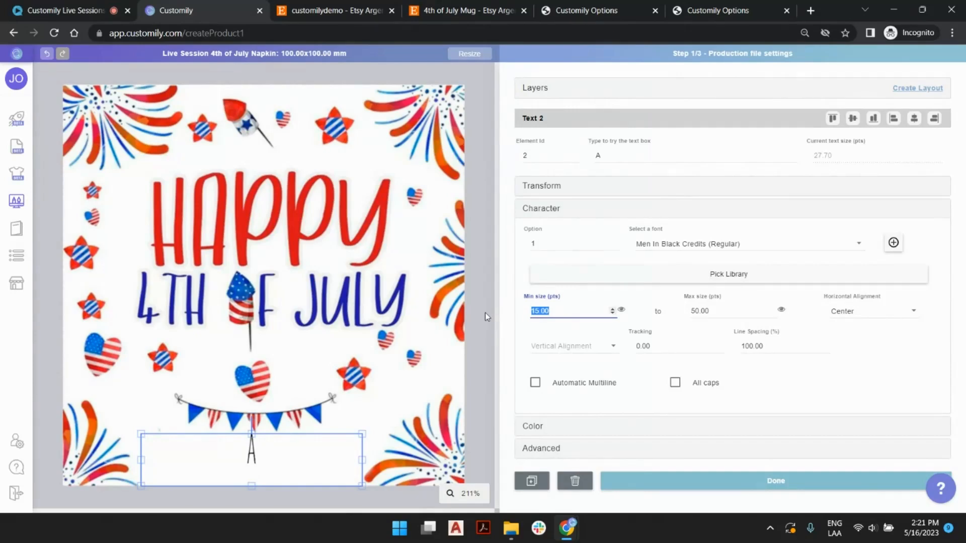
pyautogui.write('40')
# Enter the sample text "testing" repeated six times to try out the text box's font size range
pyautogui.click(637, 158)
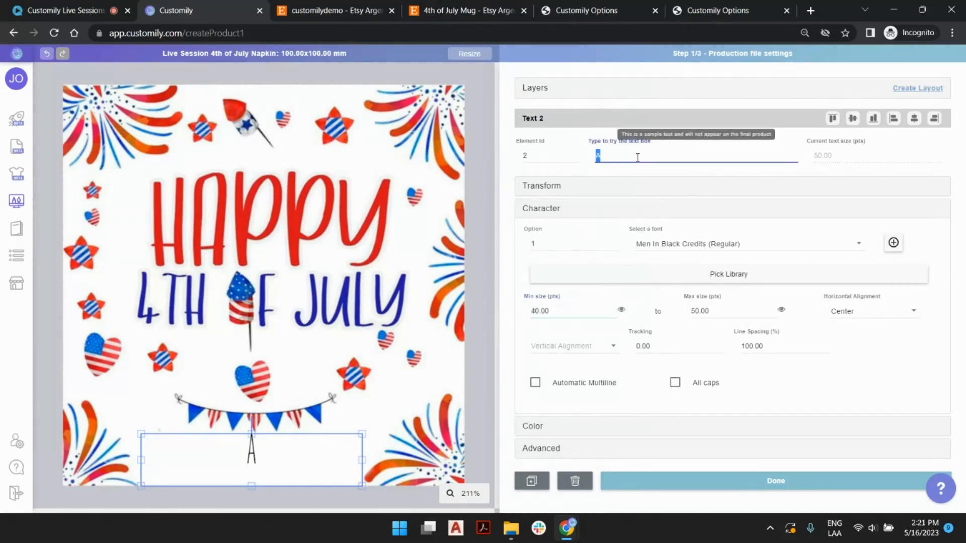
pyautogui.write('testing')
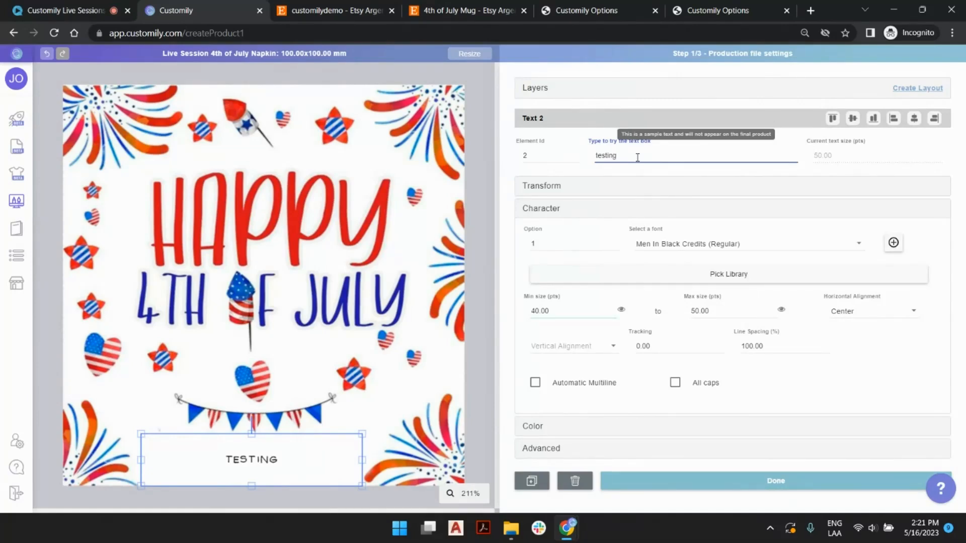
pyautogui.hotkey('ctrl', 'a')
pyautogui.hotkey('ctrl', 'c')
pyautogui.press('Right')
pyautogui.hotkey('ctrl', 'v')
pyautogui.hotkey('ctrl', 'v')
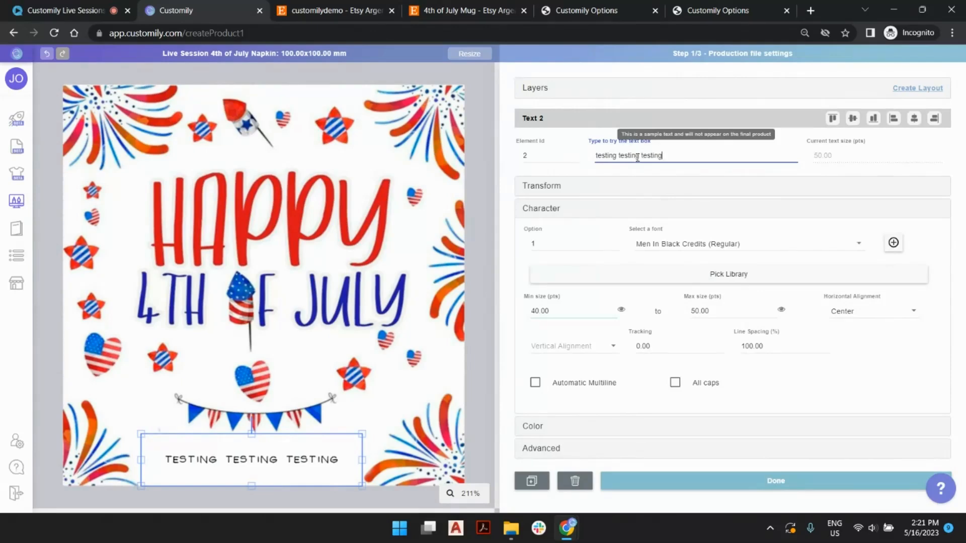
pyautogui.hotkey('ctrl', 'v')
pyautogui.hotkey('ctrl', 'v')
pyautogui.hotkey('ctrl', 'v')
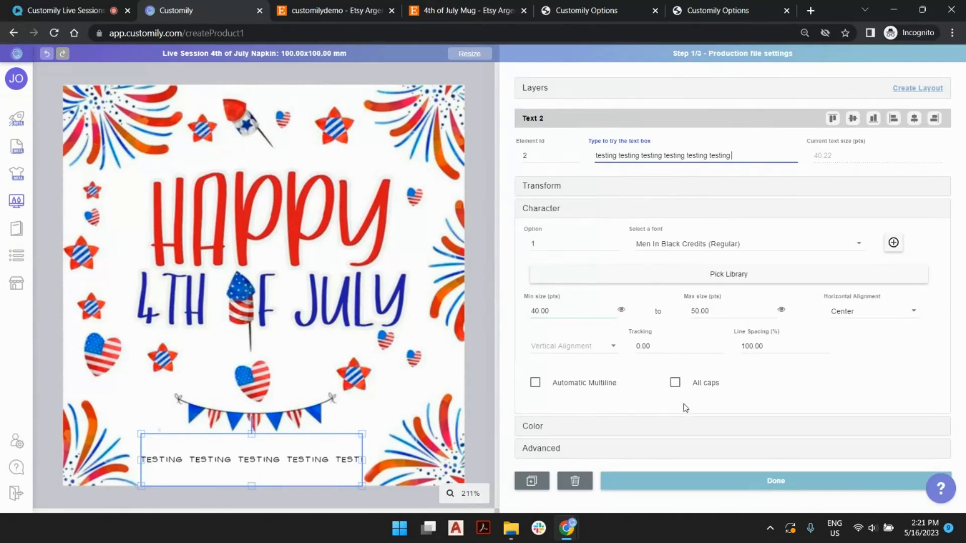
# Enable All caps for the text box and set its vertical alignment to Bottom
pyautogui.click(676, 384)
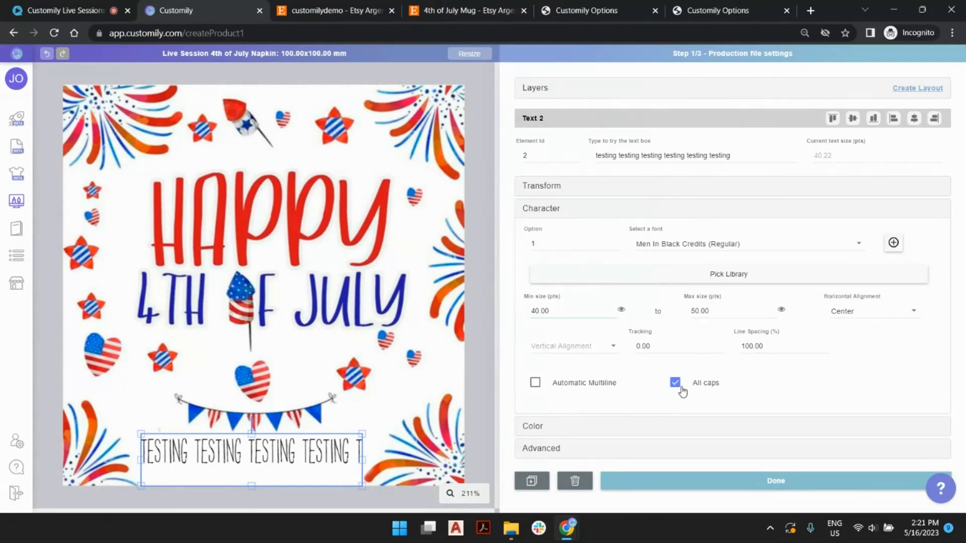
pyautogui.click(563, 346)
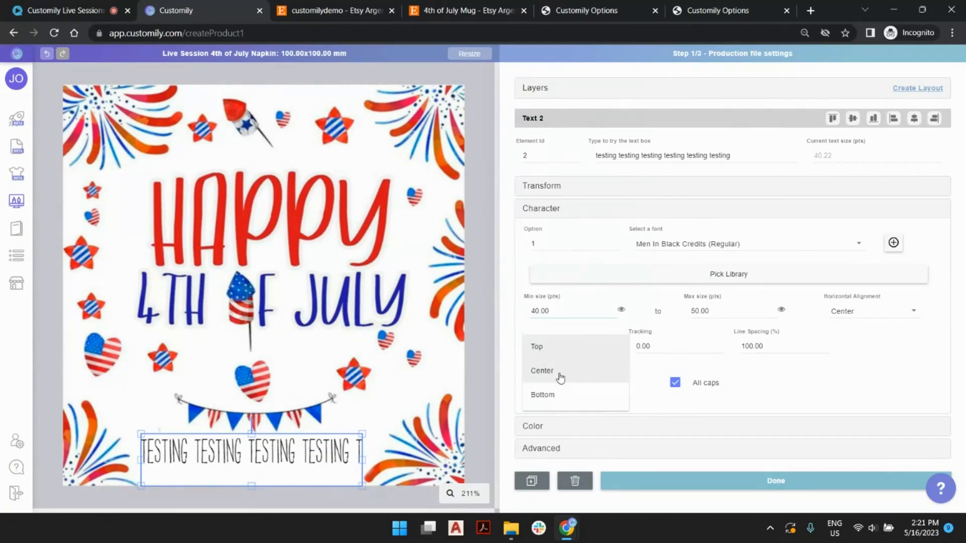
pyautogui.click(560, 377)
pyautogui.click(553, 346)
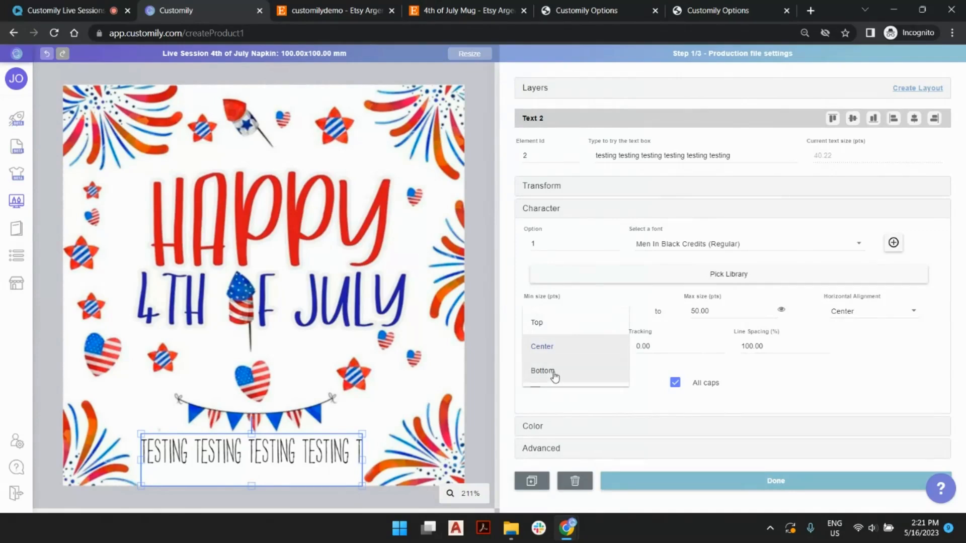
pyautogui.click(554, 375)
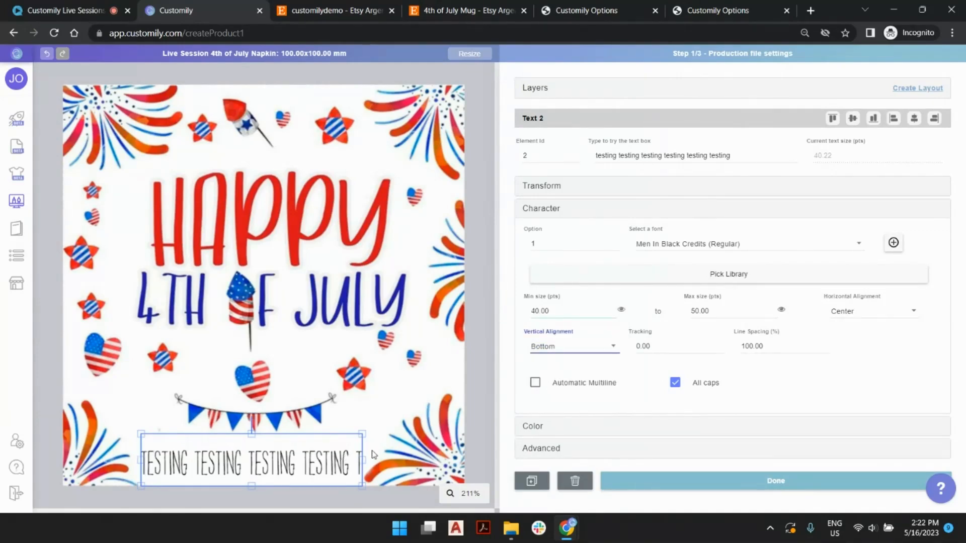
# Shorten the text box's sample text to "testing testing"
pyautogui.tripleClick(746, 151)
pyautogui.click(747, 156)
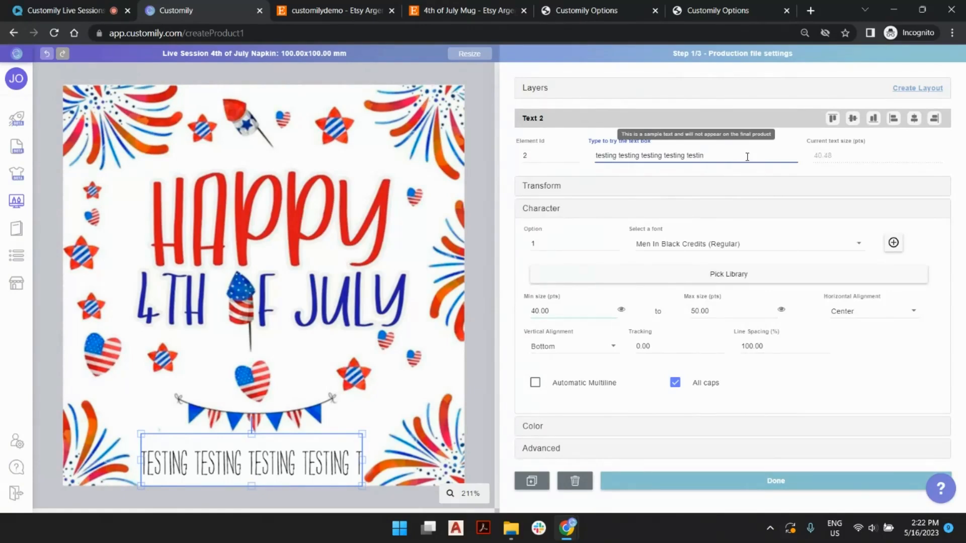
pyautogui.press('BackSpace')
pyautogui.press('BackSpace')
pyautogui.press('BackSpace')
pyautogui.press('BackSpace')
pyautogui.press('BackSpace')
pyautogui.press('BackSpace')
pyautogui.press('BackSpace')
pyautogui.press('BackSpace')
pyautogui.press('BackSpace')
pyautogui.press('BackSpace')
pyautogui.press('BackSpace')
pyautogui.press('BackSpace')
pyautogui.press('BackSpace')
pyautogui.press('BackSpace')
pyautogui.press('BackSpace')
pyautogui.press('BackSpace')
pyautogui.press('BackSpace')
pyautogui.press('BackSpace')
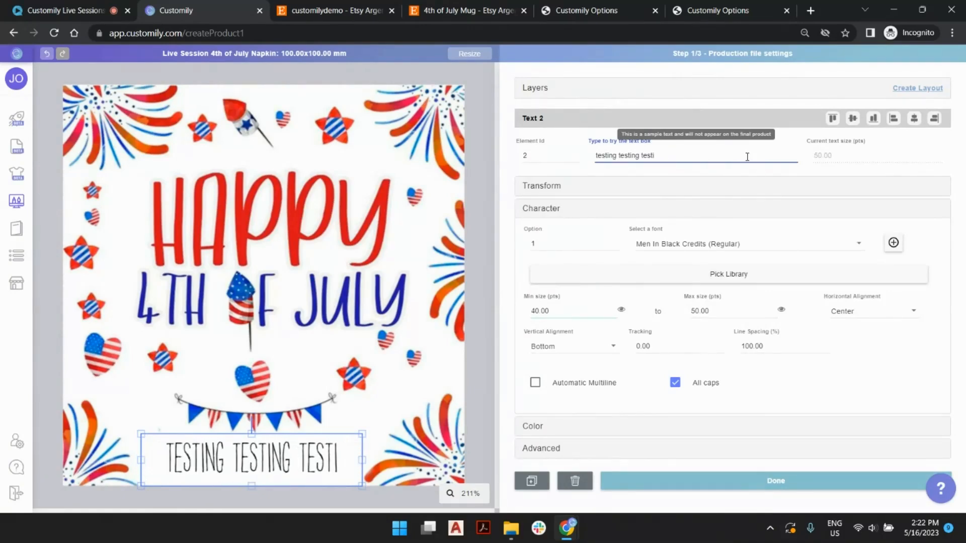
pyautogui.press('BackSpace')
pyautogui.press('BackSpace')
pyautogui.press('BackSpace')
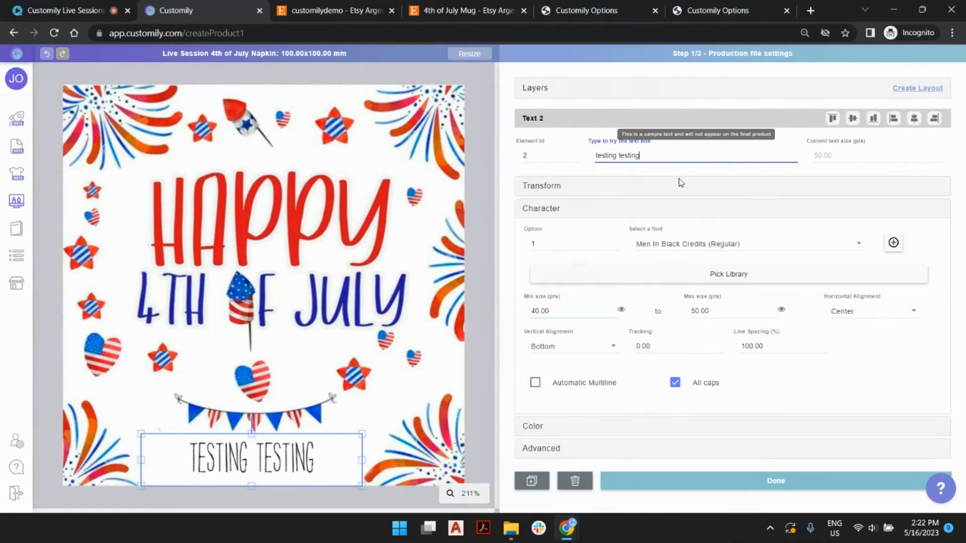
# Replace the text box's sample text with a sample family name and compare it with the personalized 4th of July Napkin preview page
pyautogui.click(485, 173)
pyautogui.click(282, 451)
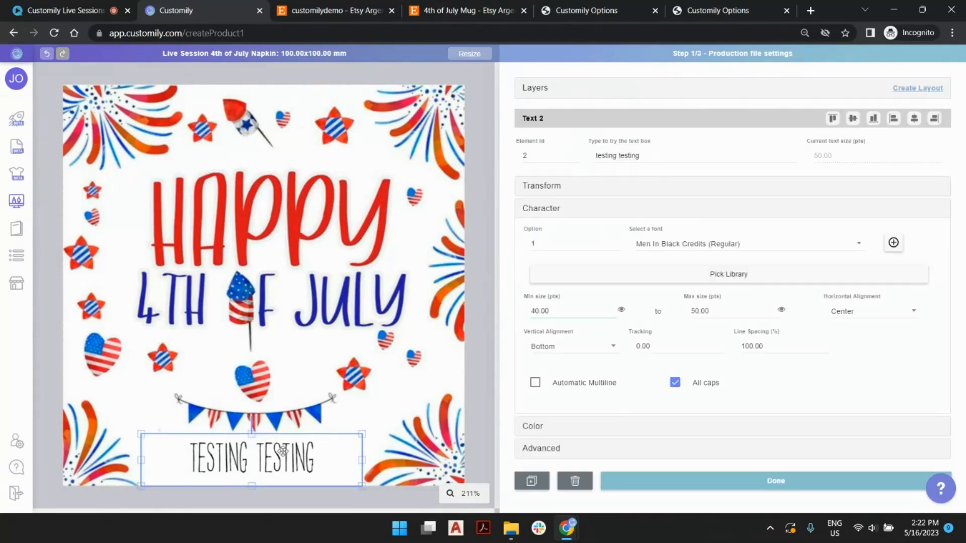
pyautogui.tripleClick(637, 155)
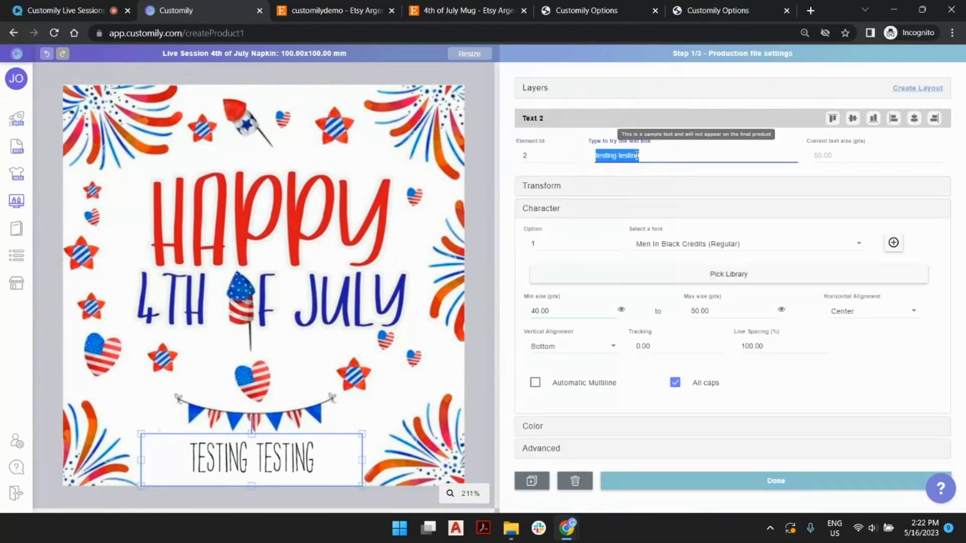
pyautogui.write('smith')
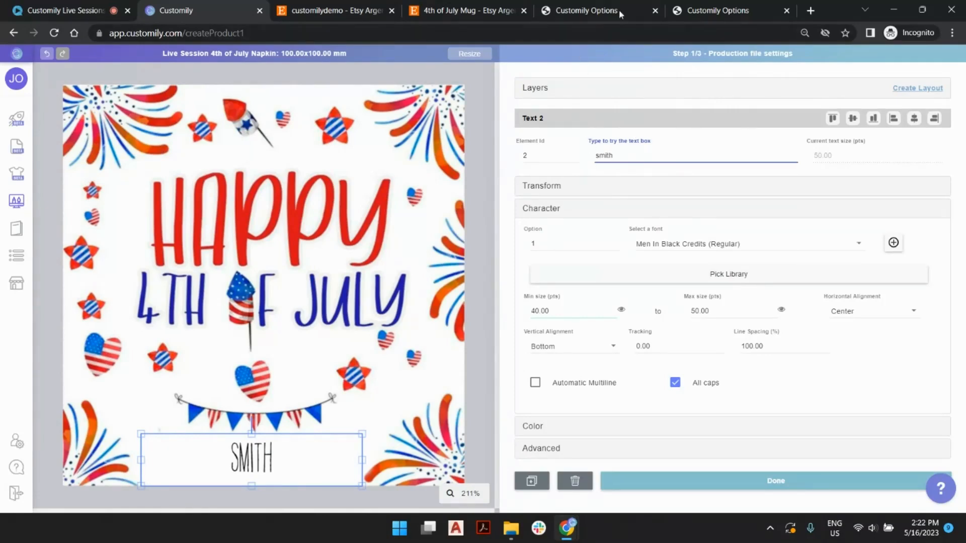
pyautogui.click(718, 10)
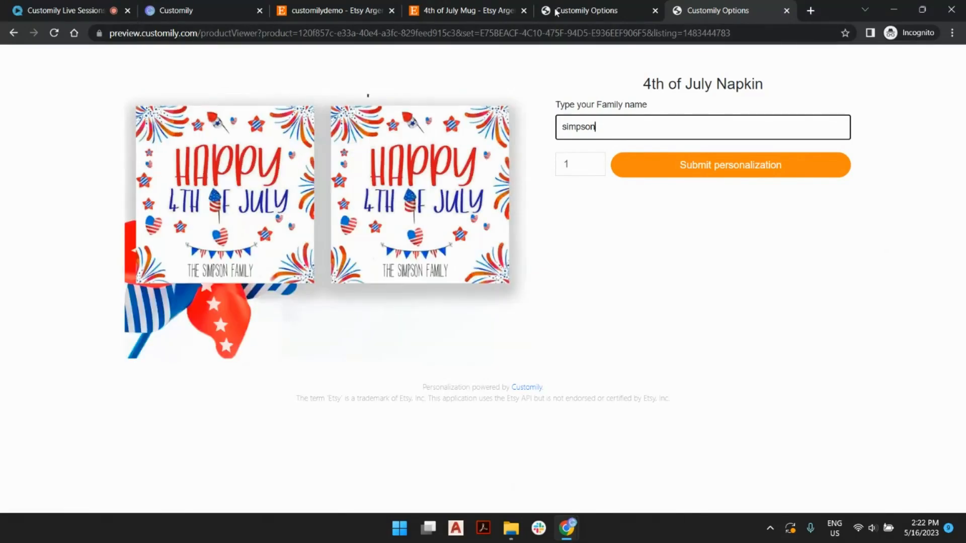
pyautogui.click(174, 12)
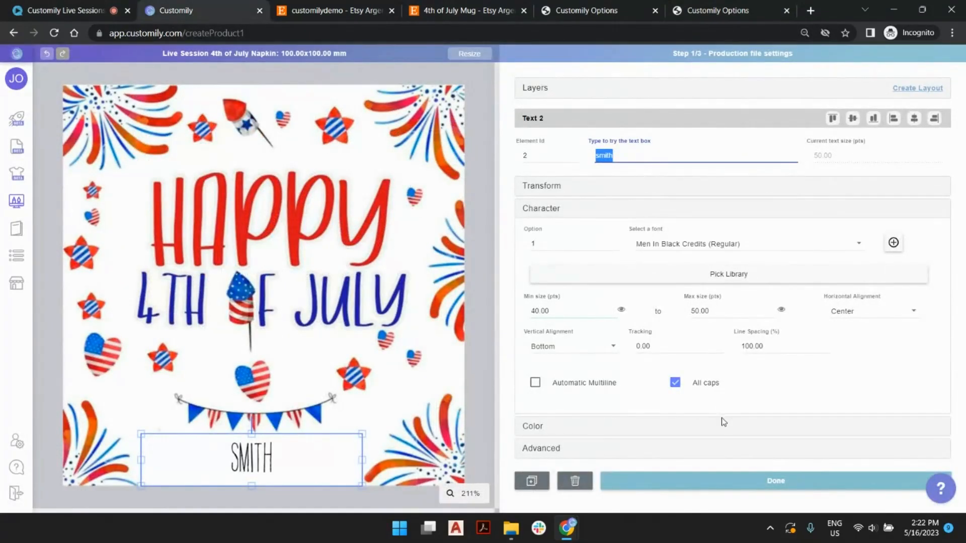
# Set the text box's fixed prefix to "THE" and its suffix to "FAMILY", with spaces separating both from the personalized text
pyautogui.click(553, 455)
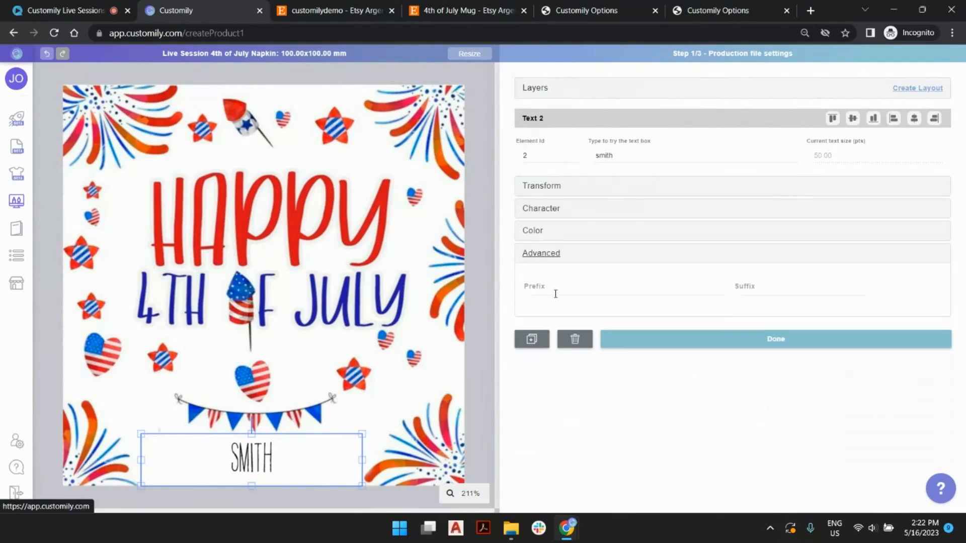
pyautogui.click(636, 286)
pyautogui.write('the')
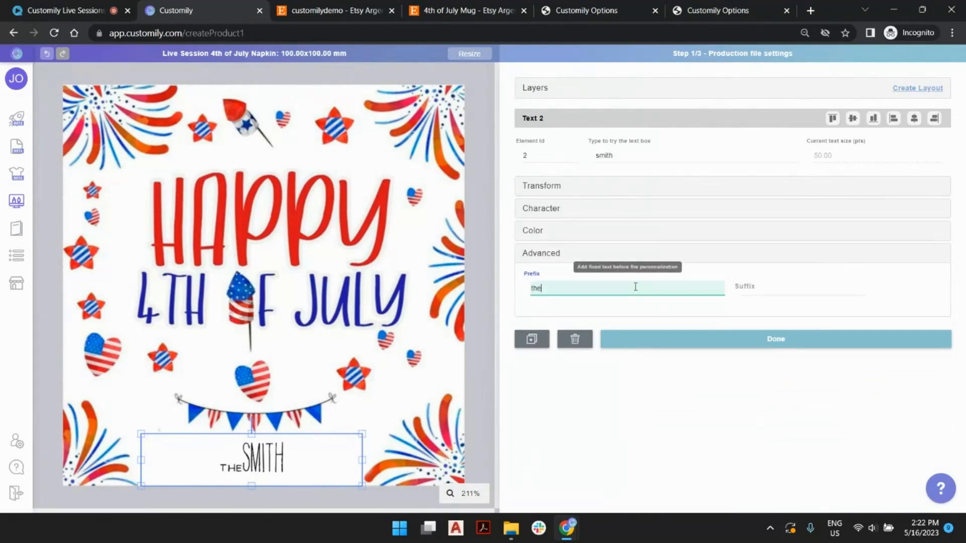
pyautogui.press('BackSpace')
pyautogui.press('BackSpace')
pyautogui.press('BackSpace')
pyautogui.write('THE')
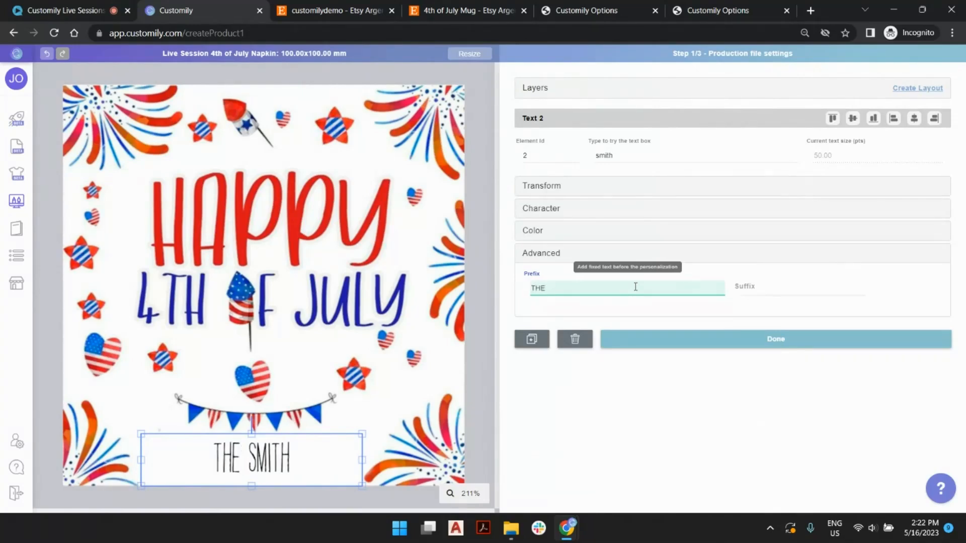
pyautogui.click(840, 288)
pyautogui.write('FAMILY')
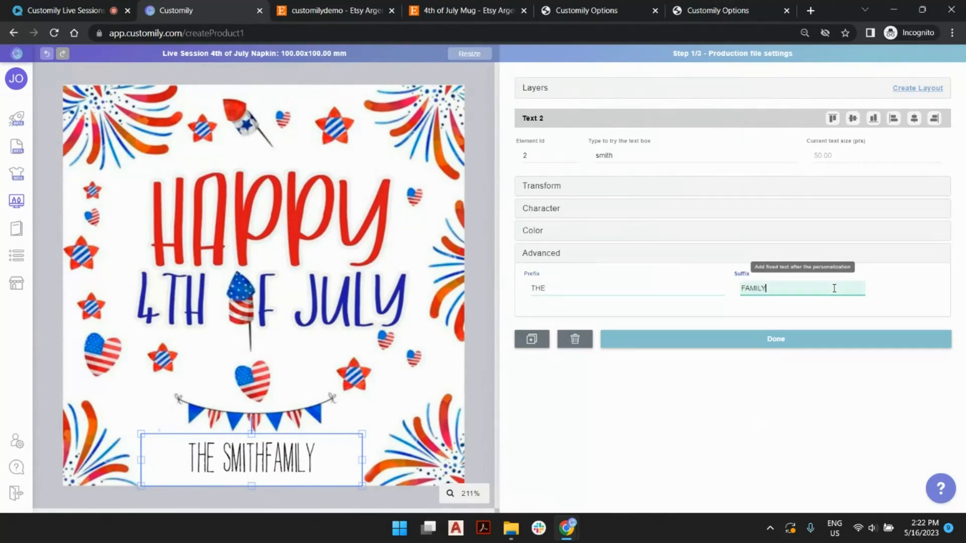
pyautogui.click(742, 288)
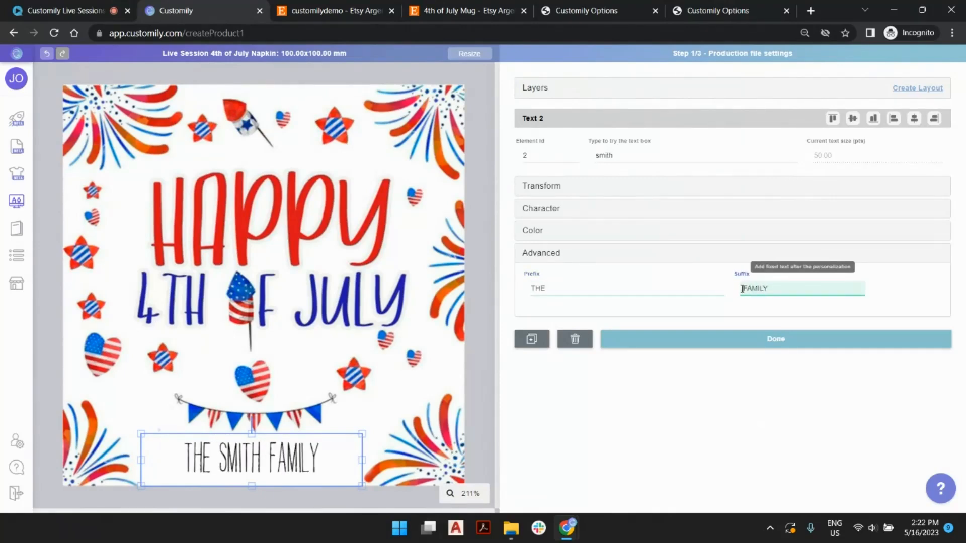
# Try another family name and the single letter "c" as sample text between the text box's prefix and suffix
pyautogui.doubleClick(612, 156)
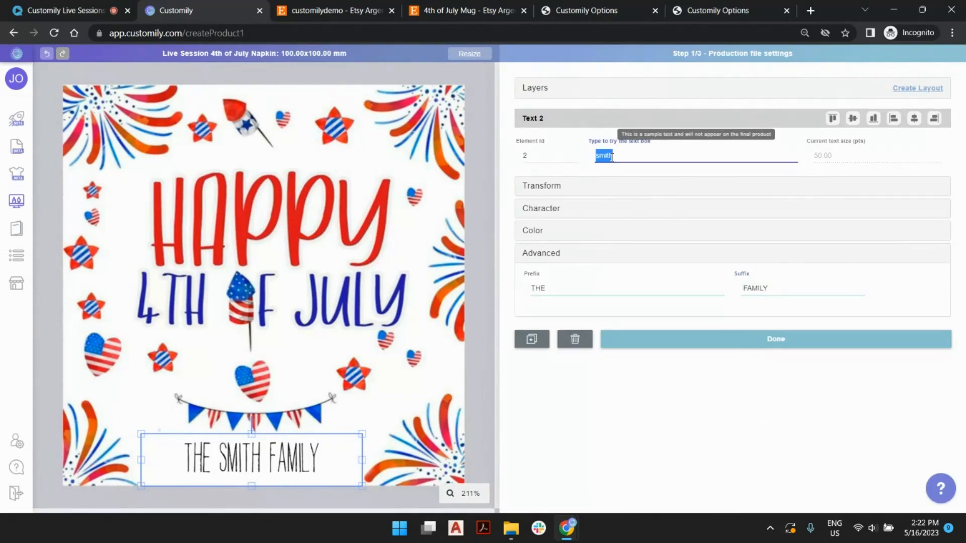
pyautogui.write('robinson')
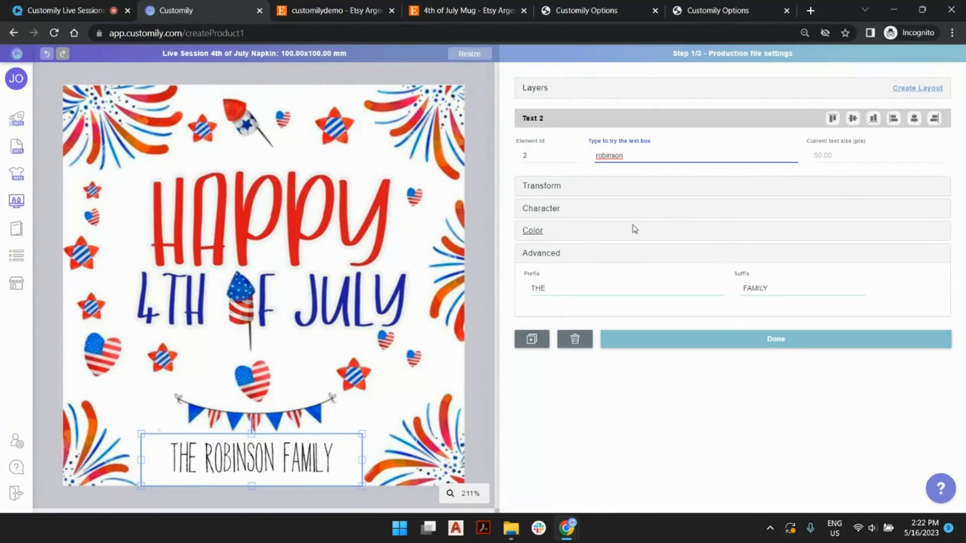
pyautogui.doubleClick(614, 155)
pyautogui.press('BackSpace')
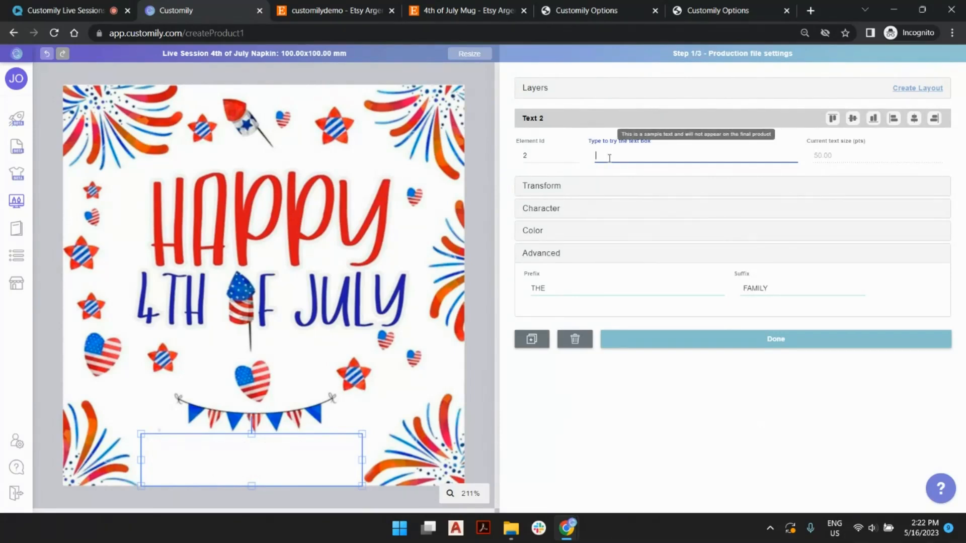
pyautogui.write('c')
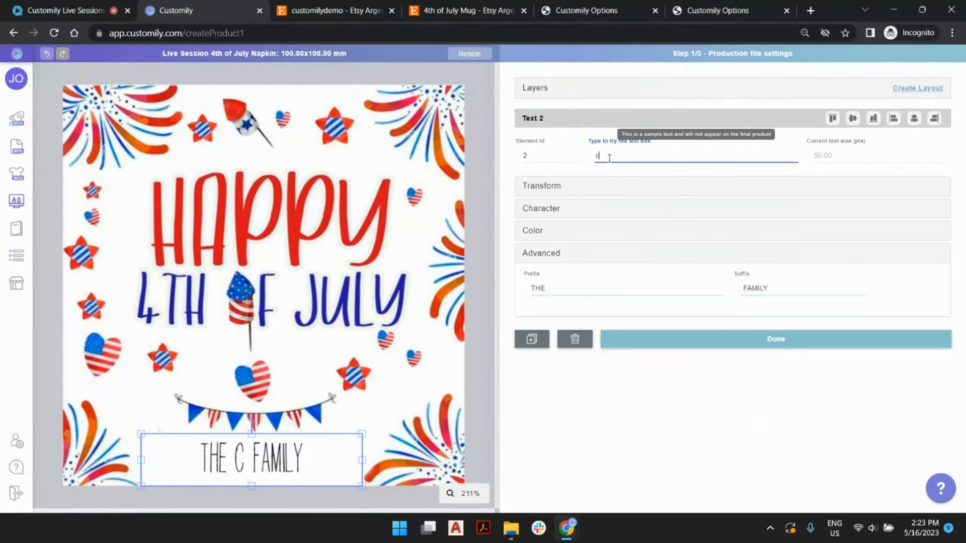
pyautogui.click(435, 149)
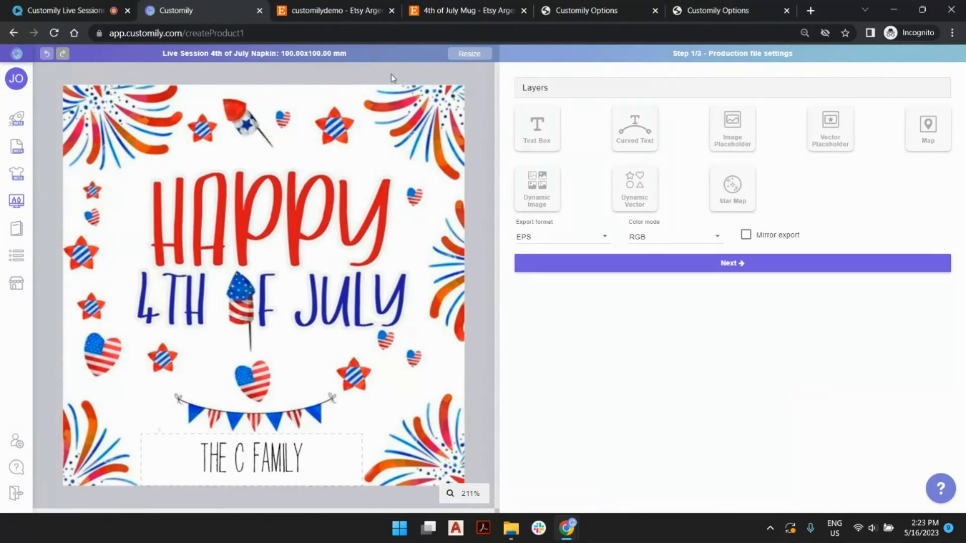
# Rename the text box's layer as "Family Name" and finish editing it
pyautogui.click(609, 108)
pyautogui.doubleClick(610, 107)
pyautogui.write('Family Name')
pyautogui.press('Return')
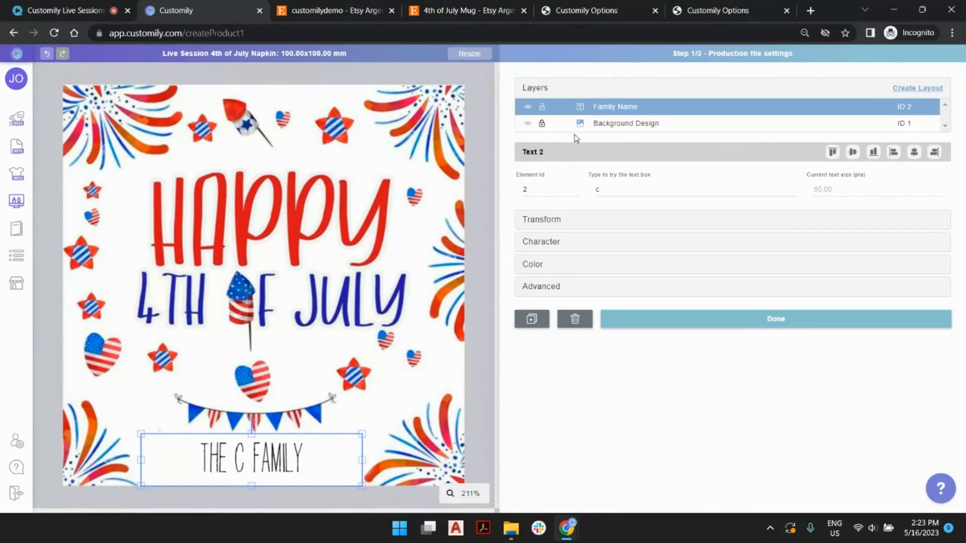
pyautogui.click(779, 325)
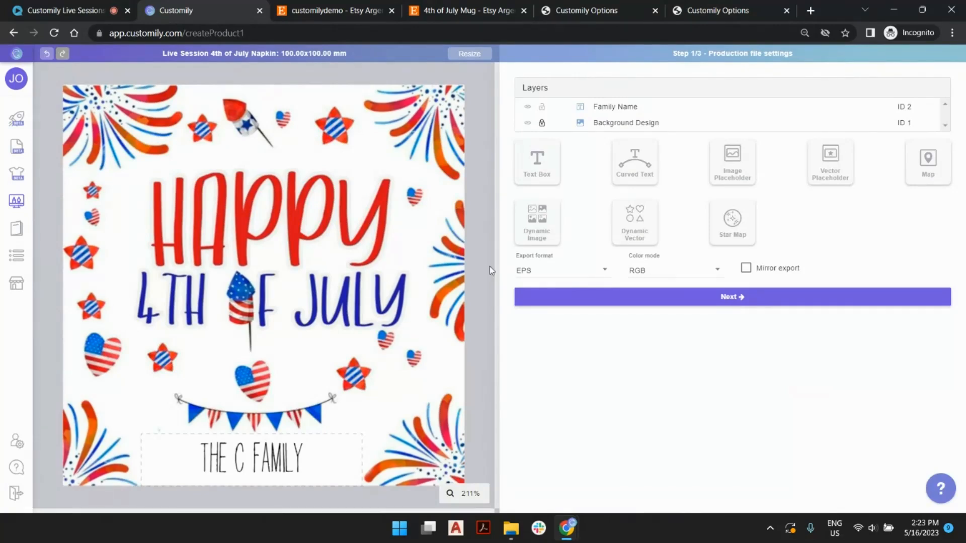
# Set the production file's export format to PDF and proceed to the preview settings
pyautogui.click(569, 278)
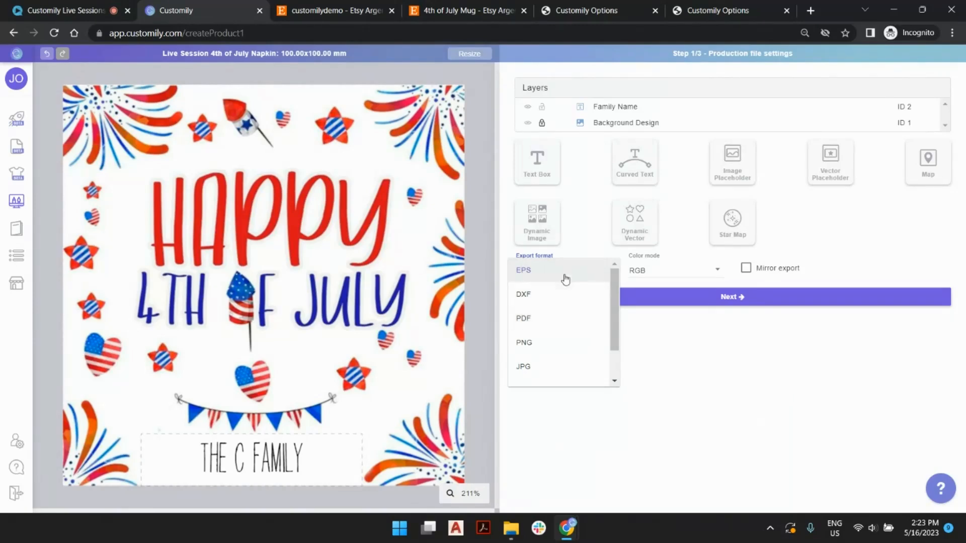
pyautogui.scroll(-1, 571, 369)
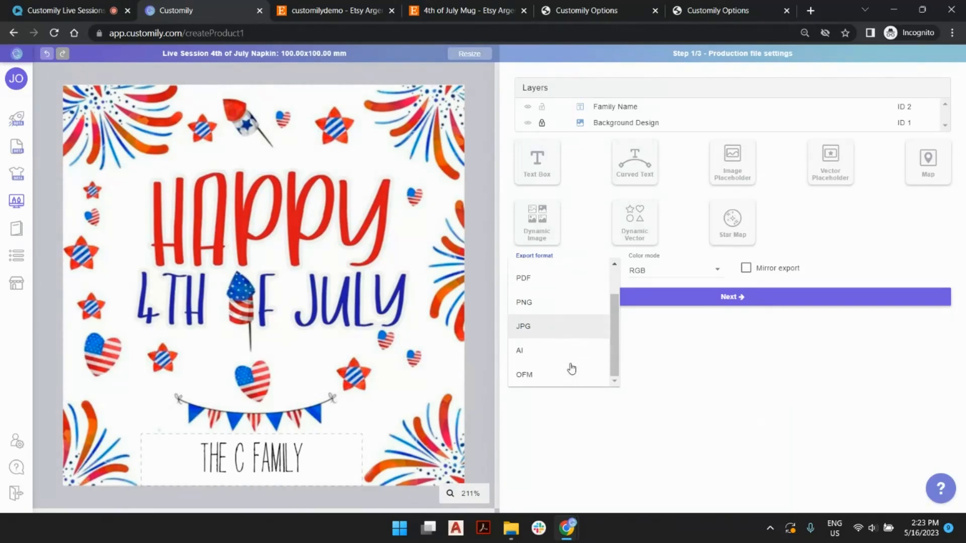
pyautogui.scroll(1, 569, 363)
pyautogui.click(557, 341)
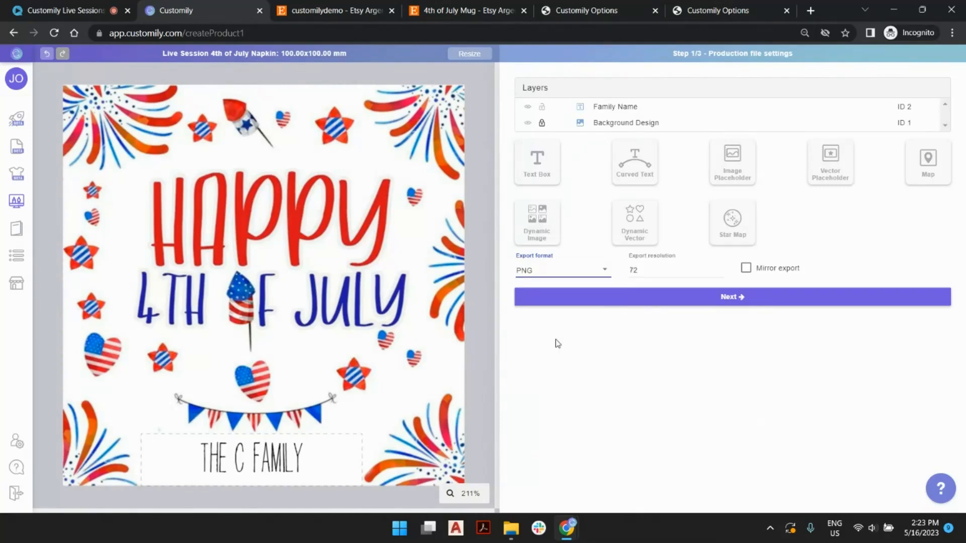
pyautogui.click(556, 272)
pyautogui.click(558, 253)
pyautogui.click(769, 298)
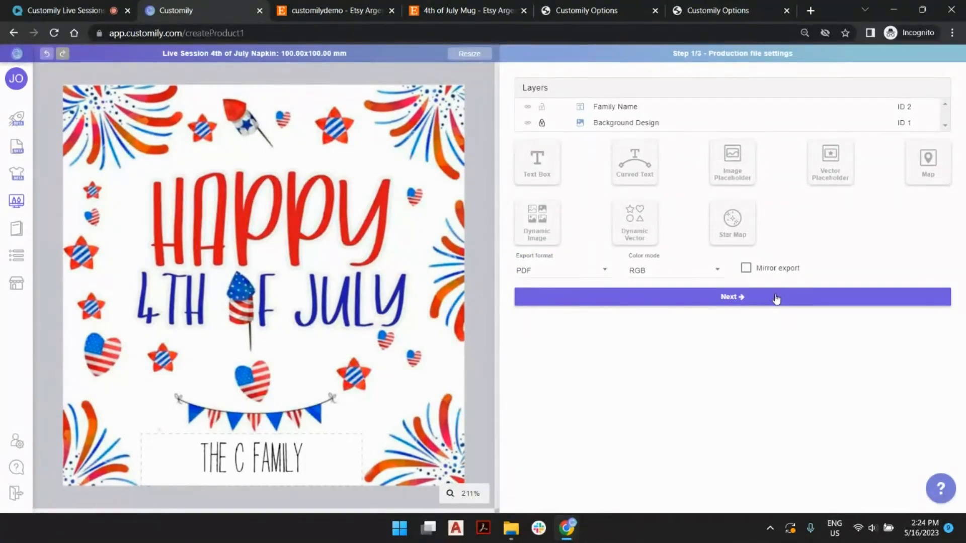
pyautogui.click(776, 298)
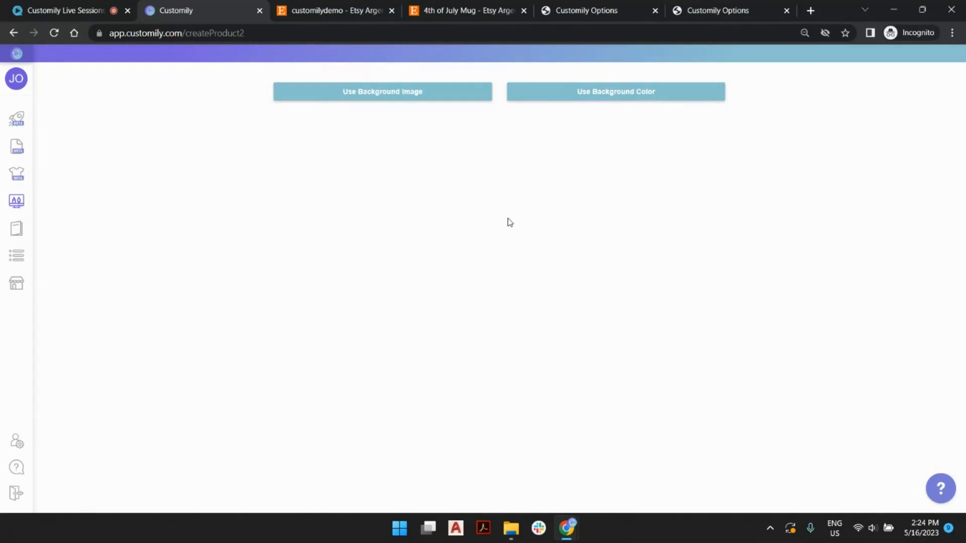
# Use napkin.png from the 5-16 folder as the background image of the product preview
pyautogui.click(404, 93)
pyautogui.click(437, 126)
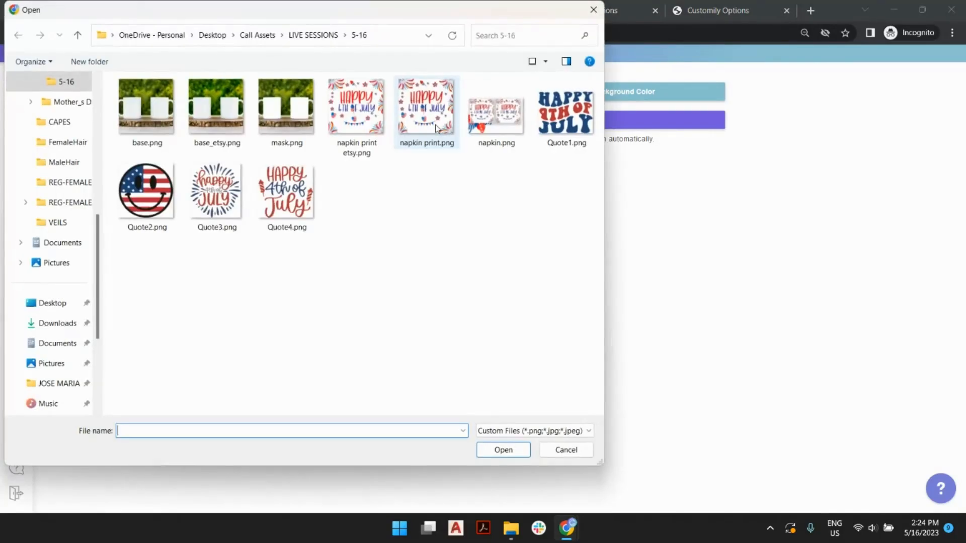
pyautogui.click(492, 125)
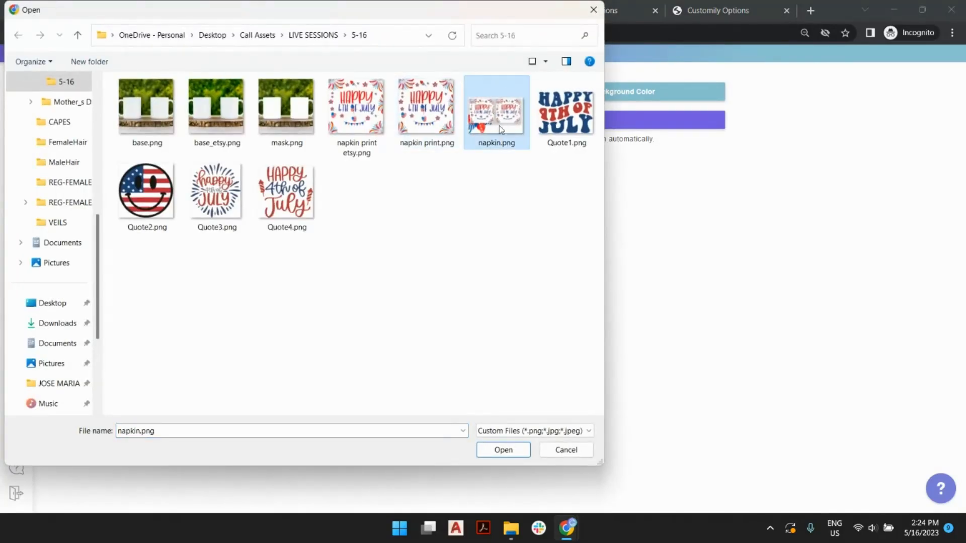
pyautogui.doubleClick(491, 126)
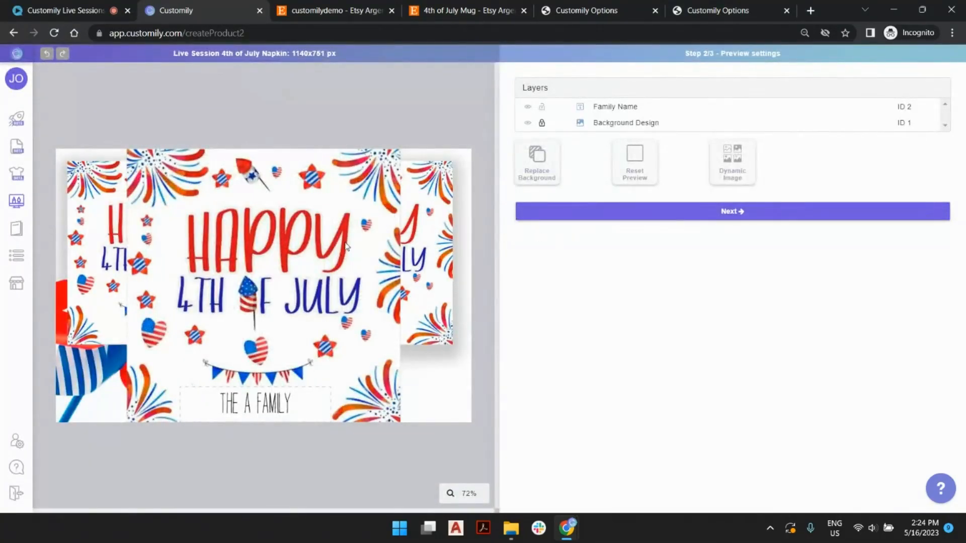
# Inspect the Family Name and Background Design layers in the preview settings and return to the production file settings
pyautogui.click(616, 107)
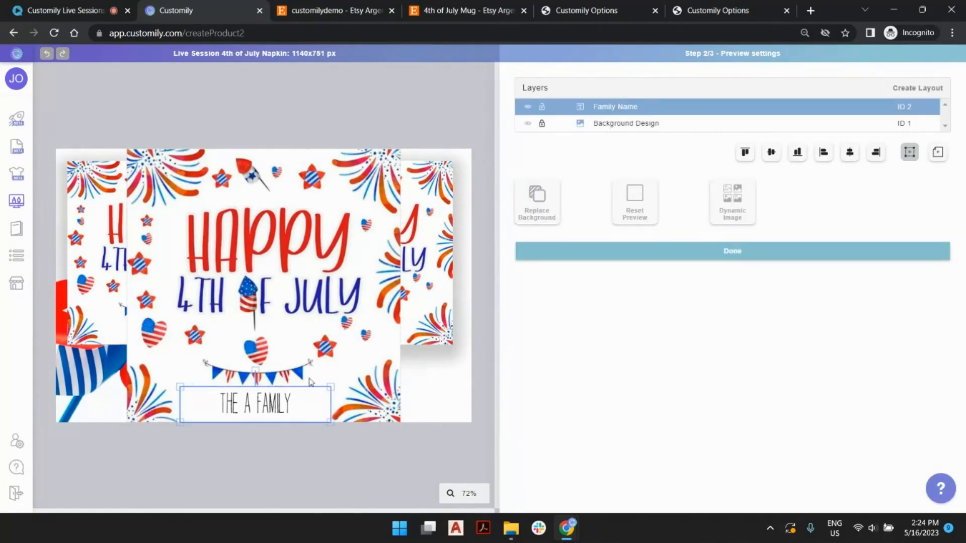
pyautogui.click(608, 124)
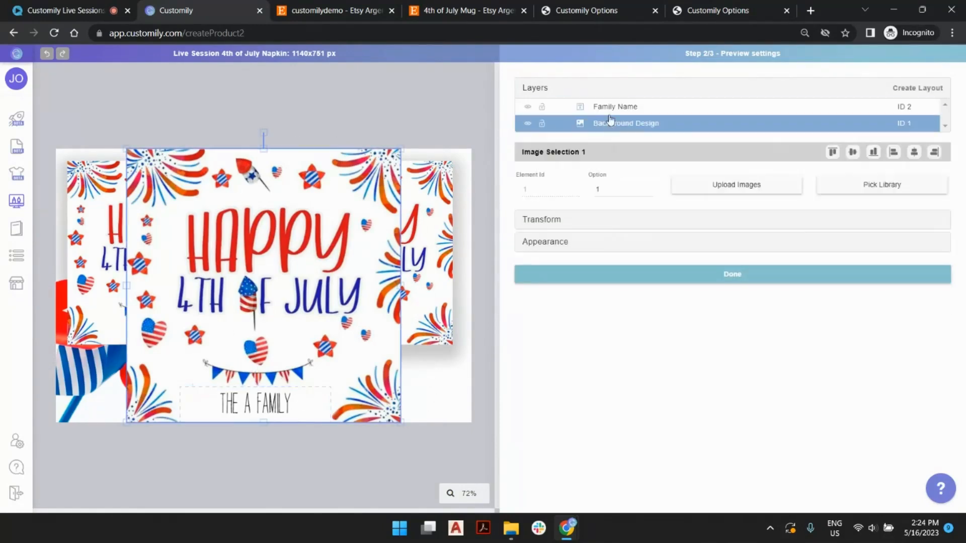
pyautogui.click(368, 104)
pyautogui.click(11, 33)
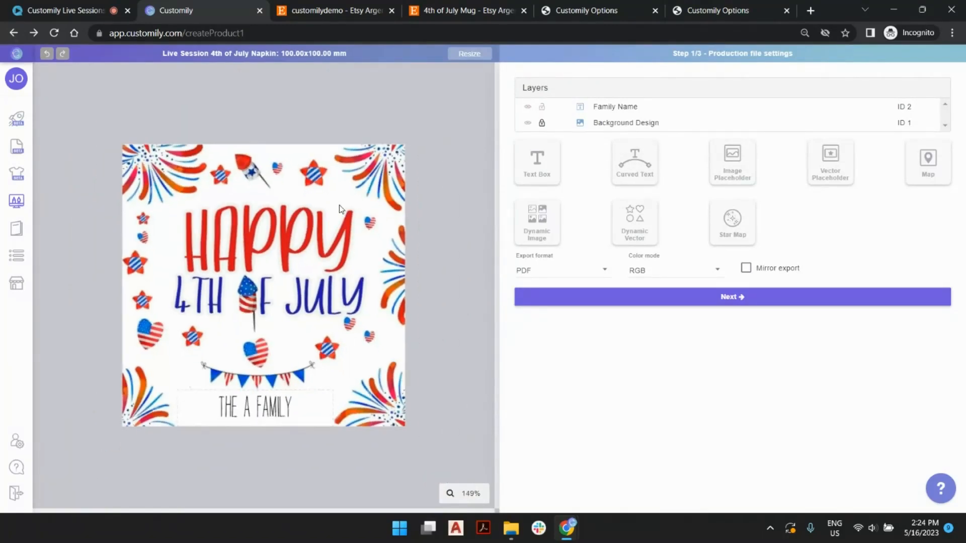
# Duplicate the Family Name text box on the napkin production file
pyautogui.scroll(-4, 338, 208)
pyautogui.scroll(3, 327, 222)
pyautogui.moveTo(26, 268)
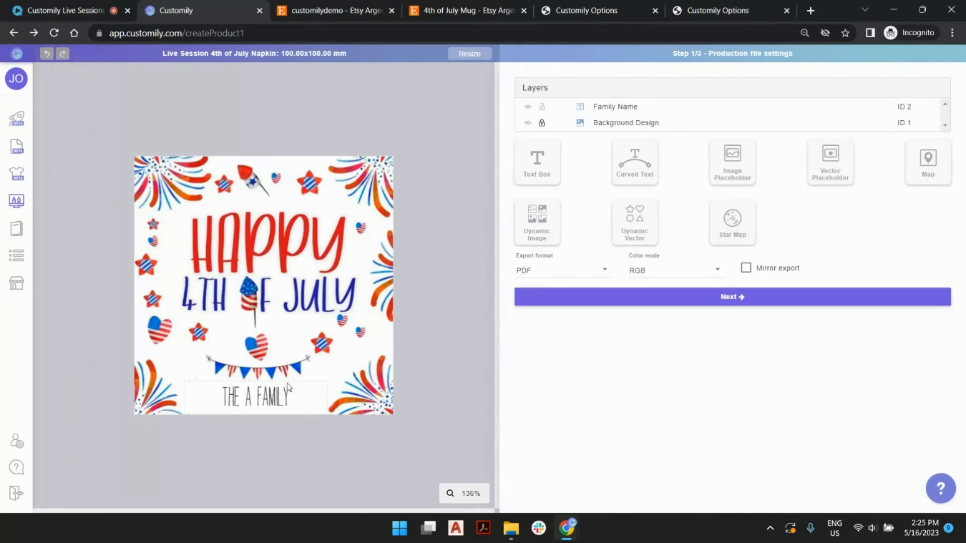
pyautogui.click(276, 398)
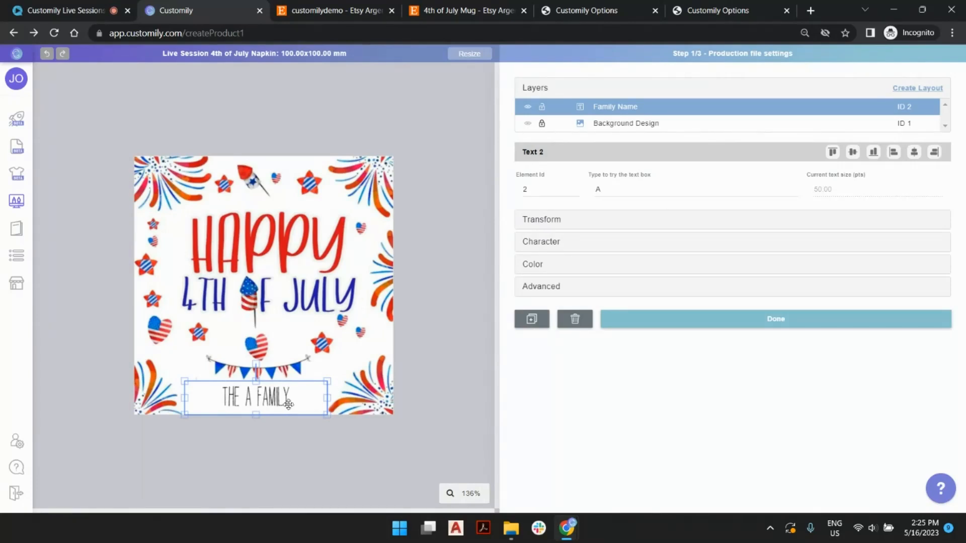
pyautogui.click(531, 320)
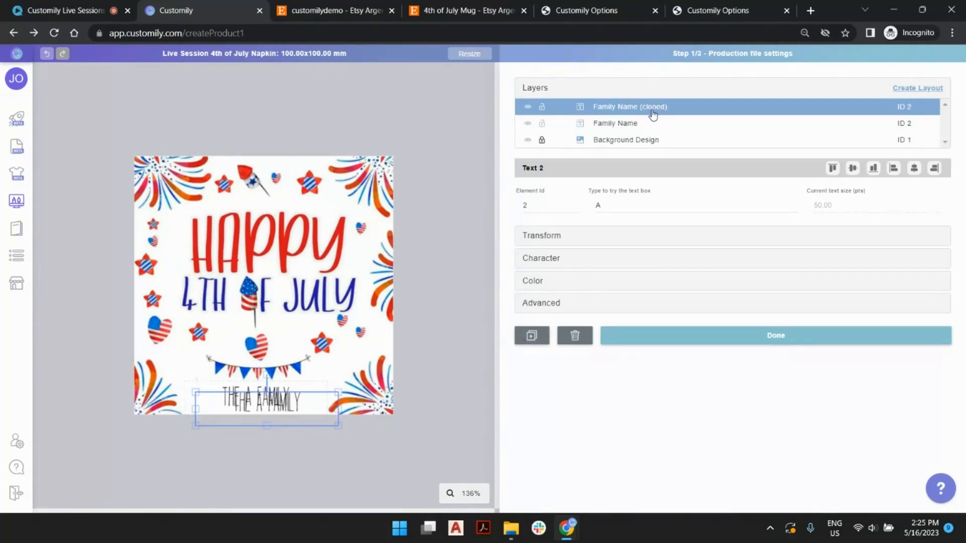
# Enter "hello" as the cloned text box's sample text and move the clone above the napkin design
pyautogui.click(612, 206)
pyautogui.write('hello')
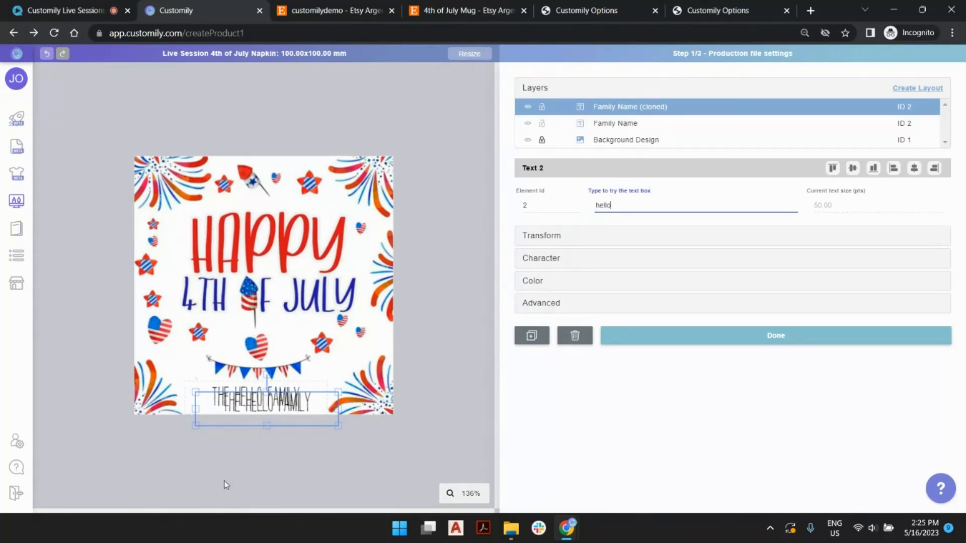
pyautogui.moveTo(279, 410)
pyautogui.mouseDown()
pyautogui.moveTo(260, 345)
pyautogui.moveTo(275, 343)
pyautogui.moveTo(319, 129)
pyautogui.mouseUp()
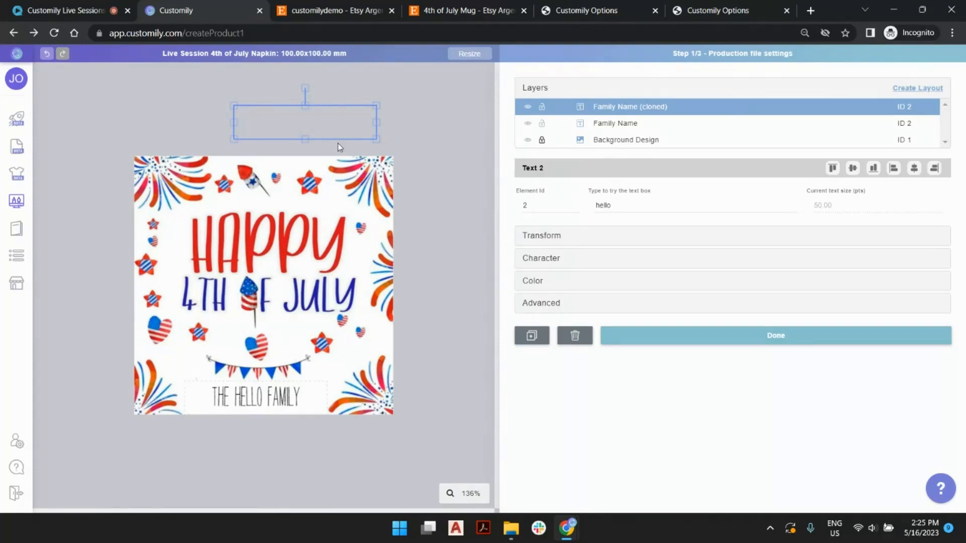
# Compare the Family Name text layer and its clone by selecting each in turn
pyautogui.click(468, 120)
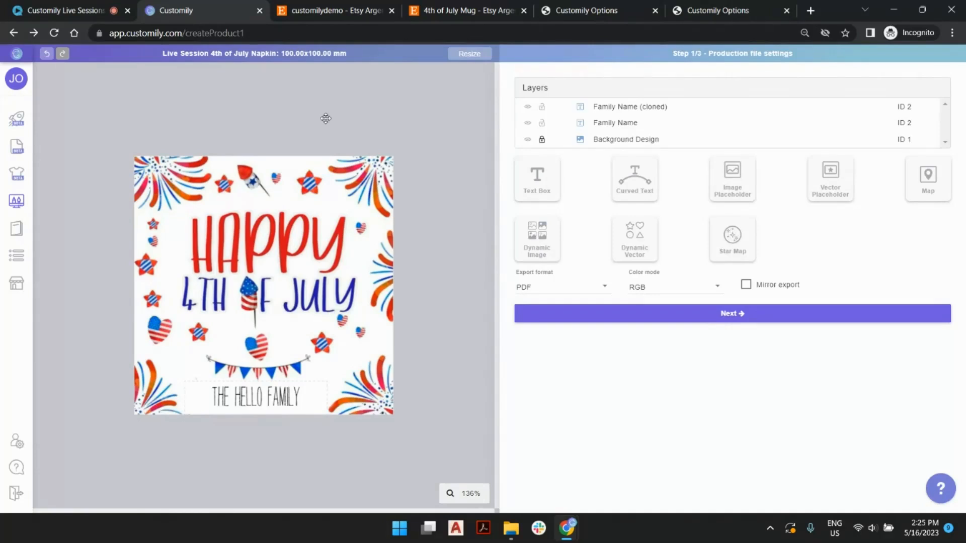
pyautogui.click(271, 124)
pyautogui.click(647, 125)
pyautogui.click(653, 107)
pyautogui.click(655, 124)
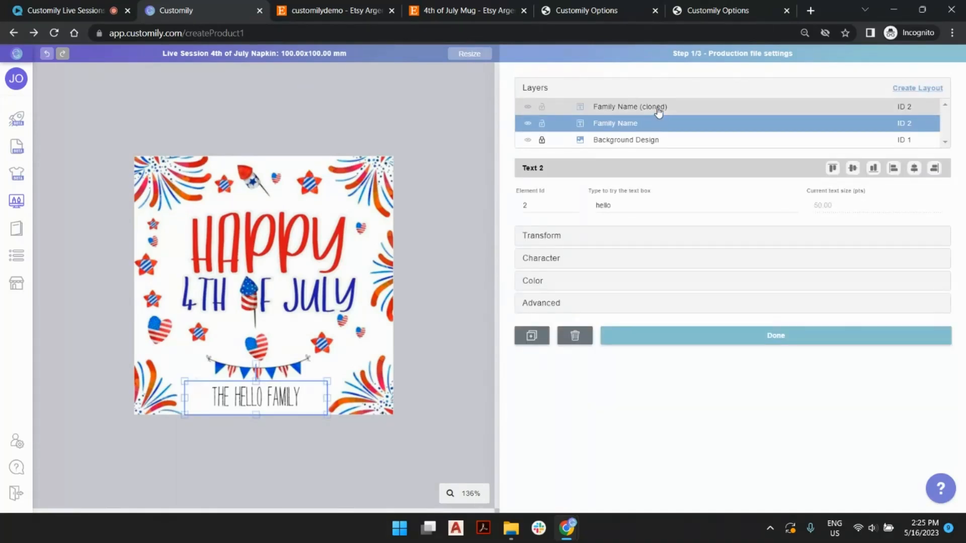
# Continue to the preview settings, use the two-napkin mockup as the background image, and hide the Background Design layer
pyautogui.click(478, 130)
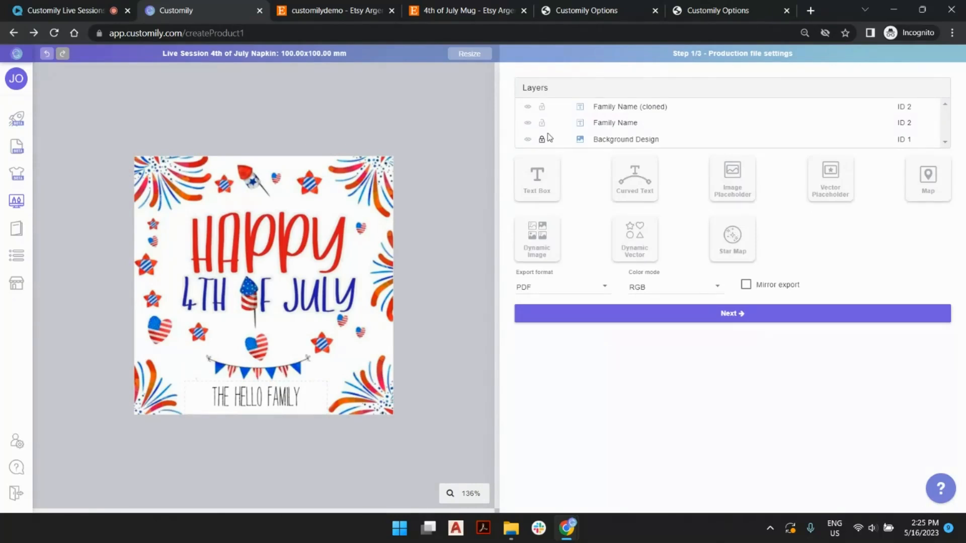
pyautogui.click(715, 313)
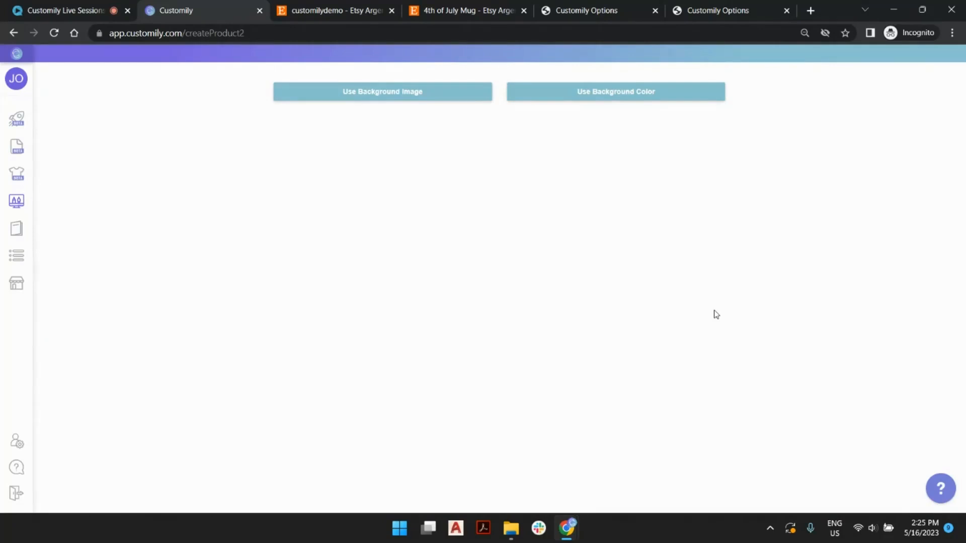
pyautogui.click(364, 94)
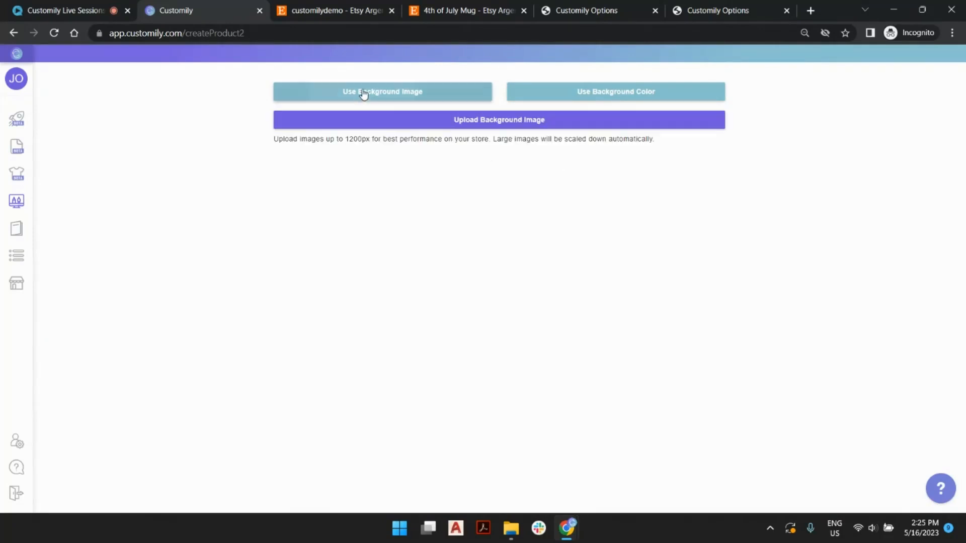
pyautogui.click(405, 125)
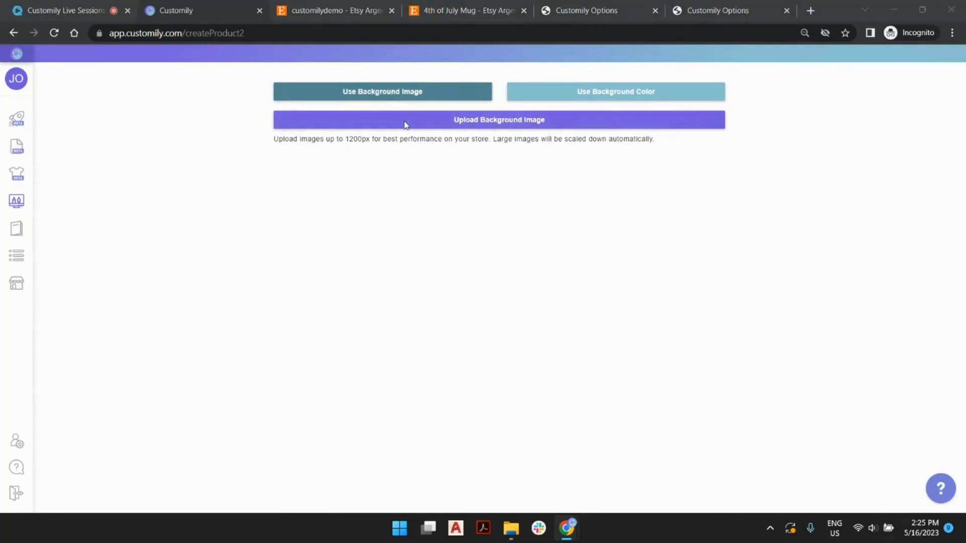
pyautogui.click(481, 121)
pyautogui.doubleClick(481, 120)
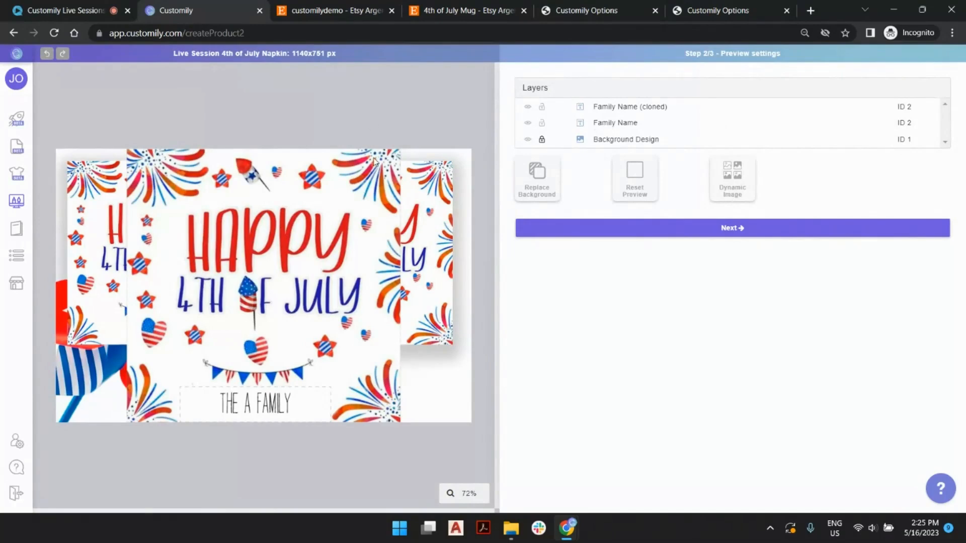
pyautogui.click(639, 141)
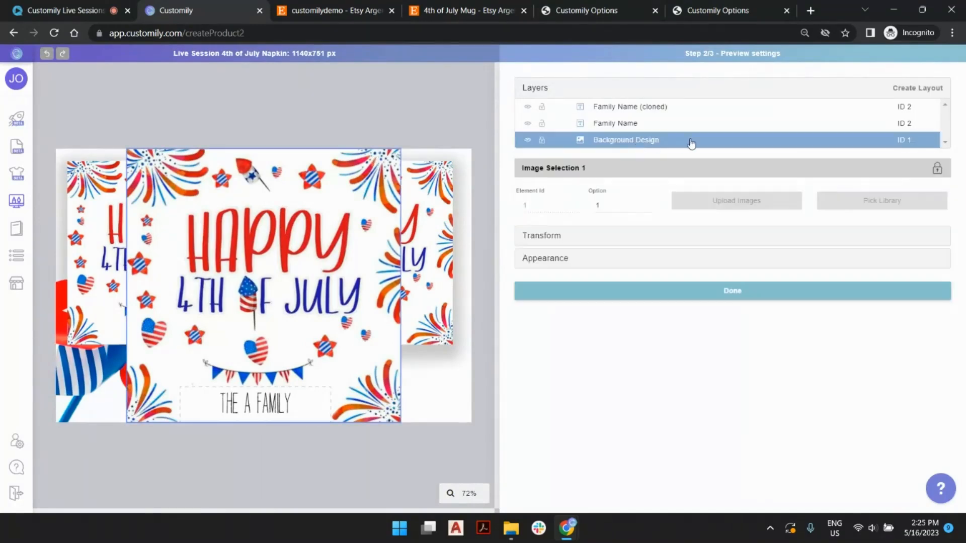
pyautogui.click(528, 142)
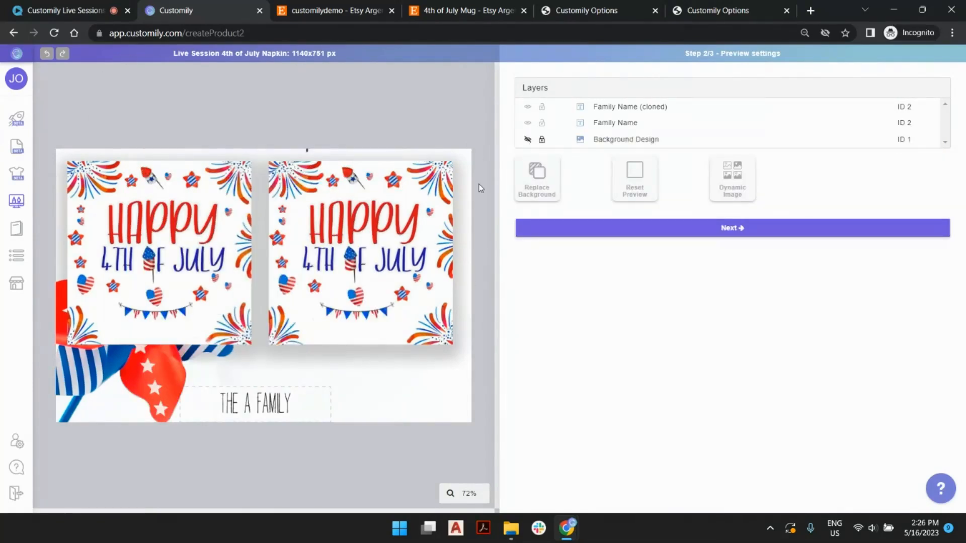
# Move the cloned Family Name text box onto the right napkin and the original onto the left napkin of the mockup
pyautogui.click(642, 108)
pyautogui.moveTo(286, 114)
pyautogui.mouseDown()
pyautogui.moveTo(347, 296)
pyautogui.moveTo(359, 371)
pyautogui.moveTo(376, 369)
pyautogui.moveTo(406, 326)
pyautogui.moveTo(375, 322)
pyautogui.mouseUp()
pyautogui.moveTo(241, 405)
pyautogui.mouseDown()
pyautogui.moveTo(187, 322)
pyautogui.moveTo(170, 328)
pyautogui.mouseUp()
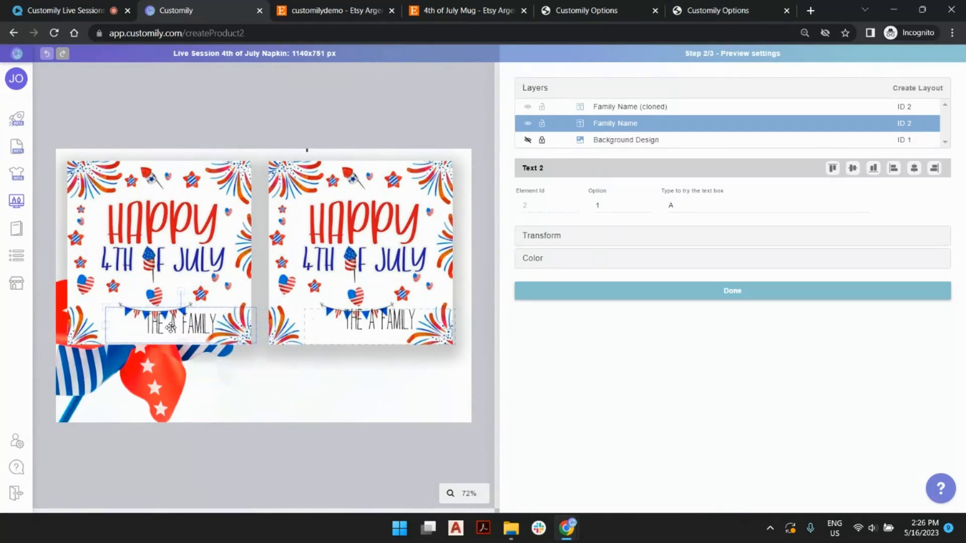
# Shrink both Family Name text boxes together to fit below the bunting and center the clone on the right napkin
pyautogui.keyDown('shift'); pyautogui.click(375, 319); pyautogui.keyUp('shift')
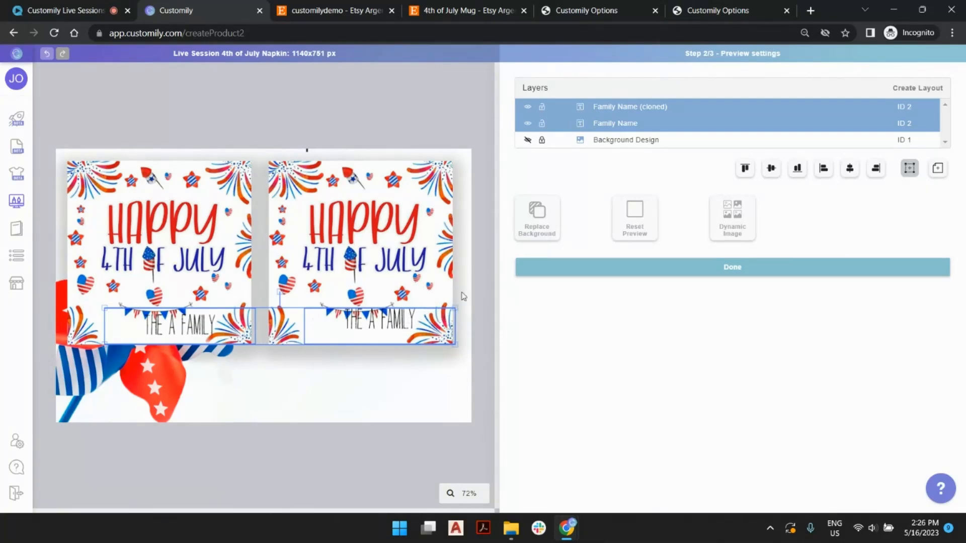
pyautogui.moveTo(457, 315); pyautogui.dragTo(338, 328)
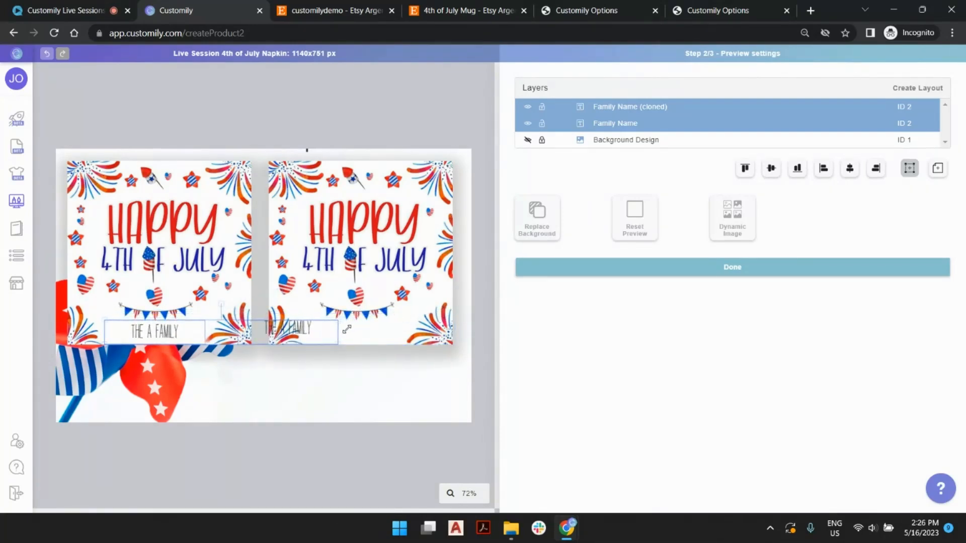
pyautogui.click(331, 331)
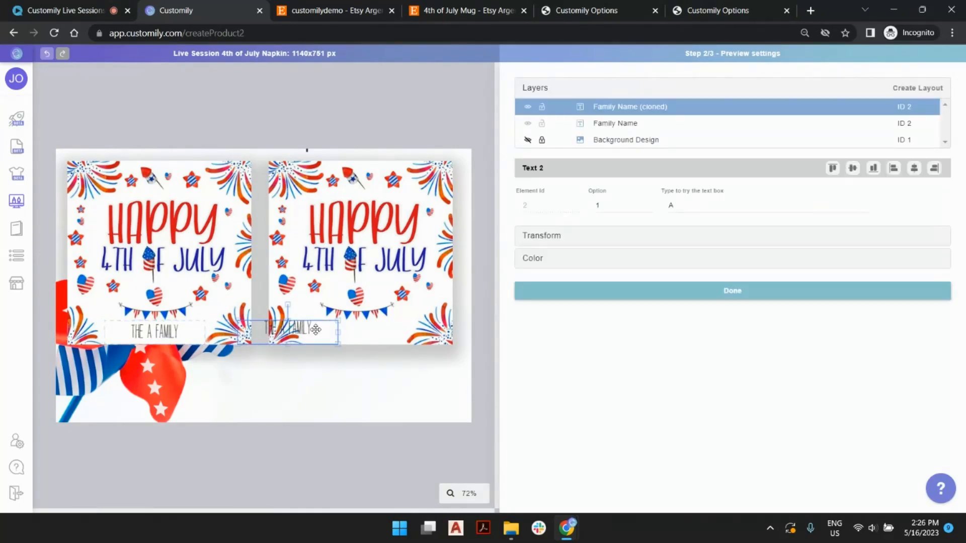
pyautogui.moveTo(316, 329); pyautogui.dragTo(372, 368)
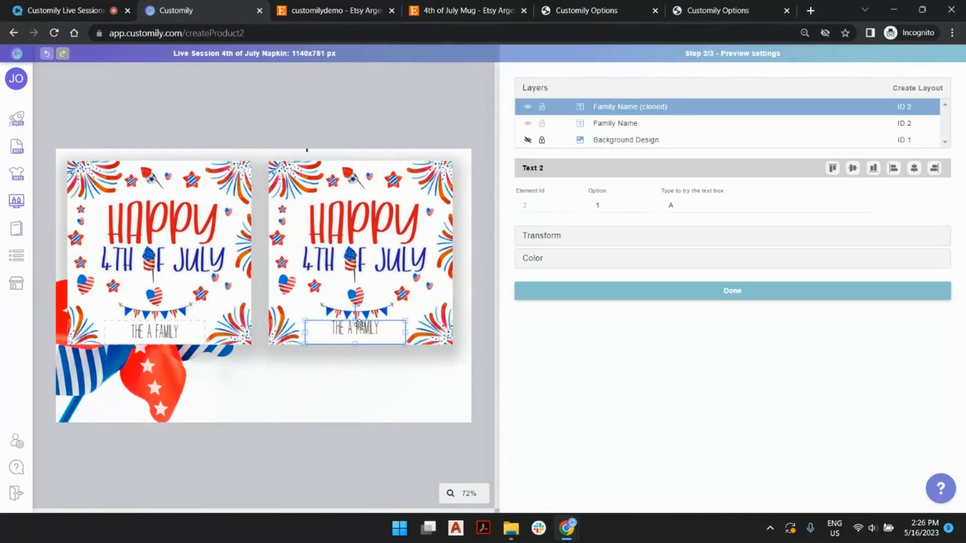
pyautogui.click(357, 416)
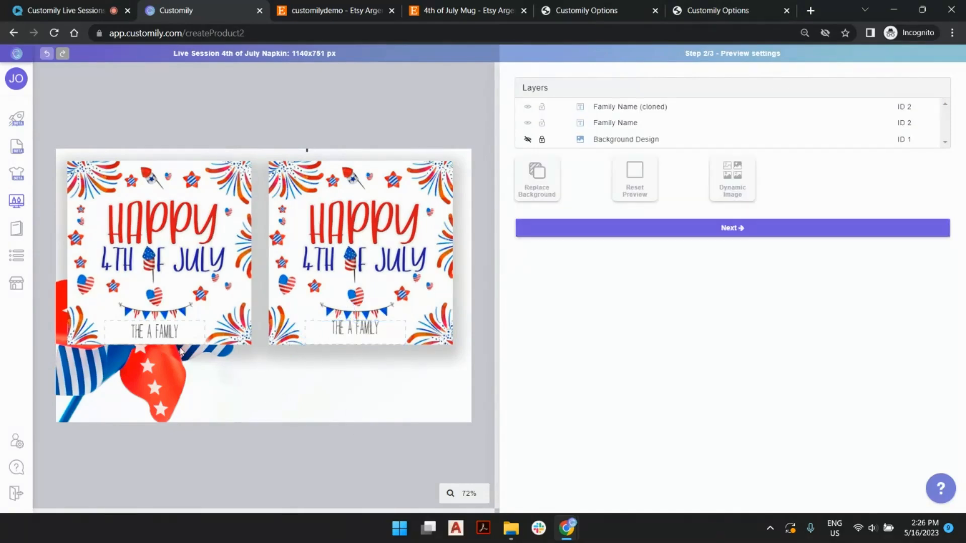
# Compare the text placement inside the two Family Name boxes by selecting each in turn
pyautogui.click(362, 335)
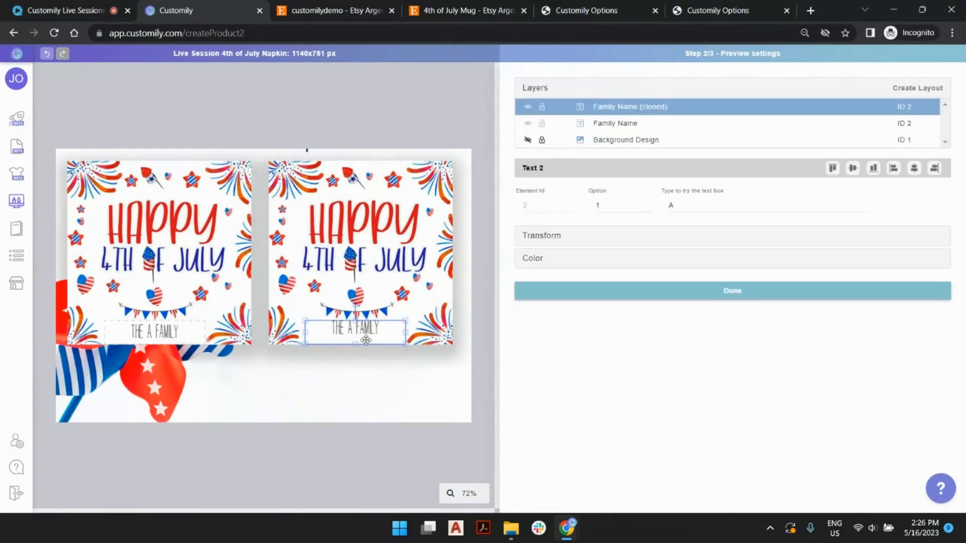
pyautogui.click(171, 326)
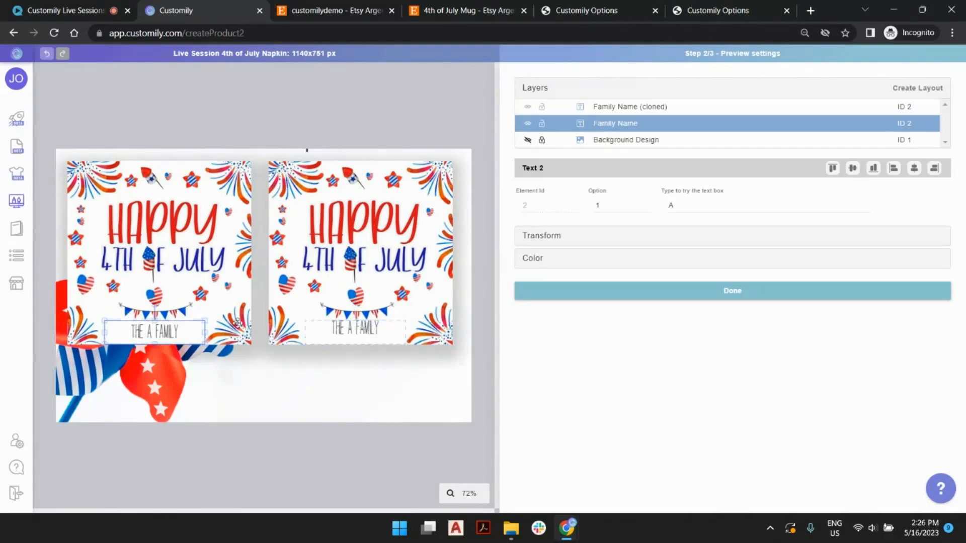
pyautogui.click(333, 327)
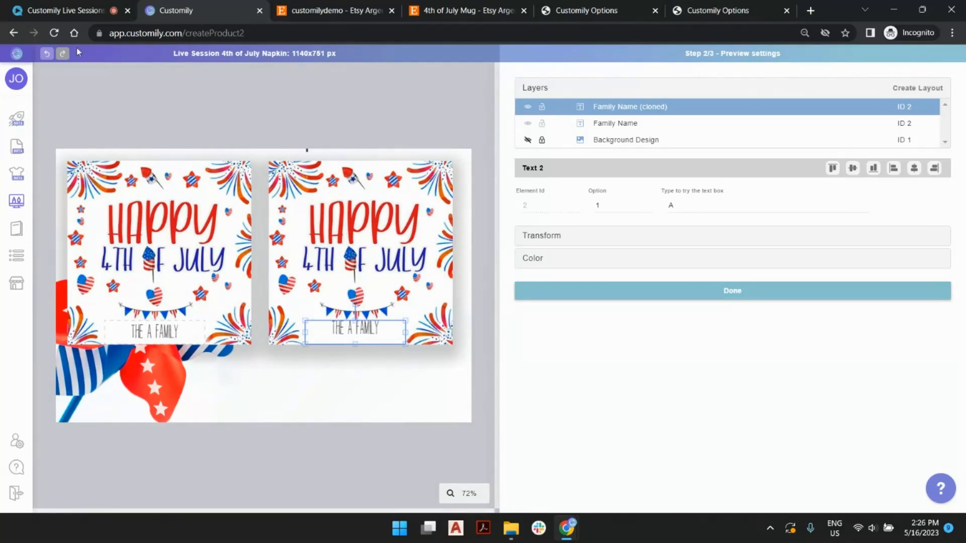
# Return to the production file settings and set the cloned Family Name text box's vertical alignment to Bottom
pyautogui.click(15, 32)
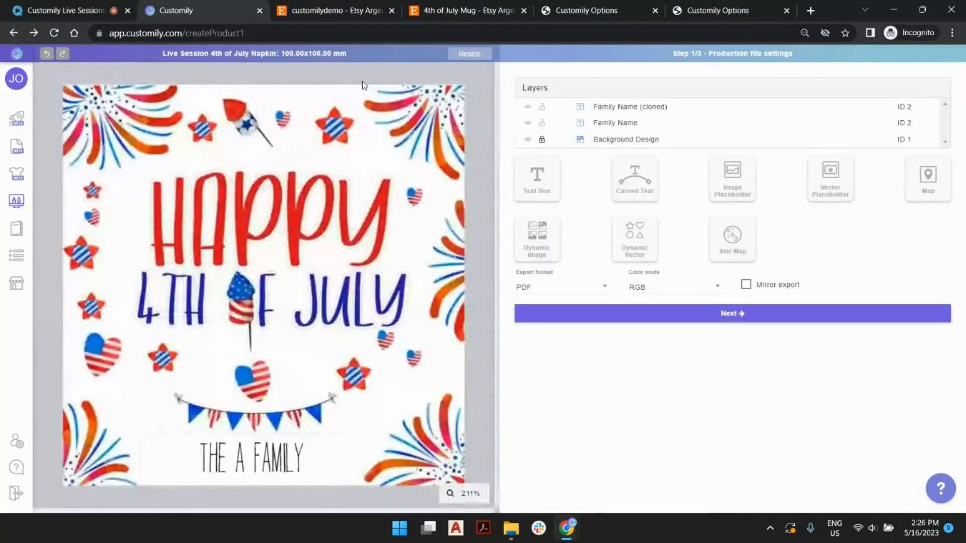
pyautogui.click(631, 108)
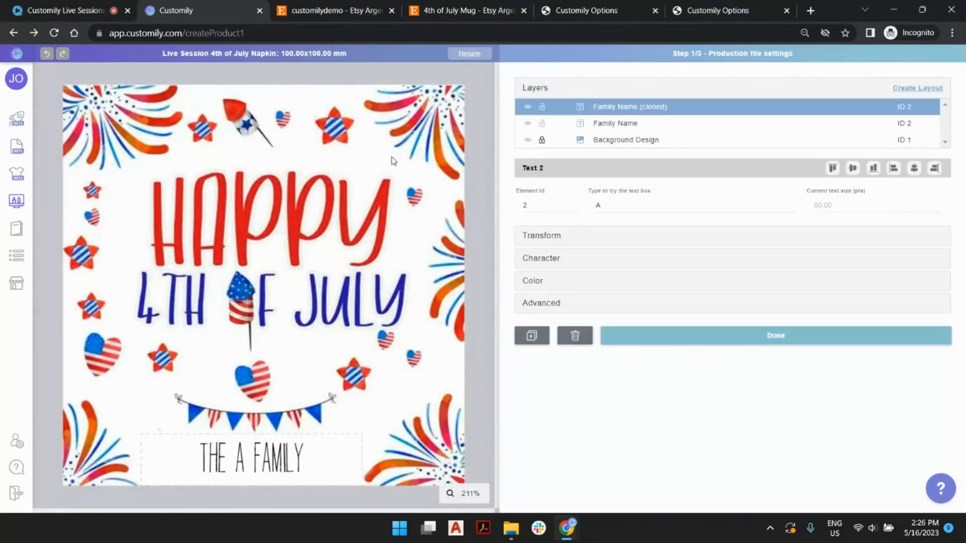
pyautogui.scroll(-5, 346, 198)
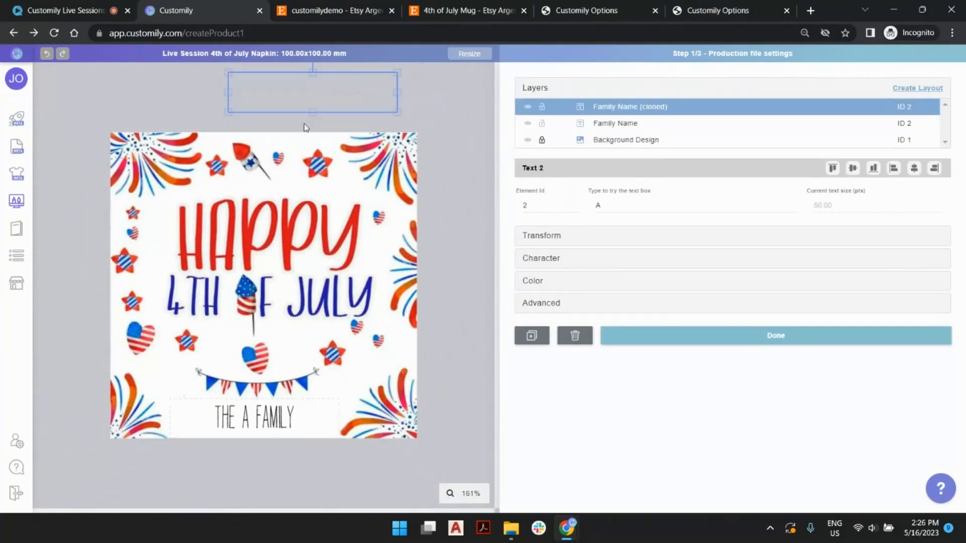
pyautogui.click(541, 258)
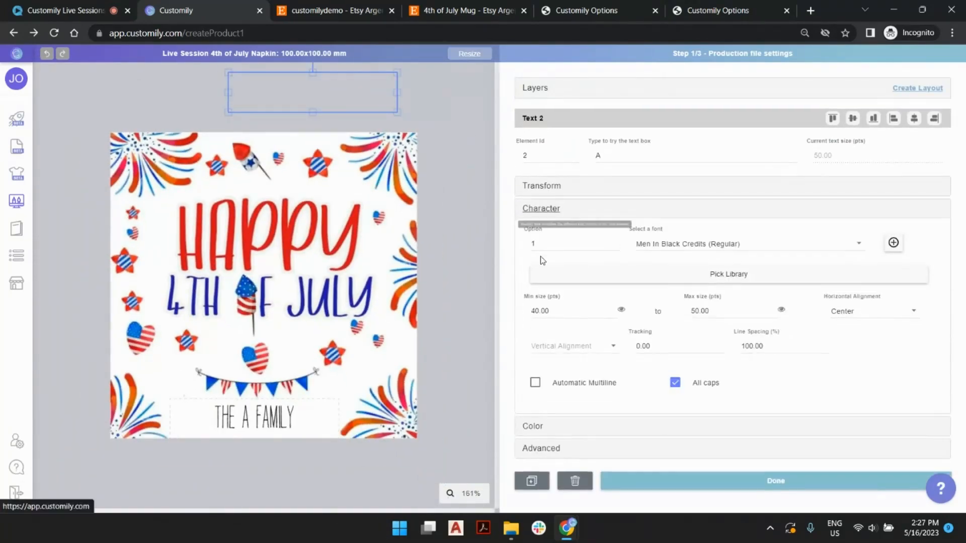
pyautogui.click(573, 346)
pyautogui.click(567, 400)
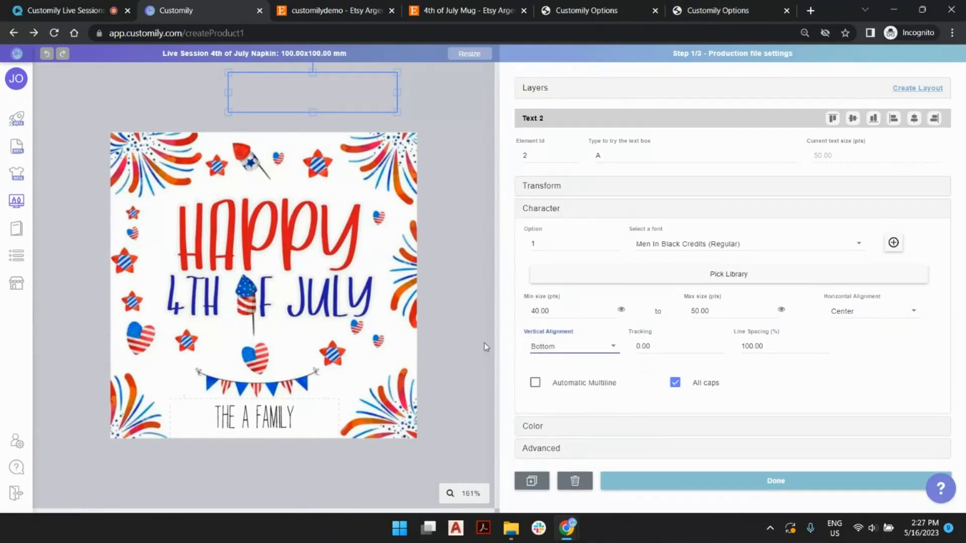
pyautogui.moveTo(317, 80)
pyautogui.mouseDown()
pyautogui.moveTo(332, 153)
pyautogui.moveTo(226, 178)
pyautogui.moveTo(366, 369)
pyautogui.moveTo(366, 413)
pyautogui.moveTo(316, 97)
pyautogui.mouseUp()
pyautogui.click(440, 123)
# Add the two-napkin mockup again as the preview background image and hide the Background Design layer
pyautogui.click(708, 262)
pyautogui.click(452, 92)
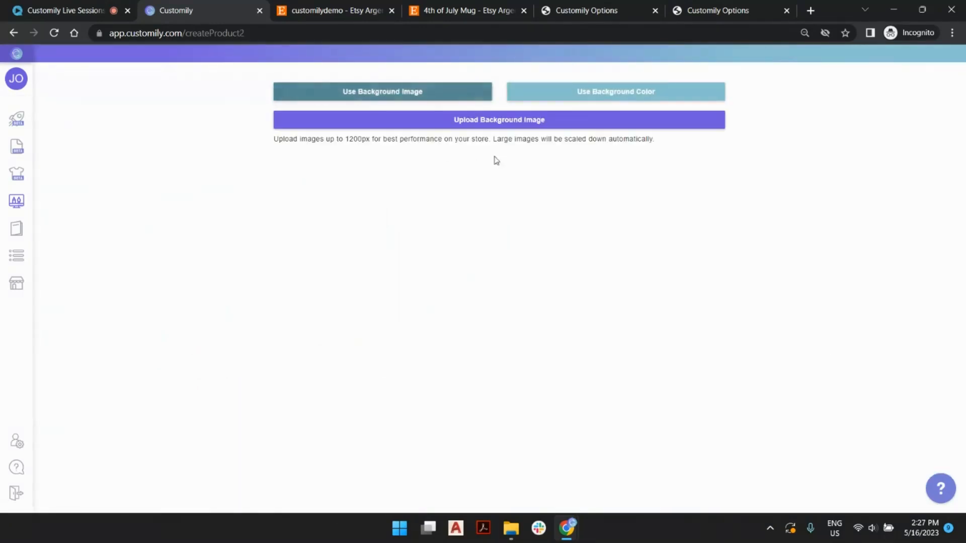
pyautogui.click(503, 119)
pyautogui.doubleClick(497, 113)
pyautogui.click(527, 140)
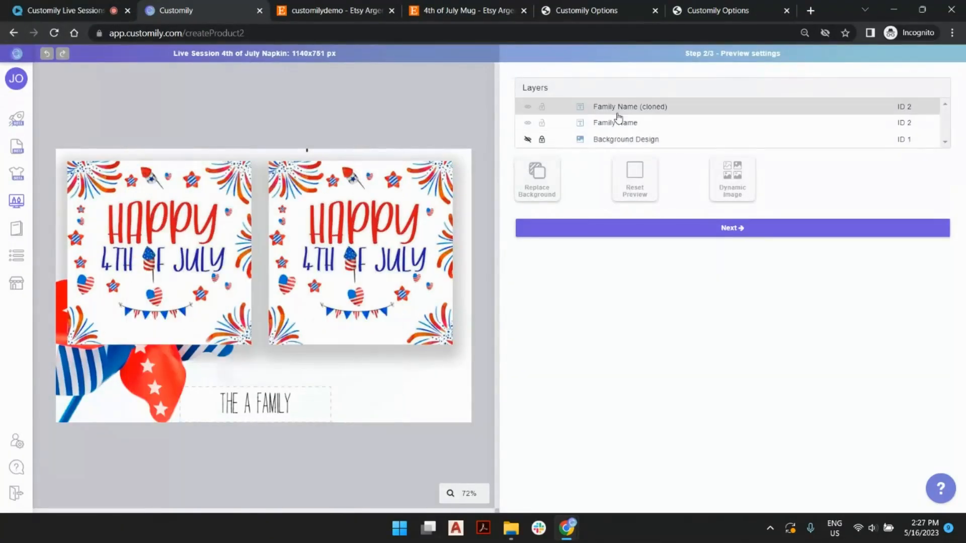
# Position the cloned Family Name text box on the right mockup napkin and the original on the left one
pyautogui.click(580, 113)
pyautogui.moveTo(299, 118)
pyautogui.mouseDown()
pyautogui.moveTo(339, 160)
pyautogui.moveTo(322, 330)
pyautogui.moveTo(373, 320)
pyautogui.mouseUp()
pyautogui.moveTo(270, 402); pyautogui.dragTo(196, 323)
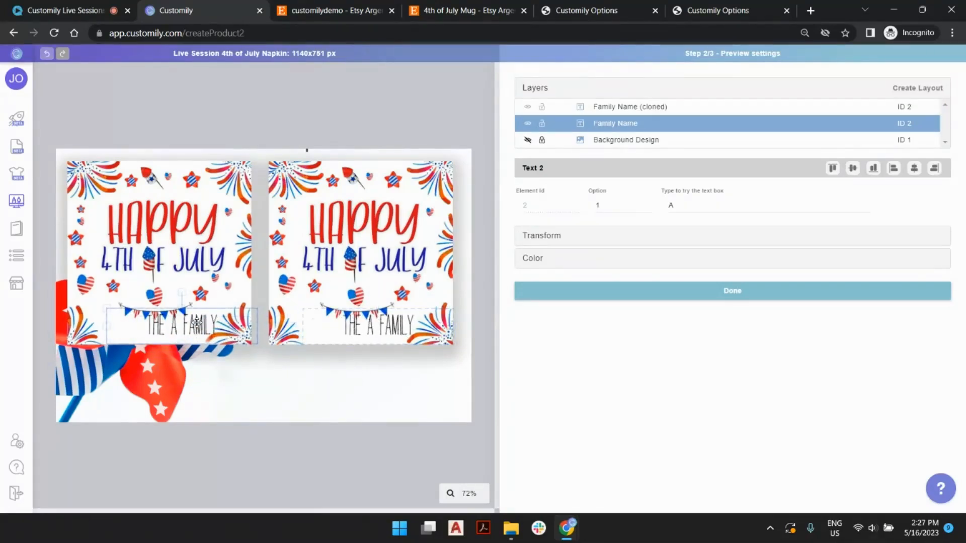
# Scale both Family Name text boxes down together and place each below its napkin's bunting
pyautogui.keyDown('shift'); pyautogui.click(363, 328); pyautogui.keyUp('shift')
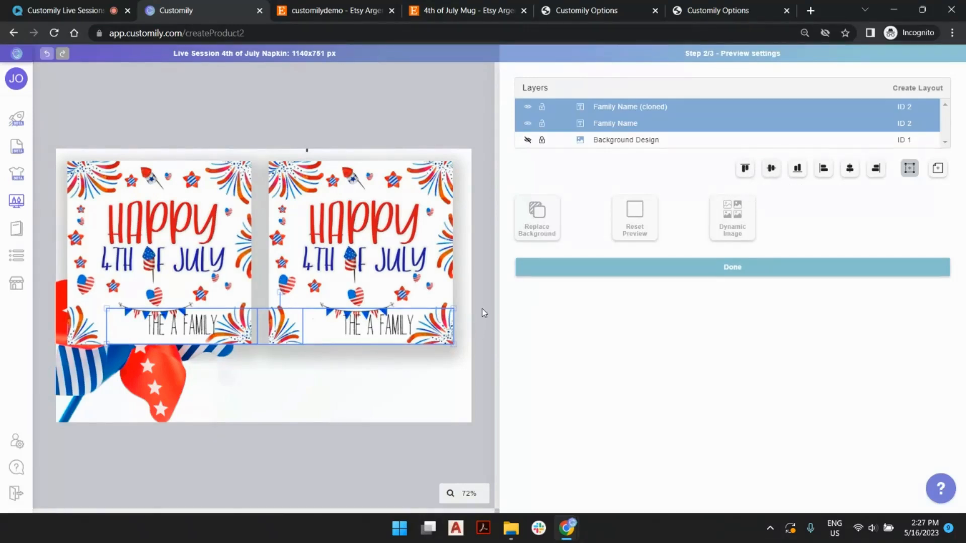
pyautogui.moveTo(453, 308)
pyautogui.mouseDown()
pyautogui.moveTo(352, 330)
pyautogui.moveTo(372, 327)
pyautogui.moveTo(351, 338)
pyautogui.moveTo(307, 327)
pyautogui.moveTo(360, 374)
pyautogui.moveTo(382, 363)
pyautogui.mouseUp()
pyautogui.click(307, 314)
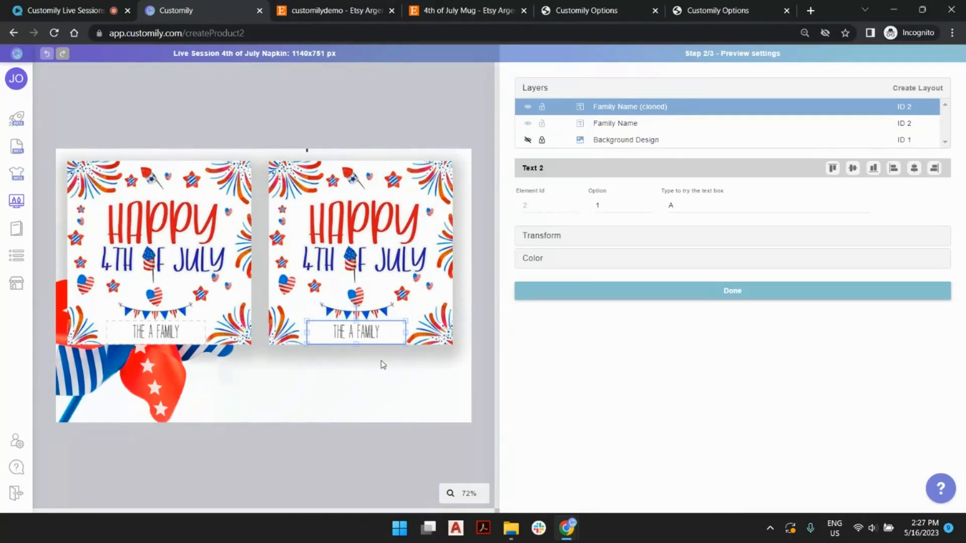
pyautogui.click(374, 131)
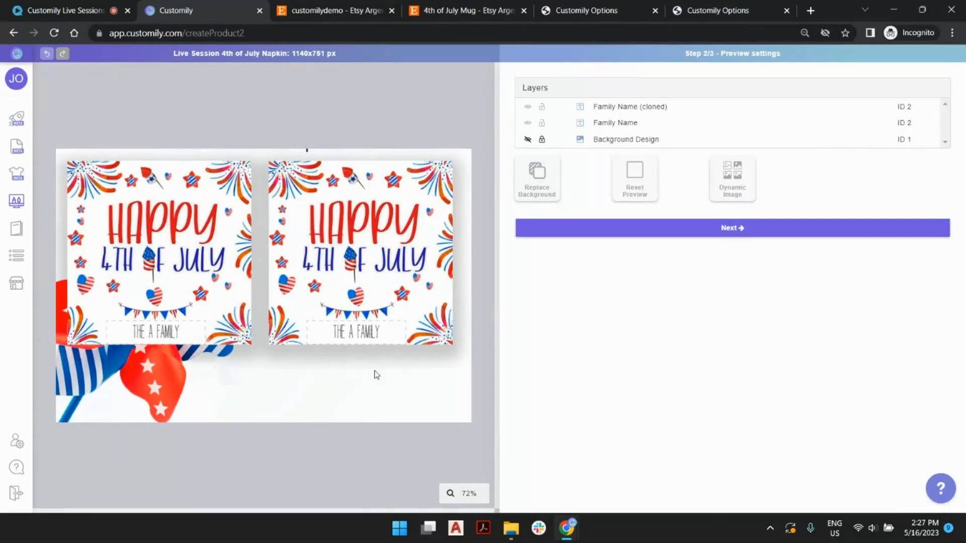
# Test the mockup preview by entering a sample family name in the cloned text box
pyautogui.click(366, 329)
pyautogui.doubleClick(686, 206)
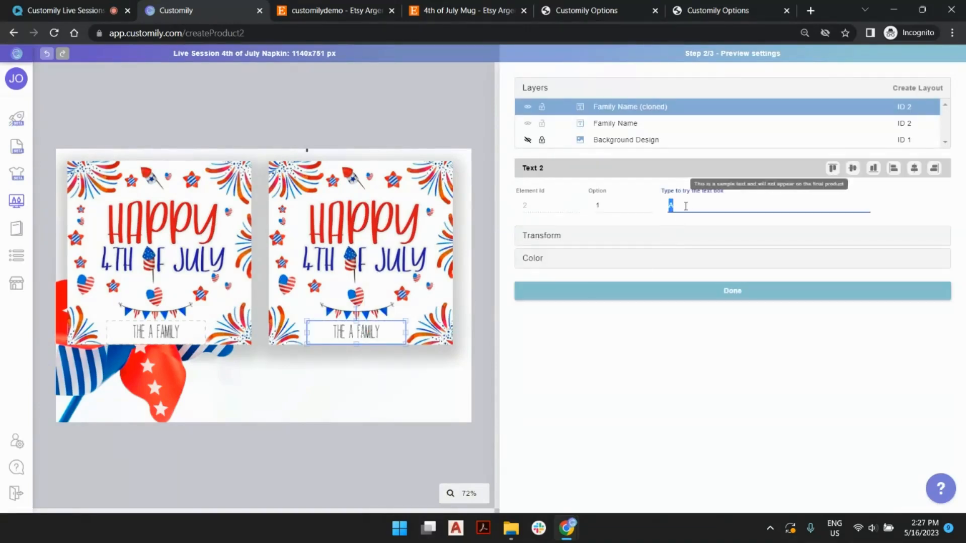
pyautogui.write('smith')
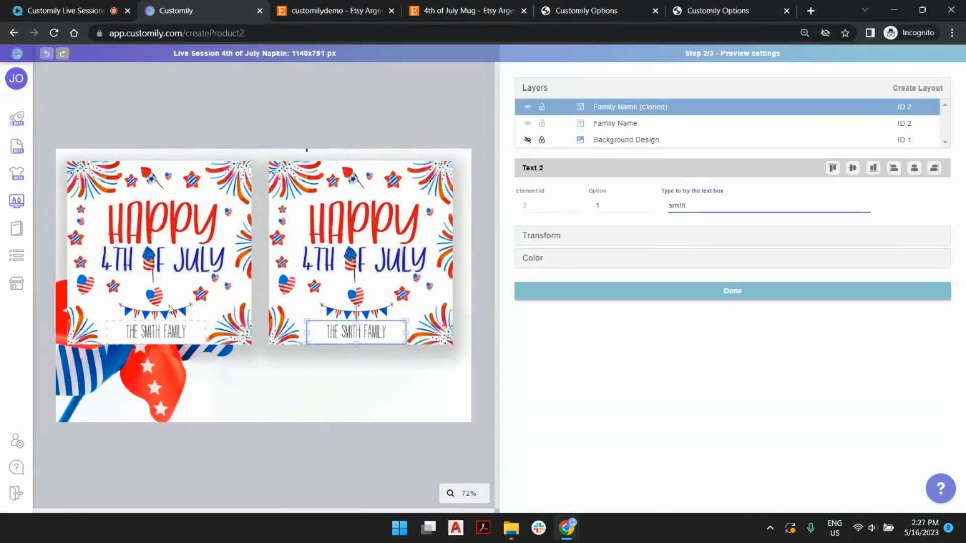
pyautogui.click(434, 115)
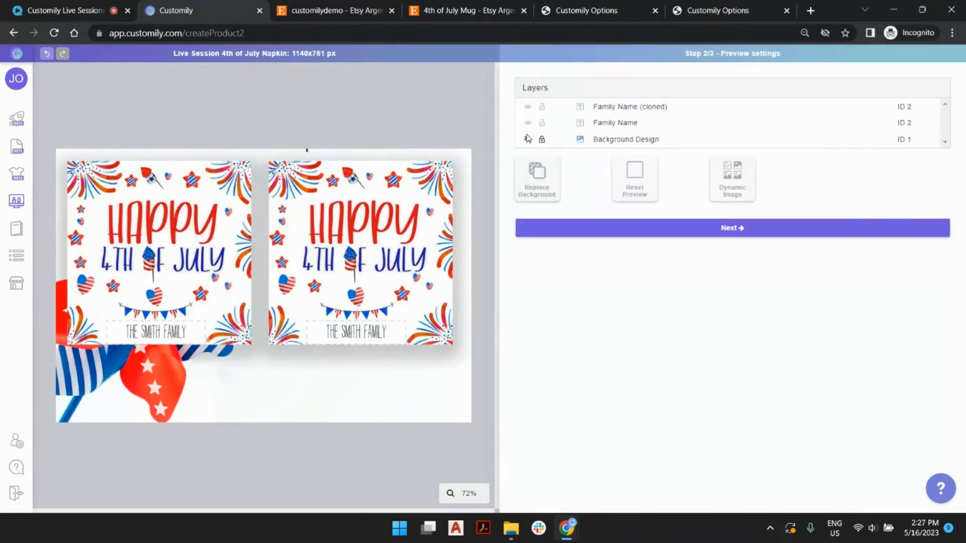
# Test the Family Name layer in the template review with a sample family name and save the napkin template
pyautogui.click(736, 230)
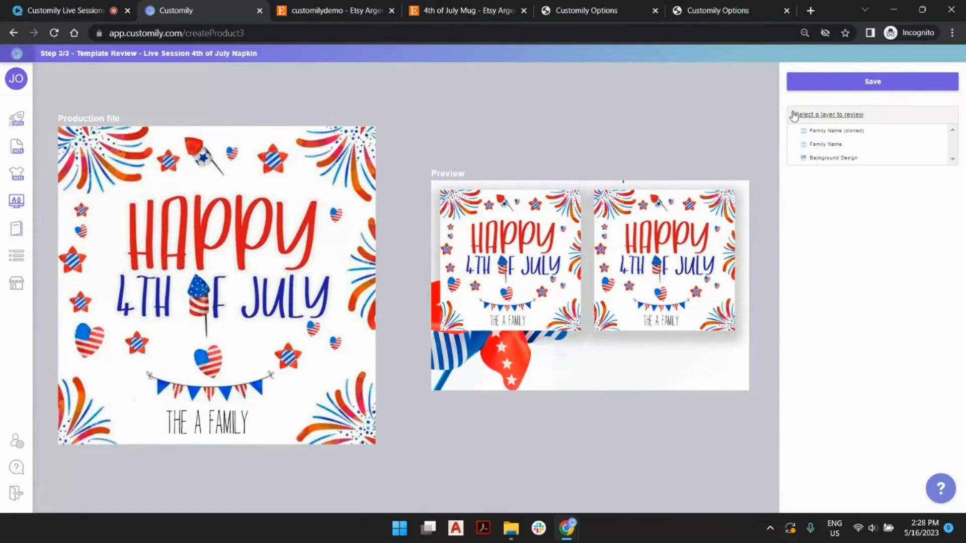
pyautogui.click(869, 148)
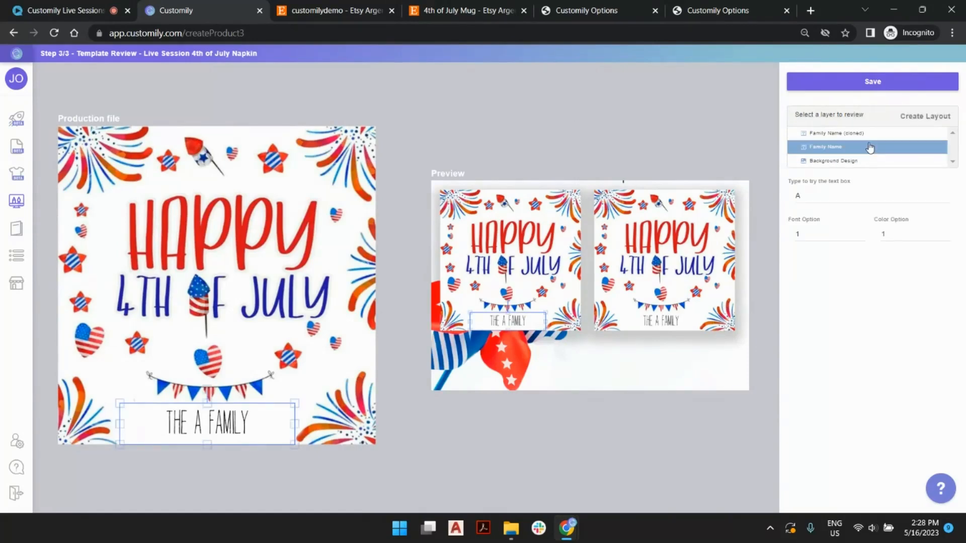
pyautogui.click(834, 193)
pyautogui.write('simpson')
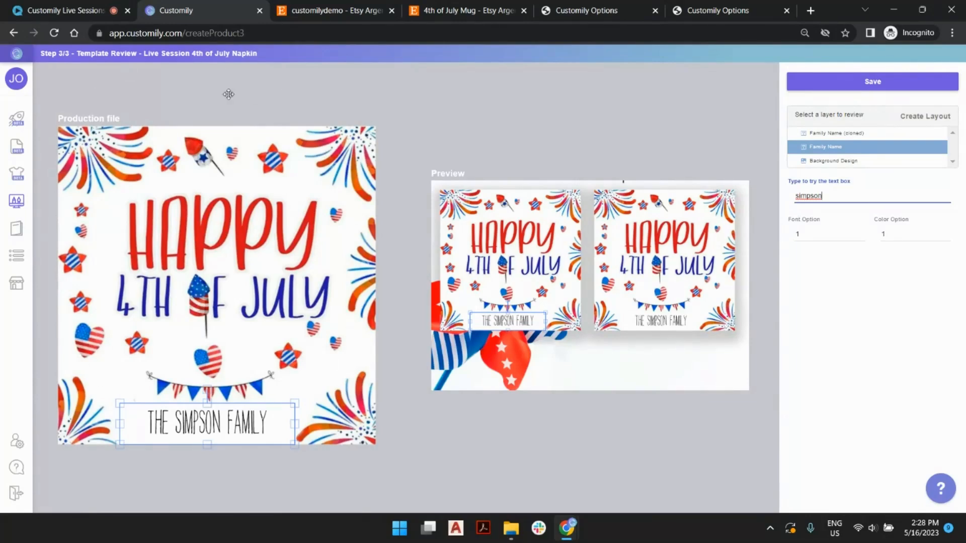
pyautogui.moveTo(189, 84); pyautogui.dragTo(413, 119)
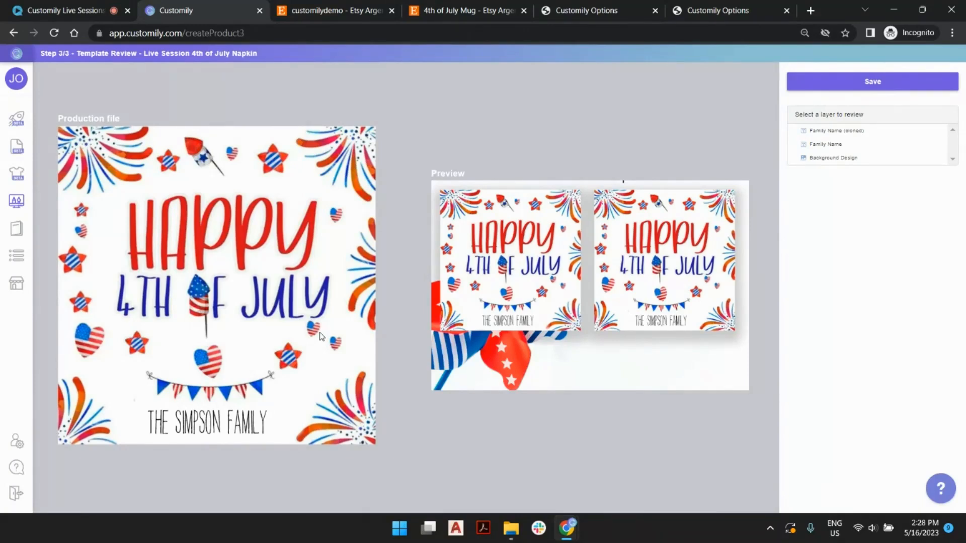
pyautogui.click(868, 81)
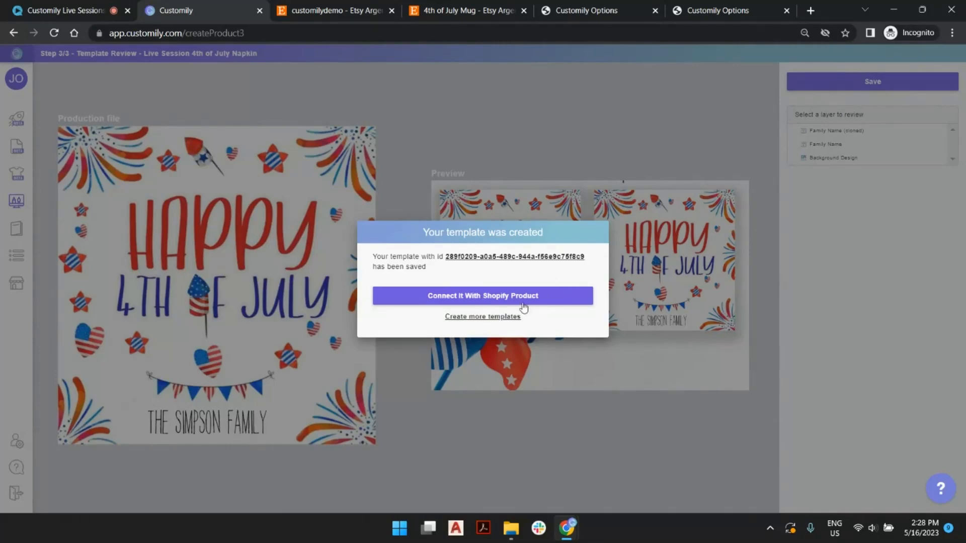
# Return to the templates list and switch it to the account used for the Etsy demo
pyautogui.click(487, 318)
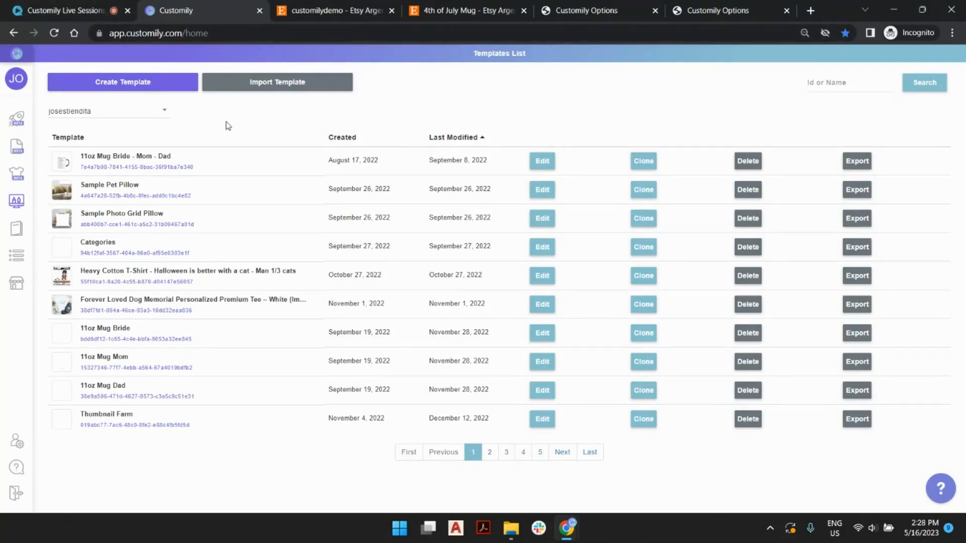
pyautogui.click(149, 118)
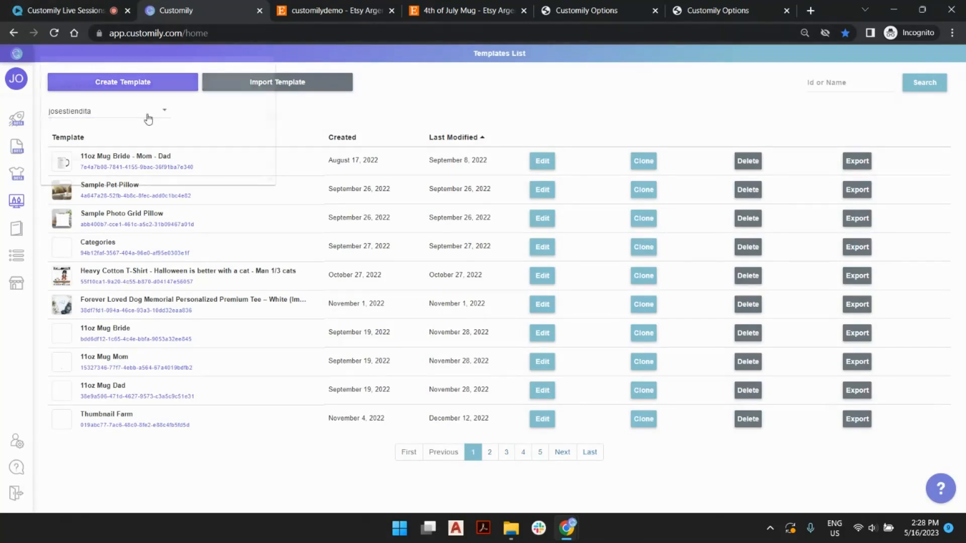
pyautogui.scroll(-10, 149, 119)
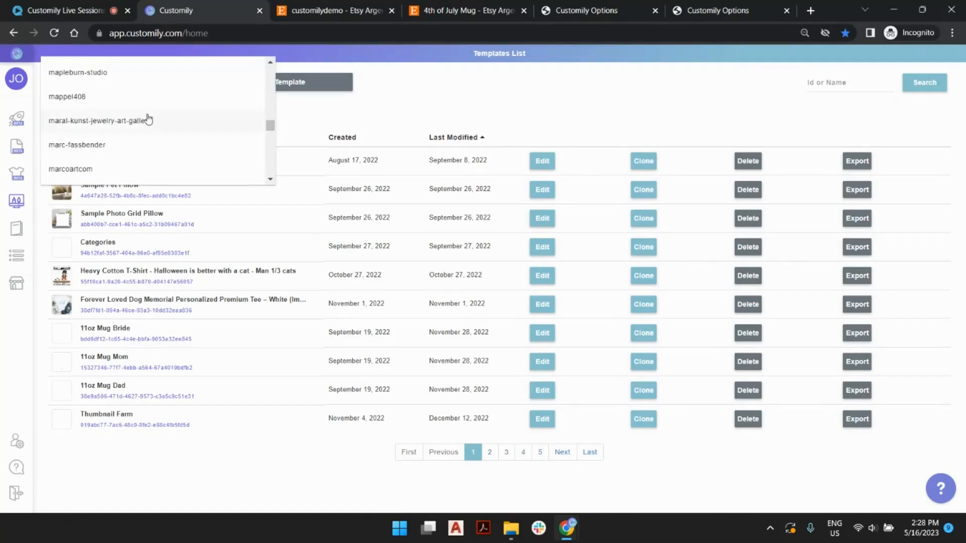
pyautogui.click(191, 168)
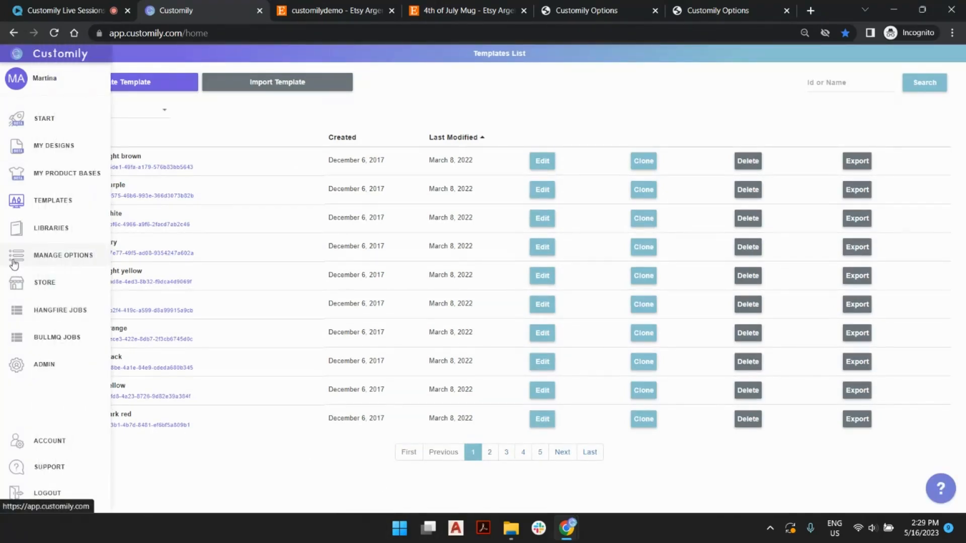
# Find the 4th of July Napkin template on the last page of the templates list and copy its ID
pyautogui.click(39, 262)
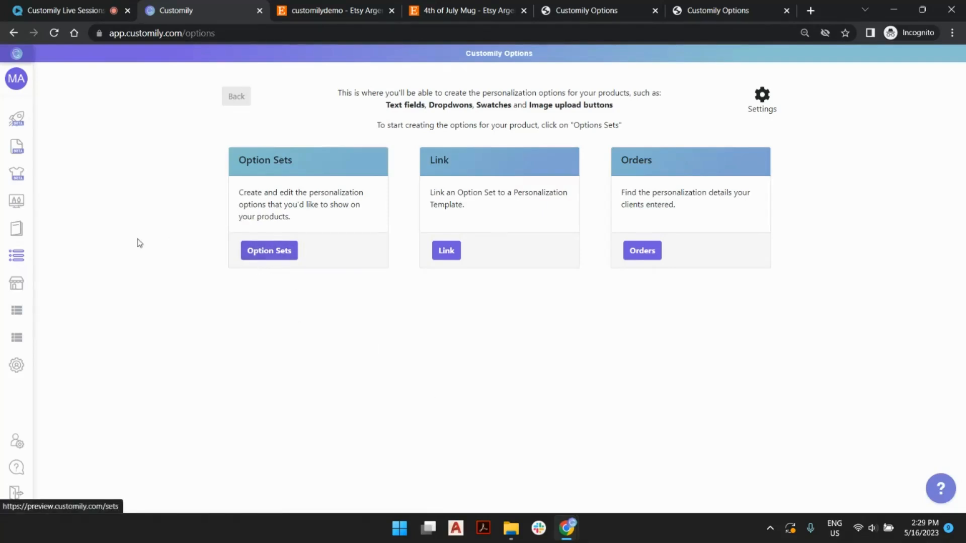
pyautogui.click(24, 209)
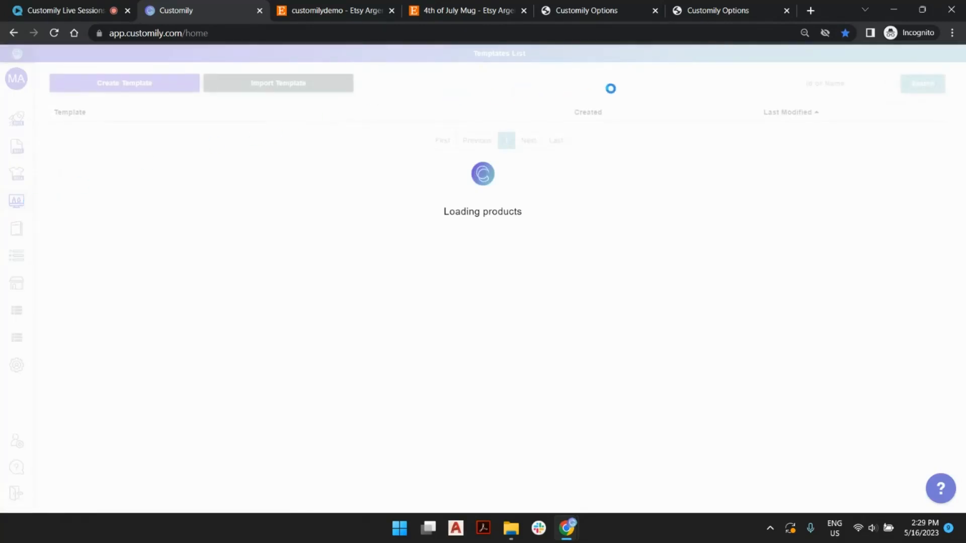
pyautogui.click(590, 452)
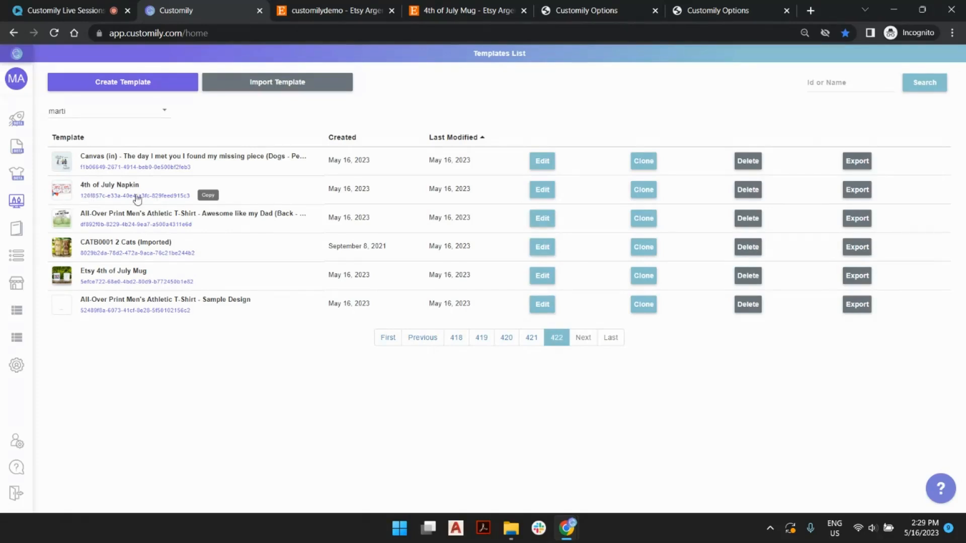
# Create an option set from the copied template ID with the title "Live Session 4th of July Napkin"
pyautogui.click(20, 259)
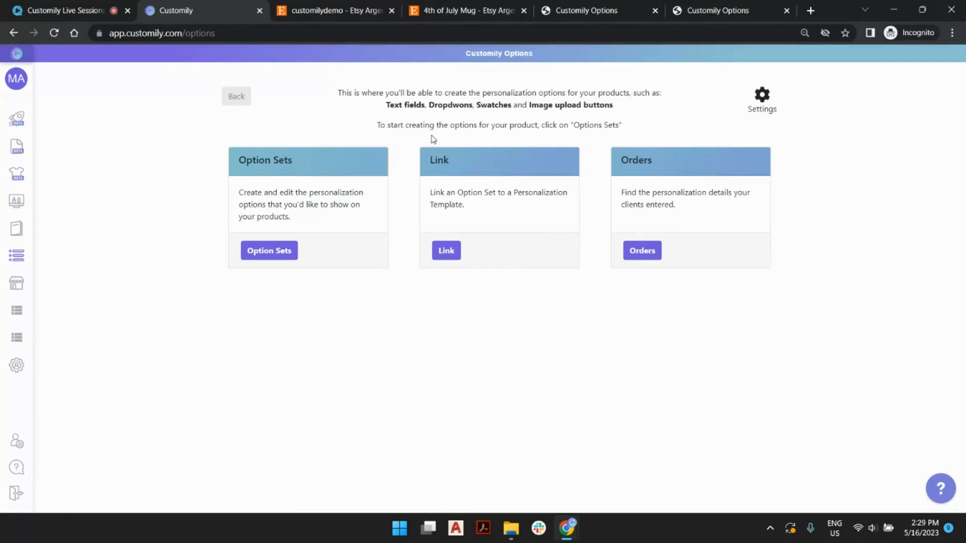
pyautogui.click(274, 251)
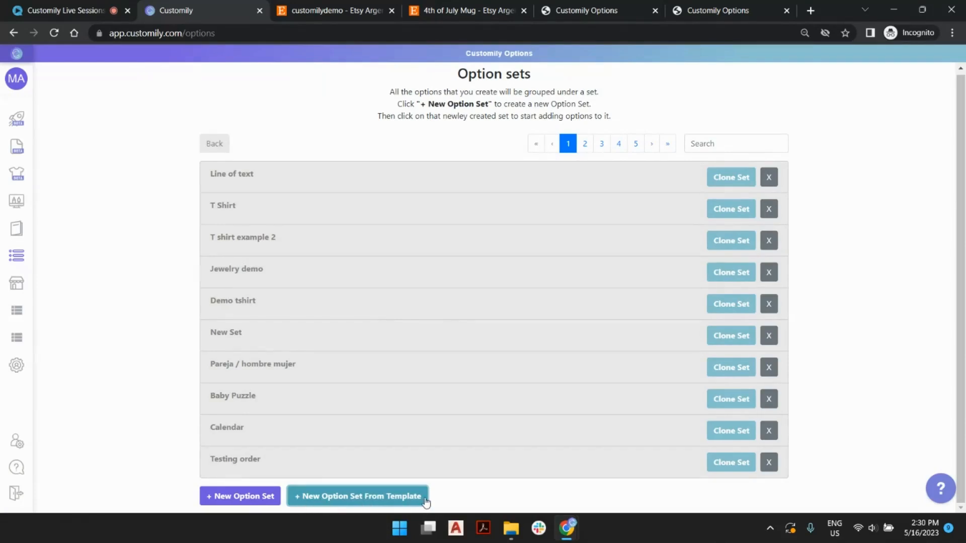
pyautogui.click(397, 498)
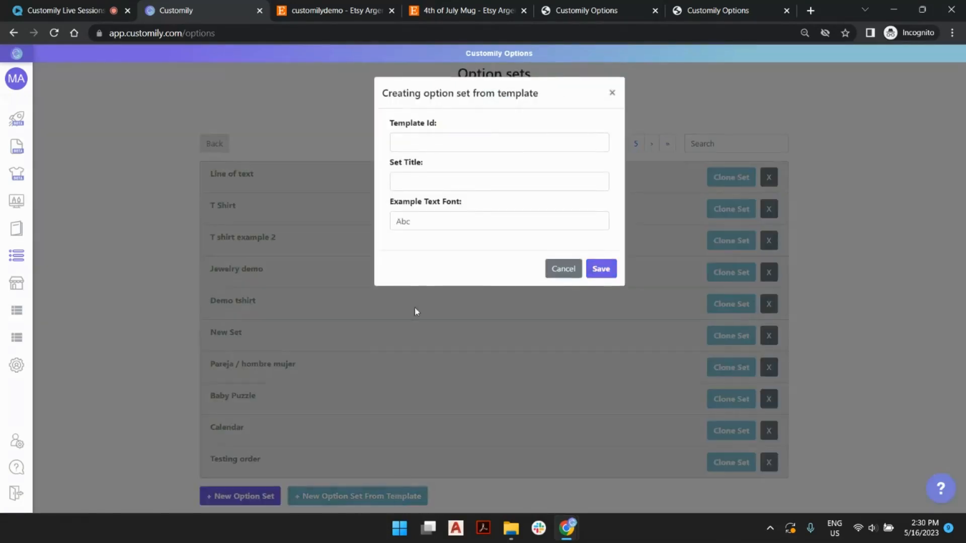
pyautogui.click(454, 144)
pyautogui.write('120f857c-e33a-10e4-a3fc-829feed915c3')
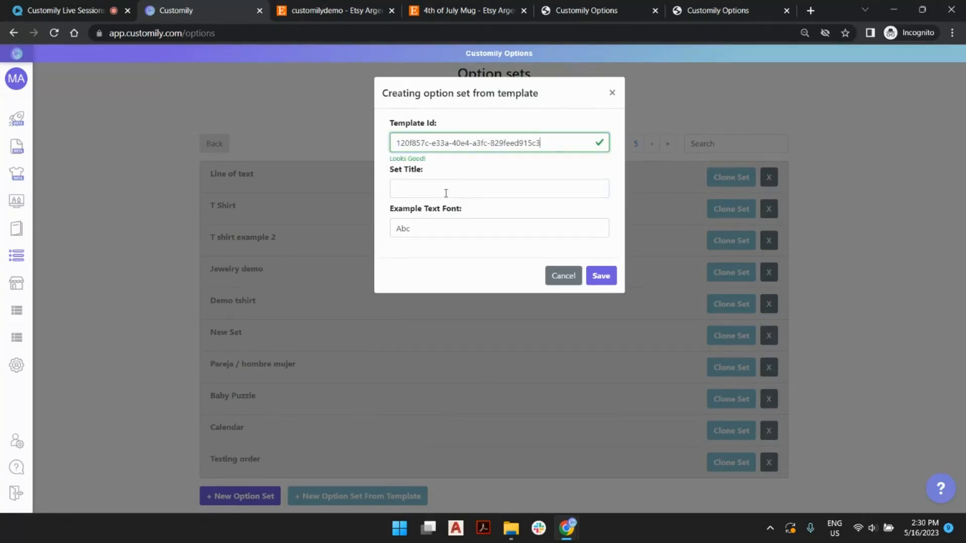
pyautogui.click(461, 191)
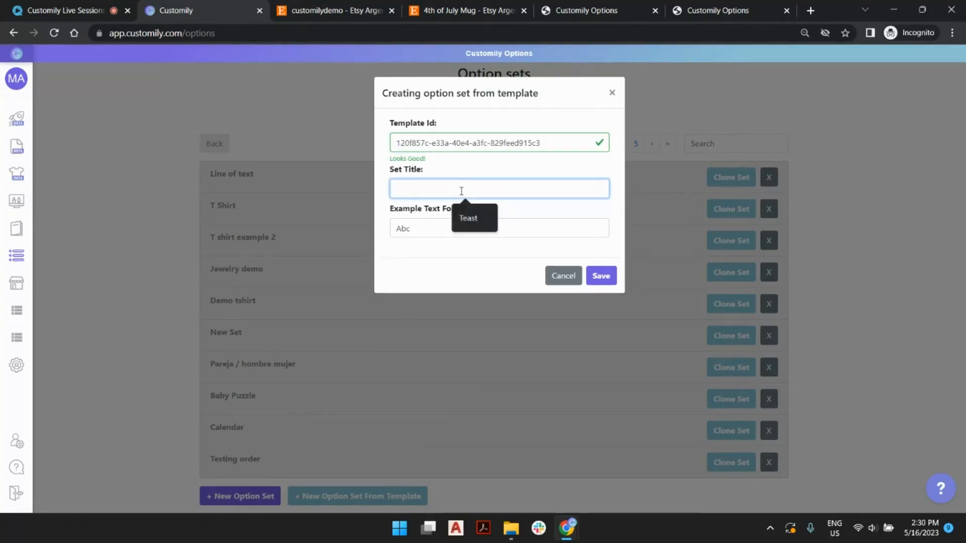
pyautogui.write('Live Session')
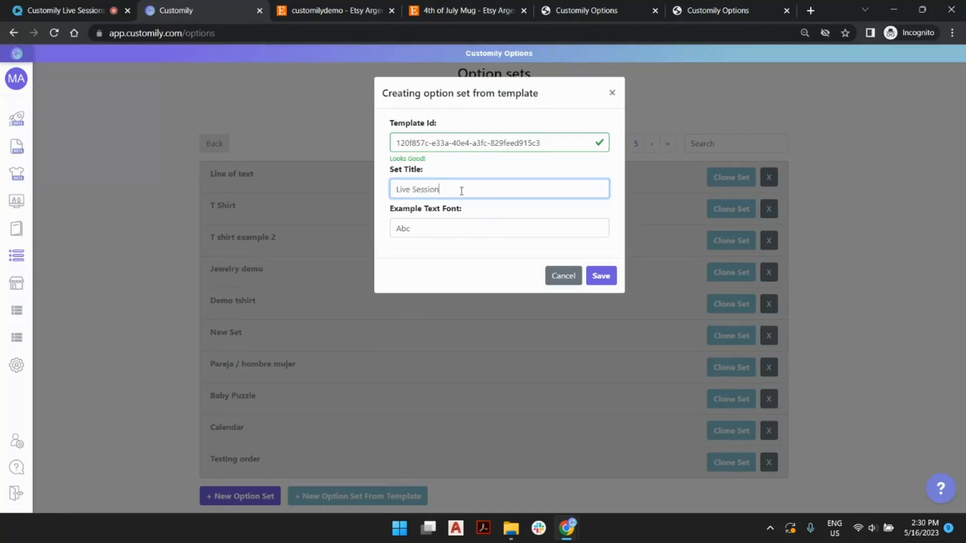
pyautogui.write(' 4th of Jul')
pyautogui.click(601, 276)
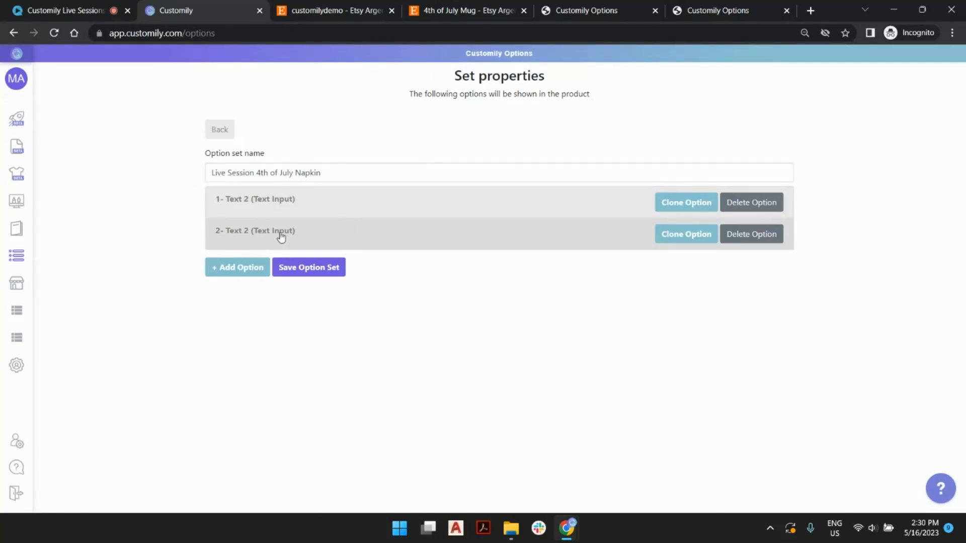
# Delete the second Text 2 option and set the remaining text input's option label to "Family Name"
pyautogui.click(759, 235)
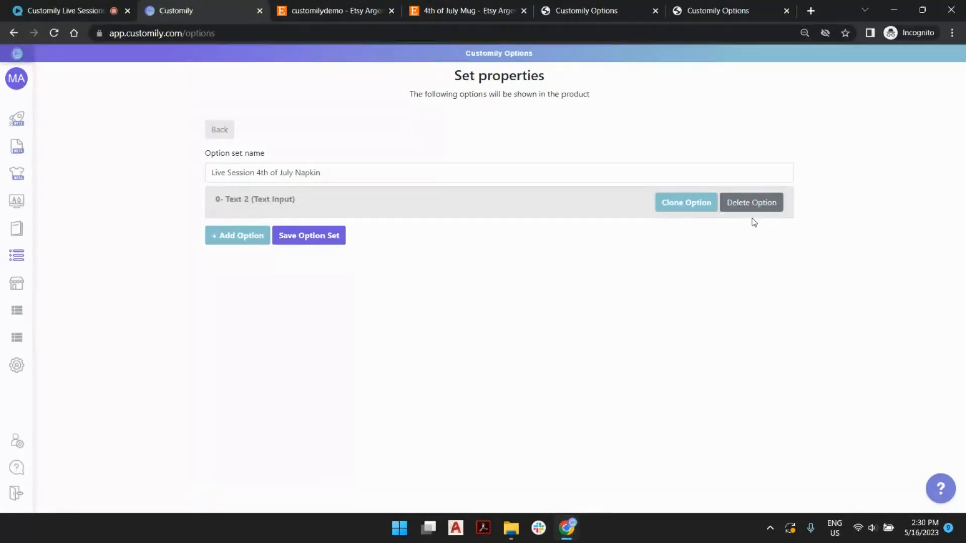
pyautogui.click(423, 200)
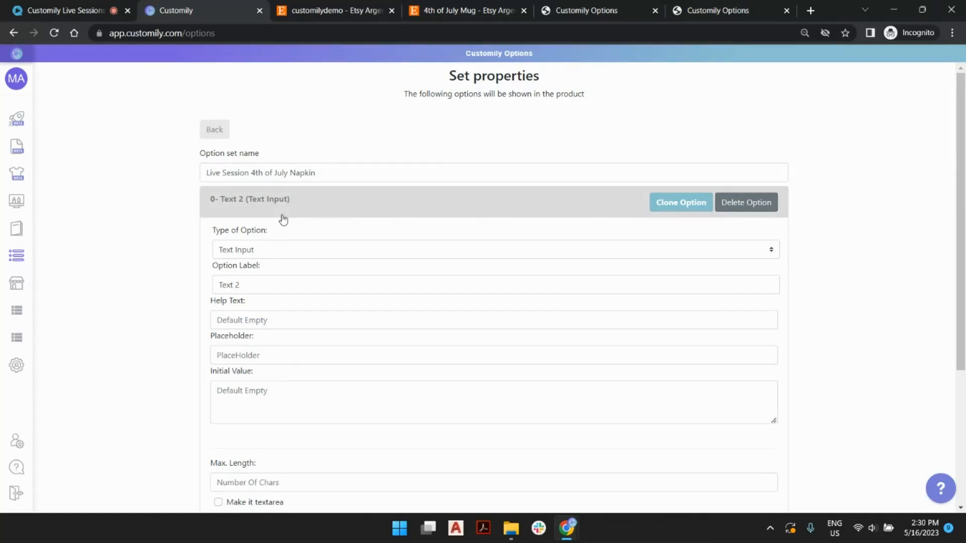
pyautogui.click(332, 207)
pyautogui.click(335, 207)
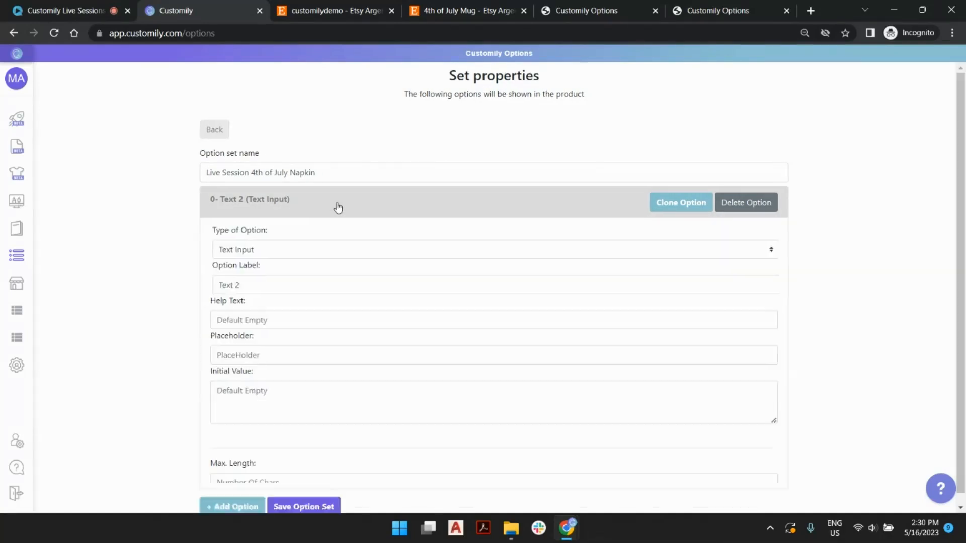
pyautogui.click(267, 286)
pyautogui.hotkey('ctrl', 'a')
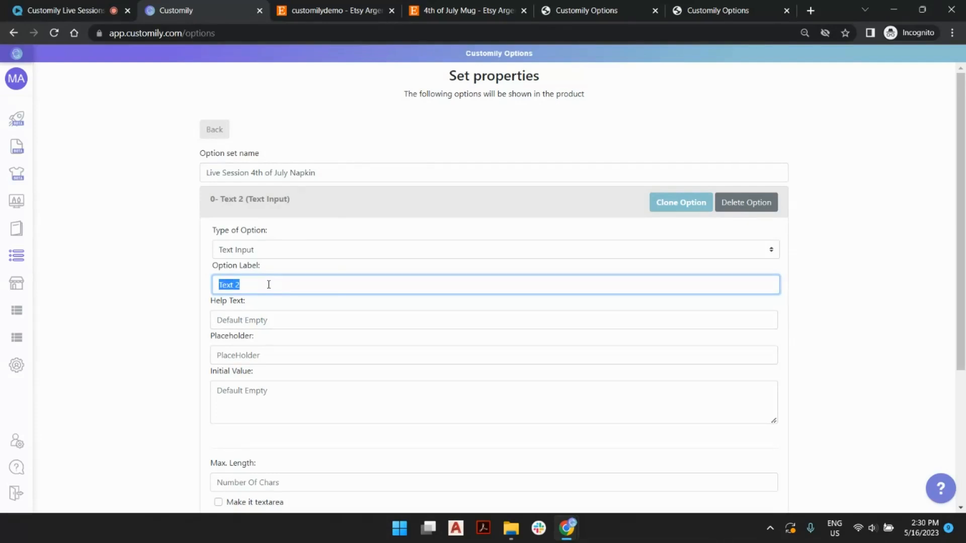
pyautogui.press('BackSpace')
pyautogui.write('Family Name')
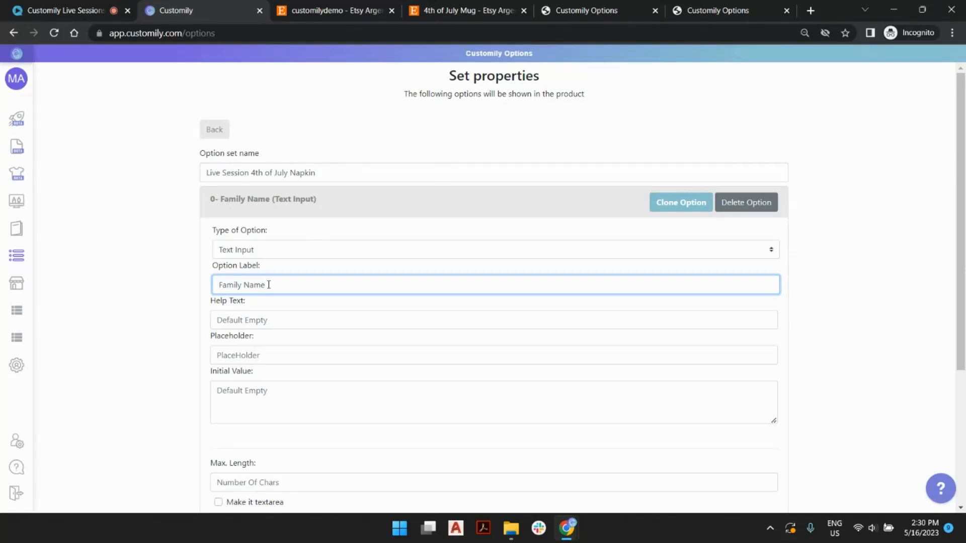
# Enter a sample surname as the placeholder of the Family Name option
pyautogui.scroll(-3, 289, 320)
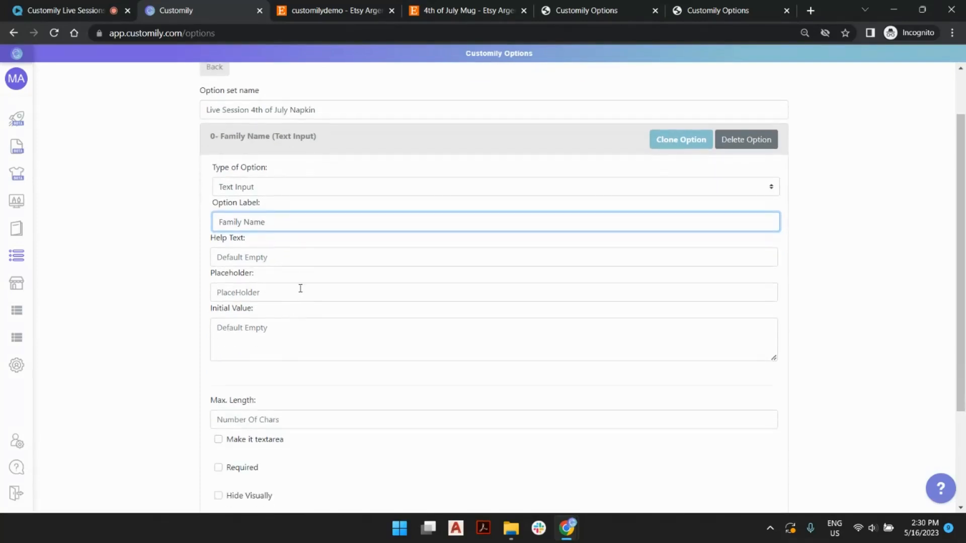
pyautogui.scroll(-2, 287, 194)
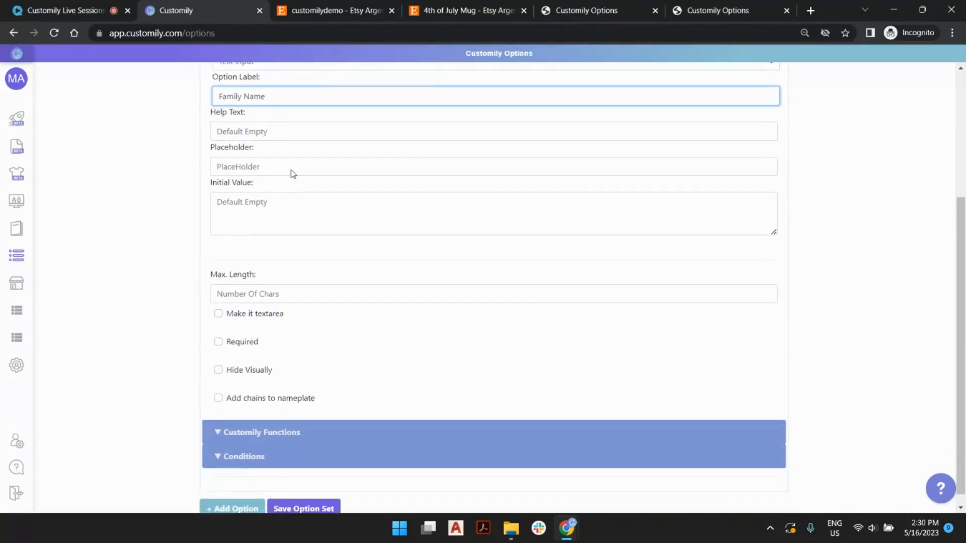
pyautogui.click(280, 166)
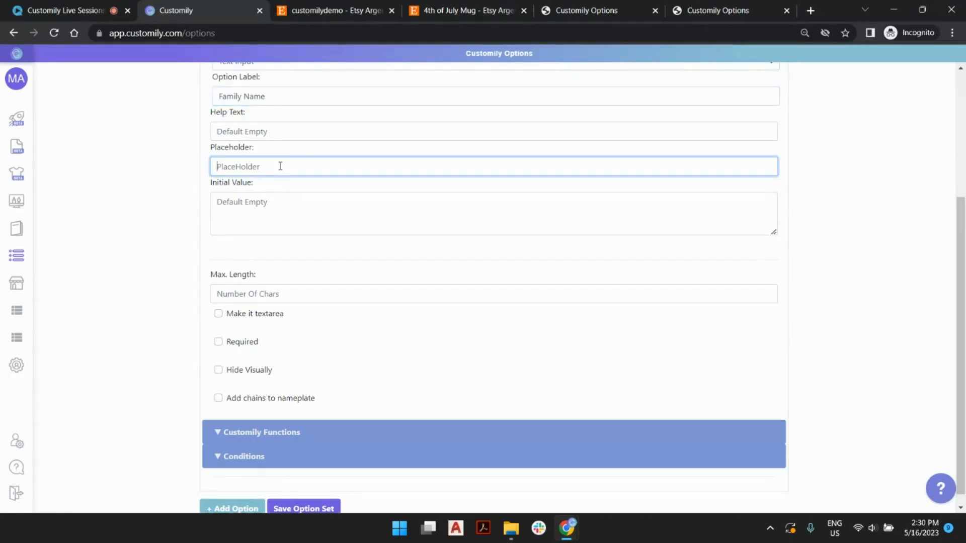
pyautogui.write('Smith')
# Check the Family Name option's Customily function mapping and save the option set
pyautogui.click(247, 292)
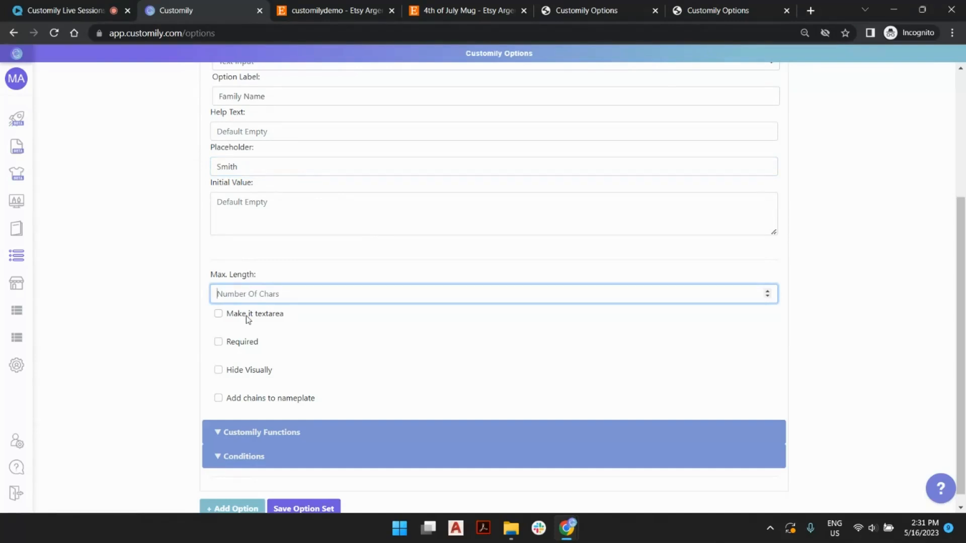
pyautogui.scroll(-1, 321, 360)
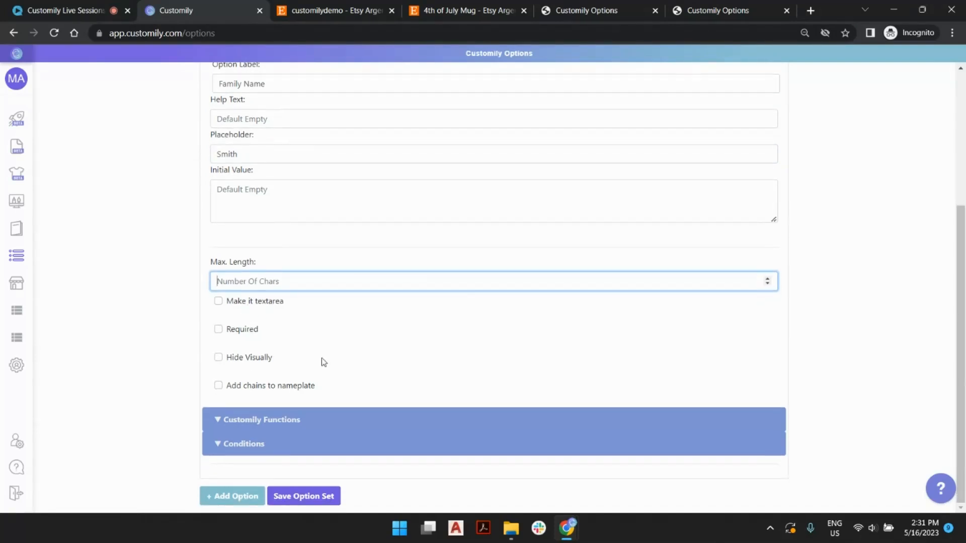
pyautogui.click(335, 422)
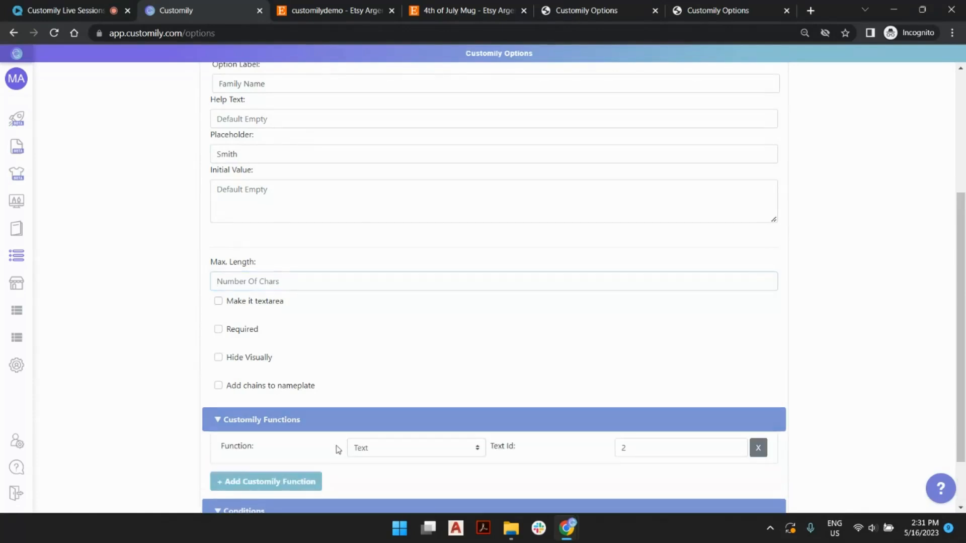
pyautogui.click(315, 421)
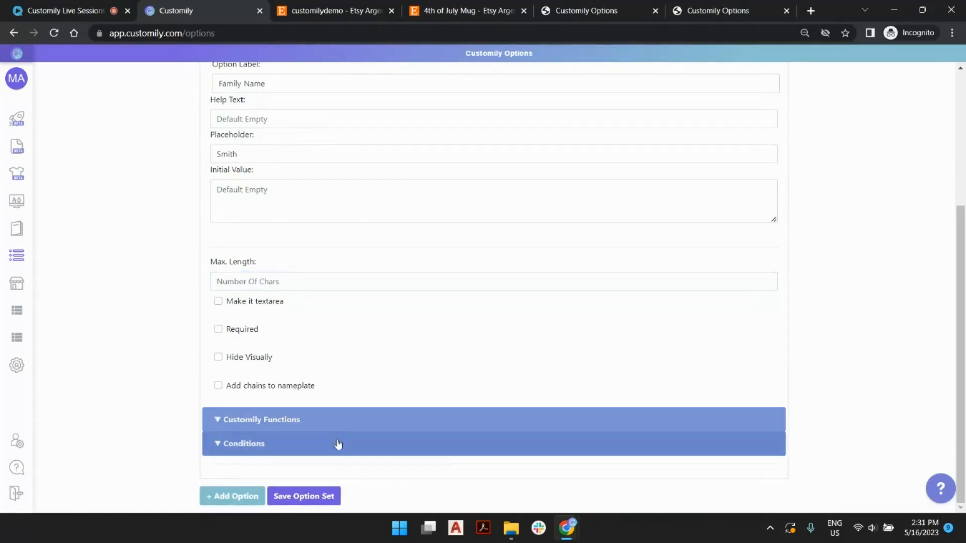
pyautogui.click(322, 495)
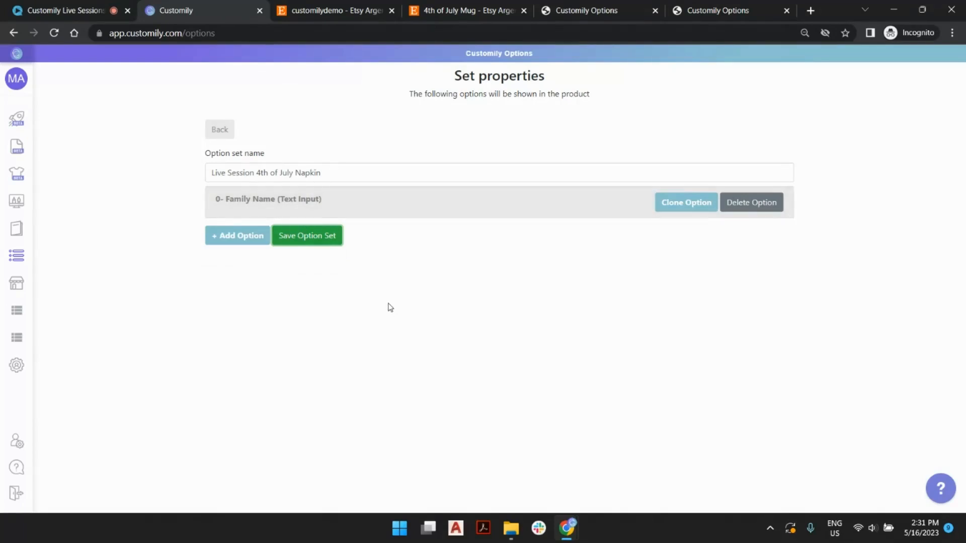
# Leave the option sets, switch to the Etsy shop and open the 4th of July Napkin listing
pyautogui.click(226, 134)
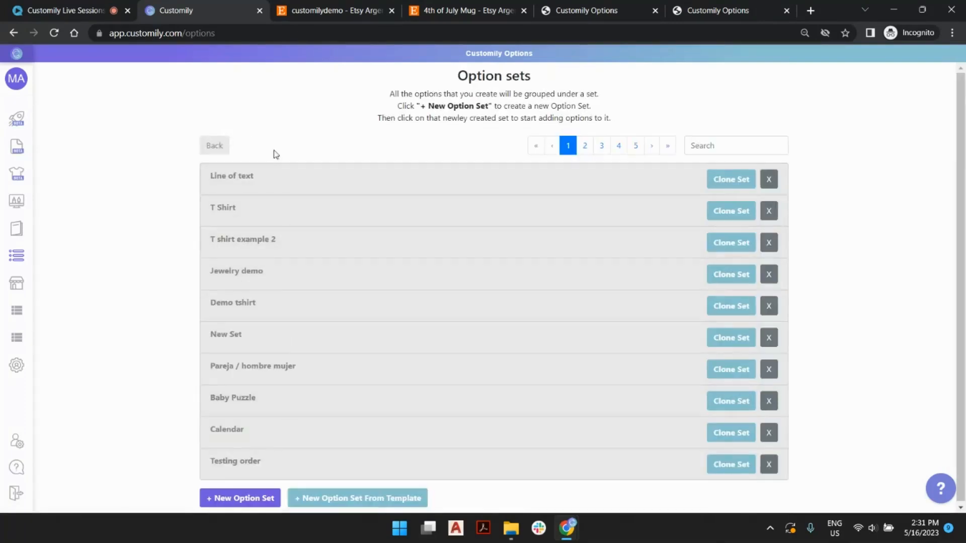
pyautogui.click(213, 145)
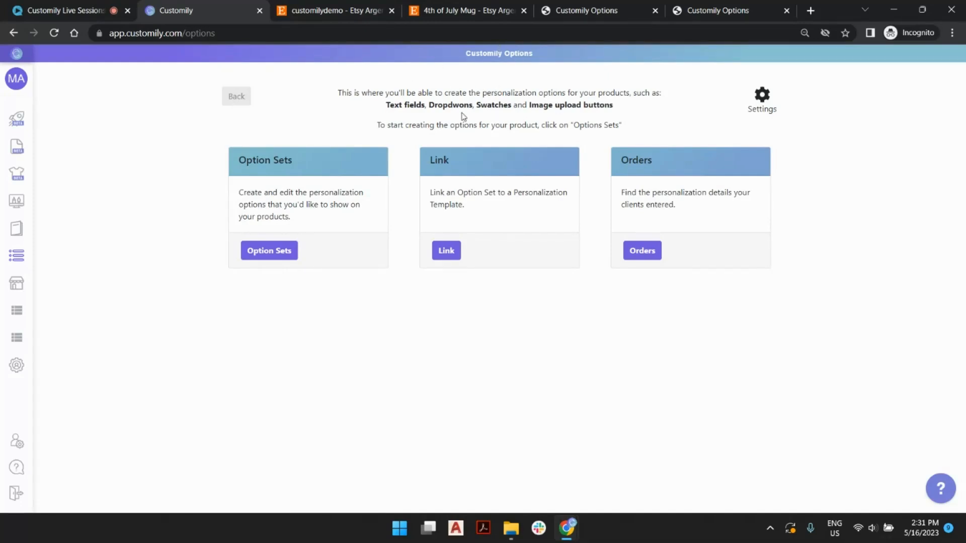
pyautogui.click(324, 7)
pyautogui.click(321, 187)
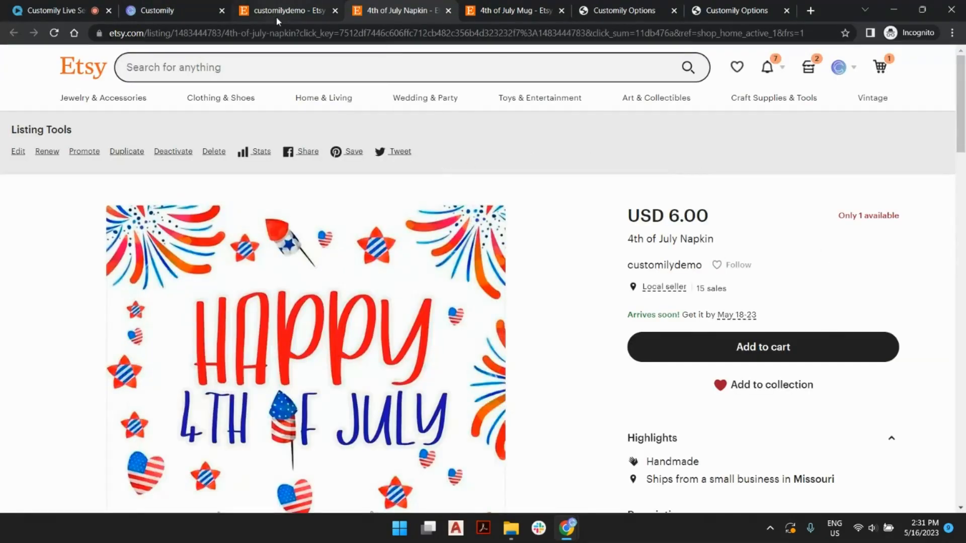
# Switch back to Customily, open the Etsy listing links and unlink the existing personalization from the 4th of July Napkin listing
pyautogui.click(168, 10)
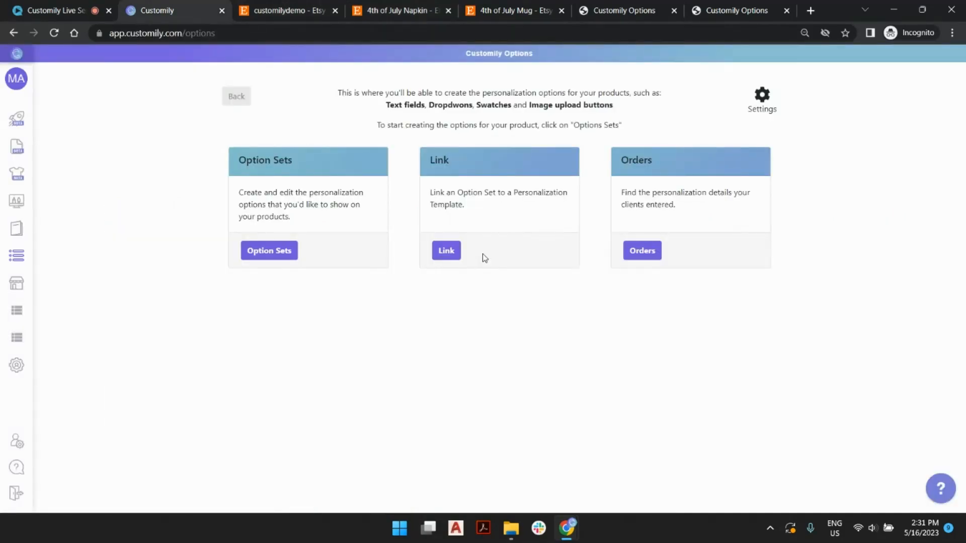
pyautogui.click(449, 250)
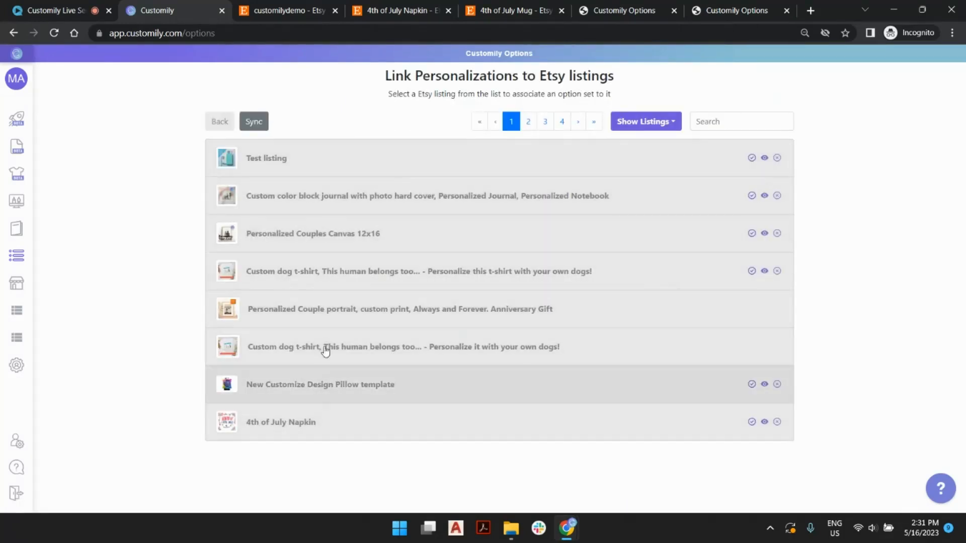
pyautogui.click(777, 422)
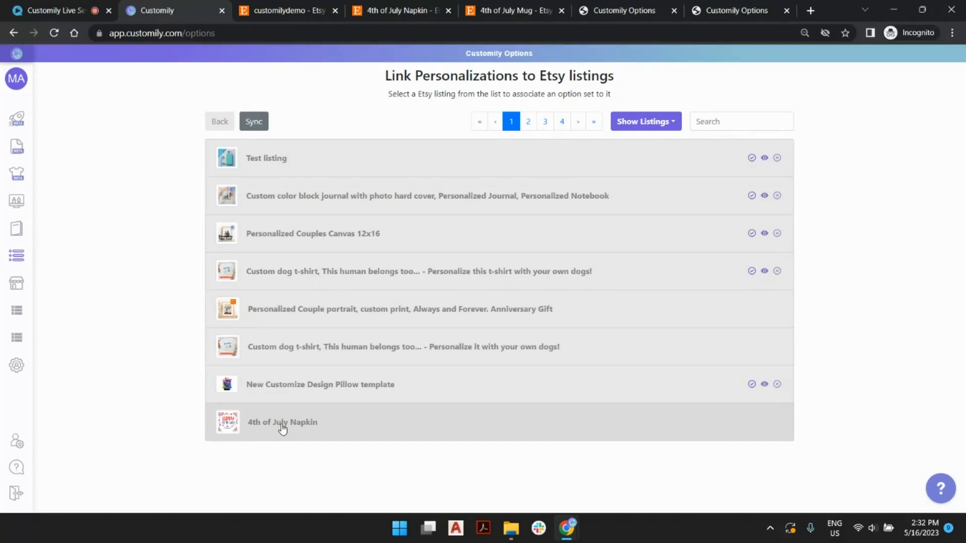
pyautogui.moveTo(382, 72); pyautogui.dragTo(632, 92)
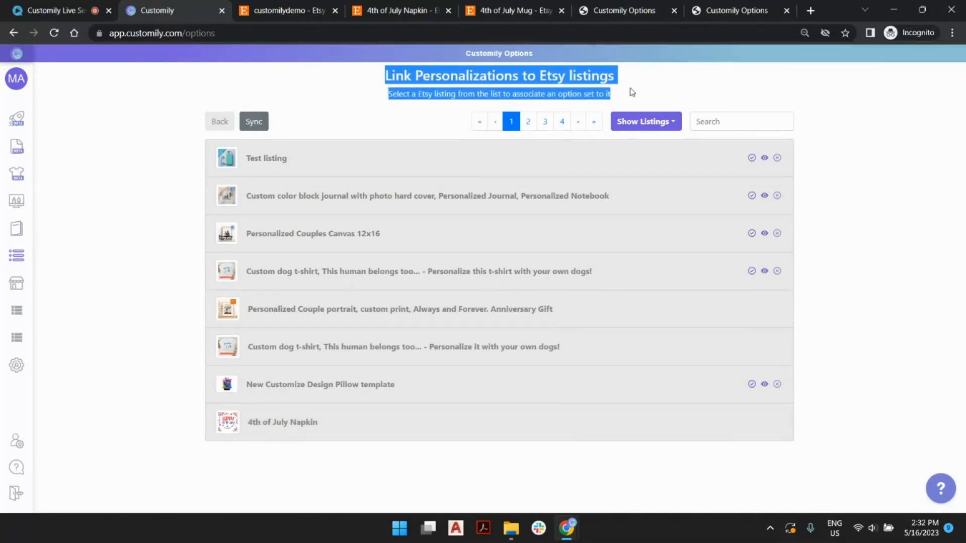
pyautogui.click(636, 88)
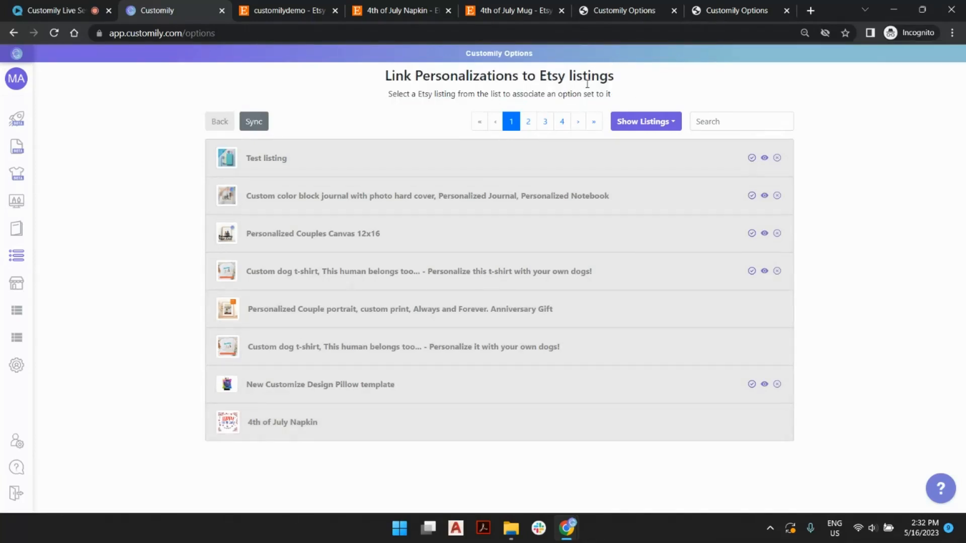
# Link the 4th of July Napkin listing to template 120f857c-e33a-40e4-a3fc-829feed915c3 and assign the Live Session 4th of July Napkin option set
pyautogui.click(318, 425)
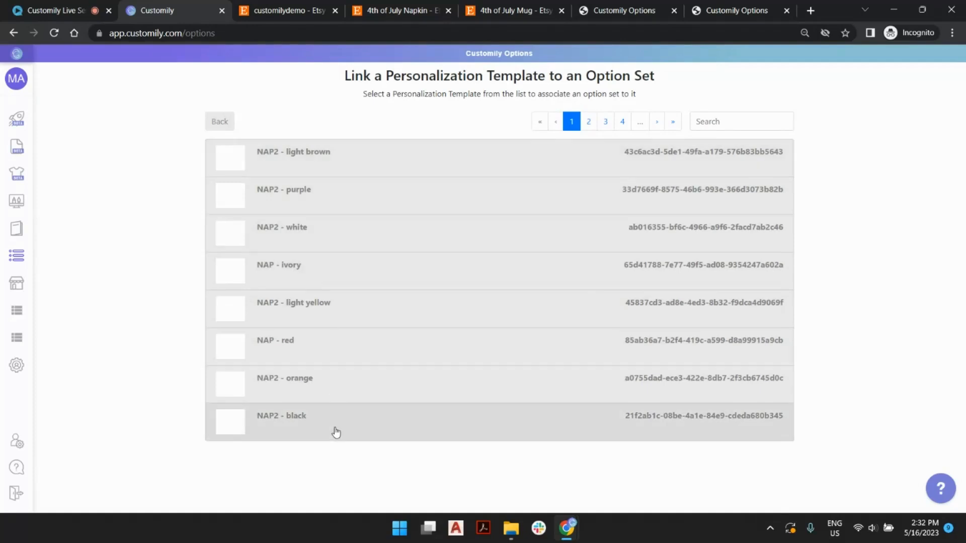
pyautogui.click(711, 123)
pyautogui.write('120f857c-e33a-40e4-a3fc-829feed915c3')
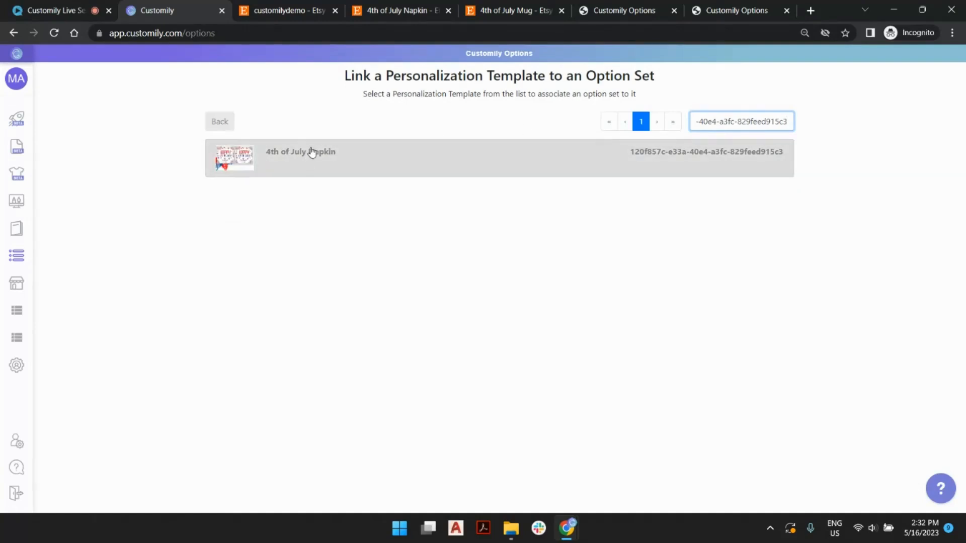
pyautogui.click(450, 164)
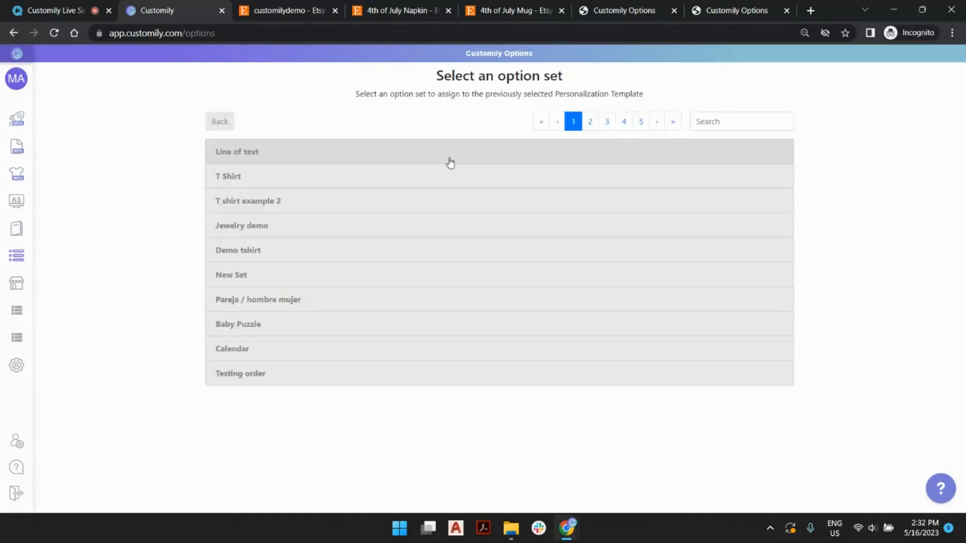
pyautogui.click(672, 121)
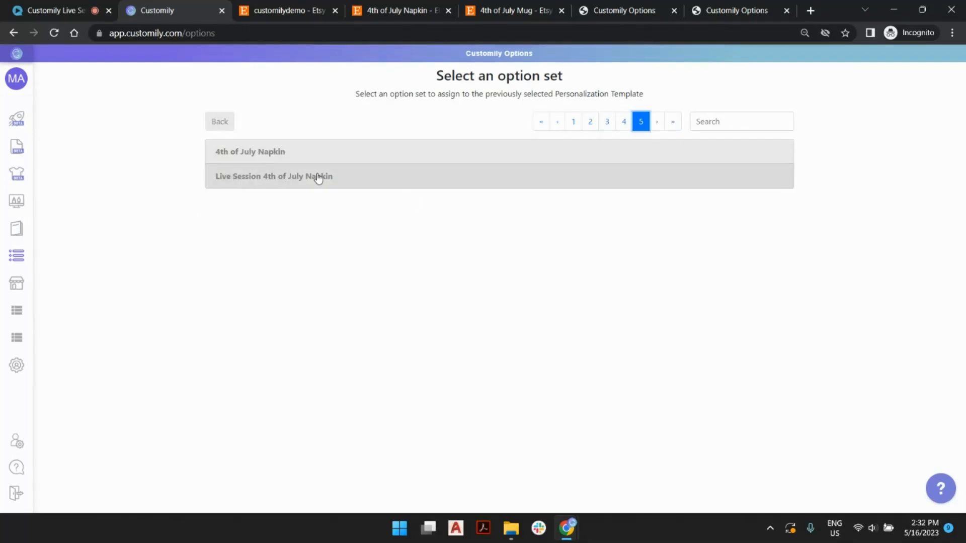
pyautogui.click(317, 181)
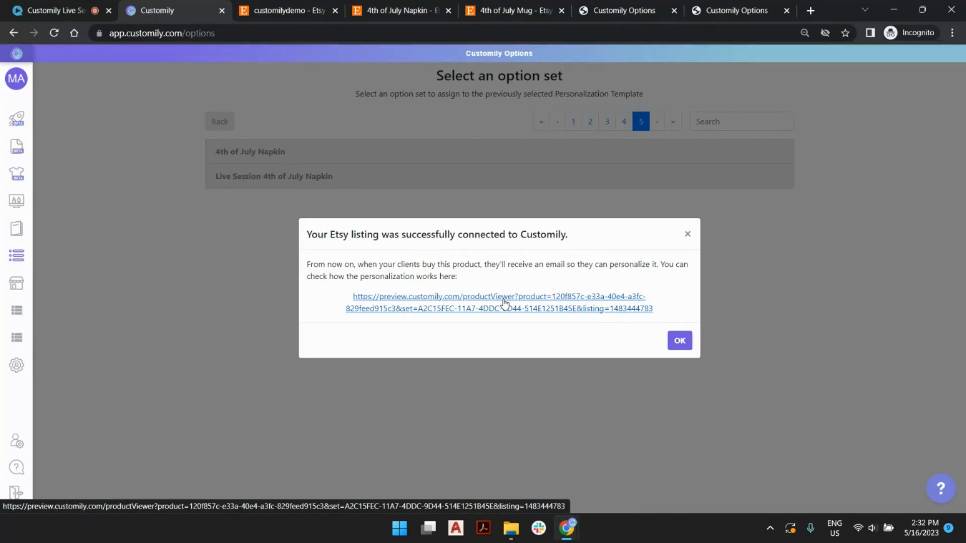
# Switch to Gmail, examine the personalization link in the customer's Etsy order email, and return to Customily
pyautogui.hotkey('alt', 'Tab')
pyautogui.hotkey('alt', 'Tab')
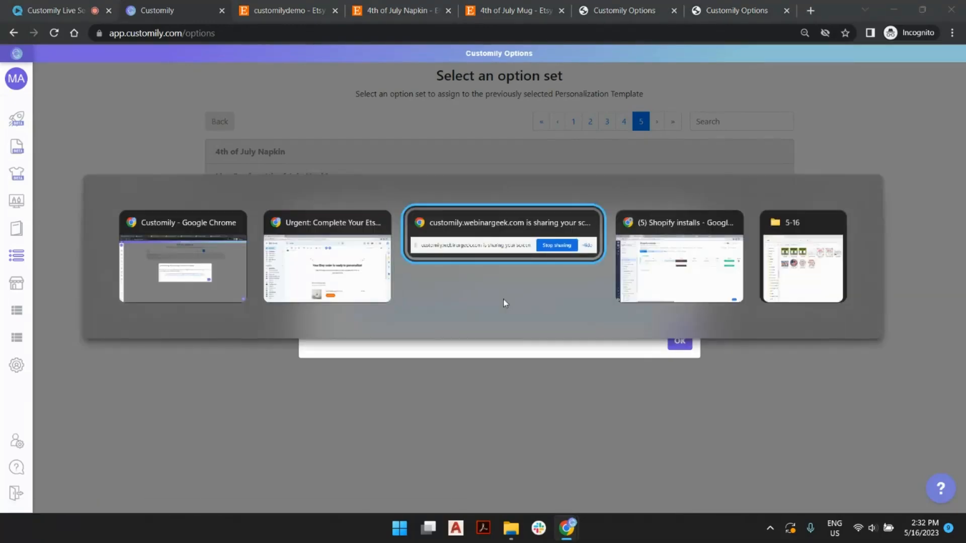
pyautogui.click(364, 265)
pyautogui.scroll(-4, 608, 345)
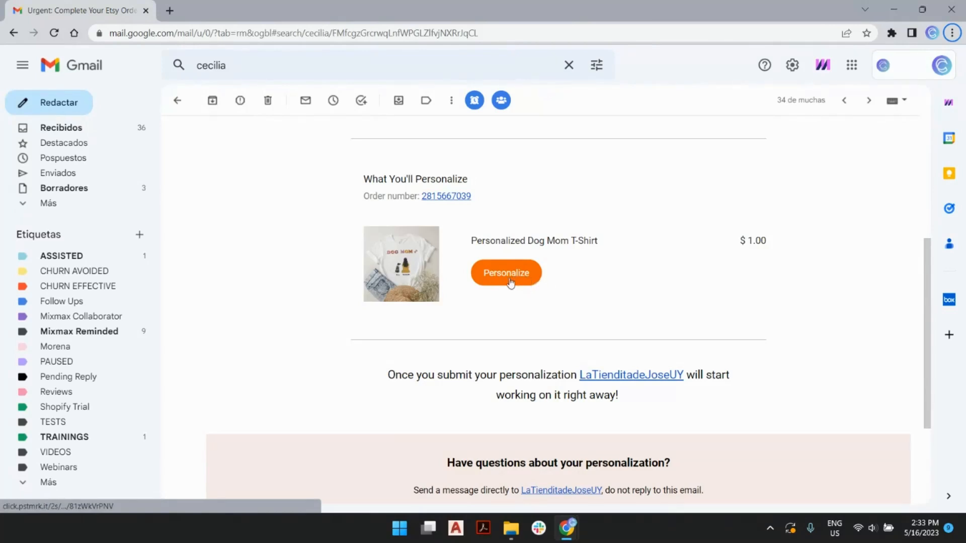
pyautogui.hotkey('alt', 'Tab')
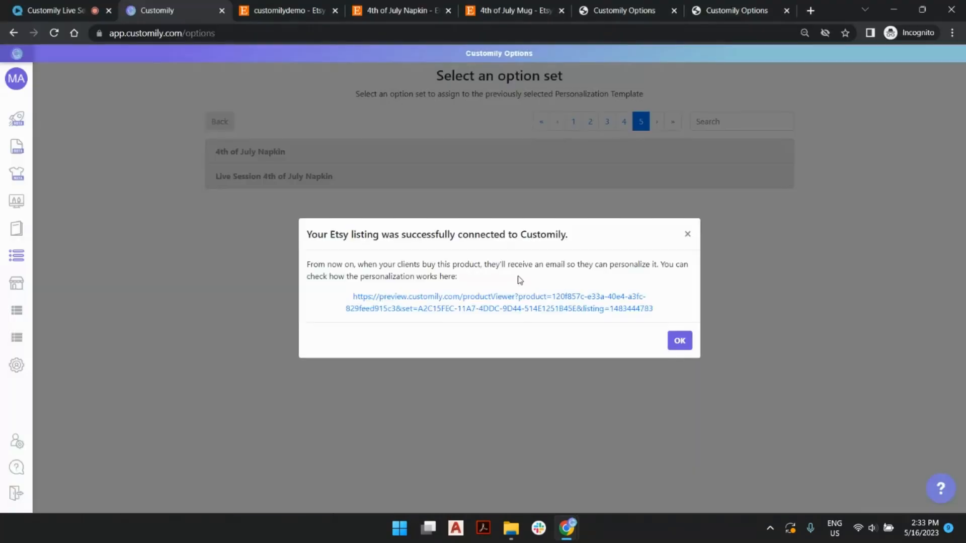
# Test the linked napkin's personalization preview with a sample surname as Family Name, and close the connection confirmation in Customily
pyautogui.click(573, 308)
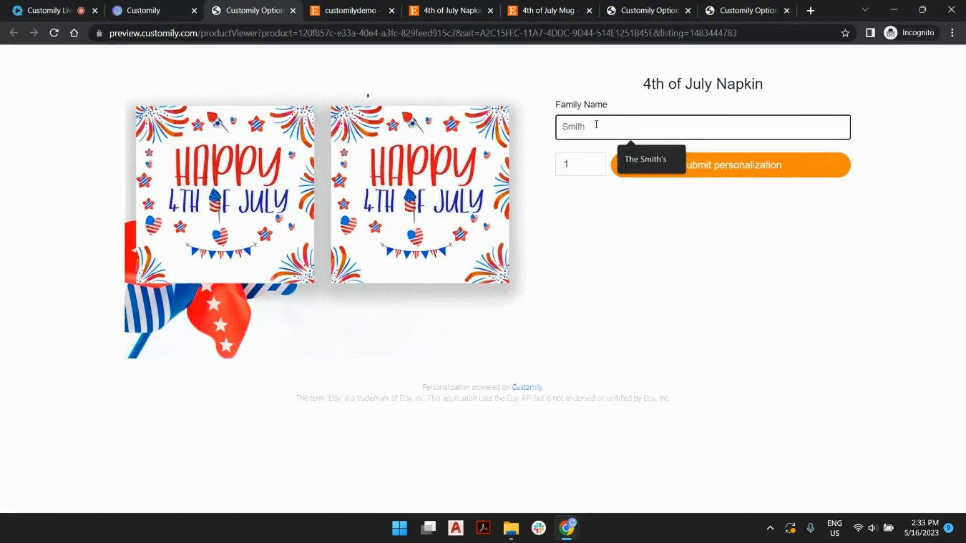
pyautogui.write('rodriguez')
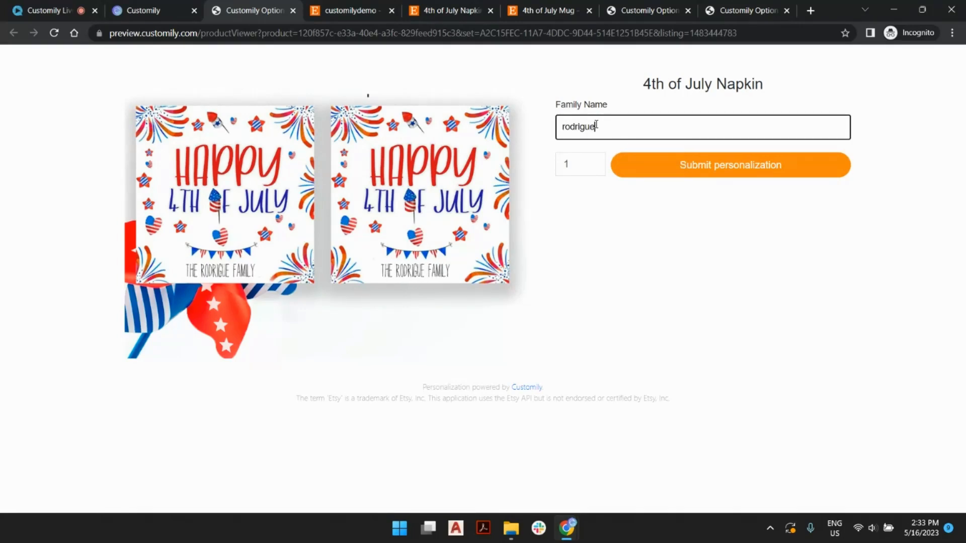
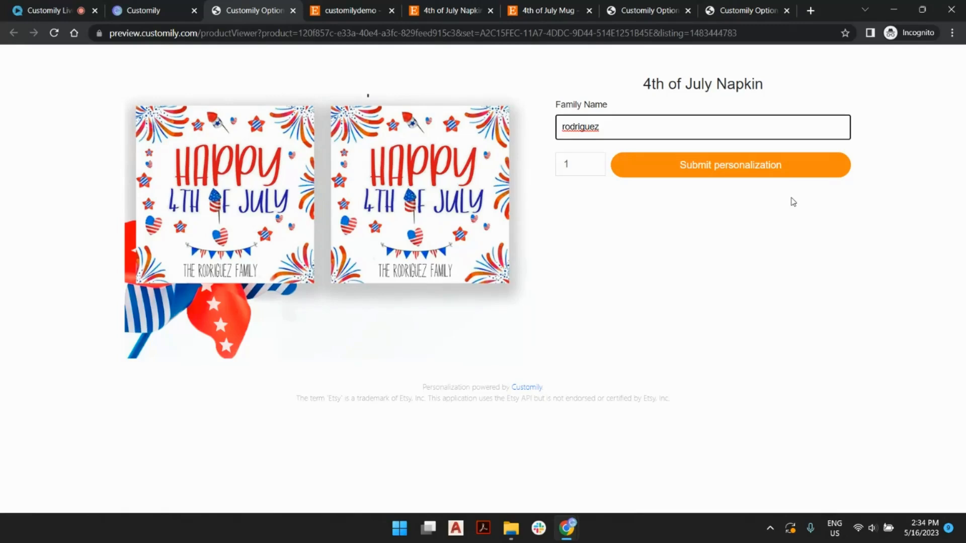
pyautogui.click(116, 11)
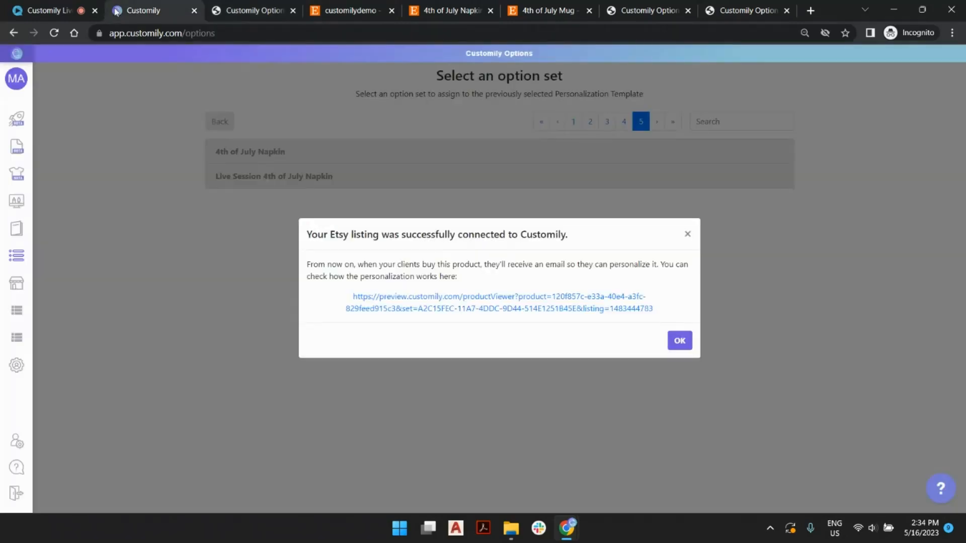
pyautogui.click(677, 344)
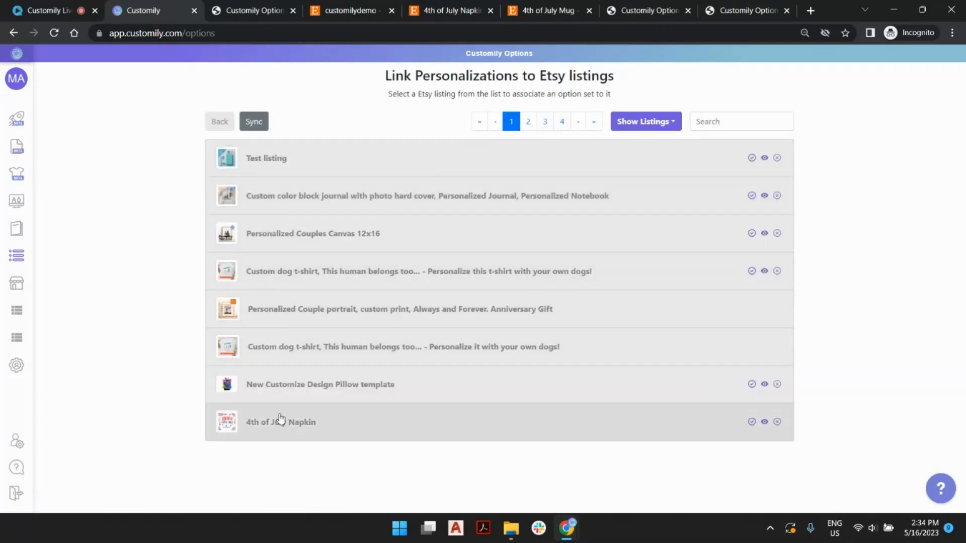
# View the 4th of July Napkin personalization from the Etsy listings list and close both napkin preview tabs
pyautogui.click(764, 422)
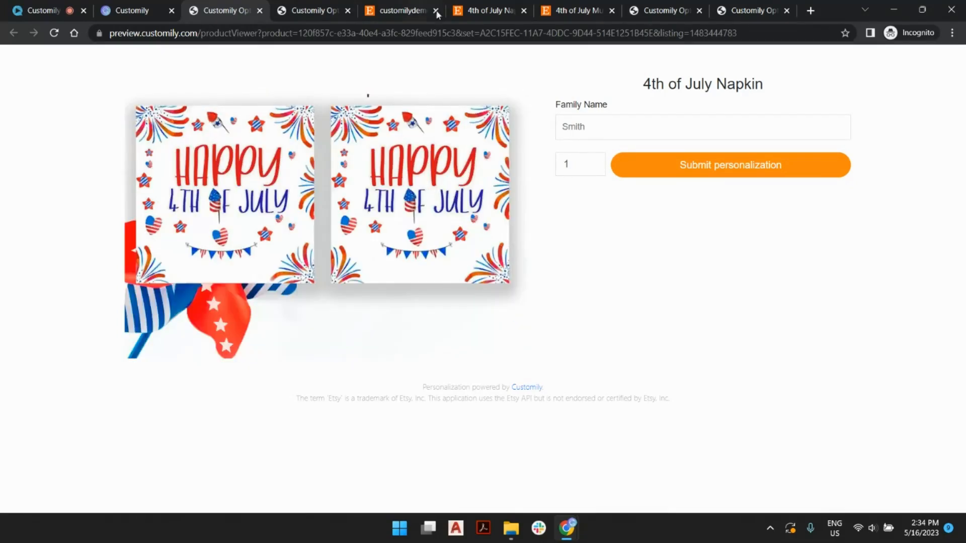
pyautogui.click(260, 11)
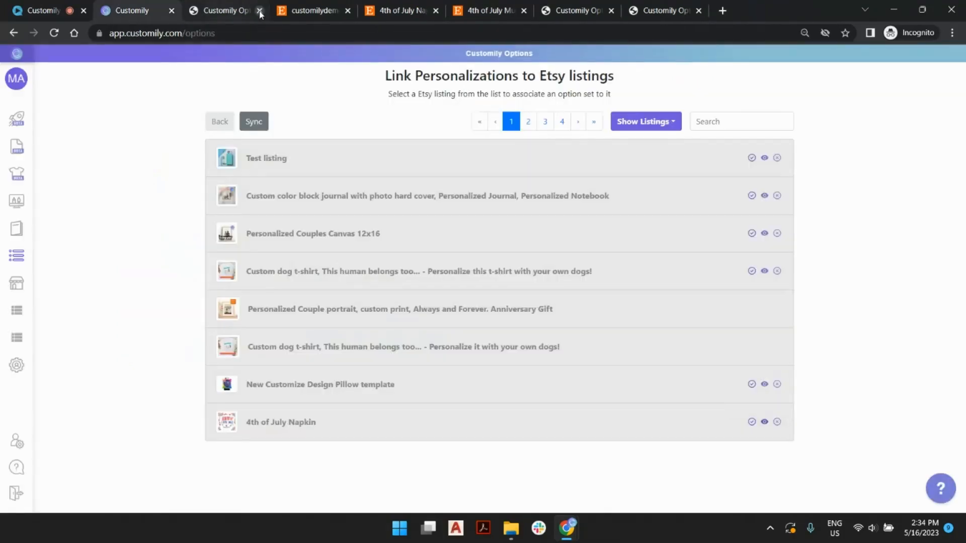
pyautogui.click(260, 11)
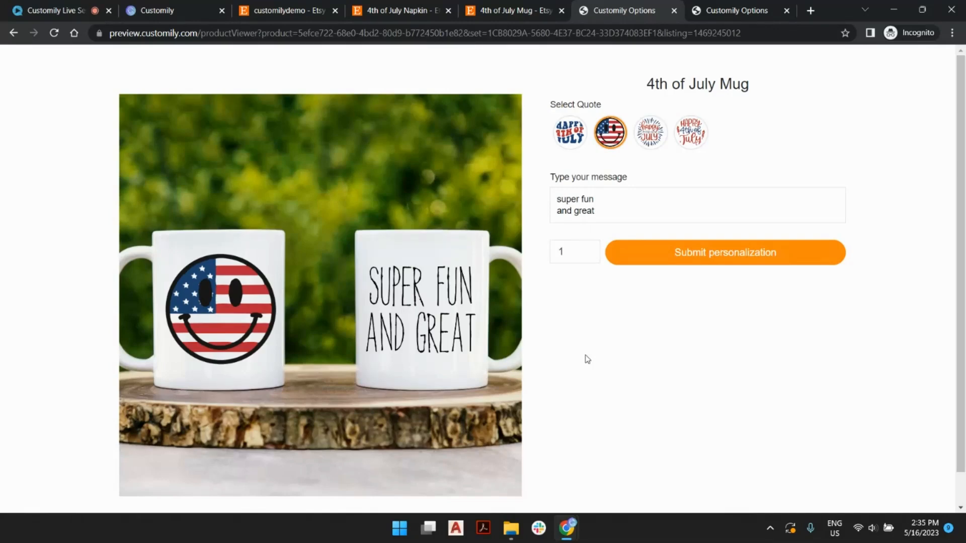
# Return to Customily and start a new template named Live Session 4th of July Mug
pyautogui.click(180, 6)
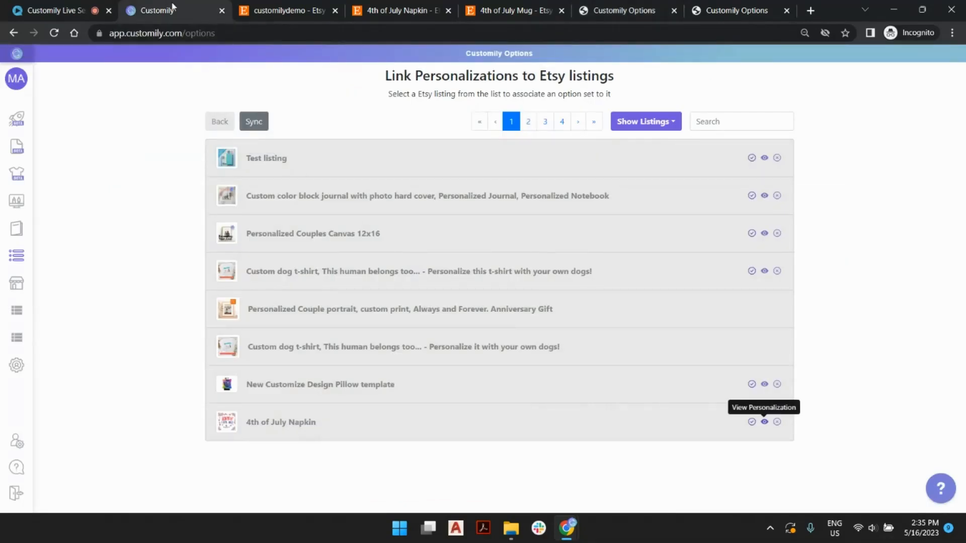
pyautogui.click(20, 206)
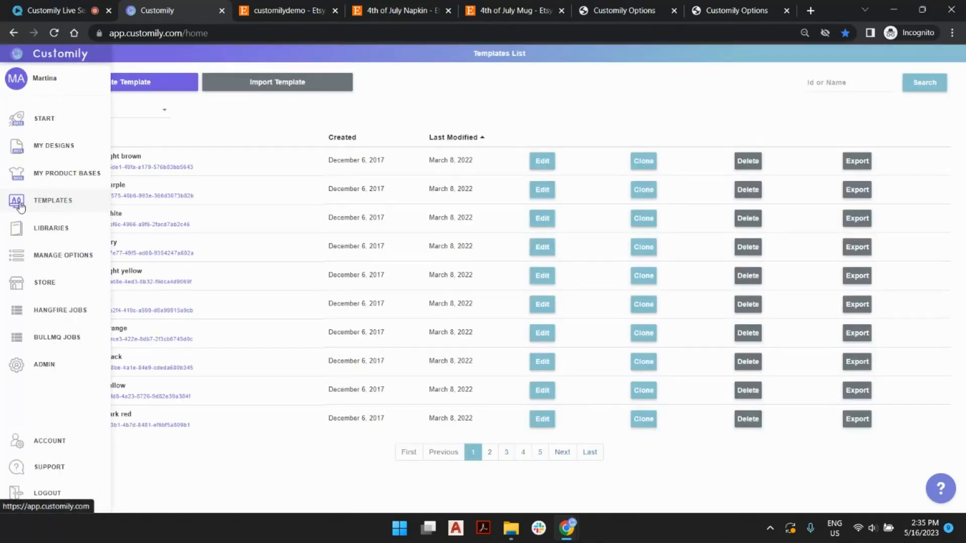
pyautogui.click(135, 85)
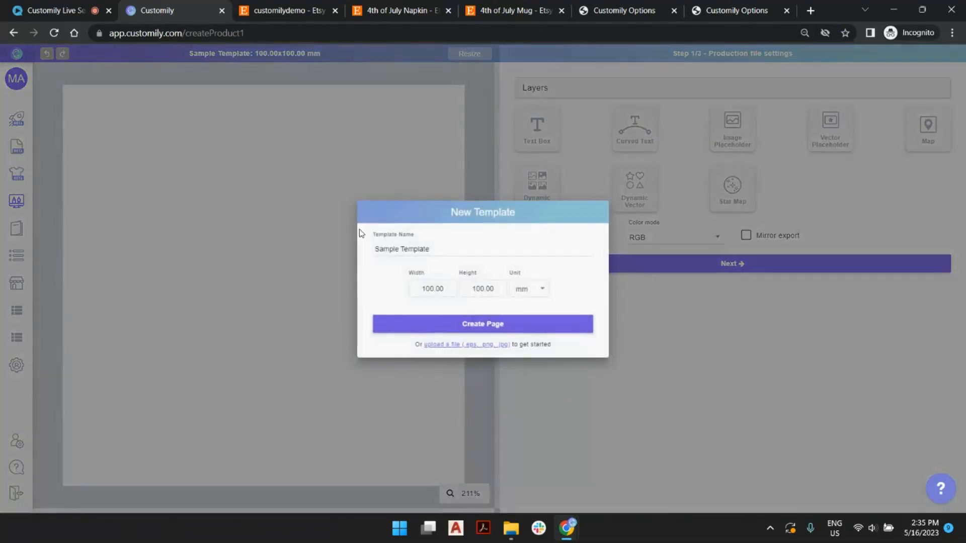
pyautogui.doubleClick(426, 248)
pyautogui.tripleClick(426, 248)
pyautogui.write('L')
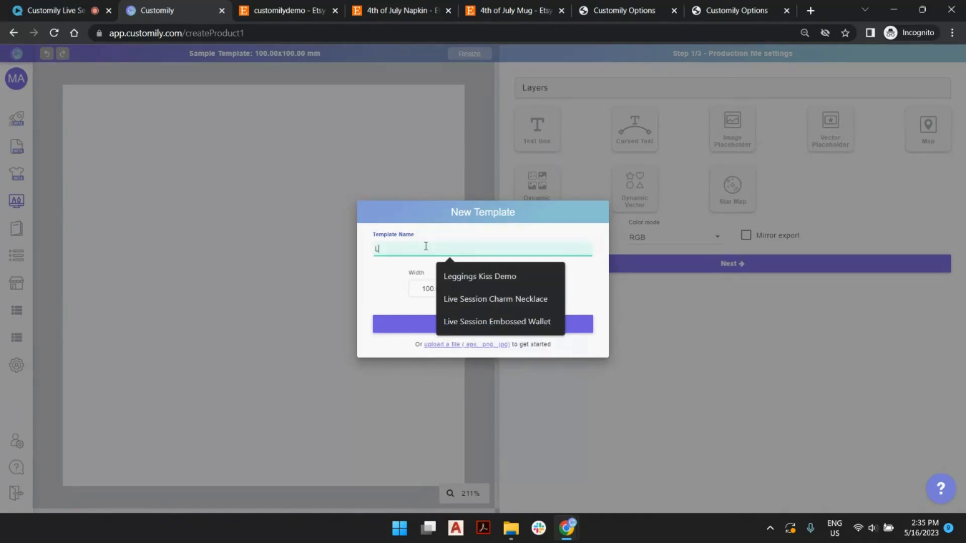
pyautogui.write('ive Session 4th of July Mug')
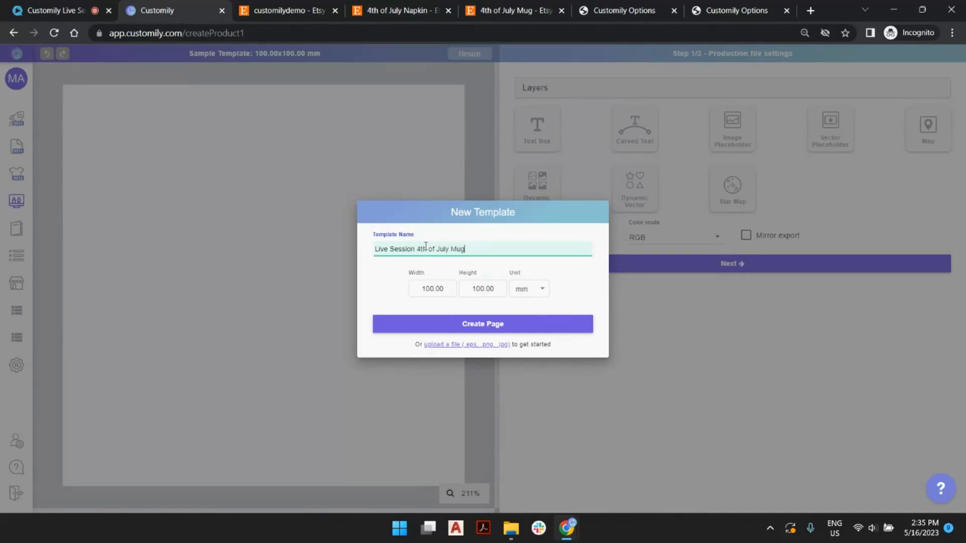
# Set the new mug template's unit to inch, its width to 9 and its height to 3.5
pyautogui.click(543, 288)
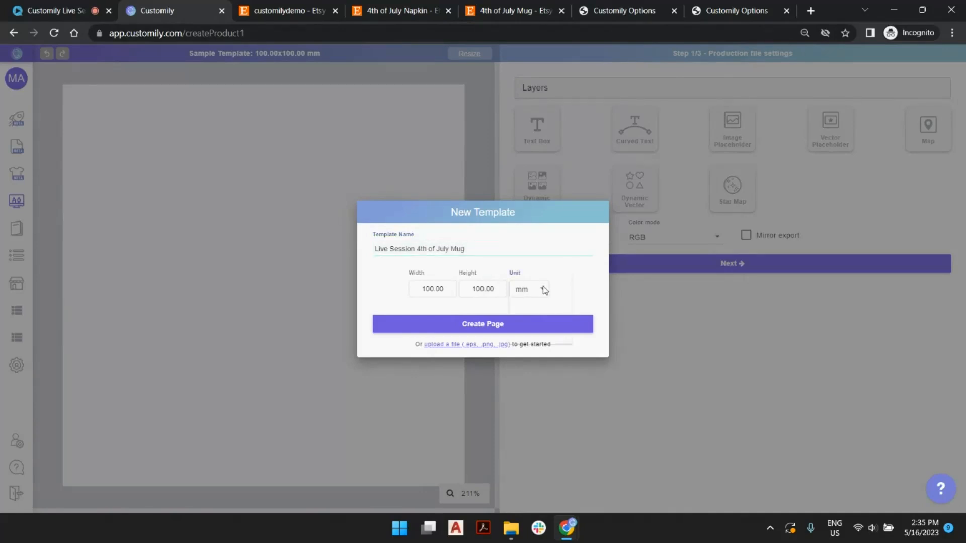
pyautogui.click(540, 315)
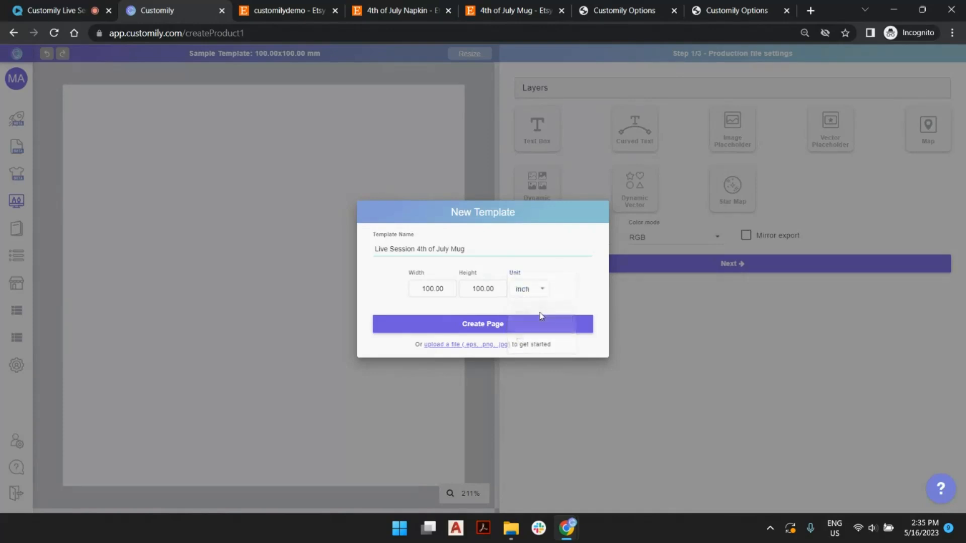
pyautogui.moveTo(445, 288); pyautogui.dragTo(372, 283)
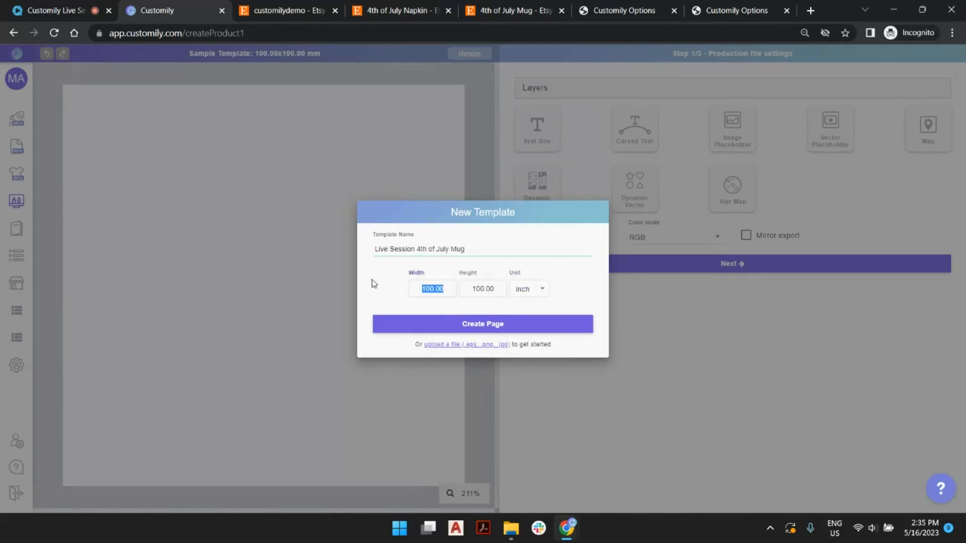
pyautogui.write('9')
pyautogui.press('Tab')
pyautogui.write('3.5')
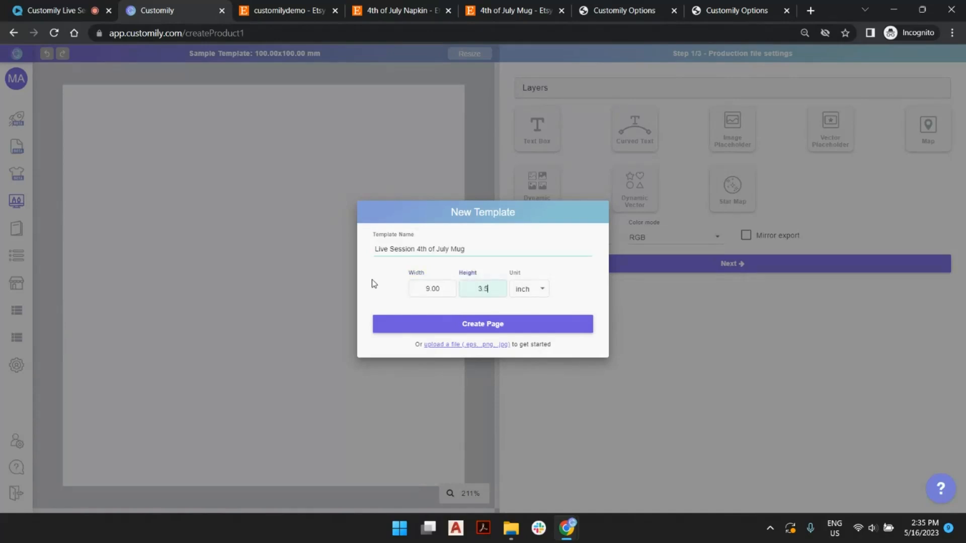
# Create the Live Session 4th of July Mug template page at 9 × 3.5 inches and set its export format to PDF
pyautogui.click(437, 327)
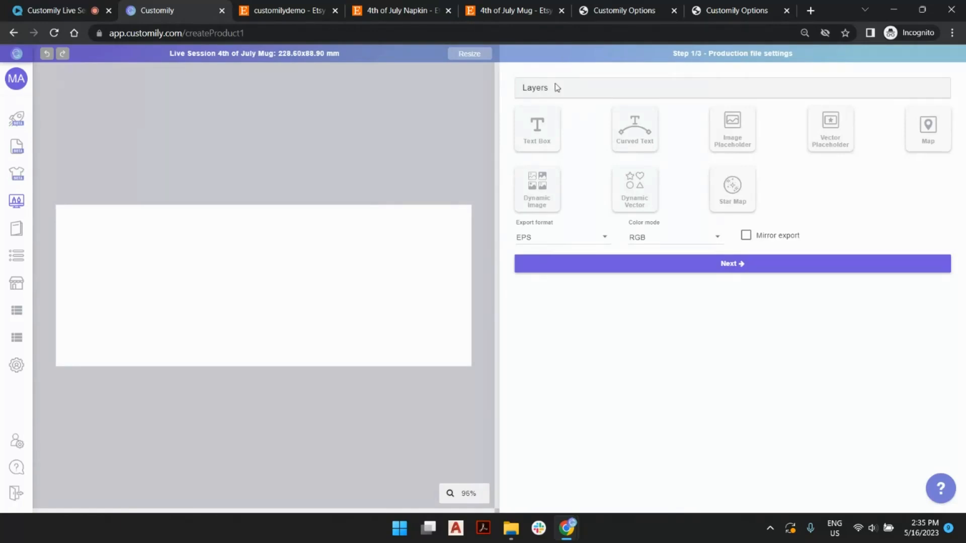
pyautogui.click(564, 242)
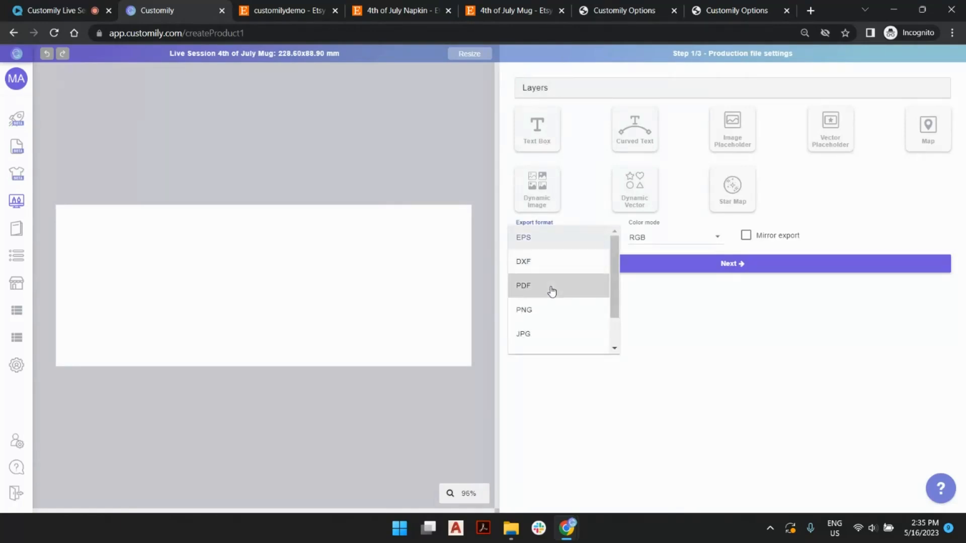
pyautogui.click(552, 286)
pyautogui.click(406, 152)
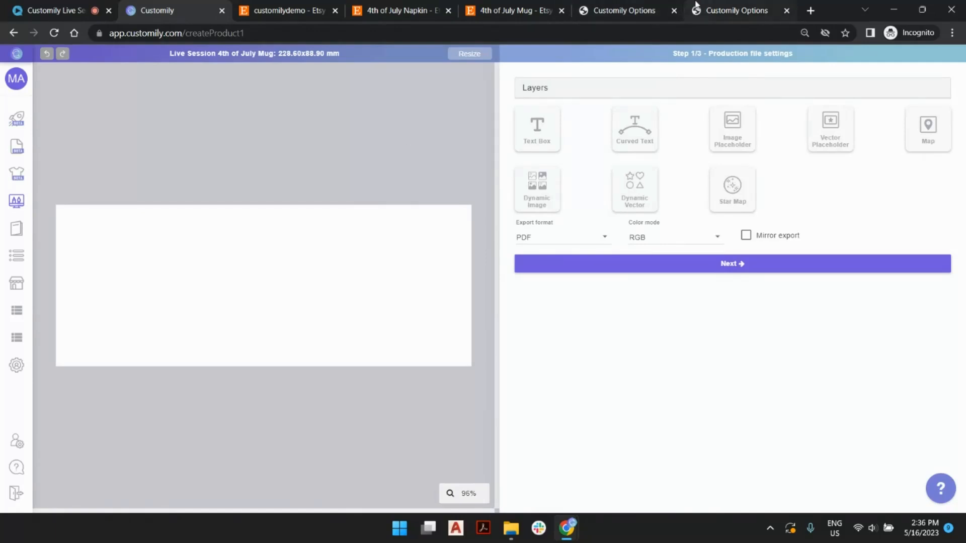
# Review the finished 4th of July Mug personalization preview, then return to the template editor
pyautogui.click(725, 9)
pyautogui.click(632, 7)
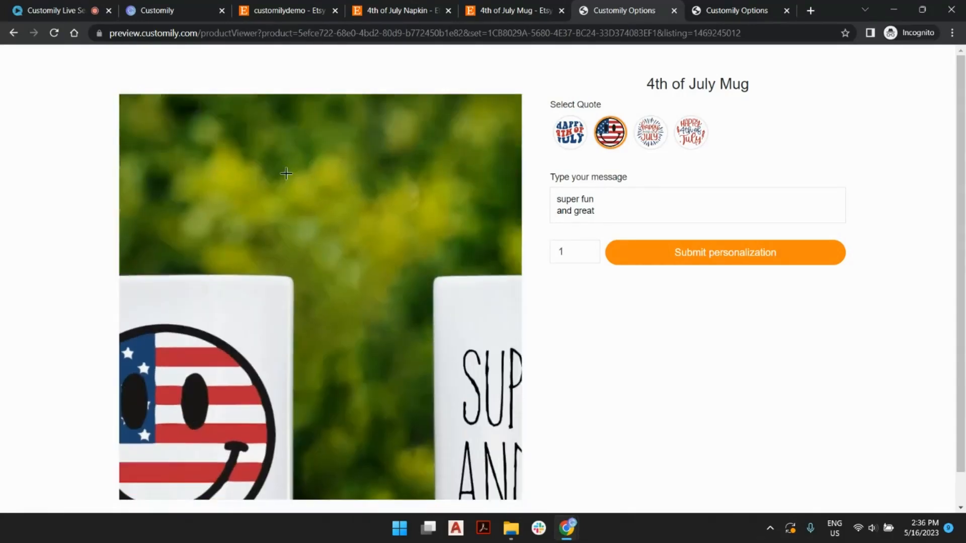
pyautogui.click(177, 7)
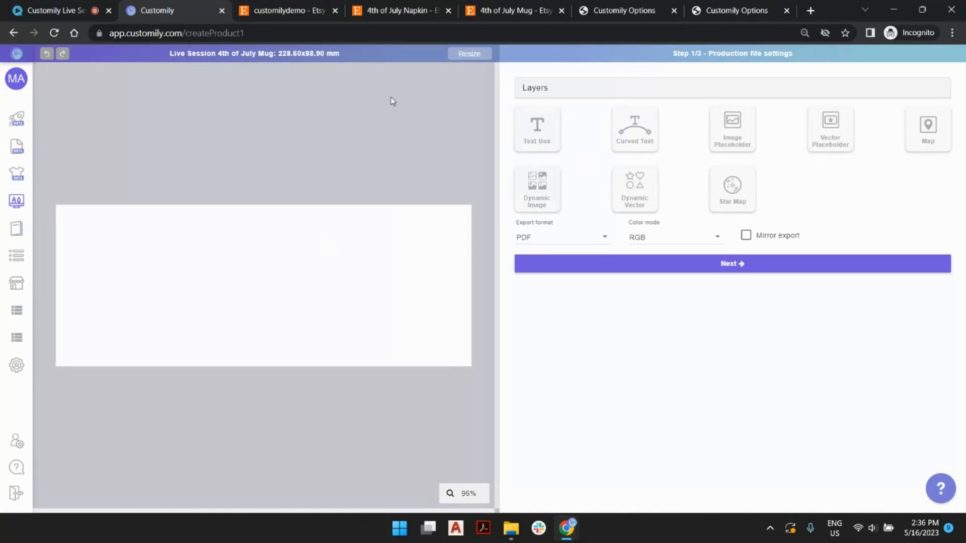
# Duplicate the template editor's browser tab and open the image libraries in the copy, discarding its blank sample template
pyautogui.rightClick(160, 6)
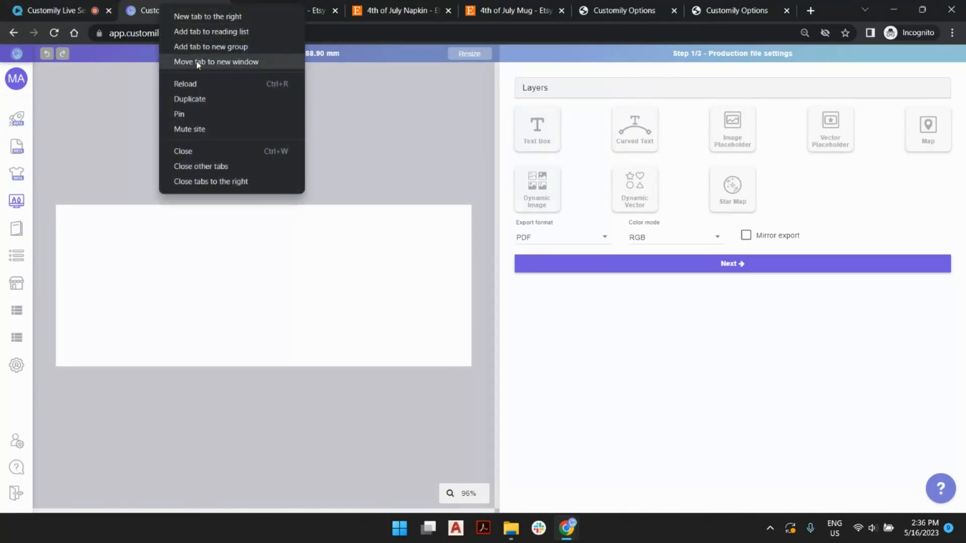
pyautogui.click(195, 100)
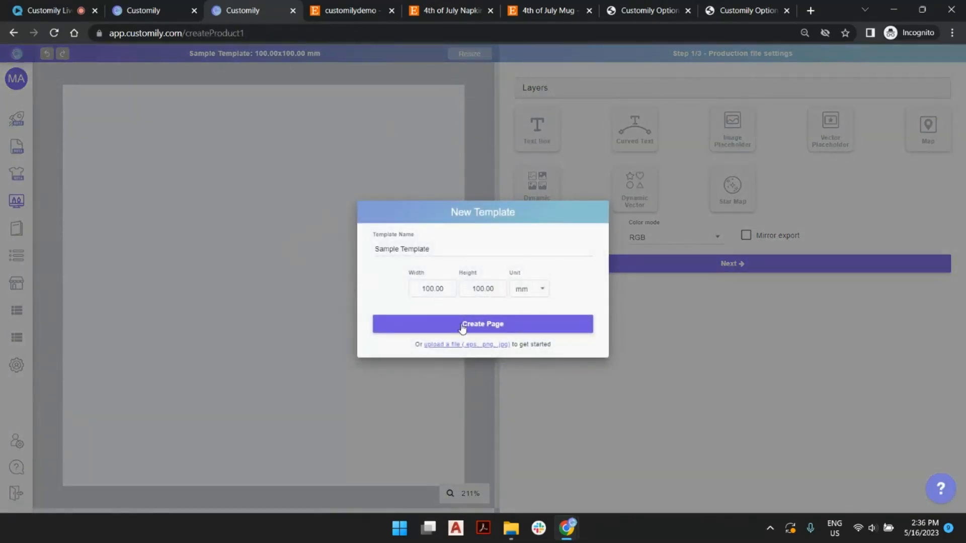
pyautogui.click(461, 328)
pyautogui.moveTo(20, 179)
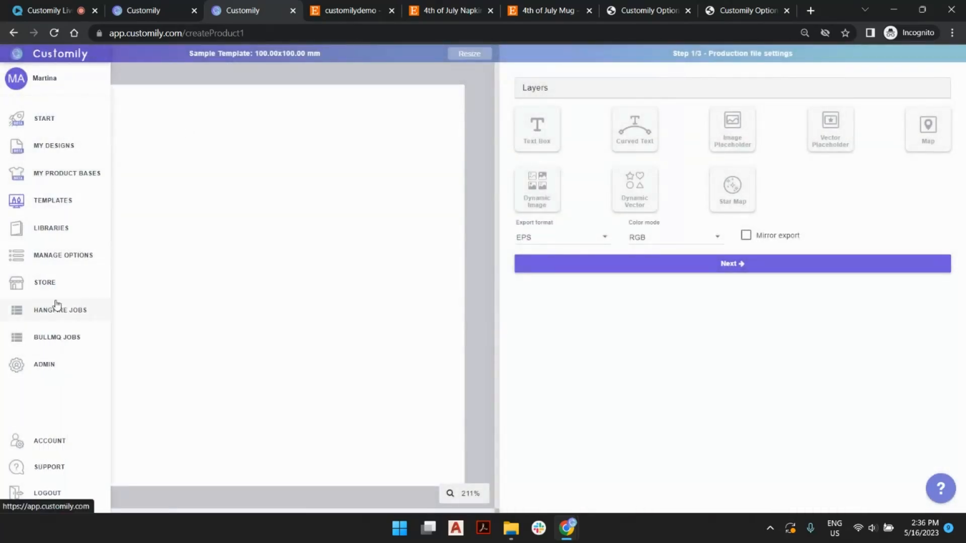
pyautogui.click(47, 232)
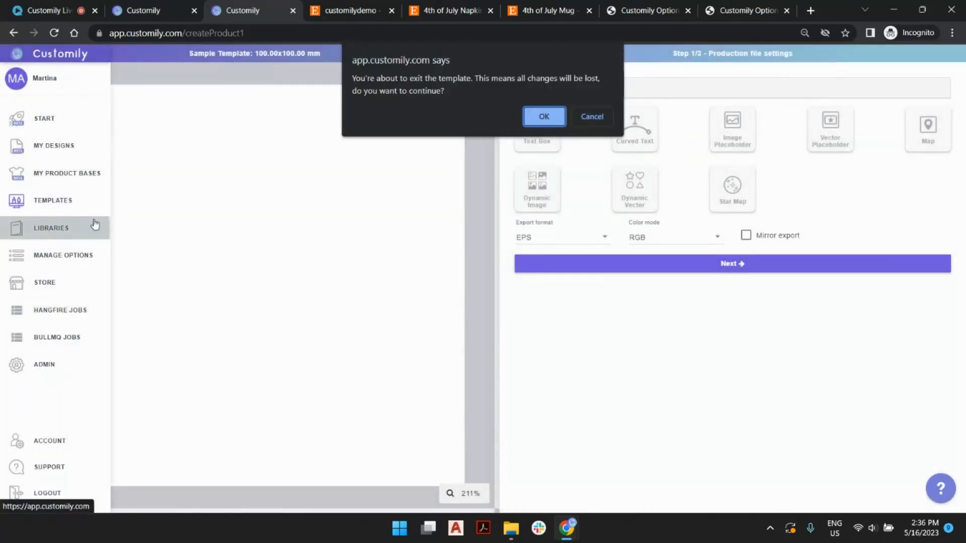
pyautogui.click(540, 120)
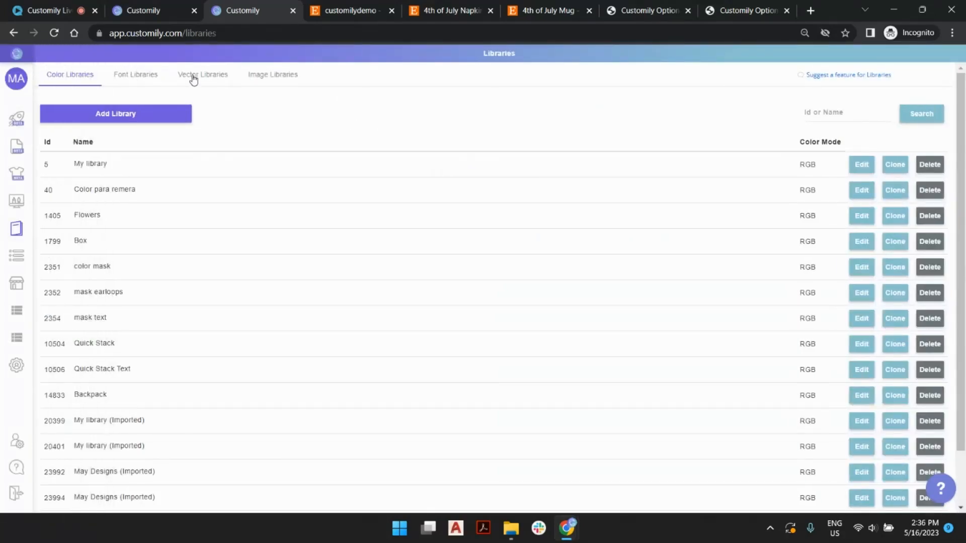
pyautogui.click(256, 80)
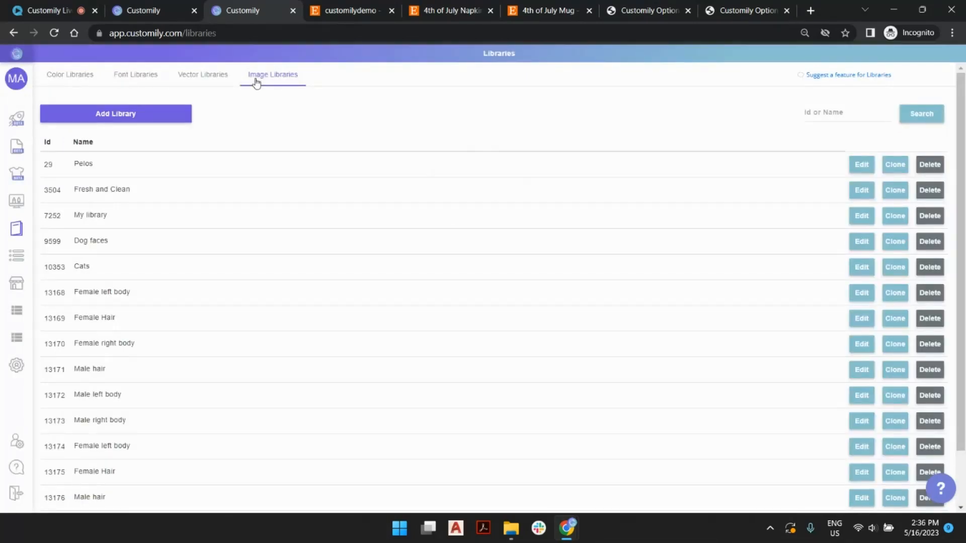
# Create a new image library named 4th of July Clipart
pyautogui.scroll(-3, 217, 352)
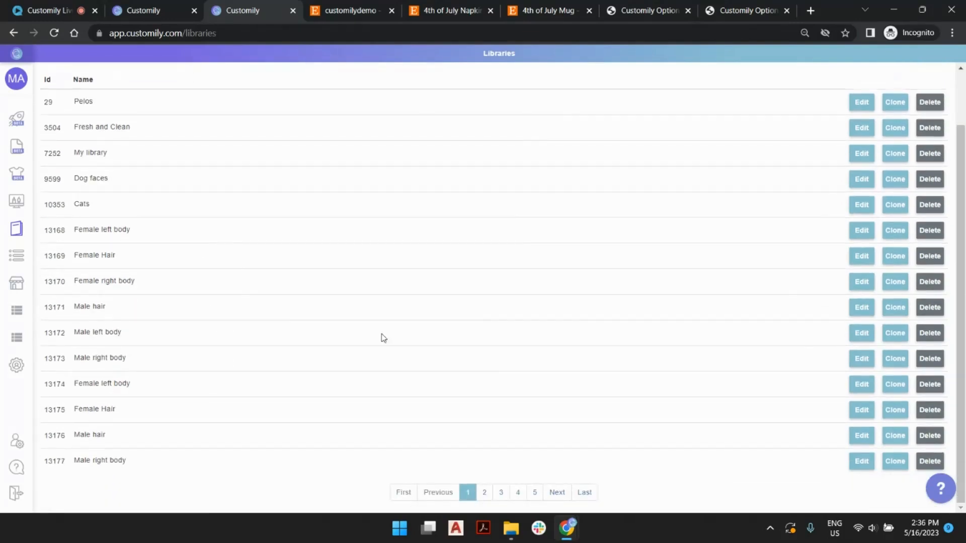
pyautogui.scroll(3, 222, 327)
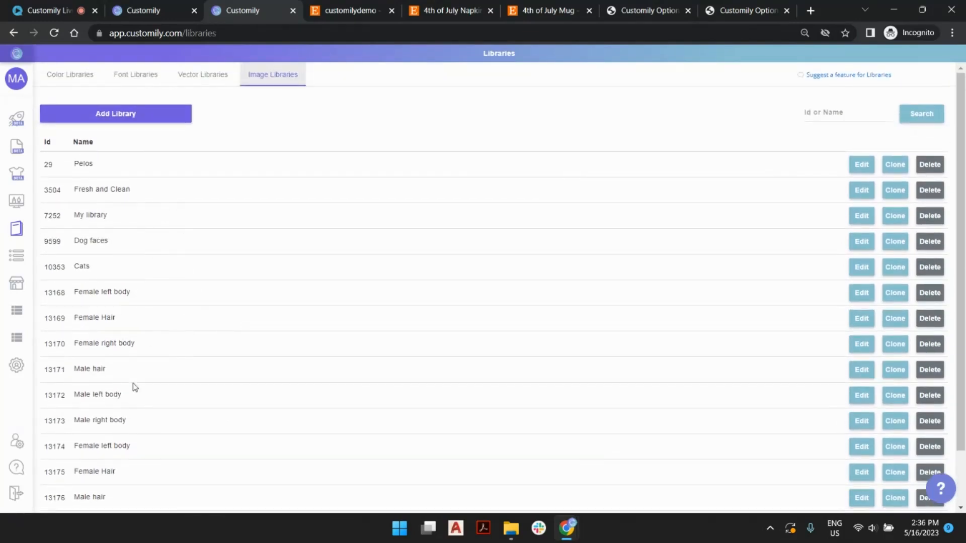
pyautogui.click(112, 123)
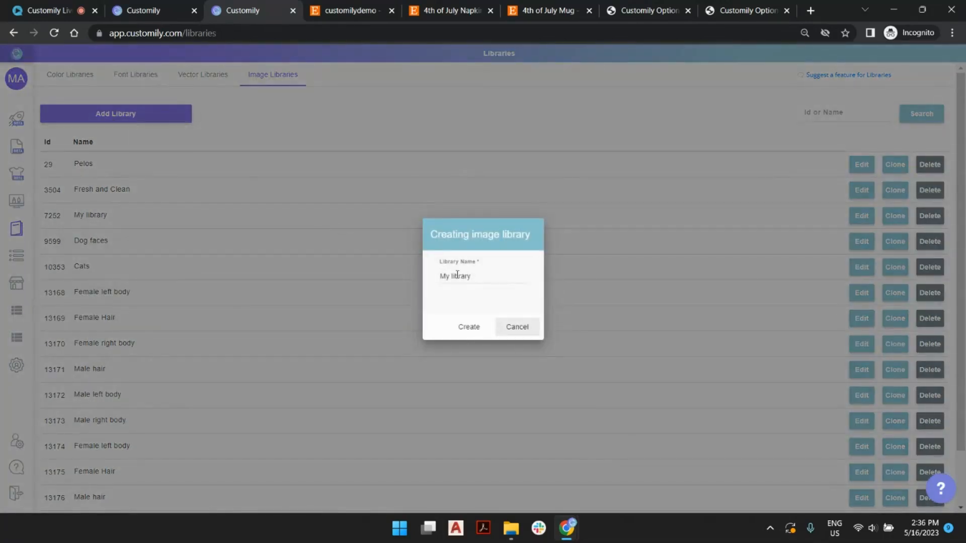
pyautogui.doubleClick(460, 279)
pyautogui.write('4th of Jul')
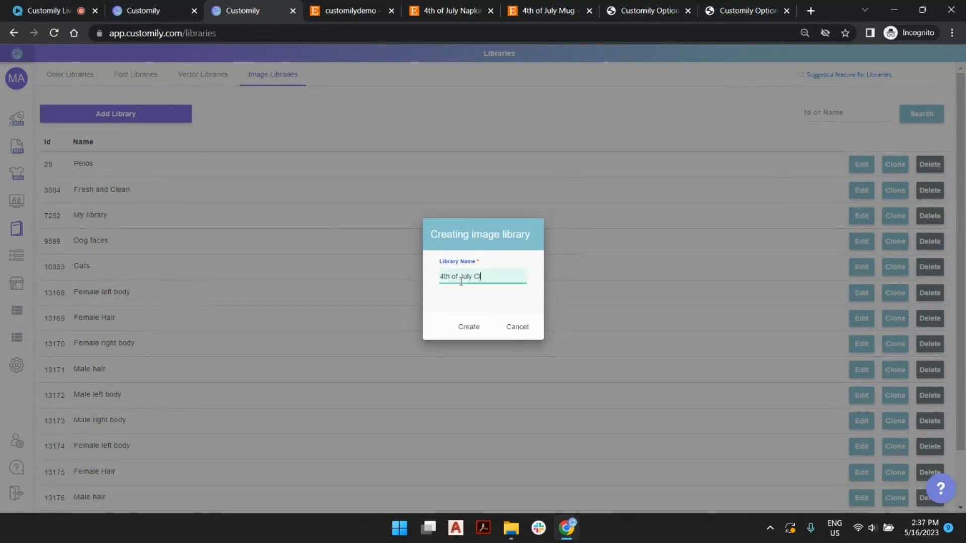
pyautogui.click(471, 326)
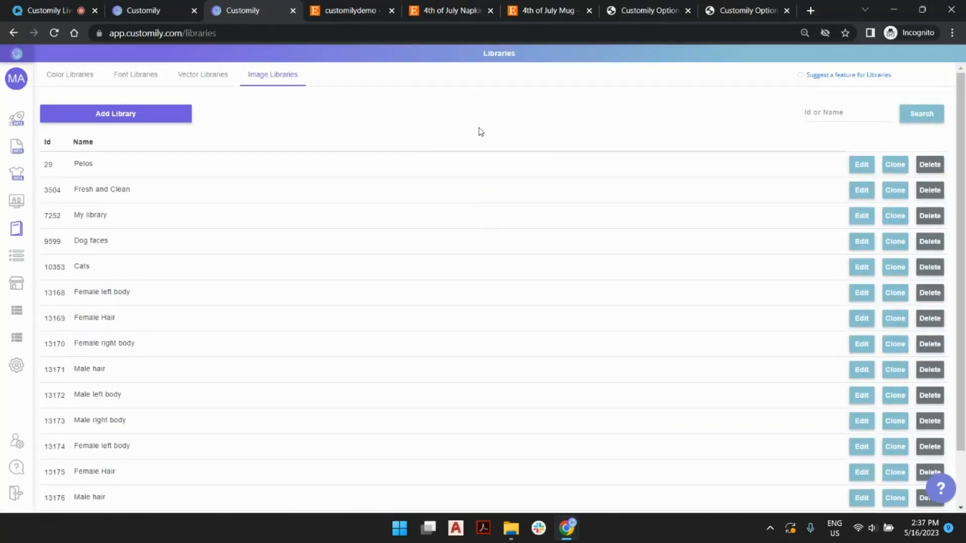
# Search the image libraries for 4th and open the 4th of July Clipart library for editing
pyautogui.scroll(-2, 523, 224)
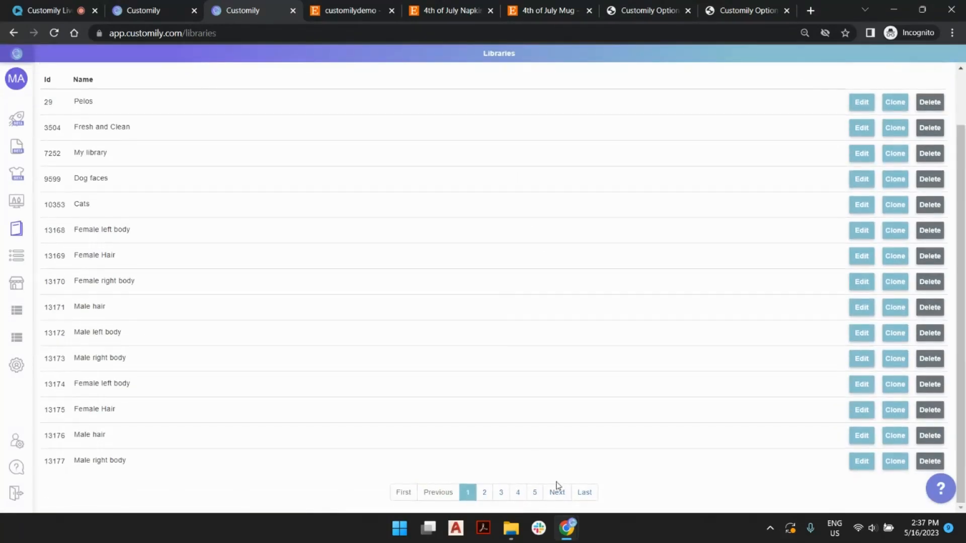
pyautogui.scroll(2, 724, 218)
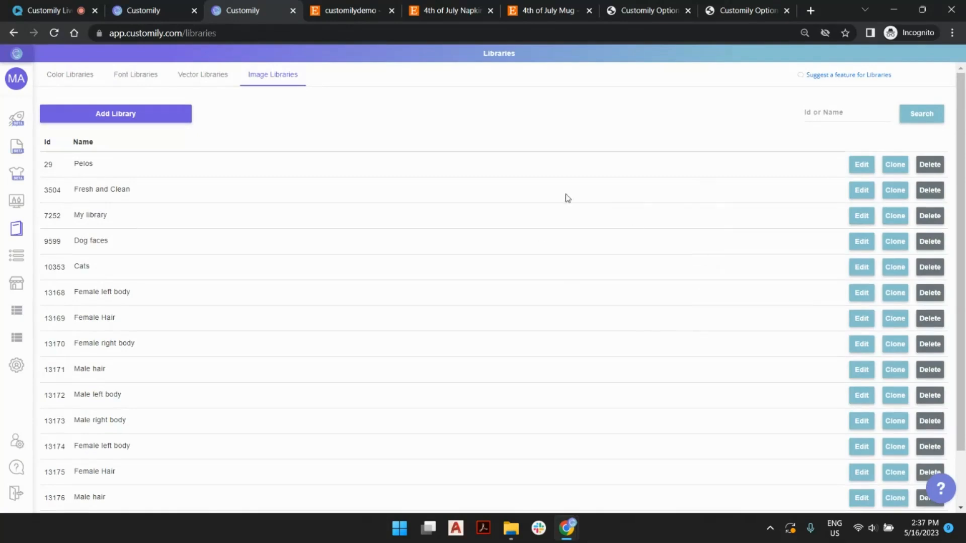
pyautogui.scroll(-2, 580, 318)
pyautogui.scroll(2, 582, 490)
pyautogui.click(819, 115)
pyautogui.write('4th')
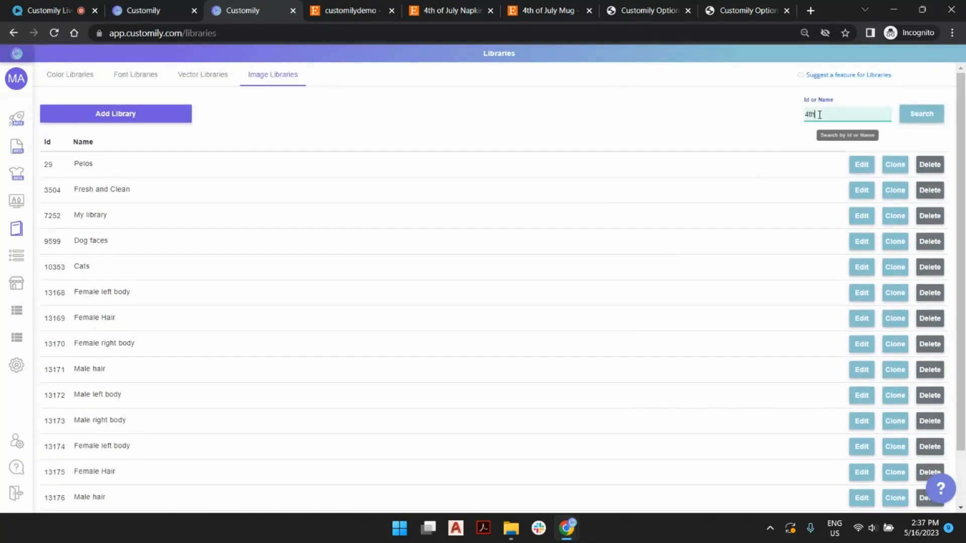
pyautogui.click(920, 117)
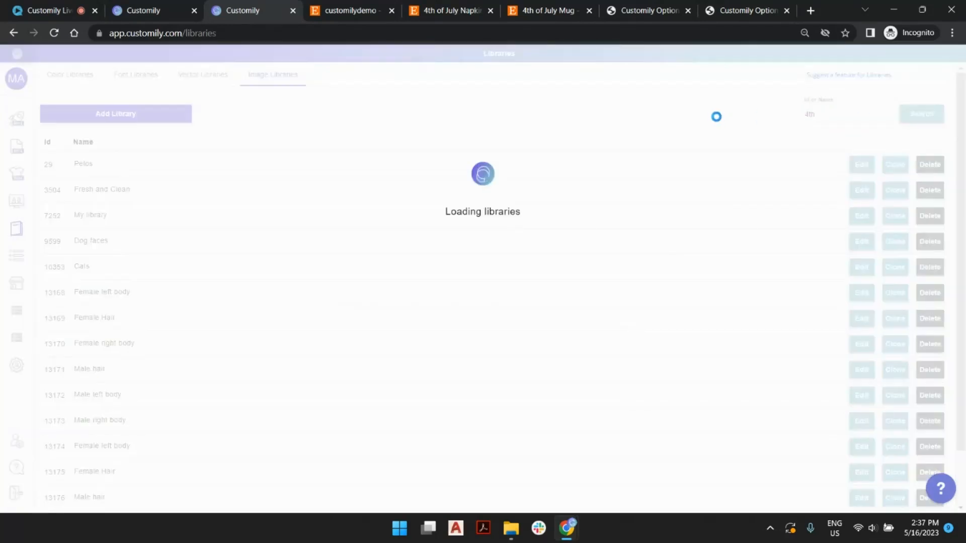
pyautogui.moveTo(159, 172)
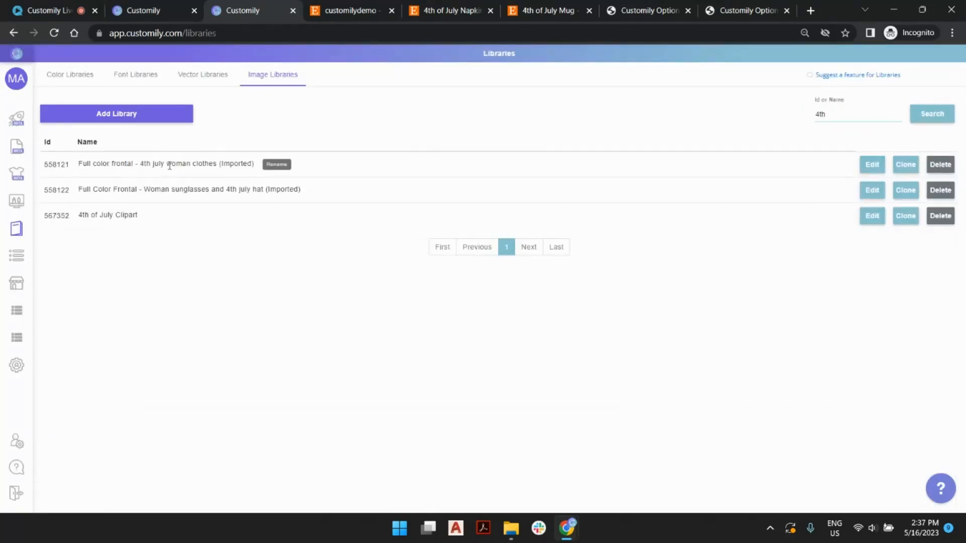
pyautogui.moveTo(101, 221)
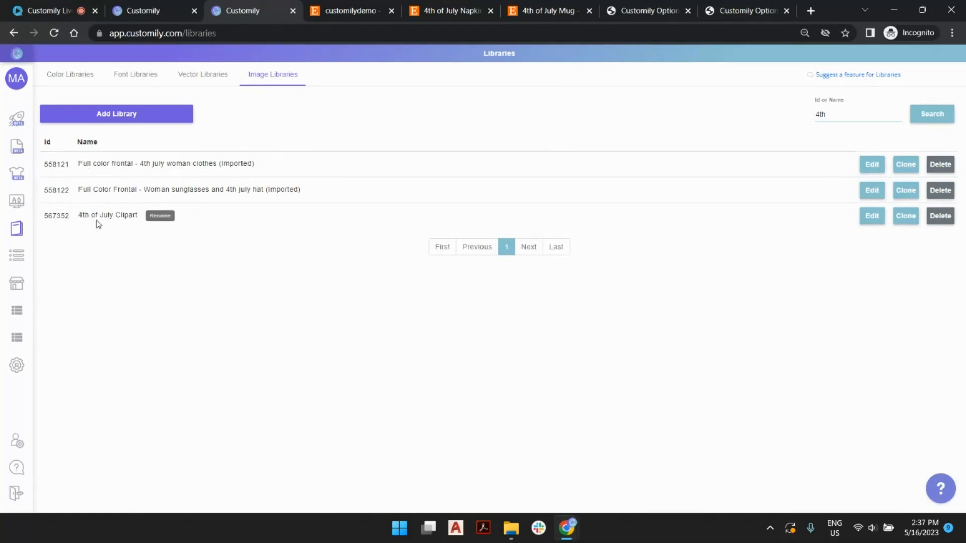
pyautogui.click(871, 217)
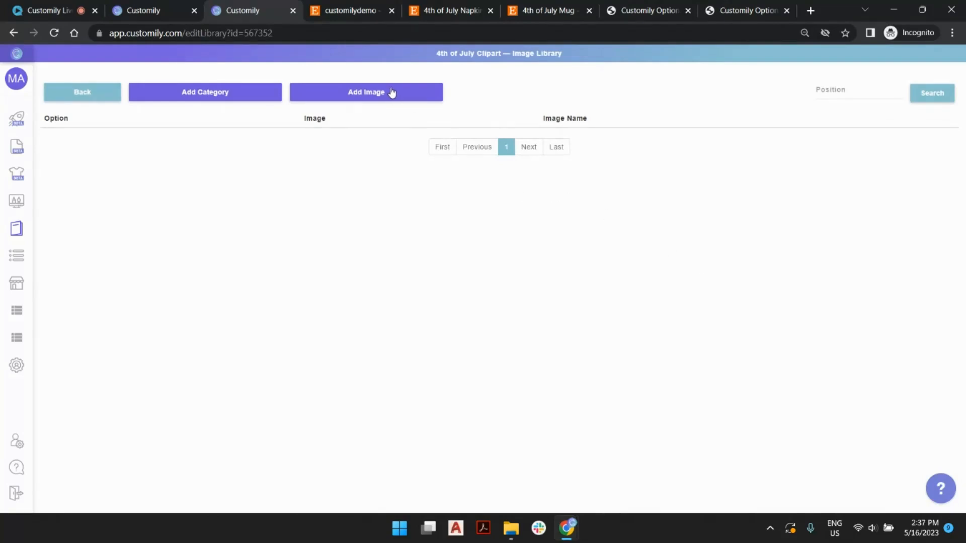
# Add Quote1.png through Quote4.png to the 4th of July Clipart library from position 1 and return to the library list
pyautogui.click(372, 100)
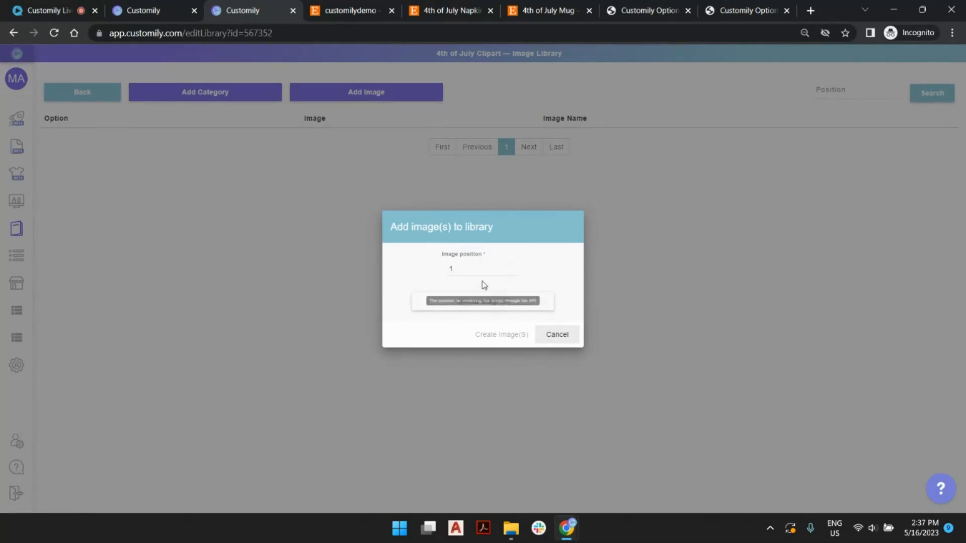
pyautogui.click(471, 304)
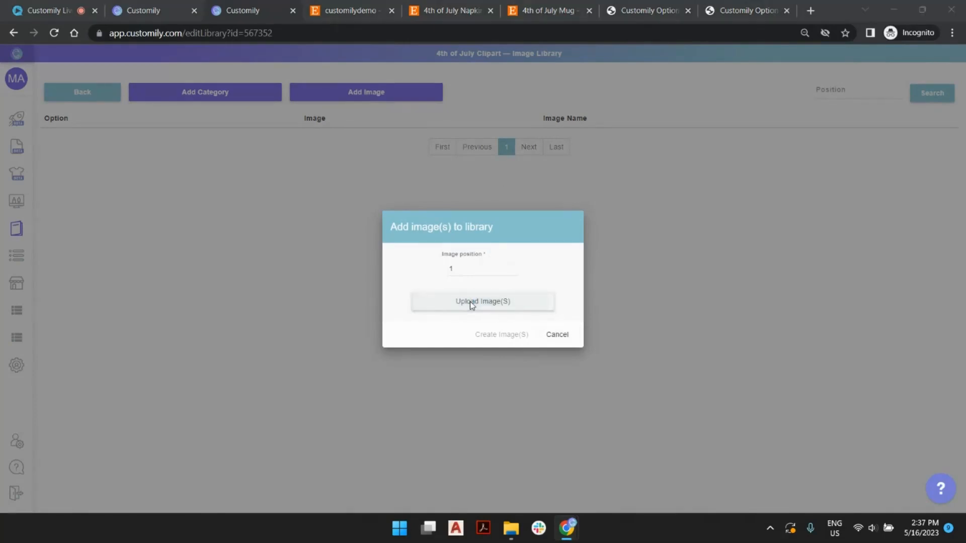
pyautogui.click(565, 112)
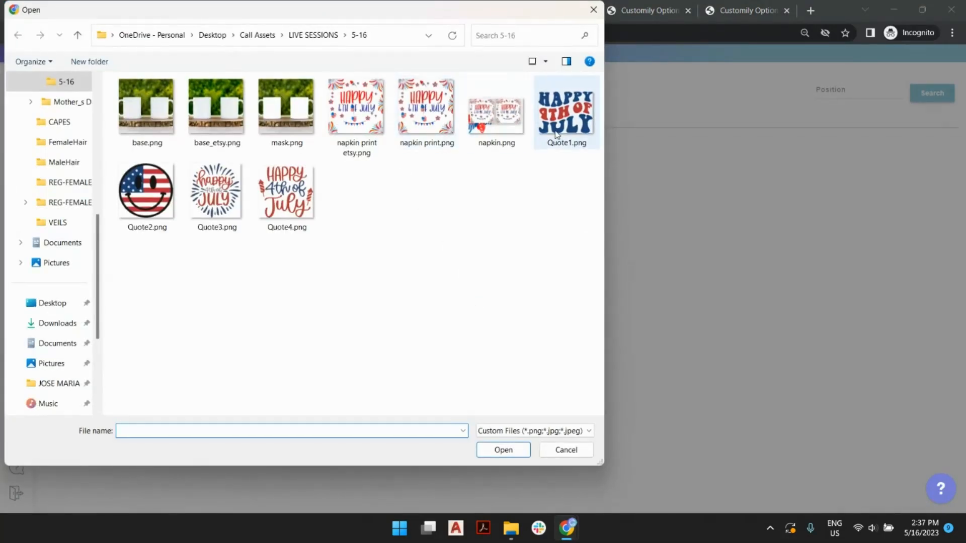
pyautogui.keyDown('shift'); pyautogui.click(298, 207); pyautogui.keyUp('shift')
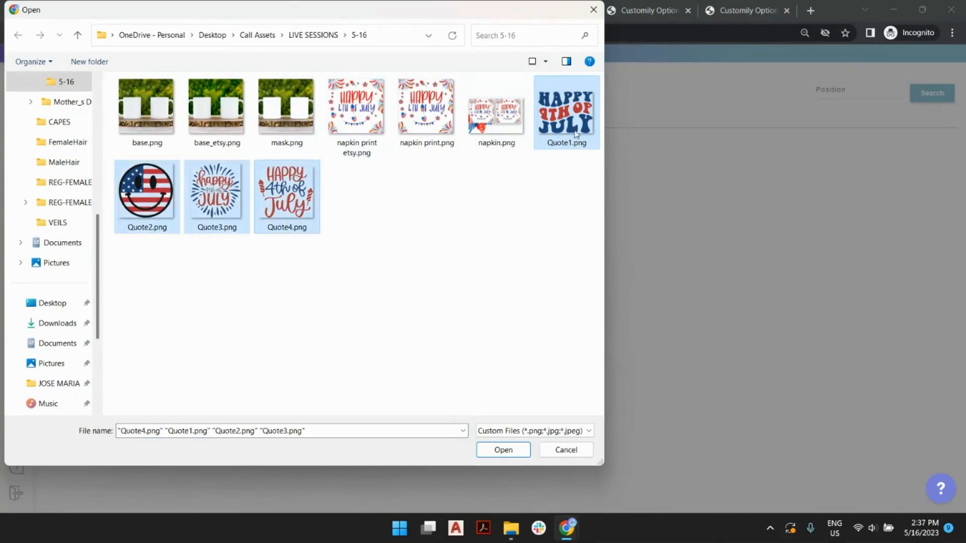
pyautogui.click(518, 455)
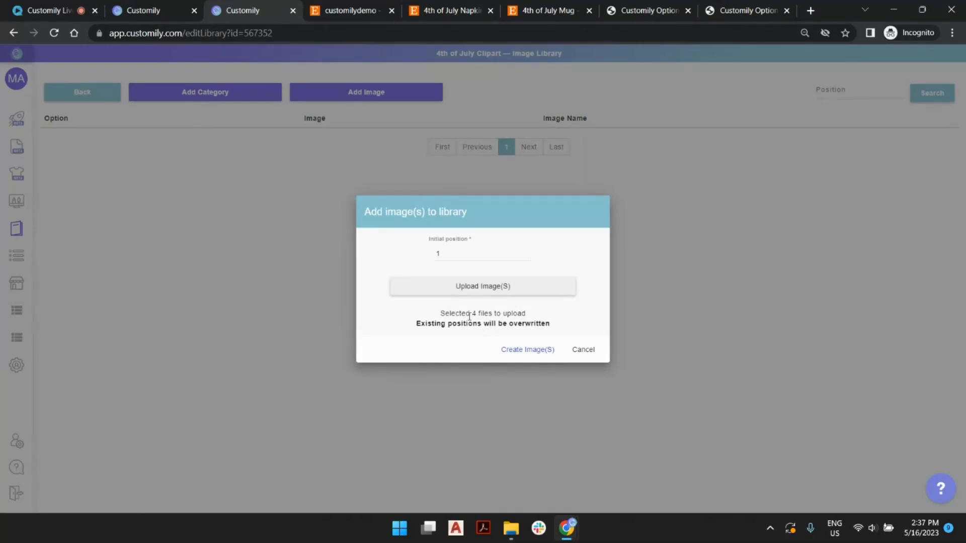
pyautogui.click(534, 352)
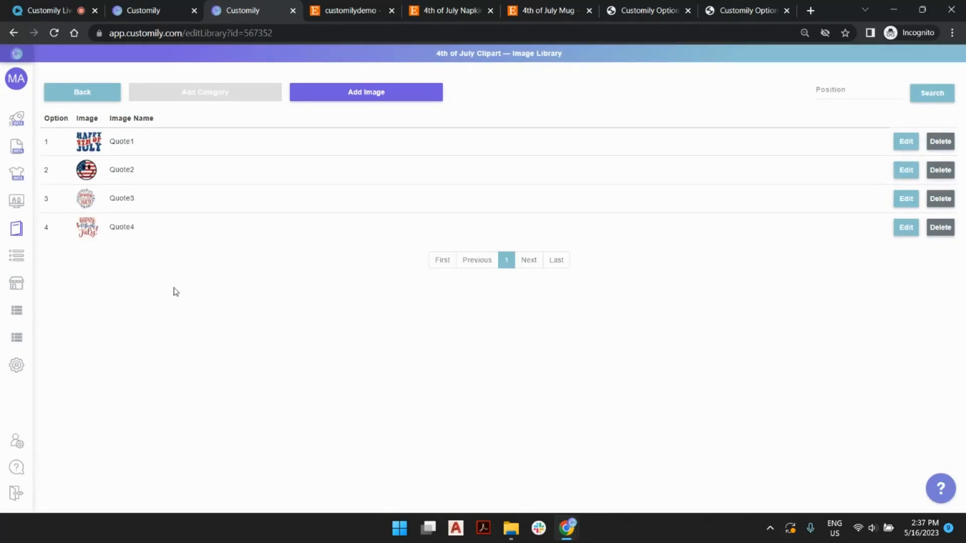
pyautogui.click(99, 98)
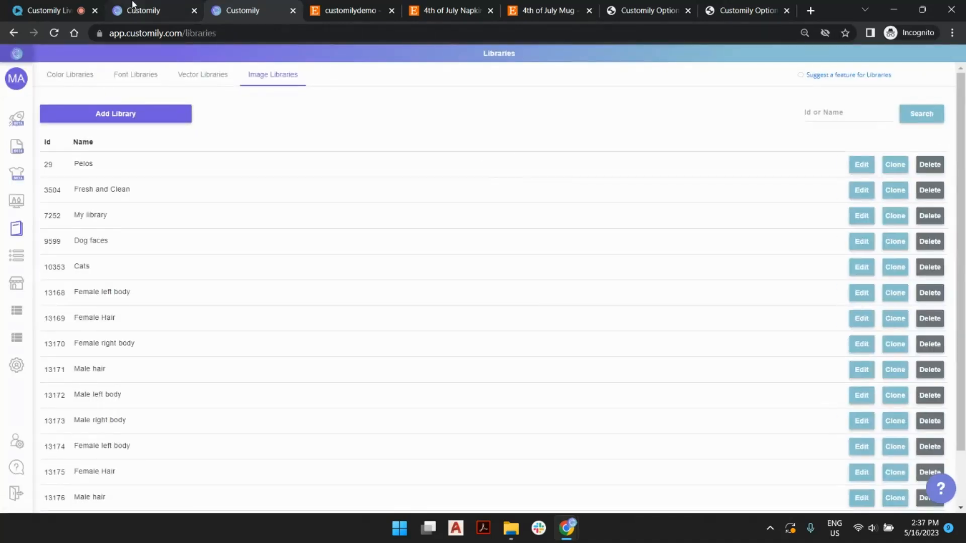
# Add a dynamic image layer to the mug template and assign it the 4th of July Clipart image library
pyautogui.click(136, 8)
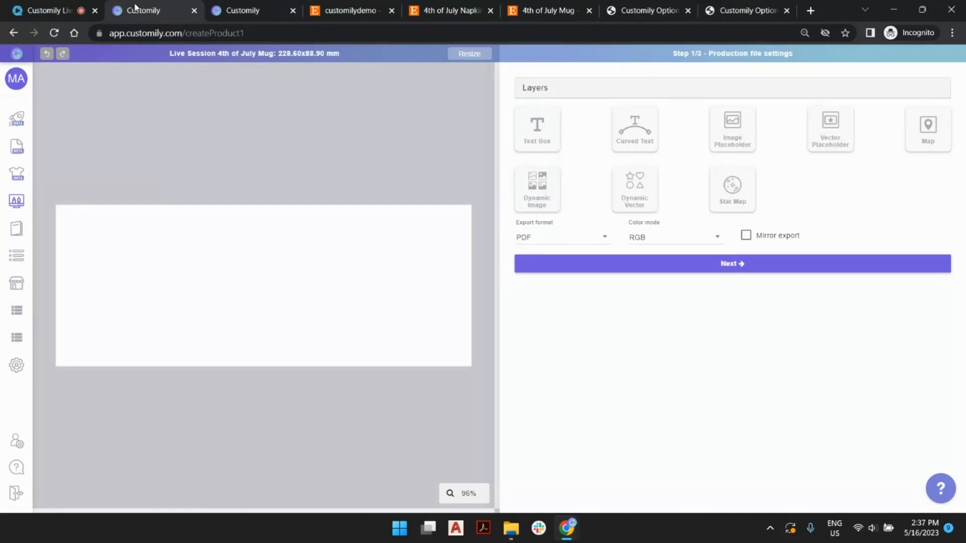
pyautogui.click(547, 196)
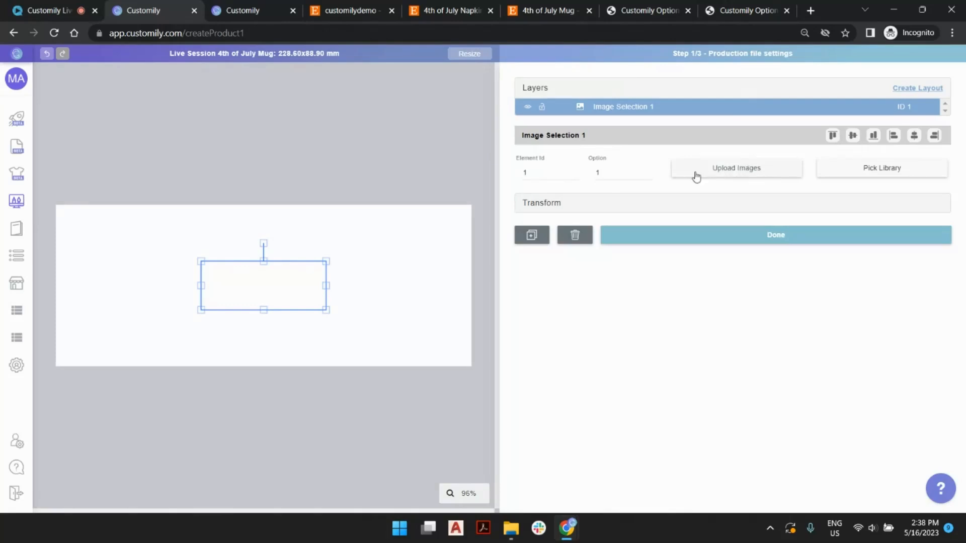
pyautogui.click(893, 173)
pyautogui.click(654, 141)
pyautogui.write('4th')
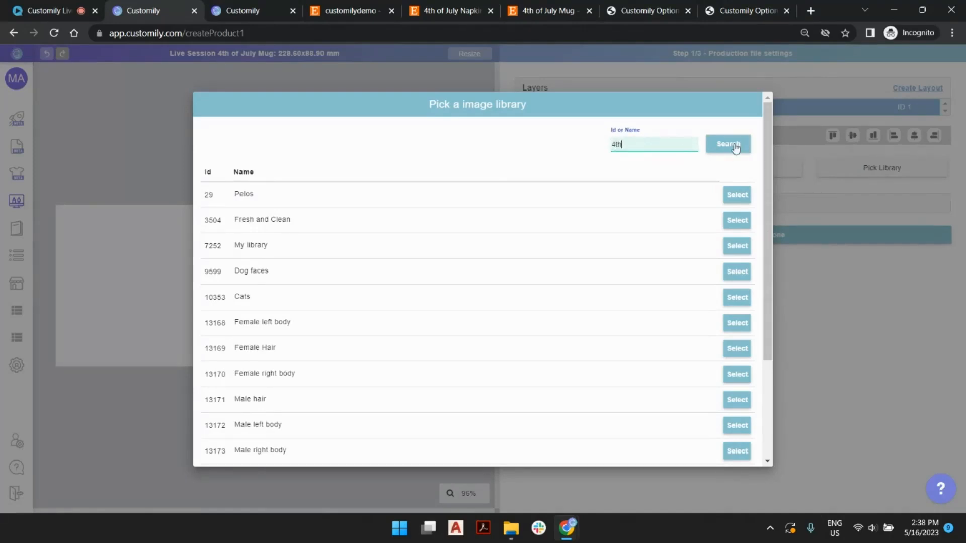
pyautogui.click(739, 145)
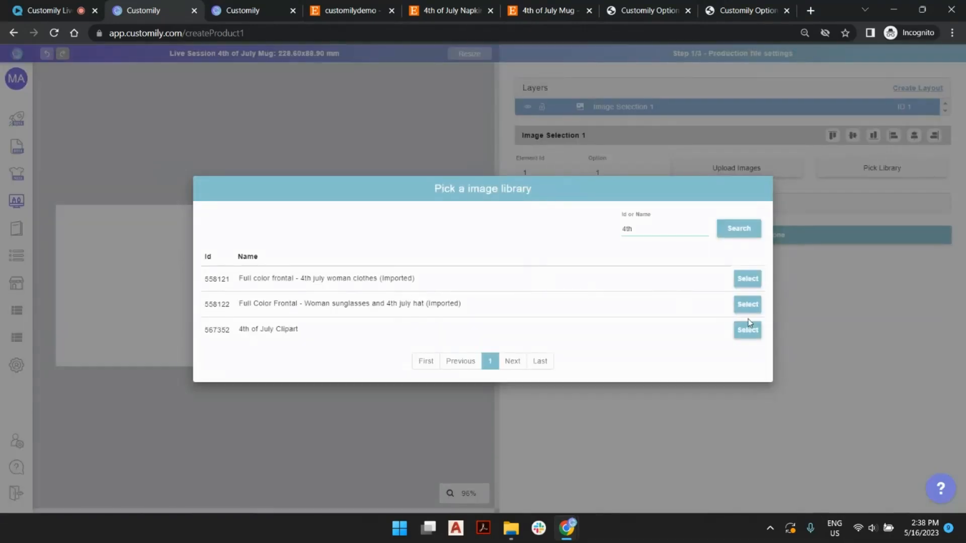
pyautogui.click(748, 330)
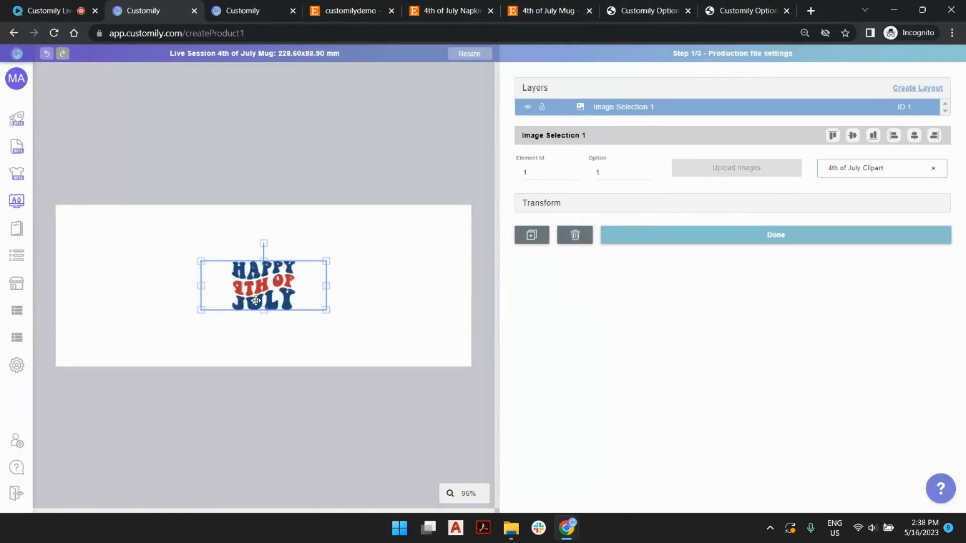
# Resize the dynamic image layer to 75 × 75 mm and place it on the left side of the mug canvas at about X 45 mm
pyautogui.click(548, 207)
pyautogui.moveTo(553, 260); pyautogui.dragTo(523, 265)
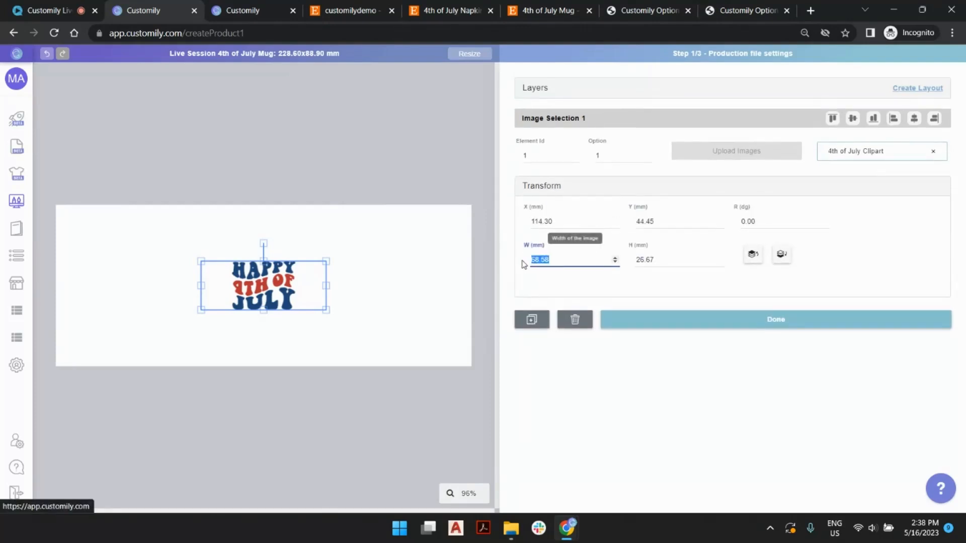
pyautogui.write('75')
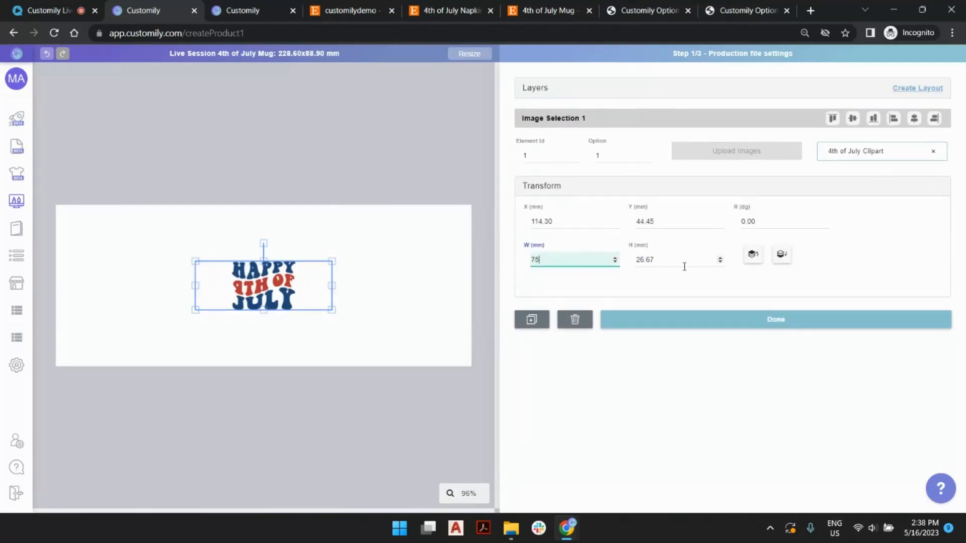
pyautogui.moveTo(681, 262); pyautogui.dragTo(630, 269)
pyautogui.write('75')
pyautogui.moveTo(265, 277); pyautogui.dragTo(140, 277)
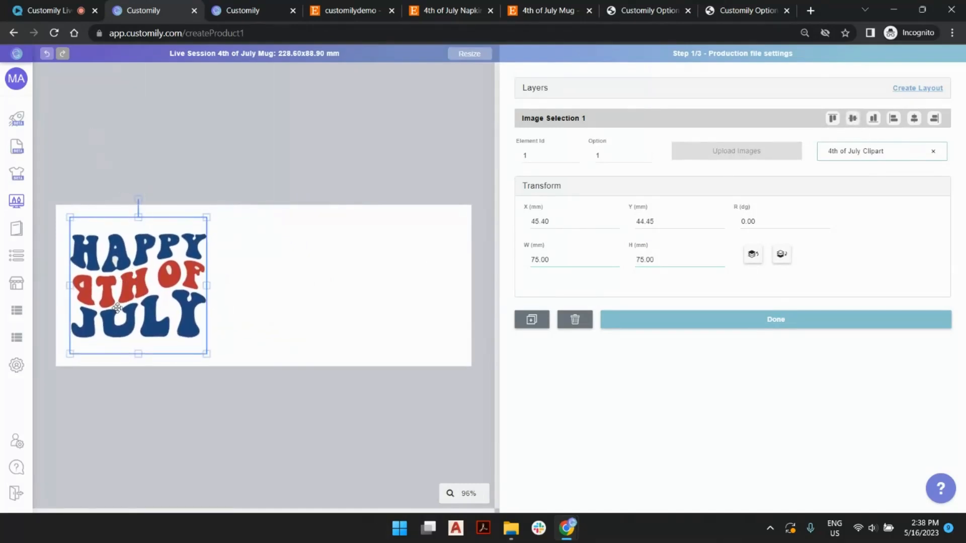
pyautogui.click(285, 174)
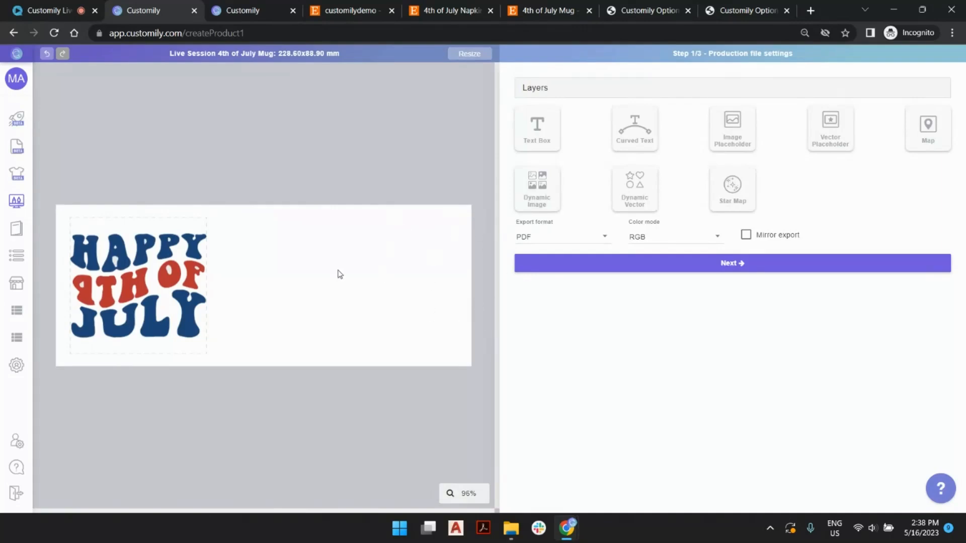
# Switch the dynamic image layer to option 2 of the 4th of July Clipart library and deselect the layer
pyautogui.click(171, 240)
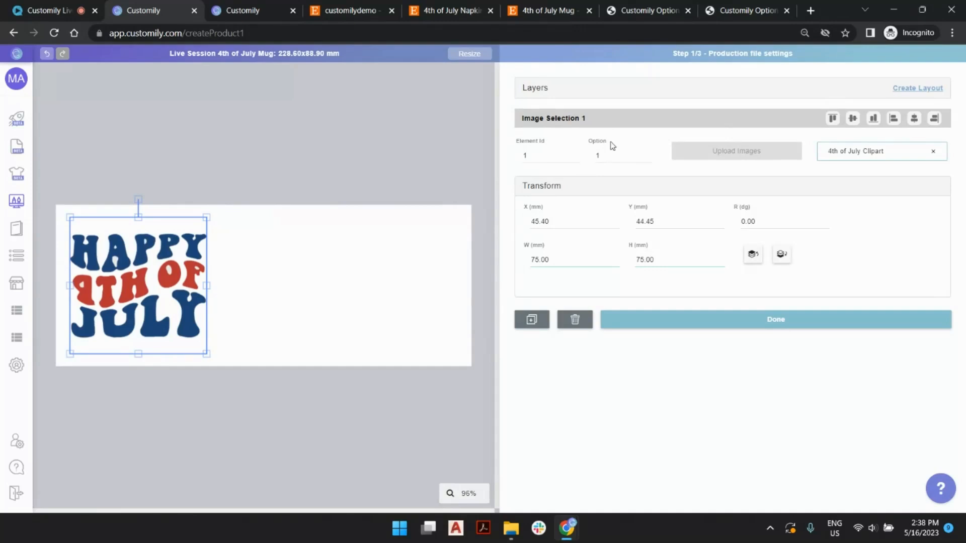
pyautogui.click(646, 154)
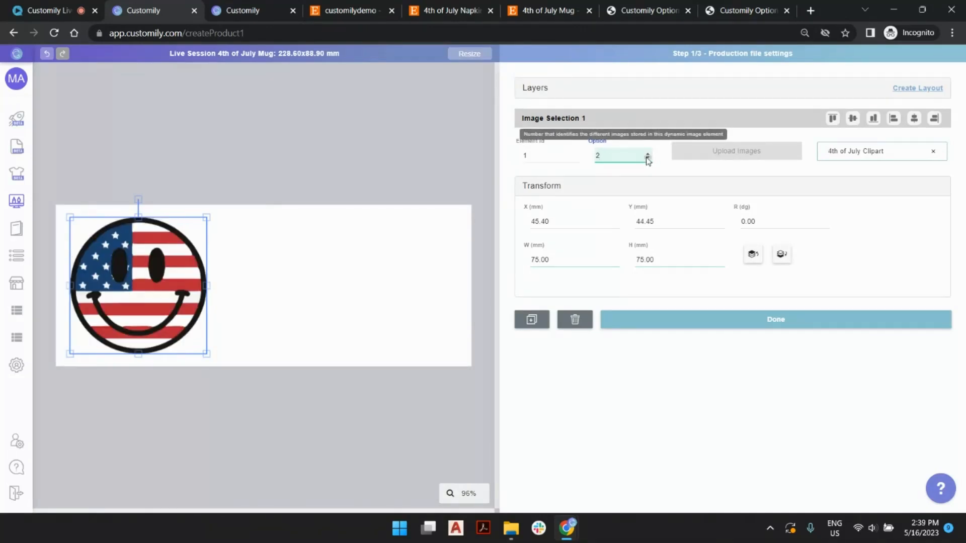
pyautogui.click(163, 140)
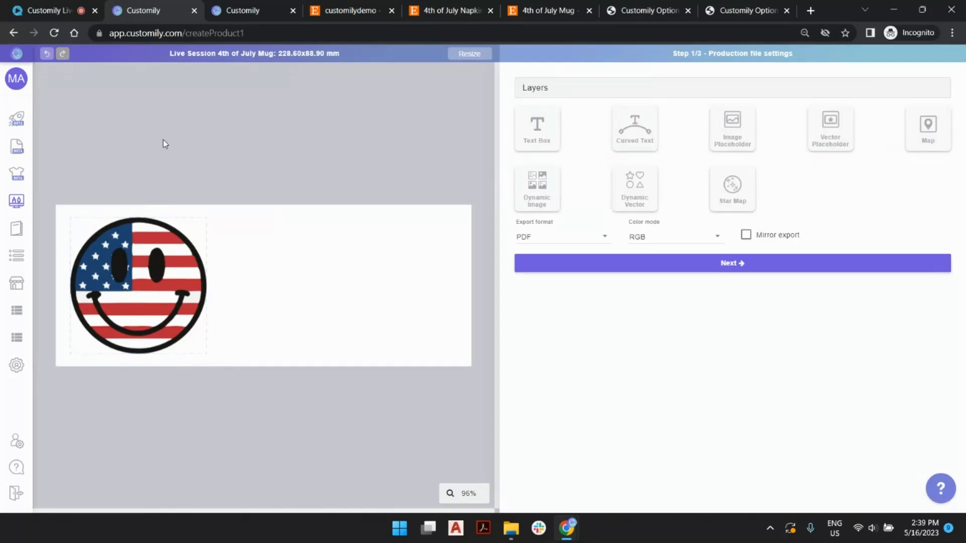
# Add a text box layer and place it to the right of the clipart image
pyautogui.click(537, 132)
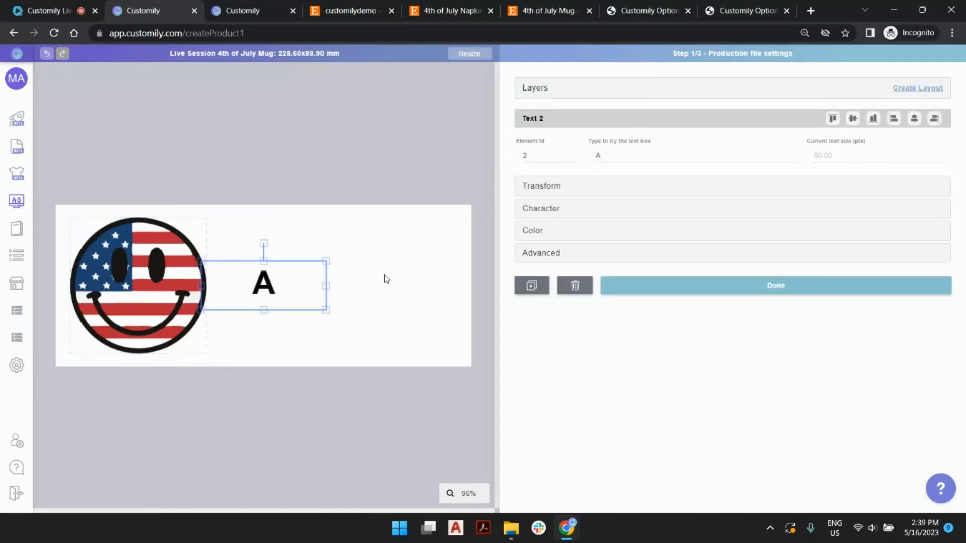
pyautogui.moveTo(271, 276); pyautogui.dragTo(338, 244)
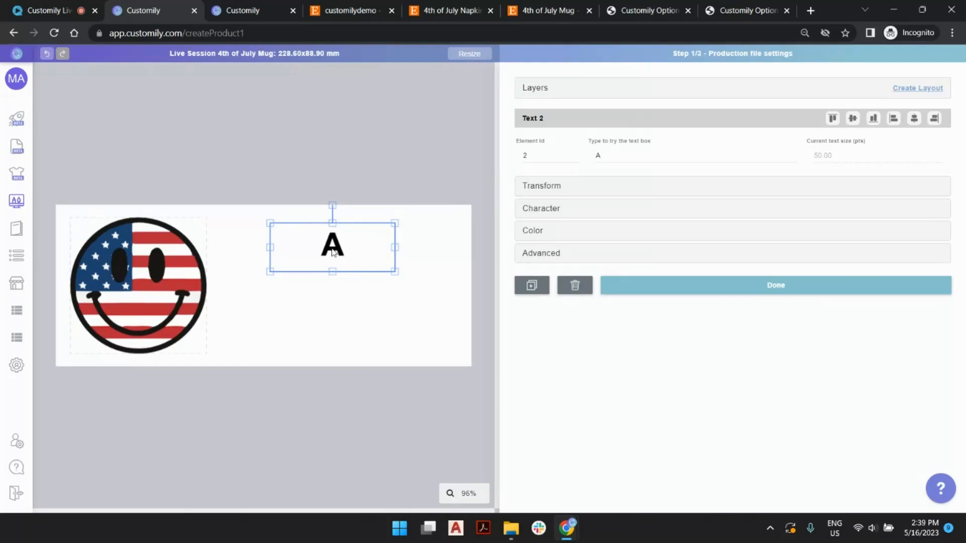
pyautogui.click(170, 243)
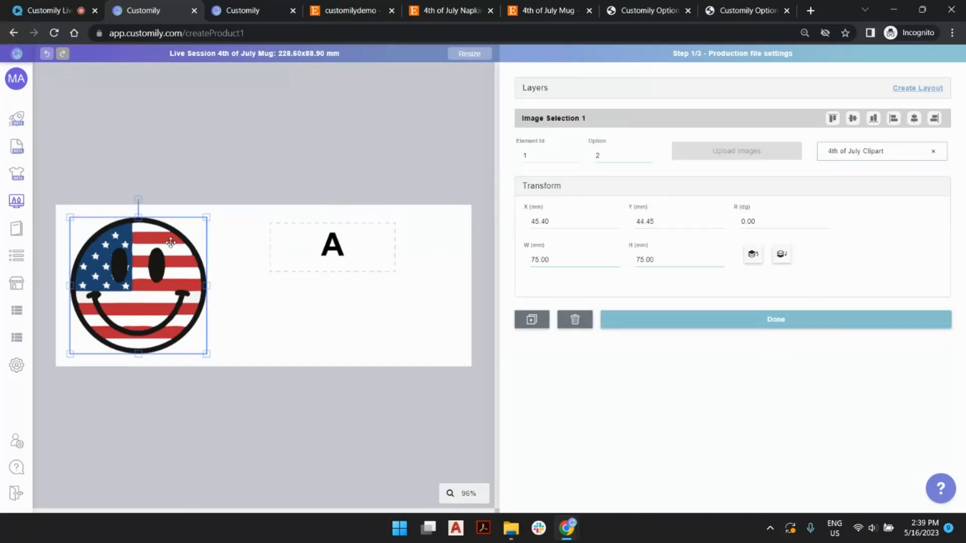
pyautogui.click(382, 242)
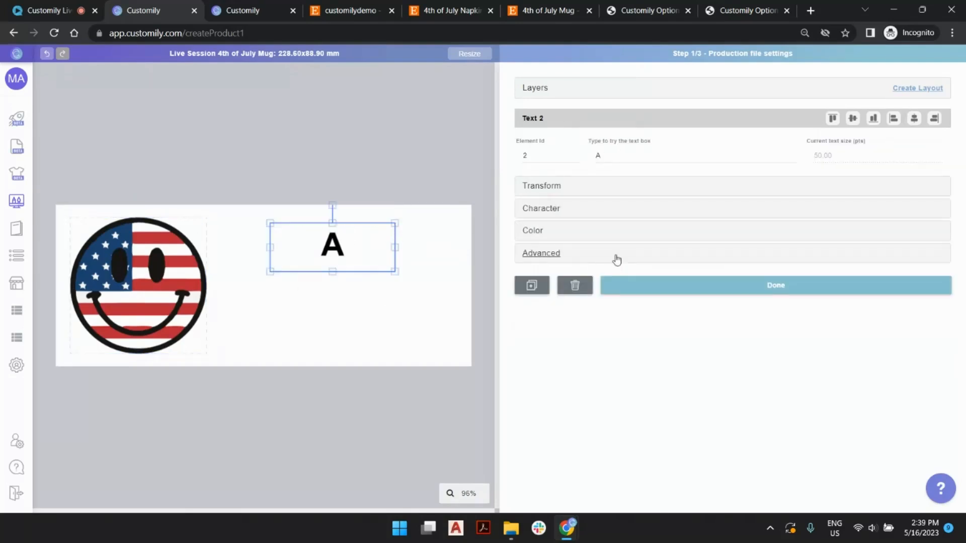
# Set the text box's width and height to 75 mm and center it vertically on the canvas
pyautogui.click(579, 187)
pyautogui.click(606, 297)
pyautogui.write('75')
pyautogui.click(680, 300)
pyautogui.write('75')
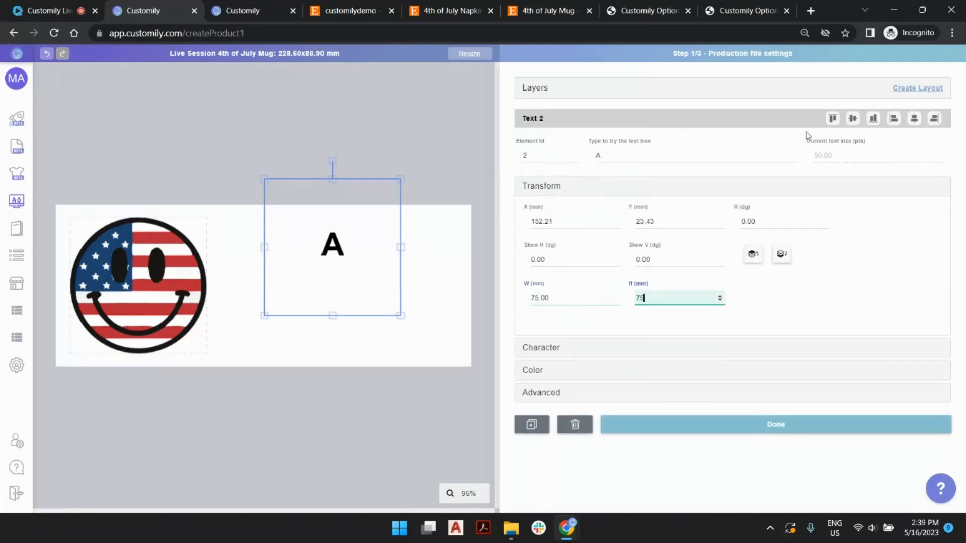
pyautogui.click(853, 118)
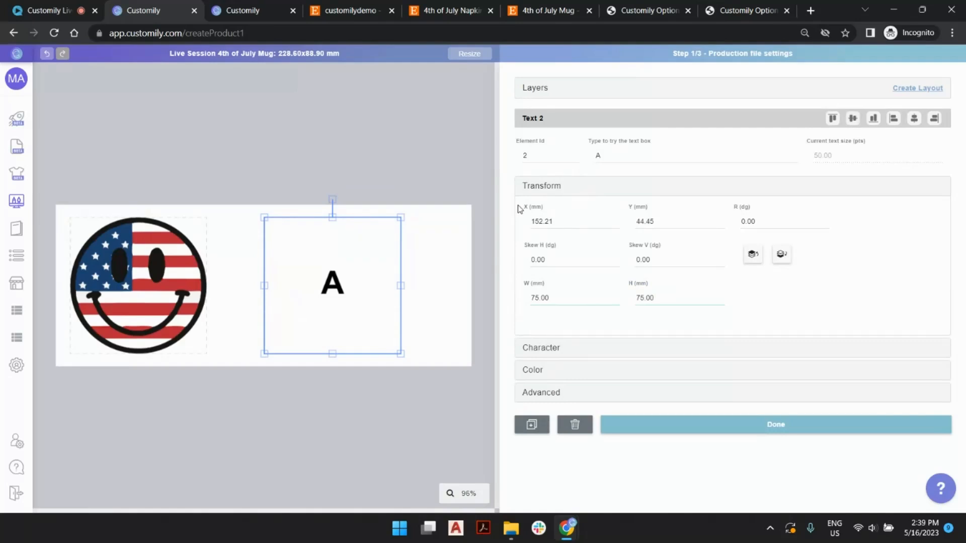
# Shift the text box horizontally toward the canvas's right edge, to X 183.21 mm
pyautogui.press('Right')
pyautogui.press('Right')
pyautogui.press('Right')
pyautogui.press('Right')
pyautogui.press('Right')
pyautogui.press('Right')
pyautogui.press('Right')
pyautogui.press('Right')
pyautogui.press('Right')
pyautogui.press('Right')
pyautogui.press('Right')
pyautogui.press('Right')
pyautogui.press('Right')
pyautogui.press('Right')
pyautogui.press('Right')
pyautogui.press('Right')
pyautogui.press('Right')
pyautogui.press('Right')
pyautogui.press('Right')
pyautogui.press('Right')
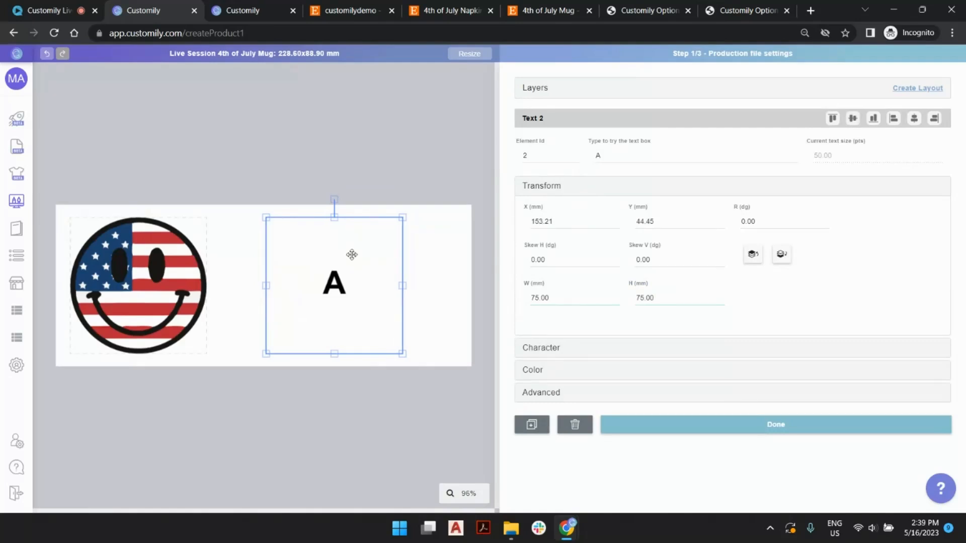
pyautogui.press('Right')
pyautogui.press('Right')
pyautogui.press('Right')
pyautogui.press('Right')
pyautogui.press('Right')
pyautogui.press('Right')
pyautogui.press('Right')
pyautogui.press('Right')
pyautogui.press('Right')
pyautogui.press('Right')
pyautogui.press('Right')
pyautogui.press('Right')
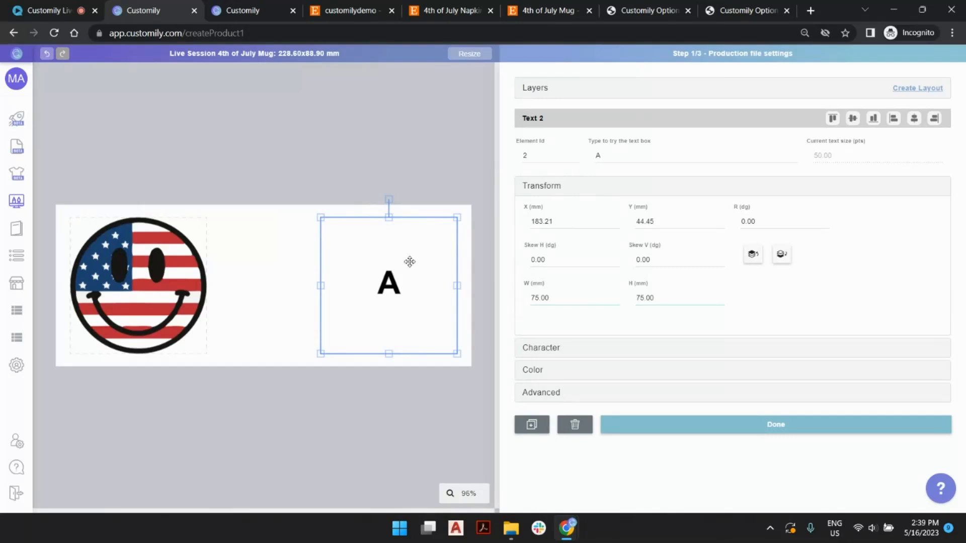
# Set the text box's font to Men In Black Credits (Regular)
pyautogui.click(687, 348)
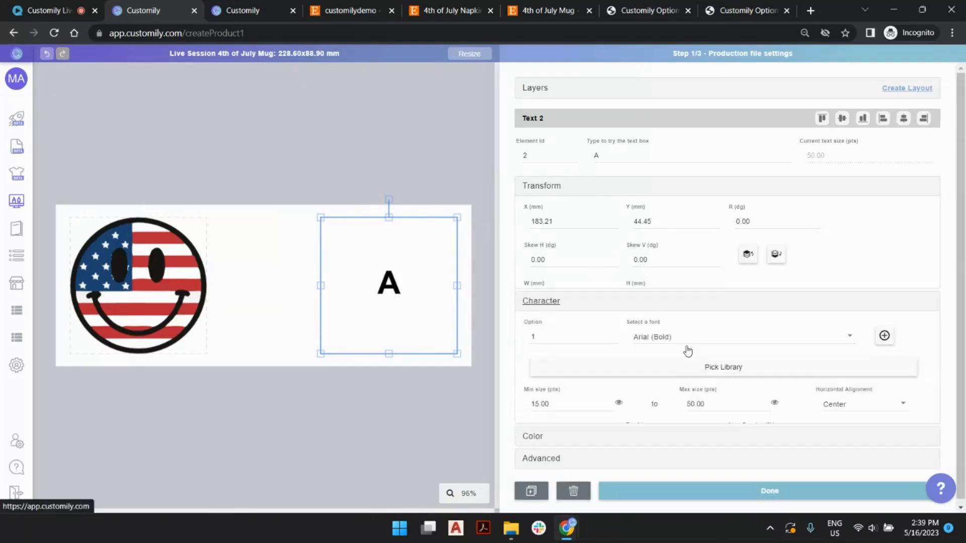
pyautogui.click(718, 245)
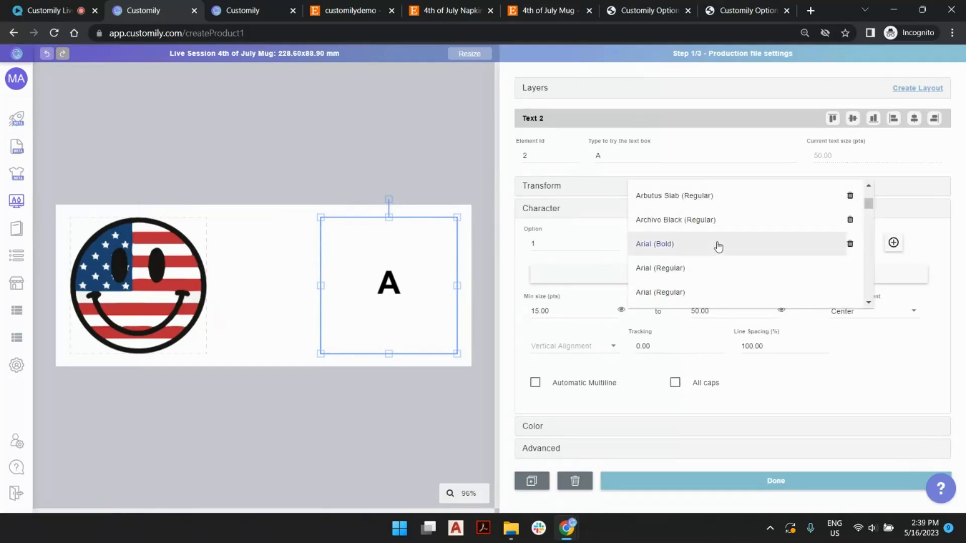
pyautogui.moveTo(871, 203); pyautogui.dragTo(876, 265)
pyautogui.scroll(-3, 732, 281)
pyautogui.scroll(6, 731, 280)
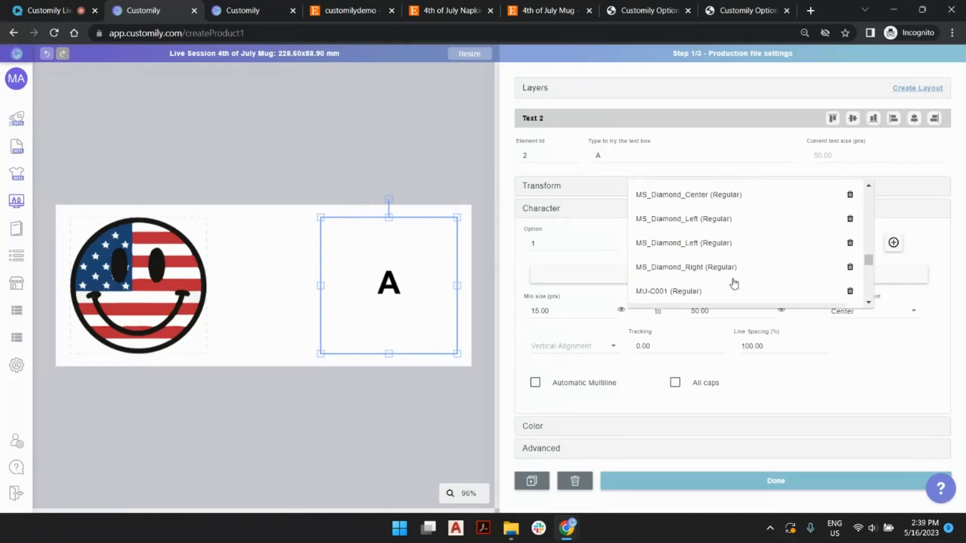
pyautogui.scroll(8, 754, 242)
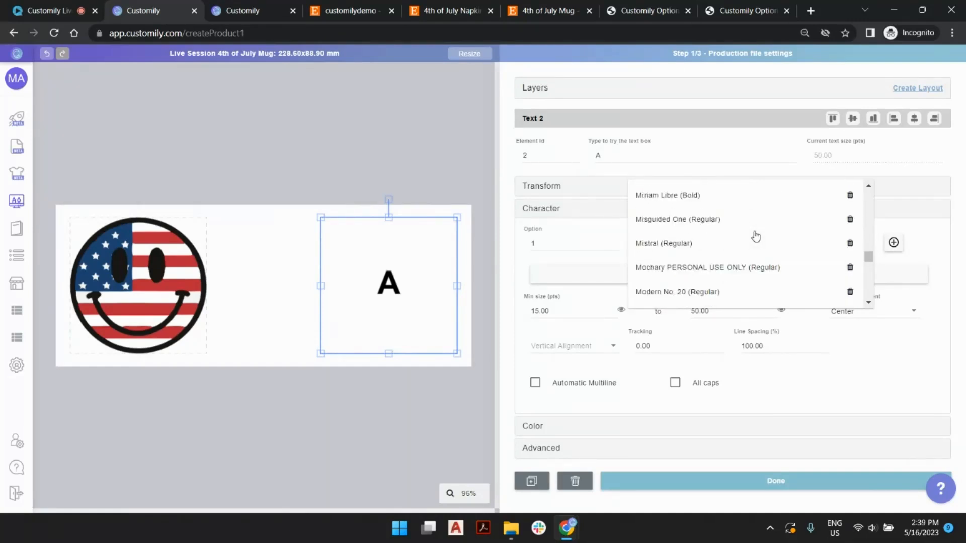
pyautogui.scroll(2, 747, 242)
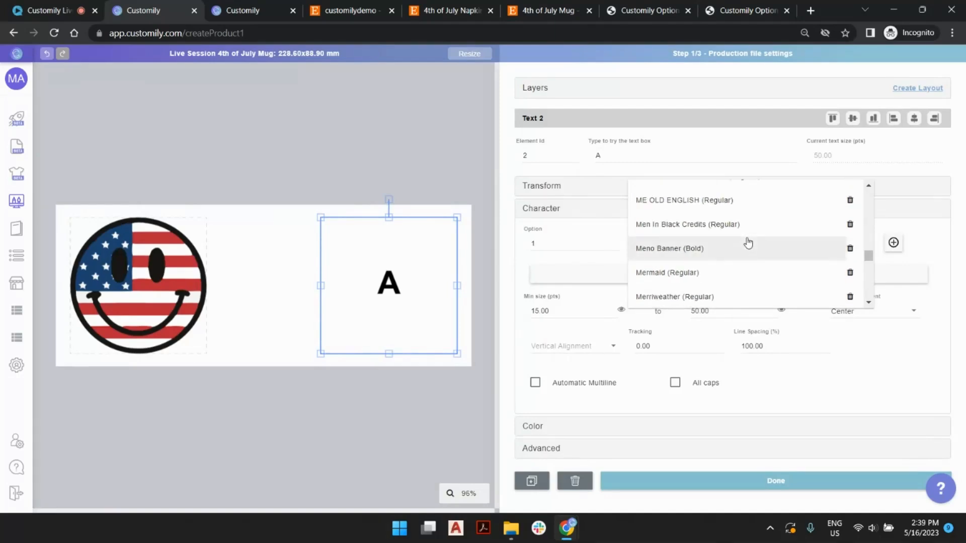
pyautogui.click(733, 225)
pyautogui.click(527, 299)
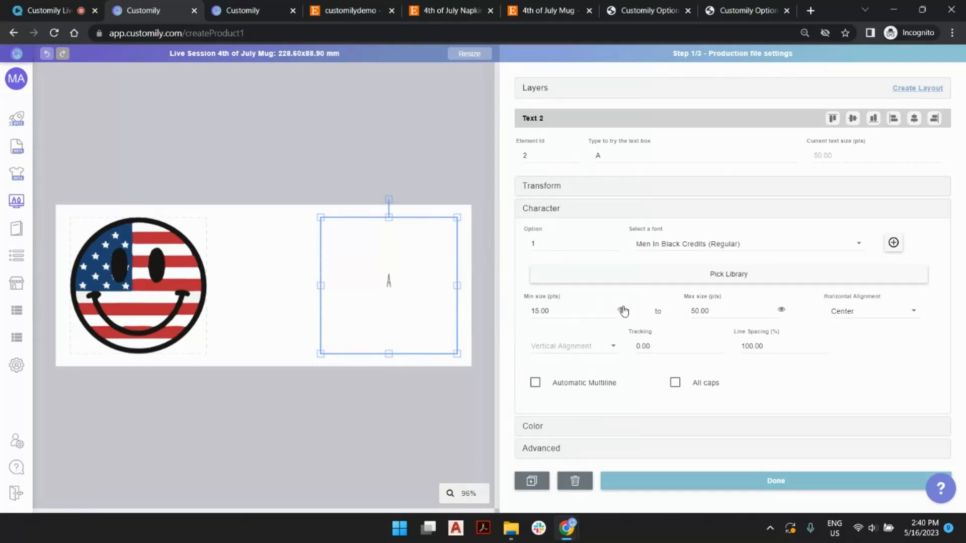
# Set the text's minimum size to 50 pts and enter "testing" as its sample text
pyautogui.moveTo(569, 313); pyautogui.dragTo(511, 305)
pyautogui.write('50')
pyautogui.click(612, 153)
pyautogui.write('testing')
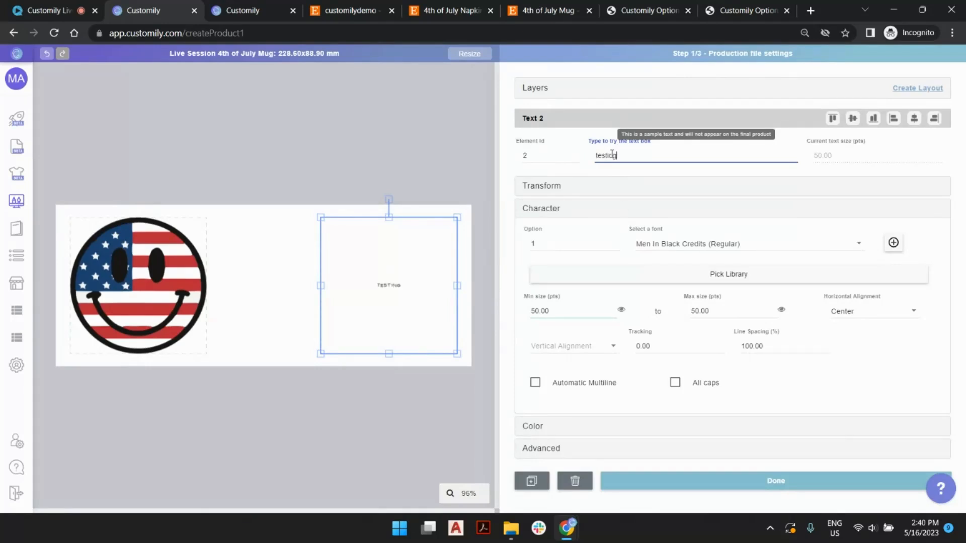
# Enable All caps for the text box and extend the sample text to "testing testing testing testing"
pyautogui.click(674, 384)
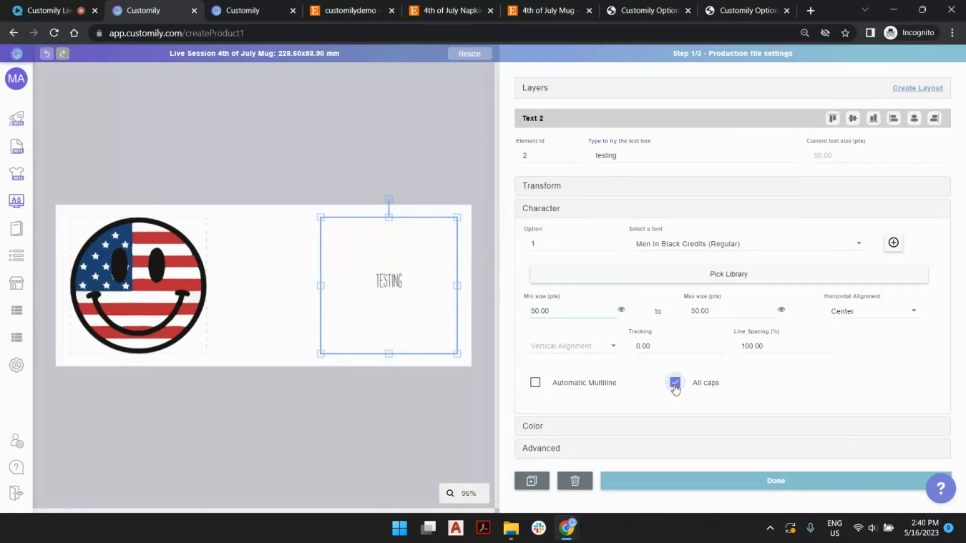
pyautogui.click(615, 153)
pyautogui.click(632, 153)
pyautogui.doubleClick(604, 154)
pyautogui.hotkey('ctrl', 'c')
pyautogui.hotkey('ctrl', 'v')
pyautogui.hotkey('ctrl', 'v')
pyautogui.hotkey('ctrl', 'v')
pyautogui.hotkey('ctrl', 'v')
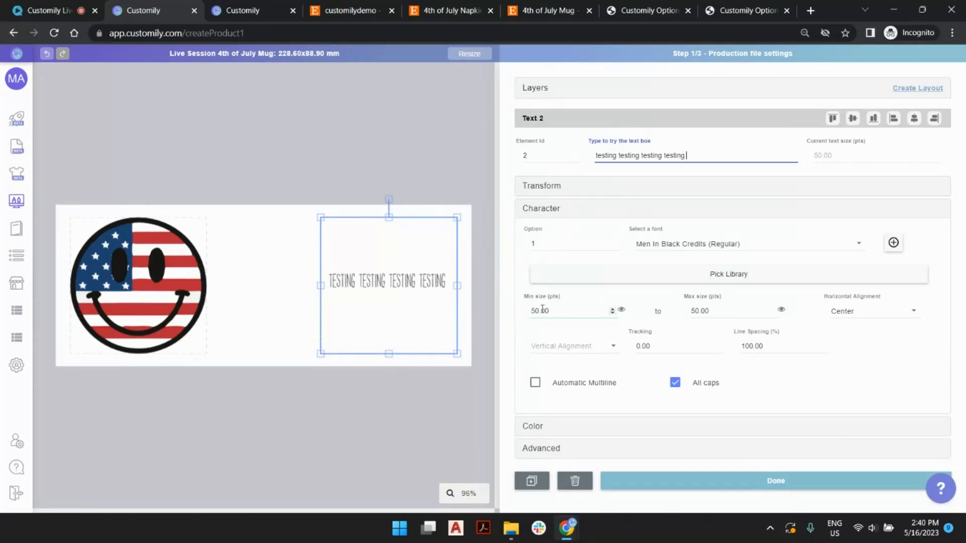
# Enable Automatic Multiline and lengthen the sample text to 24 repetitions of "testing" to try the line wrapping
pyautogui.click(535, 382)
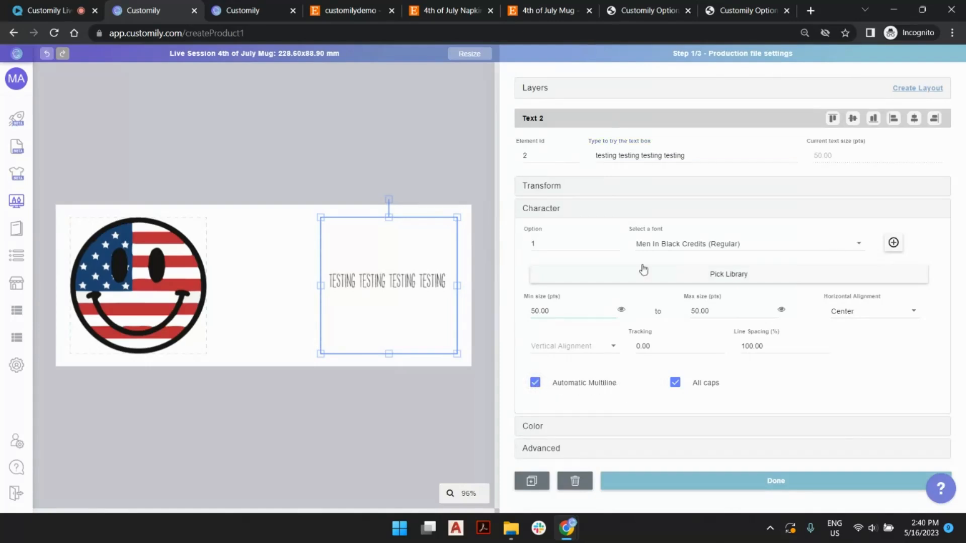
pyautogui.tripleClick(623, 157)
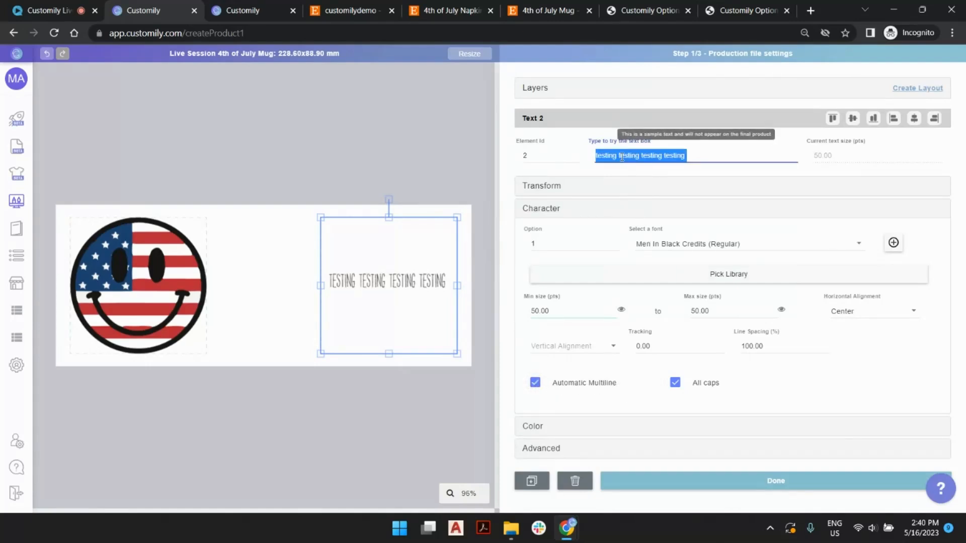
pyautogui.click(622, 157)
pyautogui.press('Return')
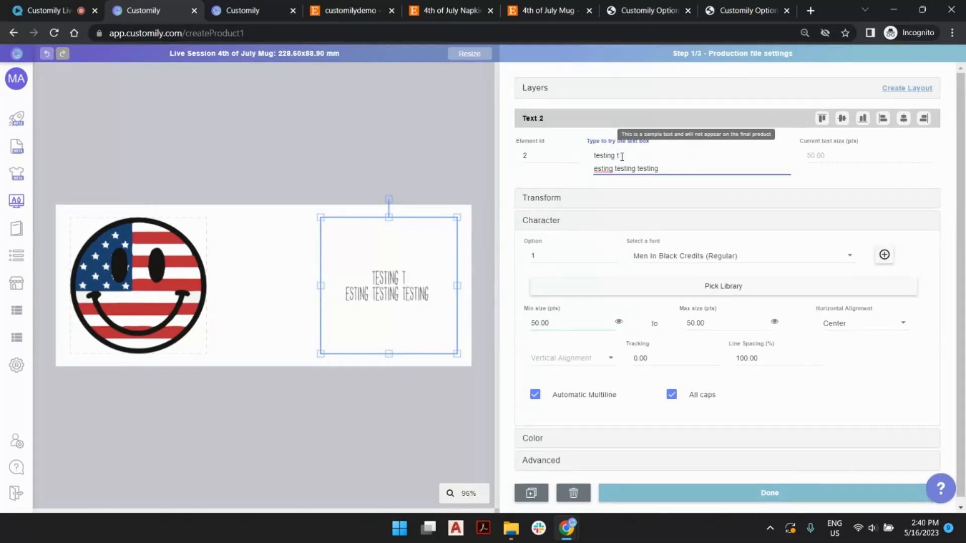
pyautogui.press('BackSpace')
pyautogui.click(700, 157)
pyautogui.write('testing testing testing testing testing')
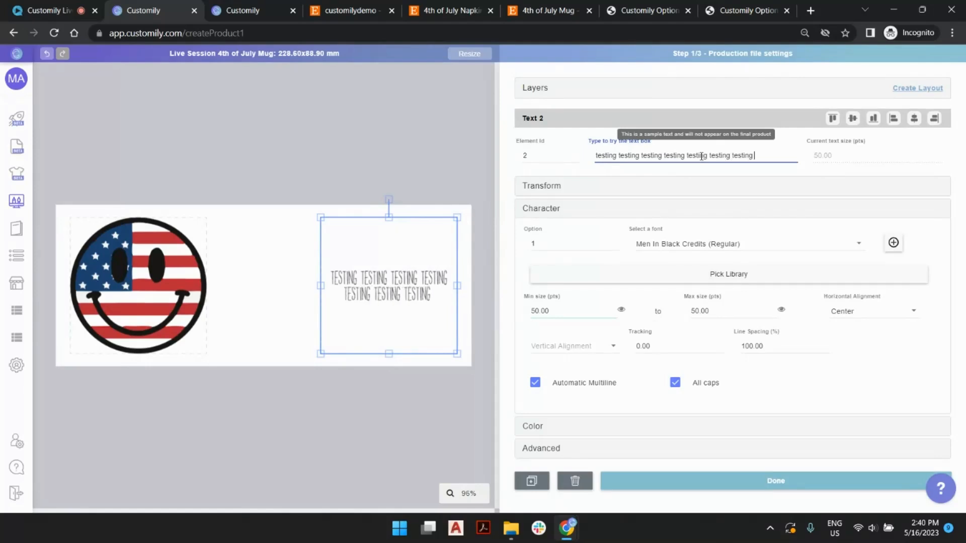
pyautogui.write(' testing testing testing testing testing testing testing')
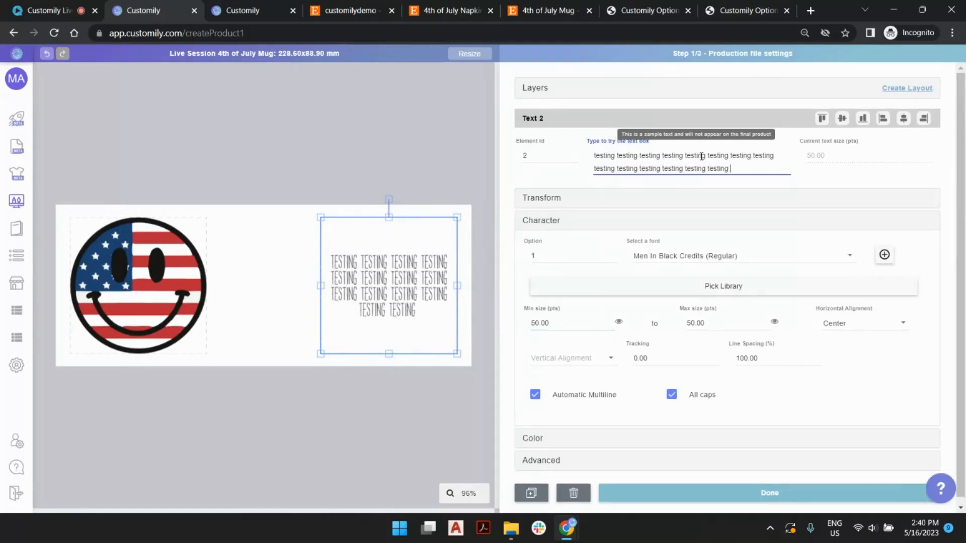
pyautogui.write(' testing testing testing testing testing testing')
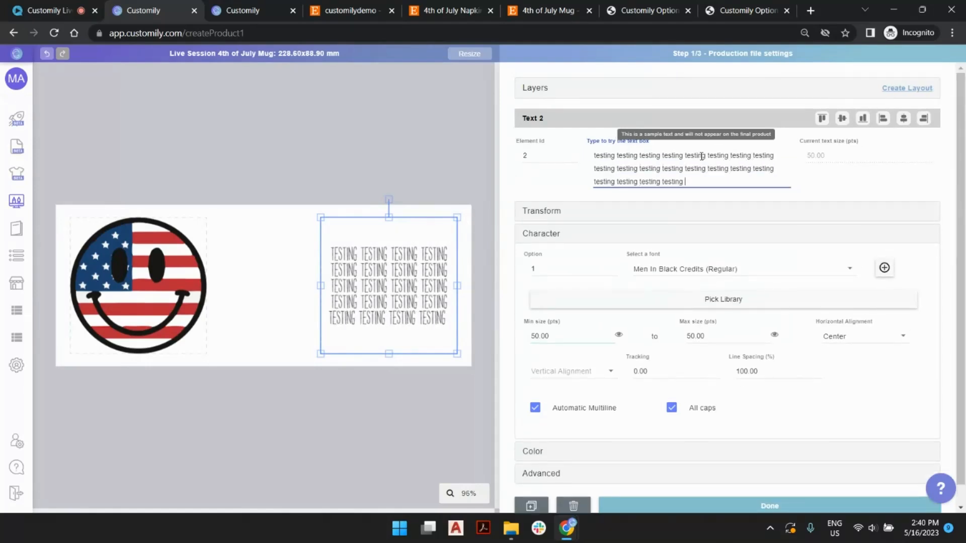
pyautogui.write(' testing testing')
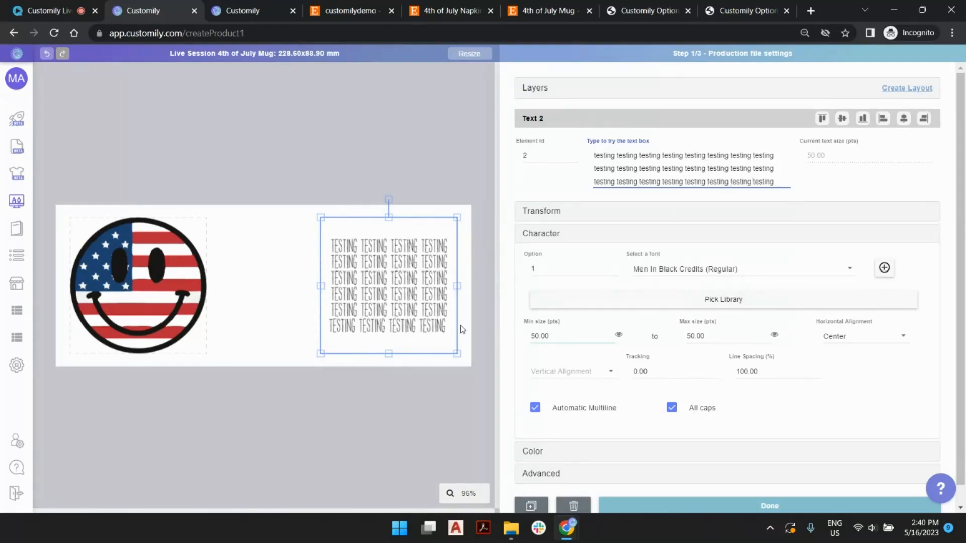
# Set the text's maximum size to 180 pts and reselect the text box
pyautogui.moveTo(728, 336); pyautogui.dragTo(666, 349)
pyautogui.write('180')
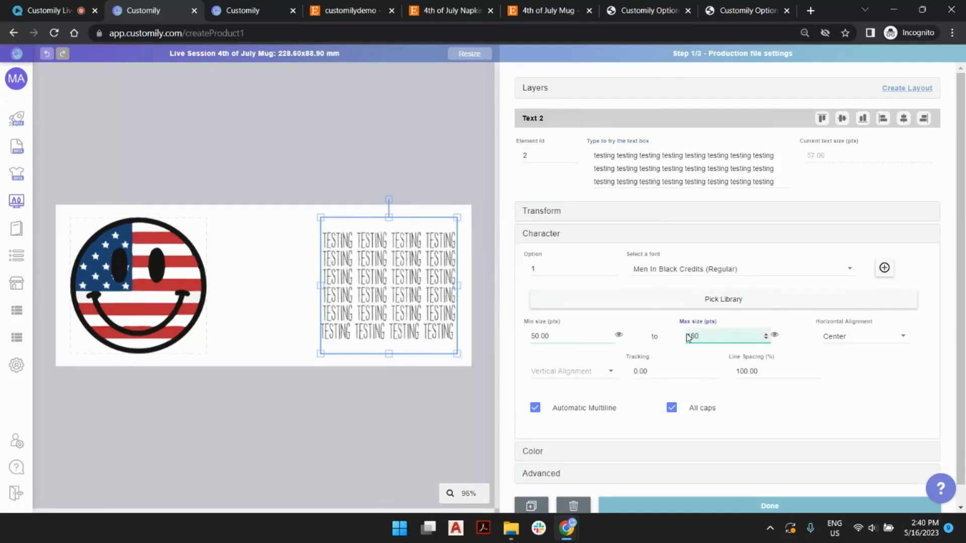
pyautogui.click(399, 141)
pyautogui.click(402, 265)
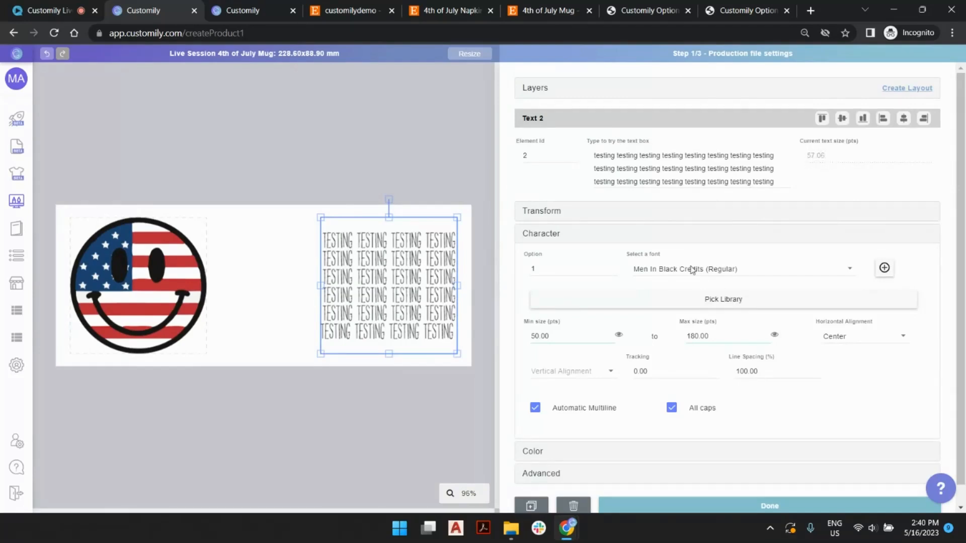
# Preview the sample text at its minimum size, then set the minimum size to 14 pts
pyautogui.click(620, 334)
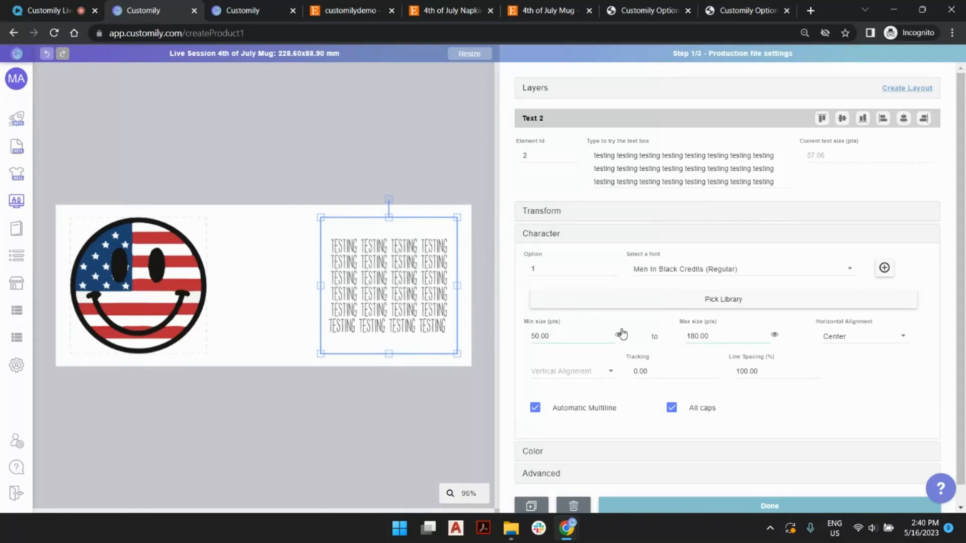
pyautogui.moveTo(575, 334); pyautogui.dragTo(515, 332)
pyautogui.write('14')
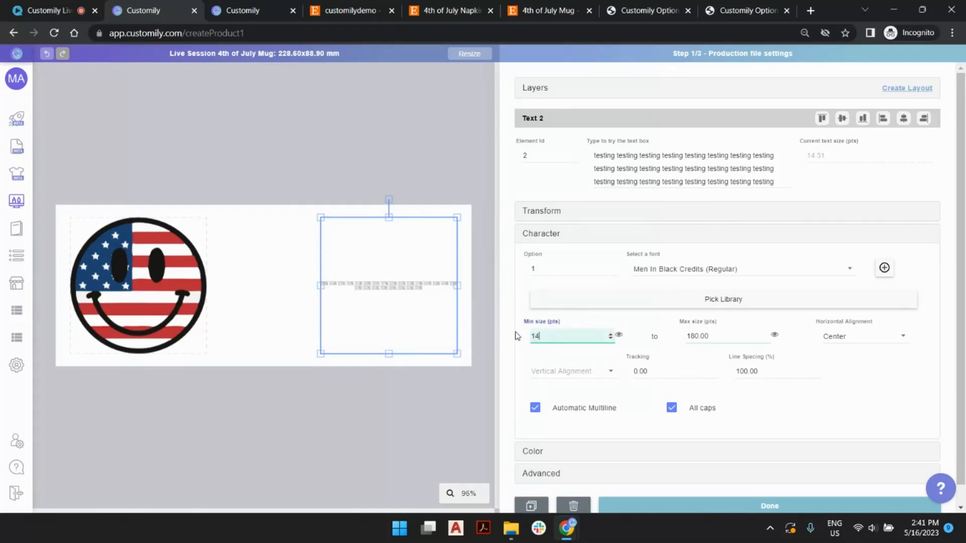
# Set the text box's minimum size to 140 pts, deselect the box and dismiss the browser notification
pyautogui.write('0')
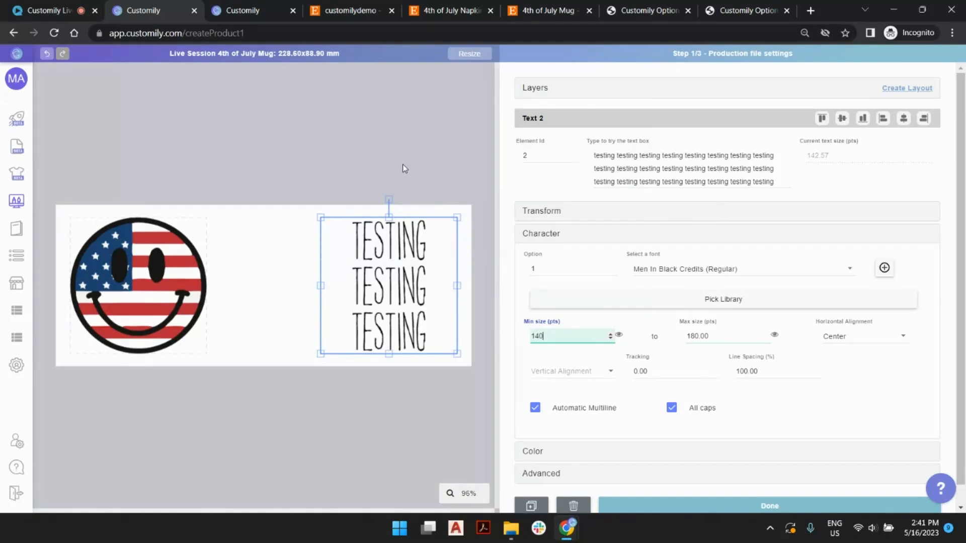
pyautogui.click(403, 129)
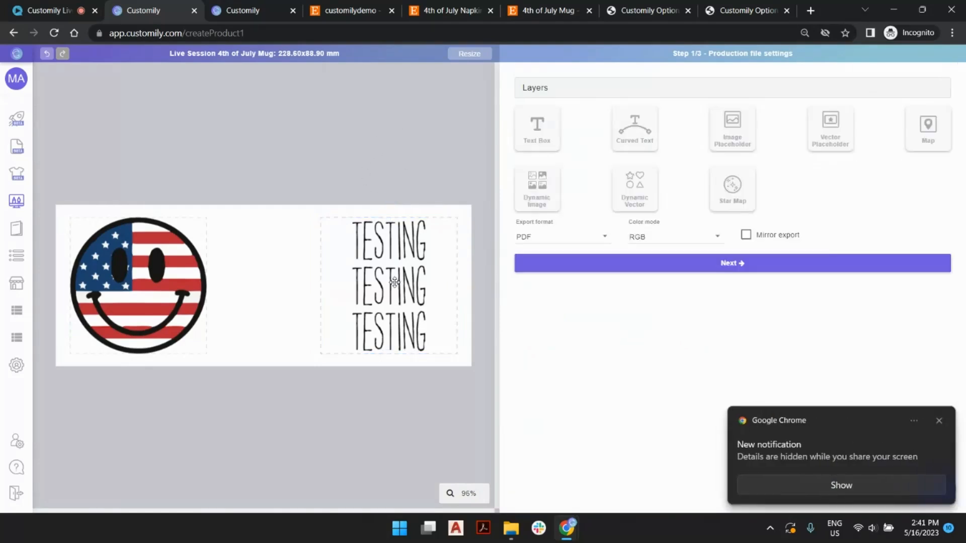
pyautogui.click(938, 421)
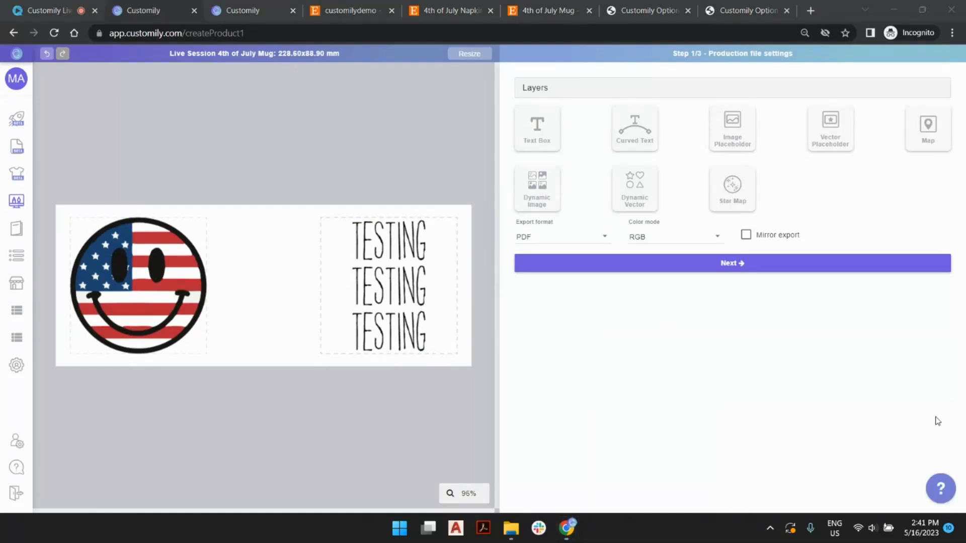
# Reselect the text box and shorten its sample text to "testing testing testing"
pyautogui.click(410, 252)
pyautogui.tripleClick(776, 180)
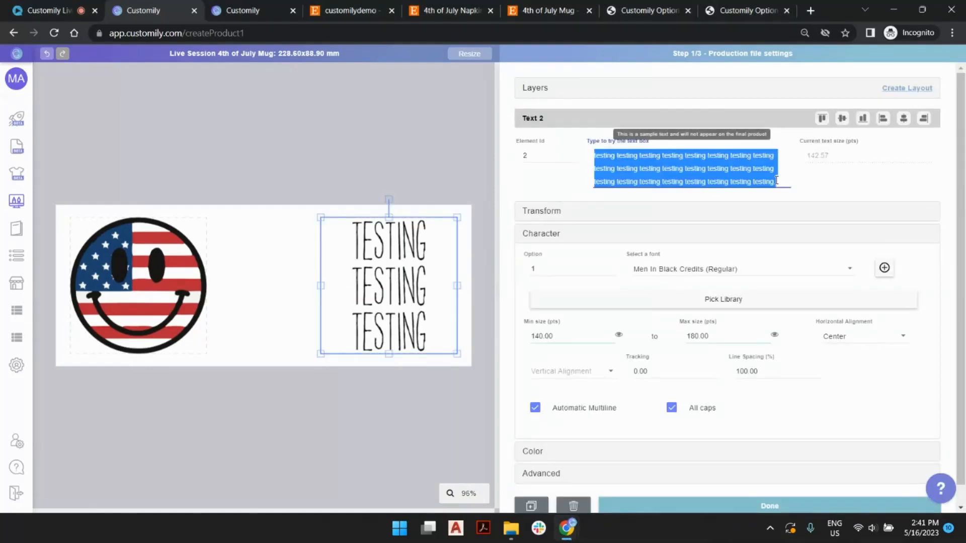
pyautogui.moveTo(650, 155); pyautogui.dragTo(764, 182)
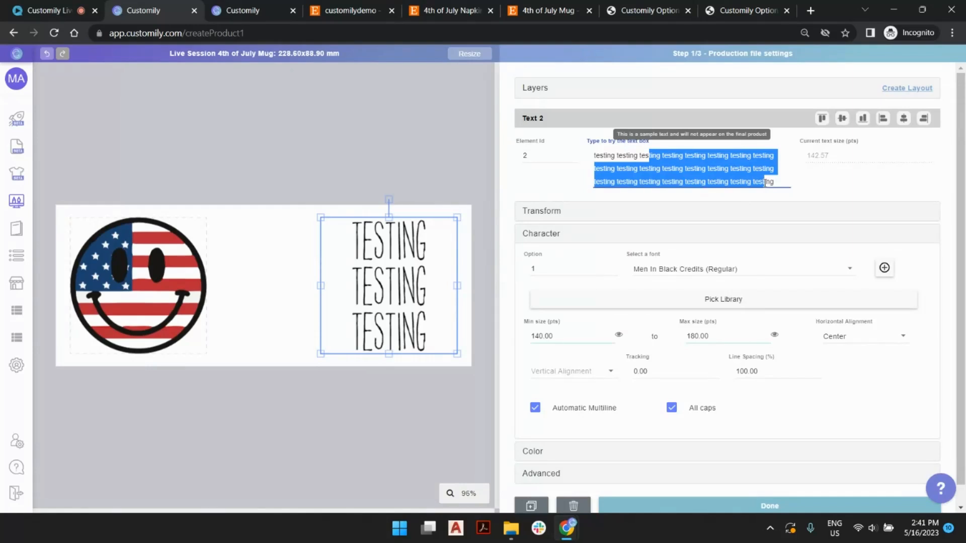
pyautogui.press('BackSpace')
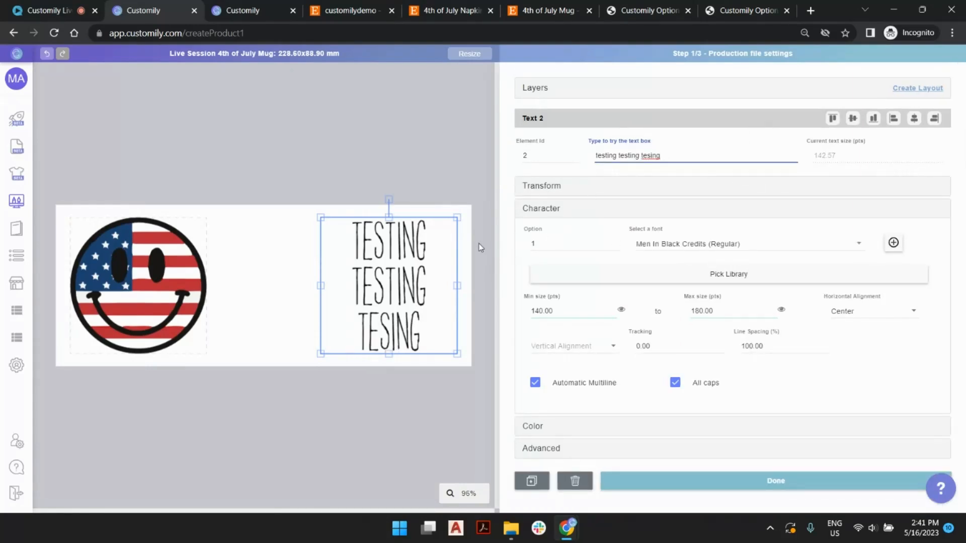
pyautogui.doubleClick(649, 155)
pyautogui.write('testing')
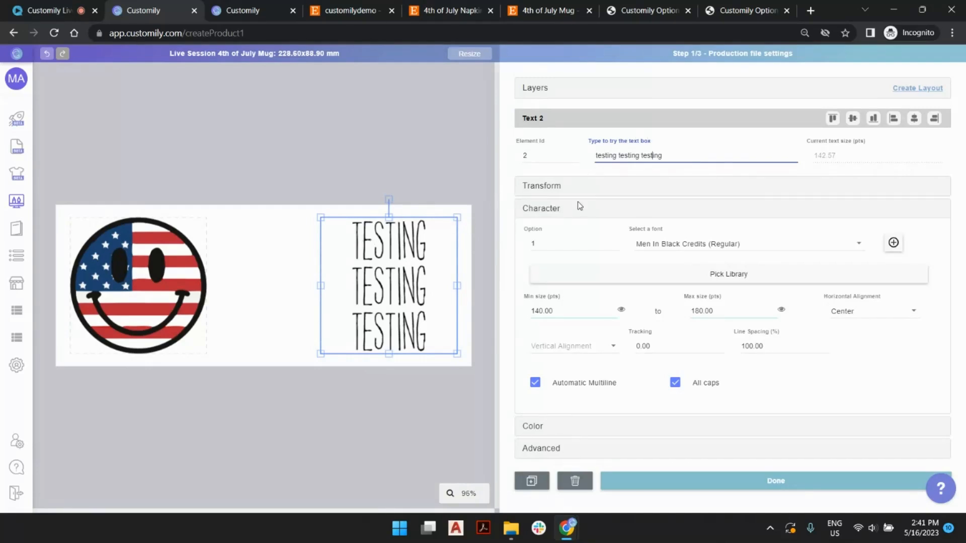
# Try the wrapping of one unbroken word by making the sample text "testing" repeated three times without spaces, splitting it before the second "g"
pyautogui.doubleClick(622, 151)
pyautogui.click(622, 152)
pyautogui.moveTo(674, 153); pyautogui.dragTo(619, 157)
pyautogui.press('BackSpace')
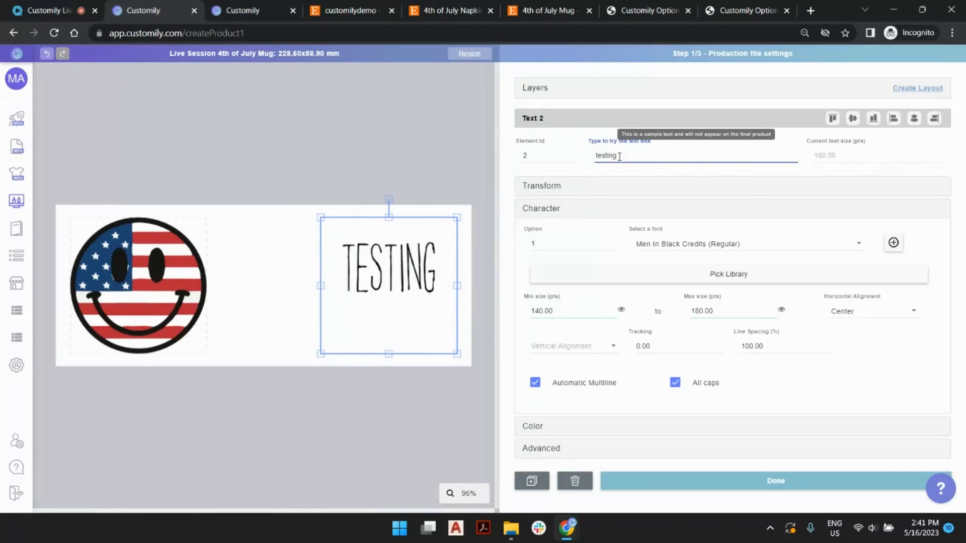
pyautogui.hotkey('ctrl', 'v')
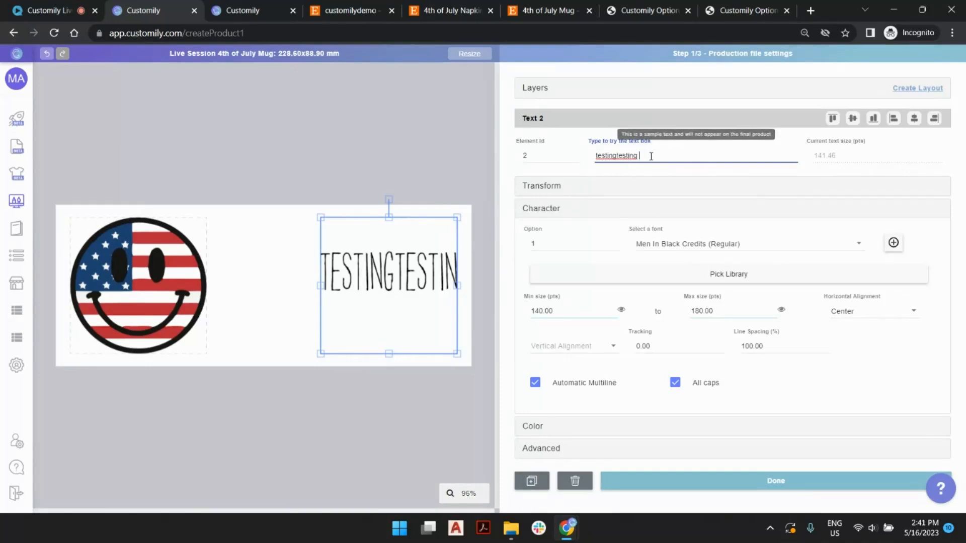
pyautogui.hotkey('ctrl', 'v')
pyautogui.press('Return')
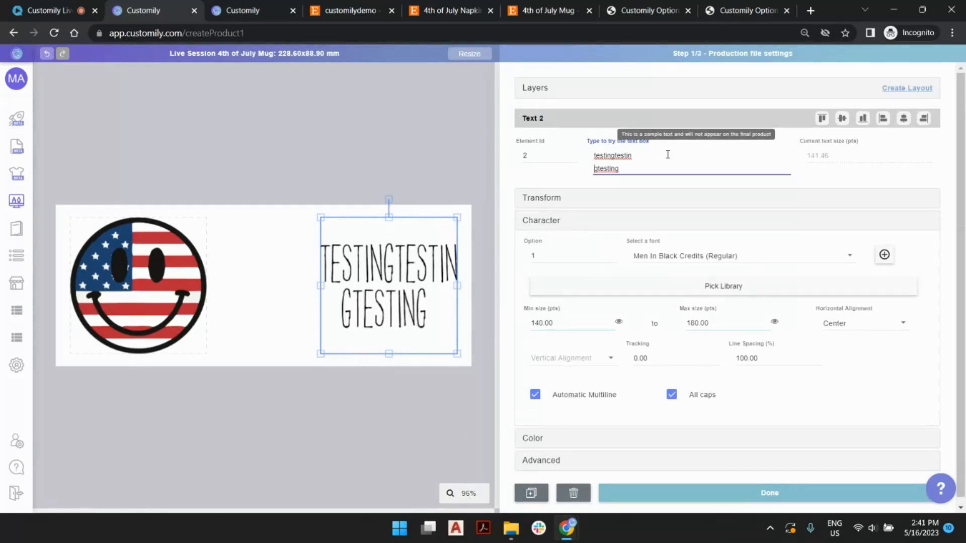
# Replace the whole sample text with the phrase "the ... family" containing a long surname
pyautogui.moveTo(628, 170); pyautogui.dragTo(583, 145)
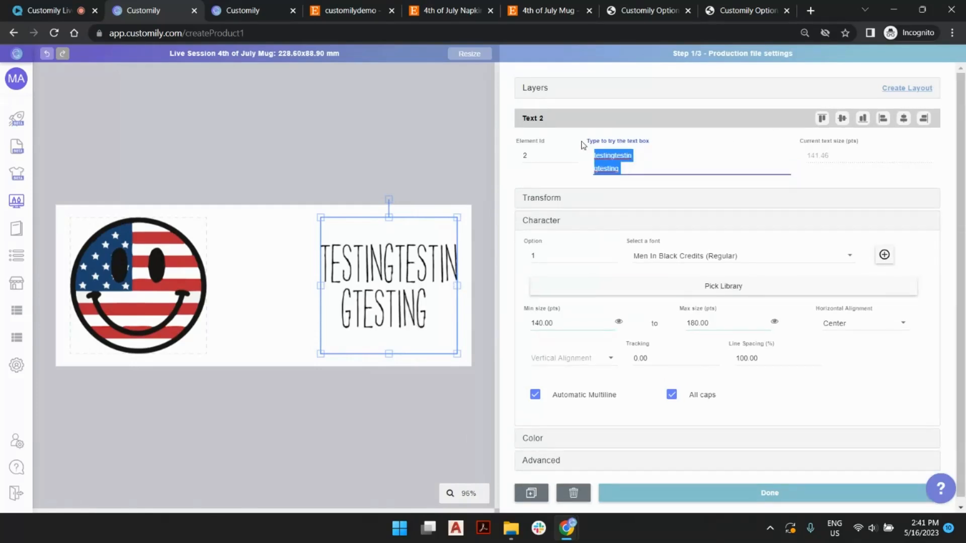
pyautogui.write('the rober')
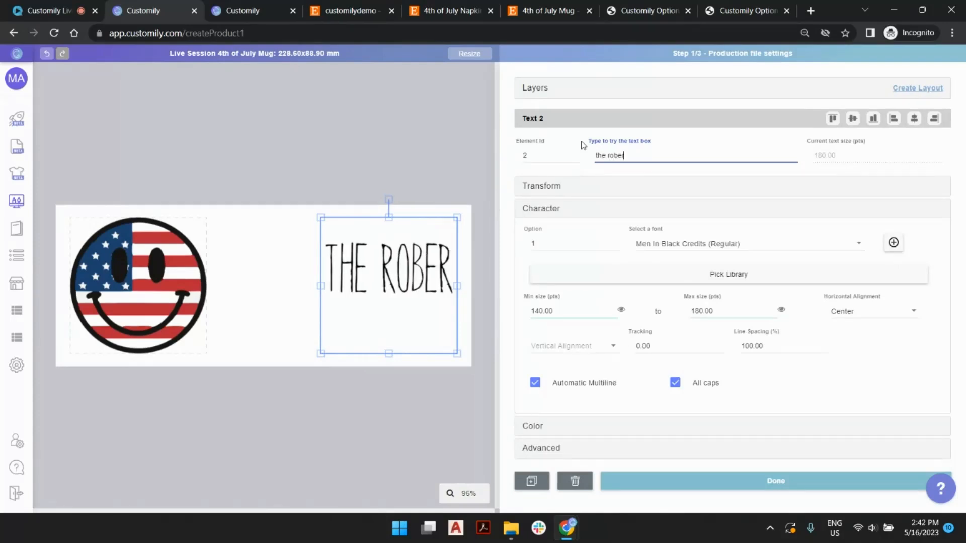
pyautogui.write('tson ')
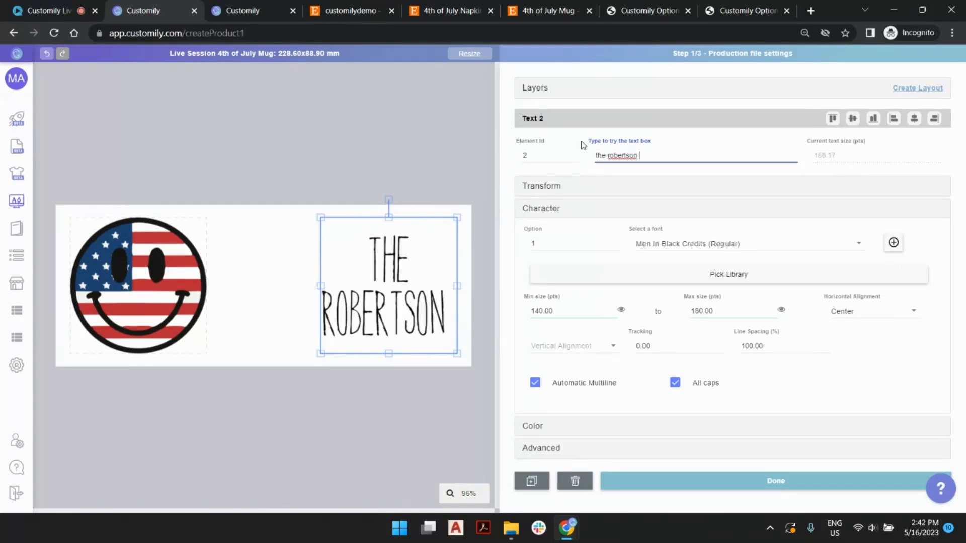
pyautogui.write('family')
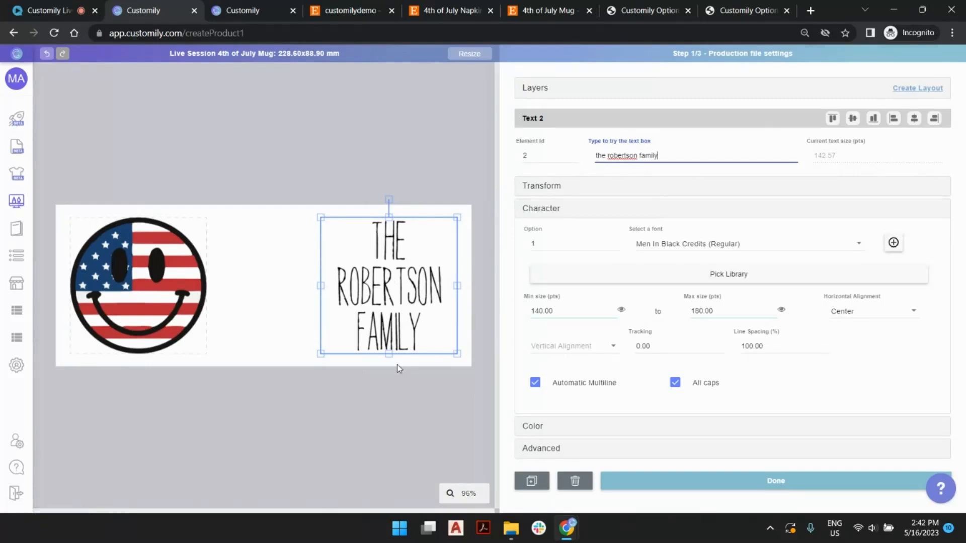
# Swap the surname in the sample text for a shorter one and break the phrase into three lines, one word each
pyautogui.doubleClick(612, 155)
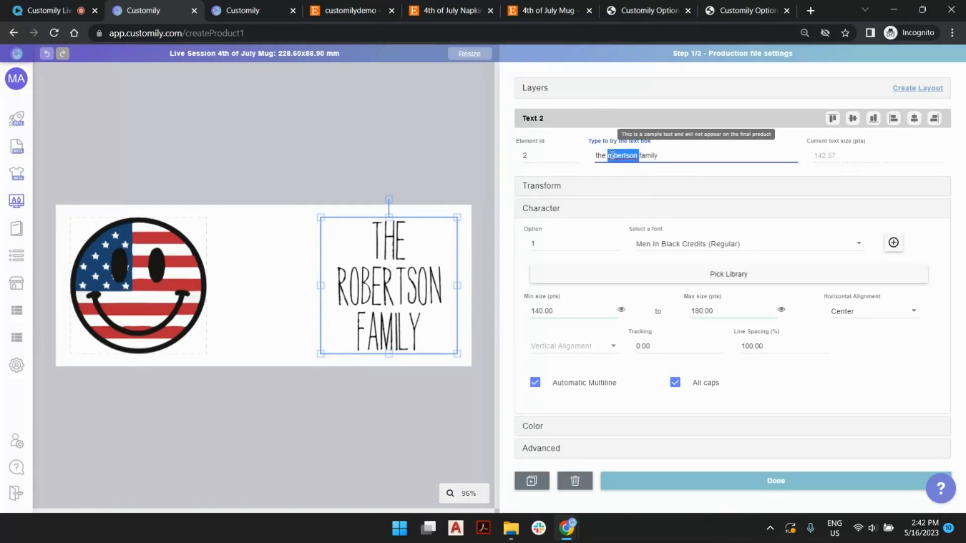
pyautogui.write('smith')
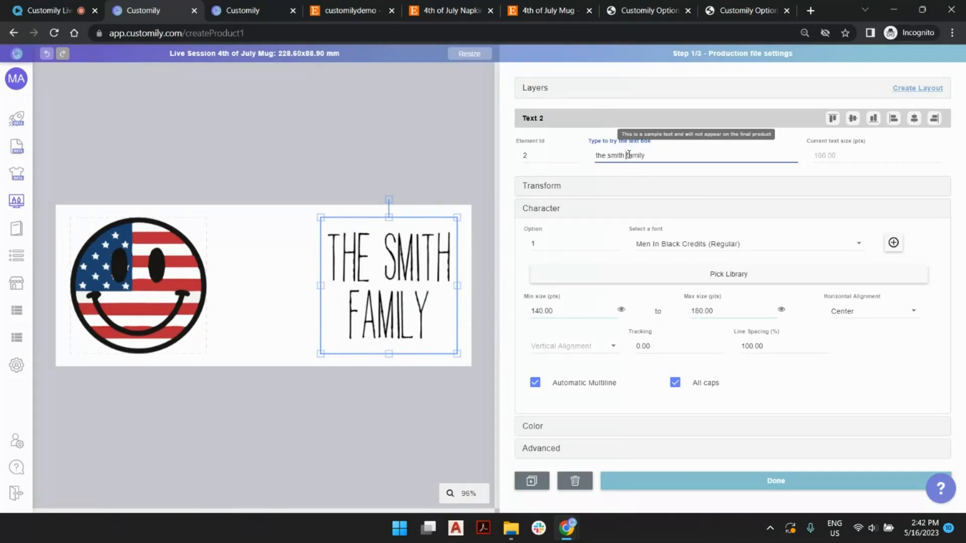
pyautogui.click(609, 156)
pyautogui.press('BackSpace')
pyautogui.press('Return')
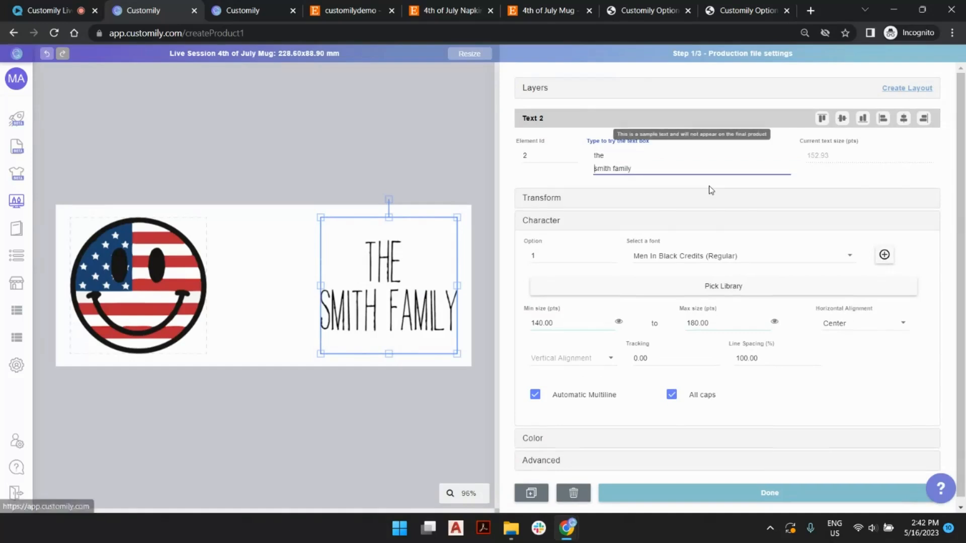
pyautogui.click(613, 168)
pyautogui.press('BackSpace')
pyautogui.press('Return')
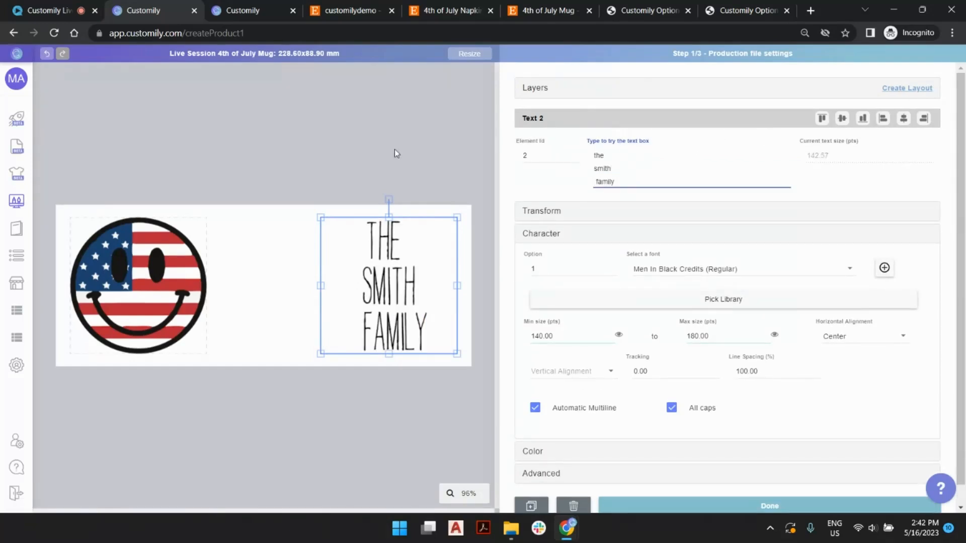
# Remove the stray spaces around the sample text's line breaks and deselect the text box
pyautogui.click(636, 153)
pyautogui.press('BackSpace')
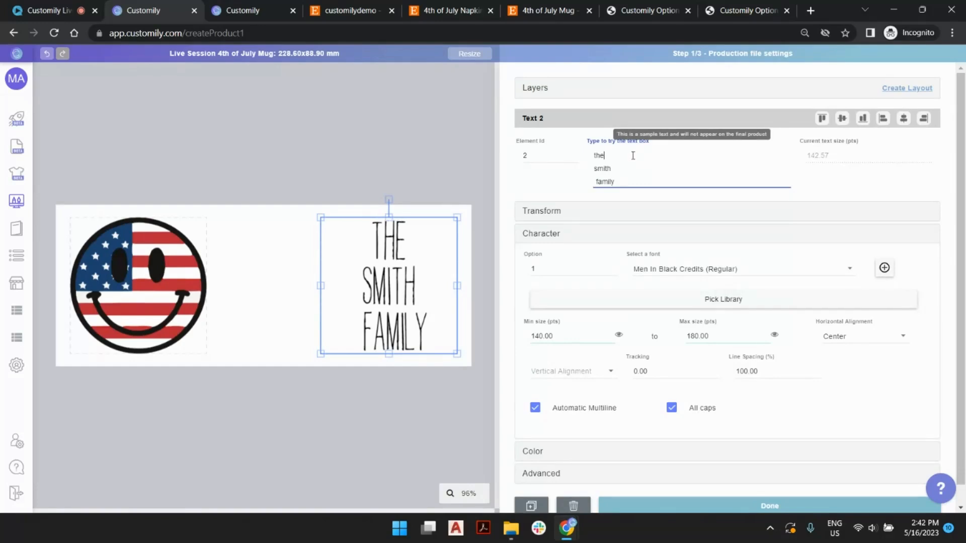
pyautogui.click(630, 168)
pyautogui.press('BackSpace')
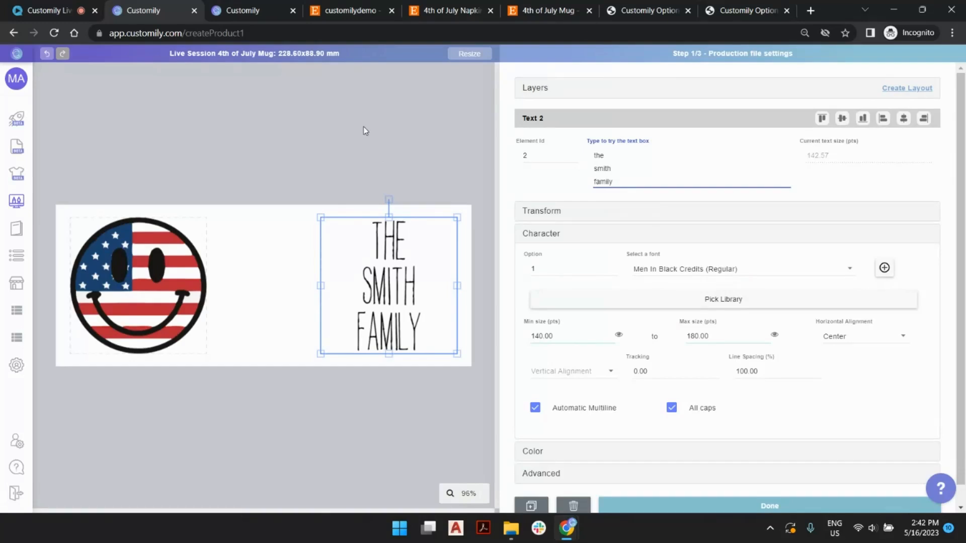
pyautogui.click(364, 128)
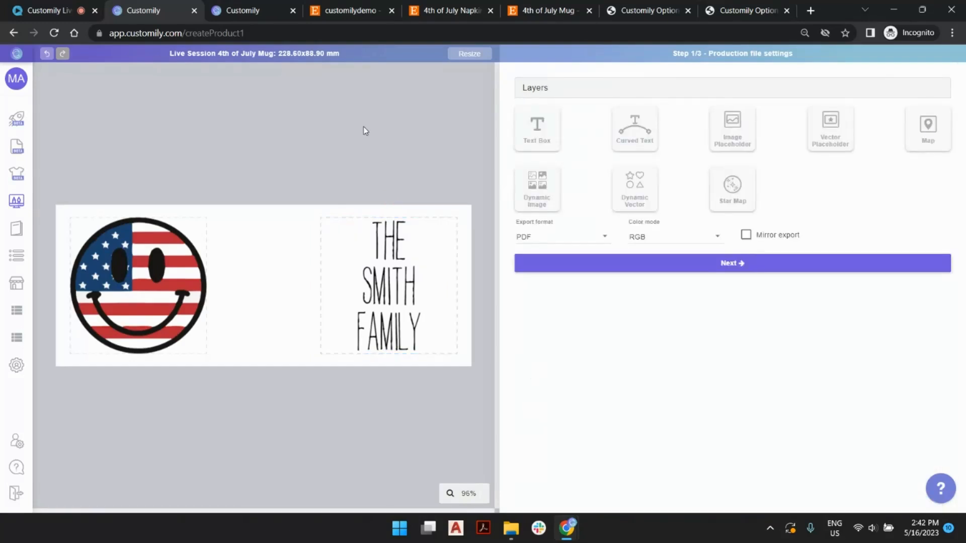
# Set the text box's vertical alignment to Center and deselect the box
pyautogui.click(343, 247)
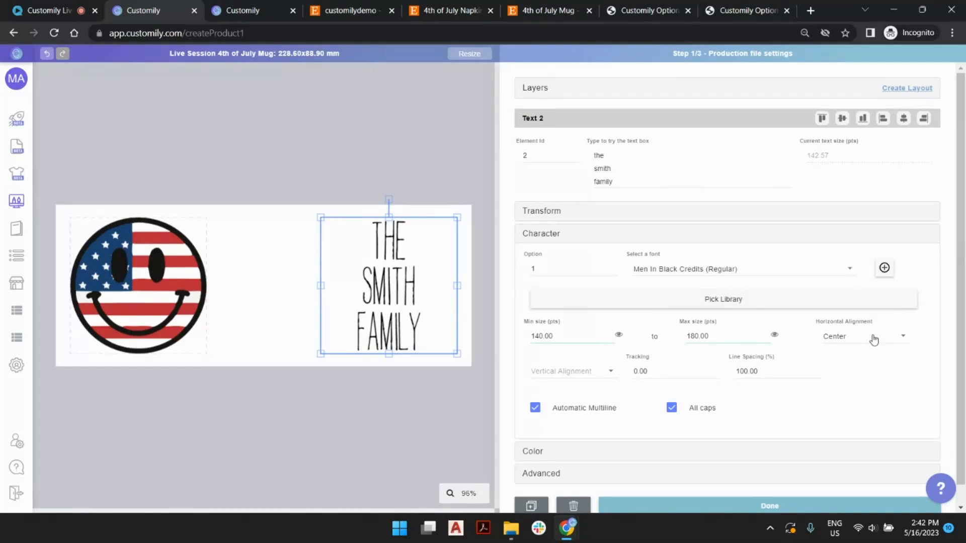
pyautogui.click(573, 371)
pyautogui.click(556, 396)
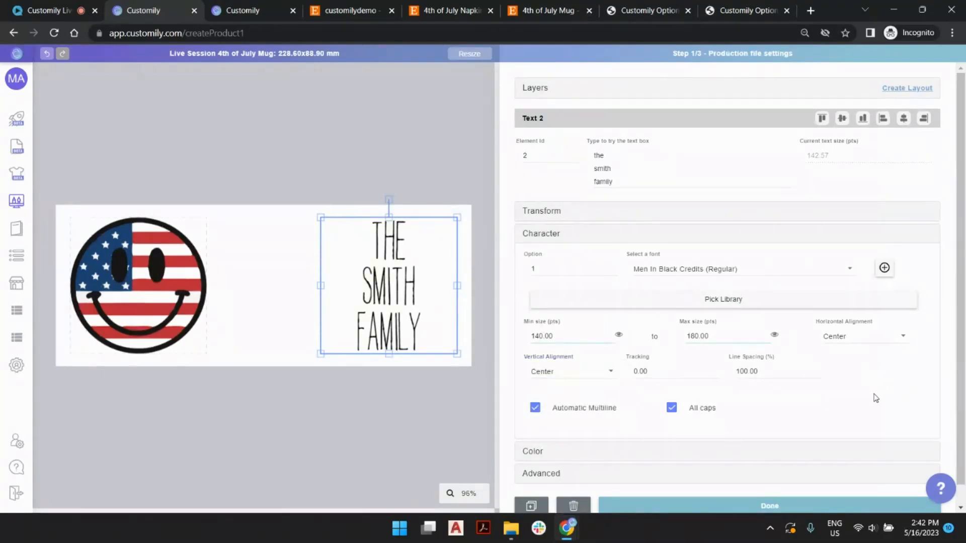
pyautogui.click(424, 180)
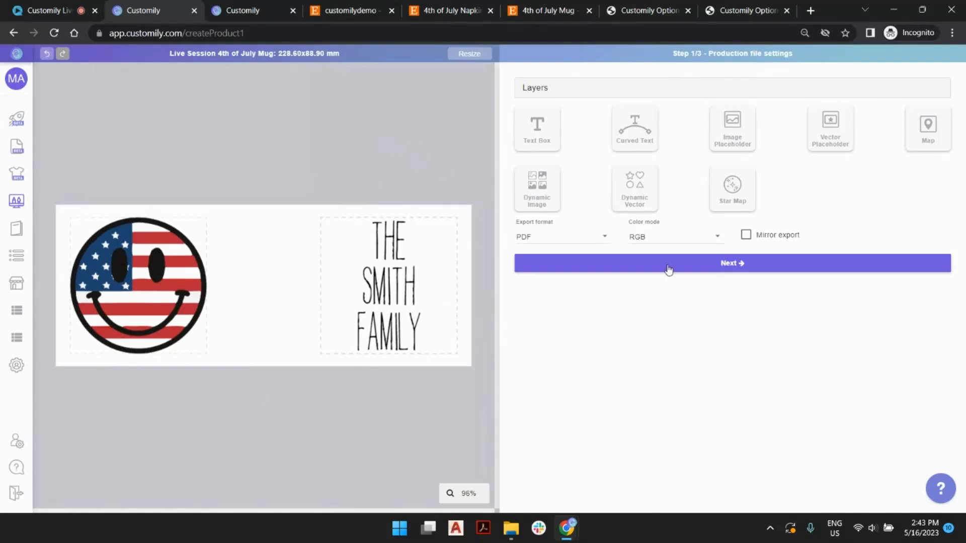
# Continue to the preview settings and upload base.png from the 5-16 folder as the background image
pyautogui.click(668, 270)
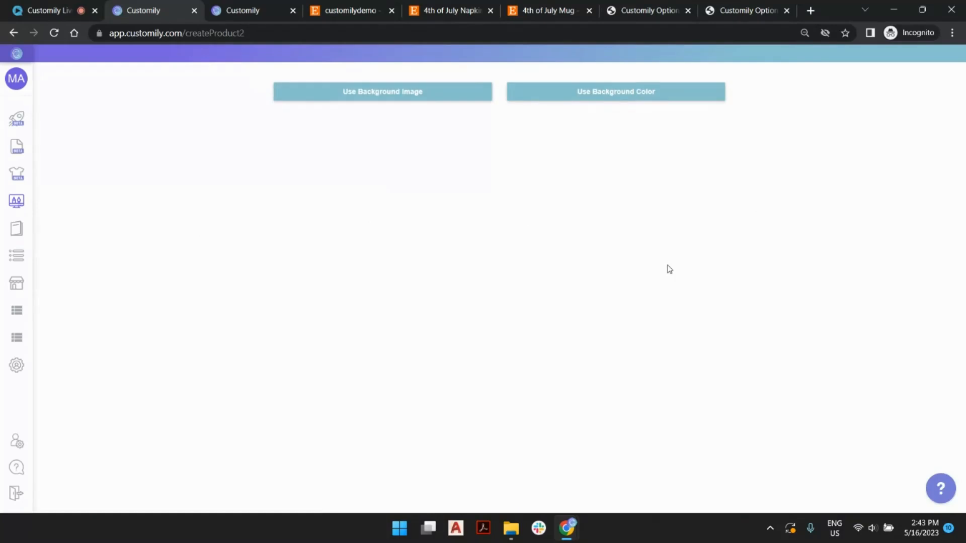
pyautogui.click(440, 95)
pyautogui.click(445, 115)
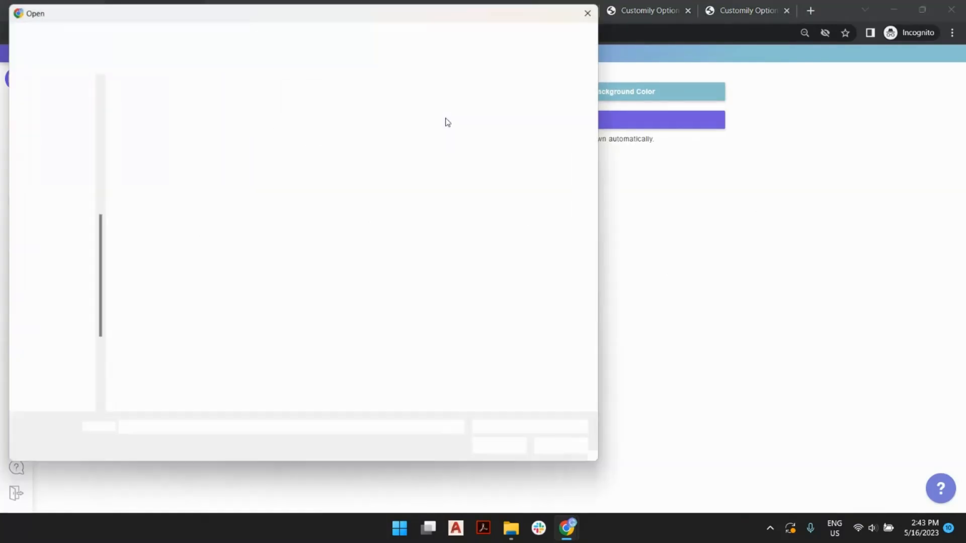
pyautogui.click(137, 103)
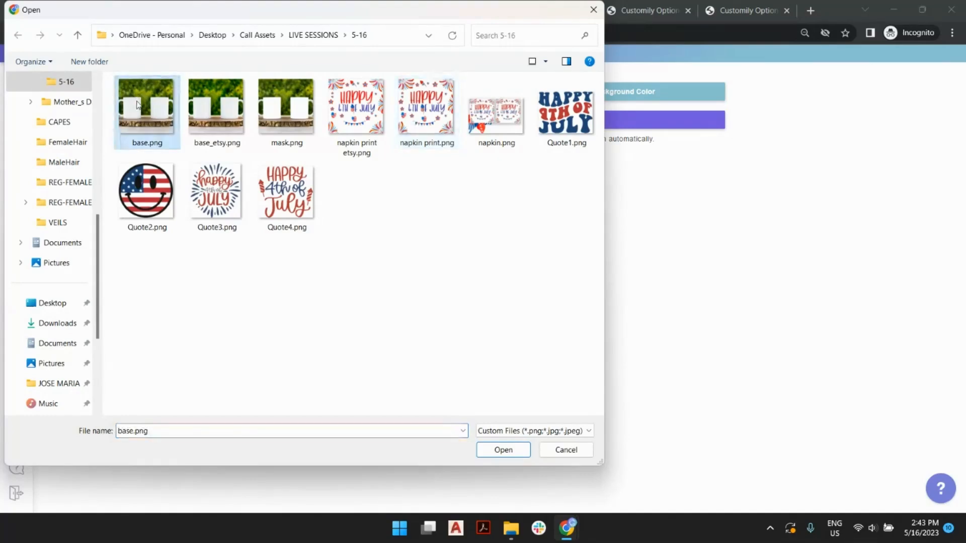
pyautogui.doubleClick(135, 102)
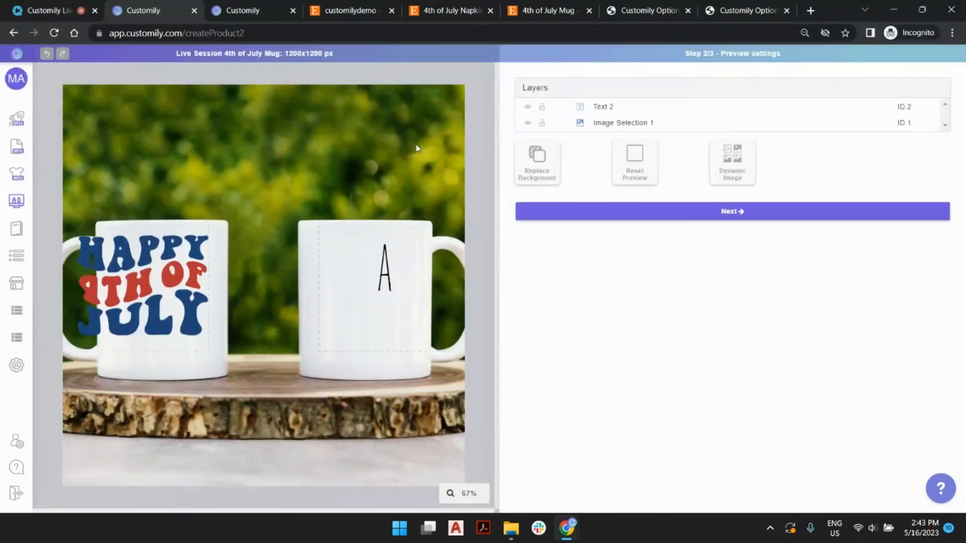
# Select the Text 2 and Image Selection 1 layers together, then scale them down and reposition them to fit the two mugs
pyautogui.click(630, 123)
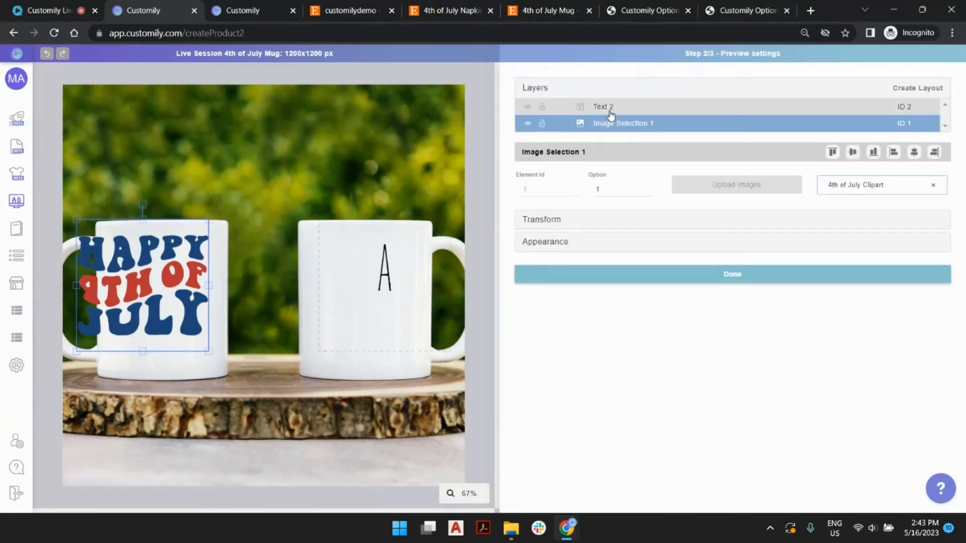
pyautogui.keyDown('shift'); pyautogui.click(611, 113); pyautogui.keyUp('shift')
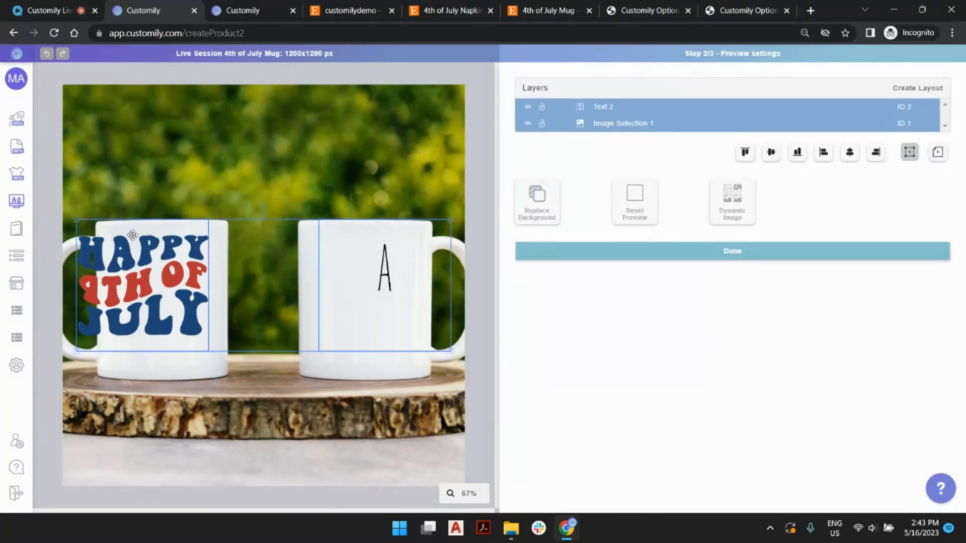
pyautogui.moveTo(156, 264); pyautogui.dragTo(186, 279)
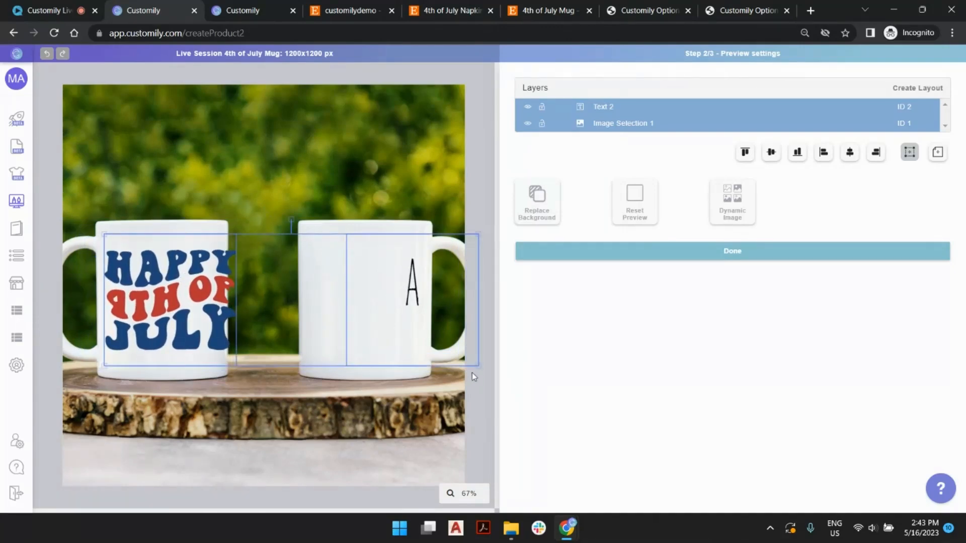
pyautogui.moveTo(478, 366); pyautogui.dragTo(424, 347)
pyautogui.moveTo(172, 293); pyautogui.dragTo(175, 300)
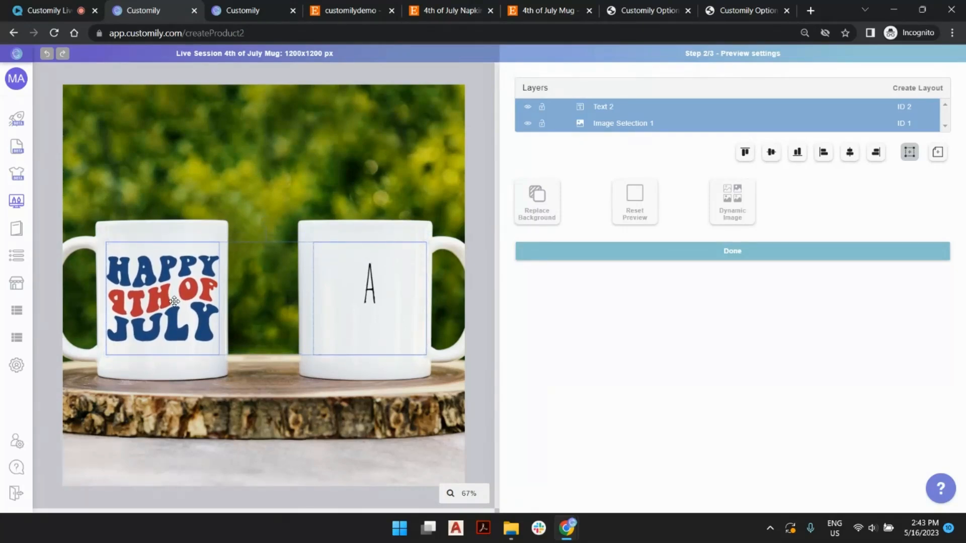
# Nudge the text box slightly left to center it on its mug, then select the clipart on the other mug
pyautogui.click(357, 263)
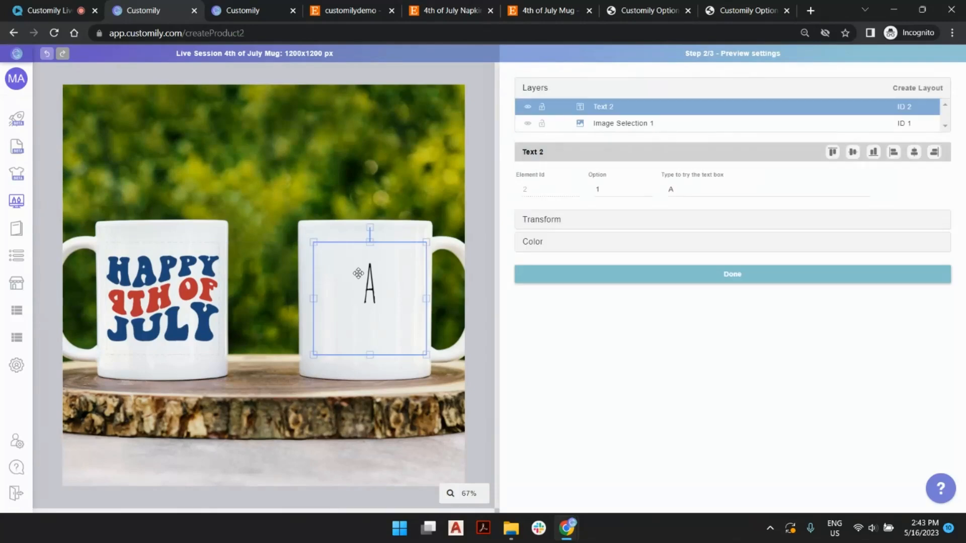
pyautogui.press('Left')
pyautogui.press('Left')
pyautogui.press('Left')
pyautogui.press('Left')
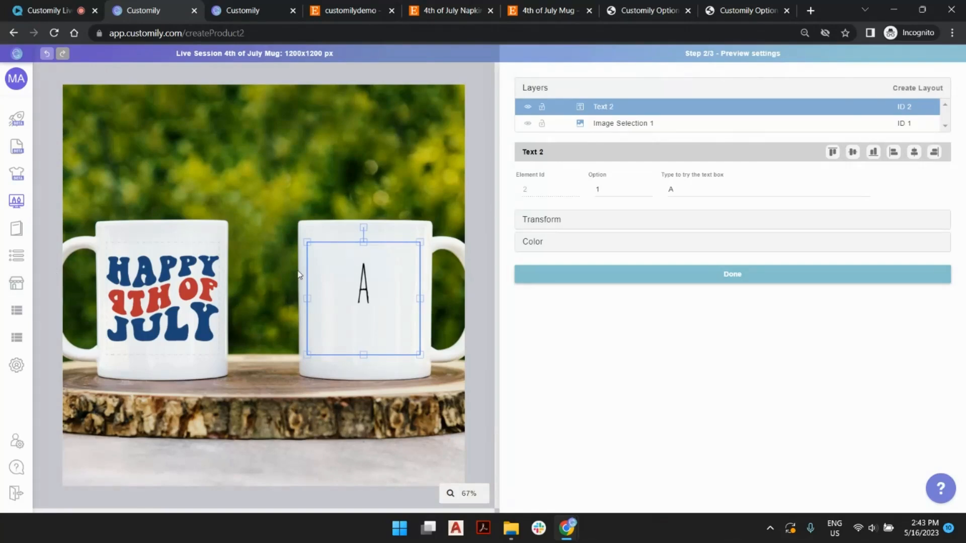
pyautogui.click(127, 290)
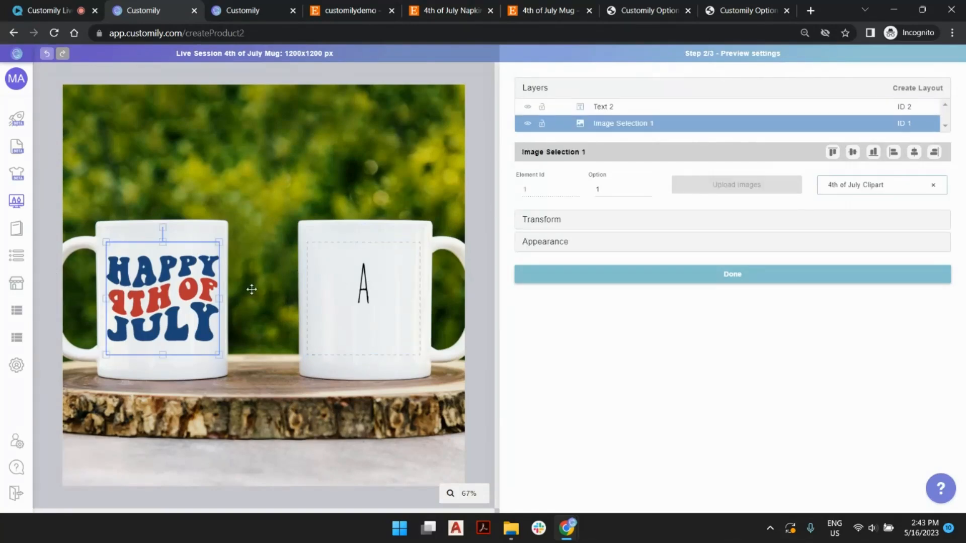
# Preview clipart option 2 on its mug and enter A, b and c on separate lines as the Text 2 sample text
pyautogui.click(647, 188)
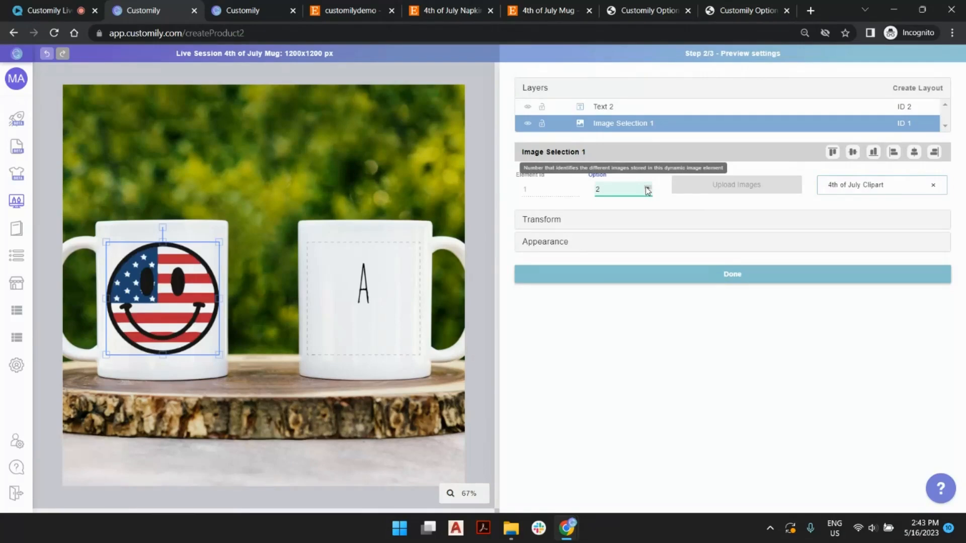
pyautogui.click(347, 265)
pyautogui.click(693, 183)
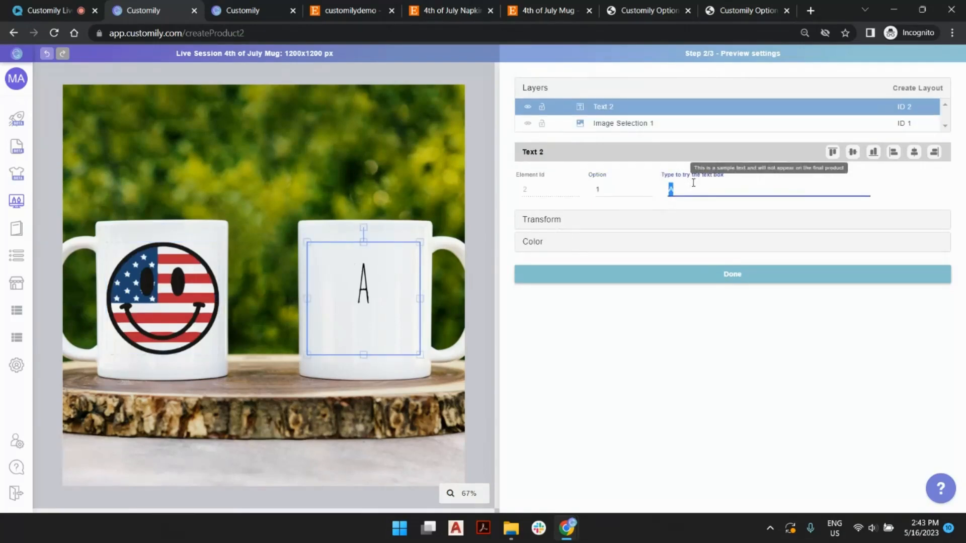
pyautogui.press('End')
pyautogui.press('Return')
pyautogui.write('b')
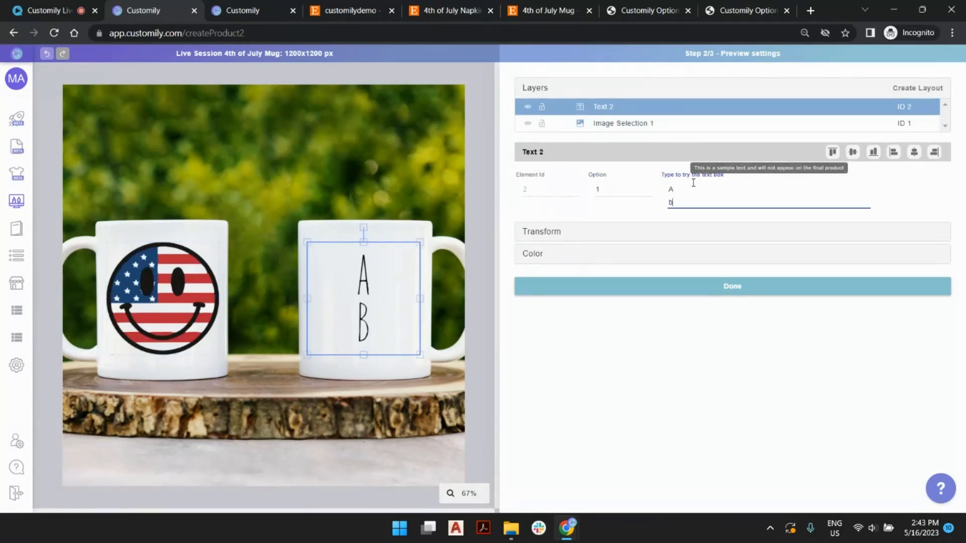
pyautogui.press('Return')
pyautogui.write('c')
pyautogui.click(405, 75)
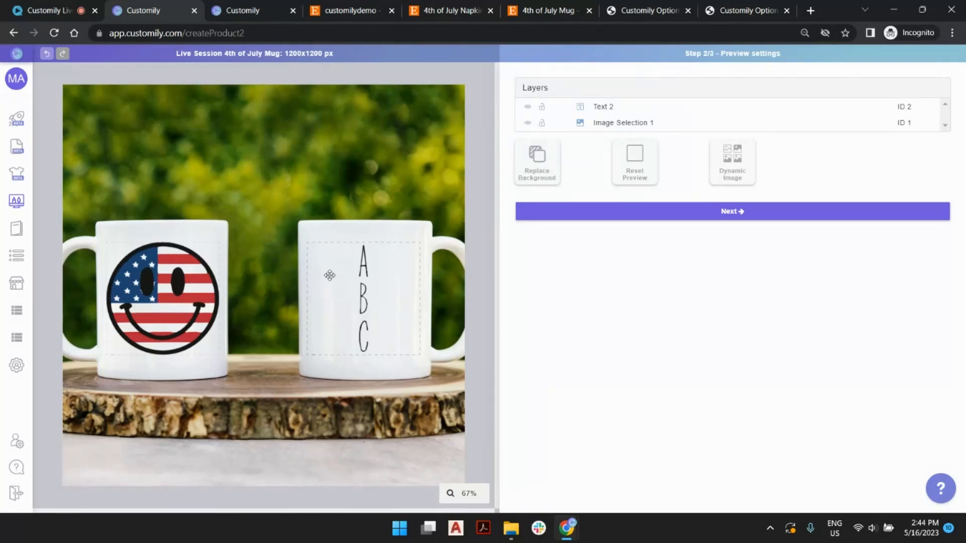
# Enlarge the smiley clipart until it extends well beyond its mug, then deselect it
pyautogui.click(177, 290)
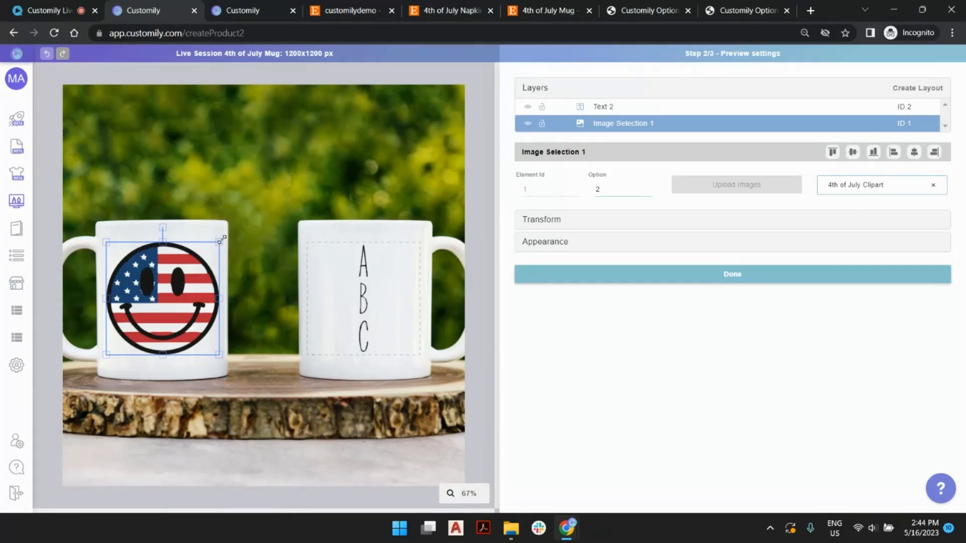
pyautogui.moveTo(221, 238); pyautogui.dragTo(364, 123)
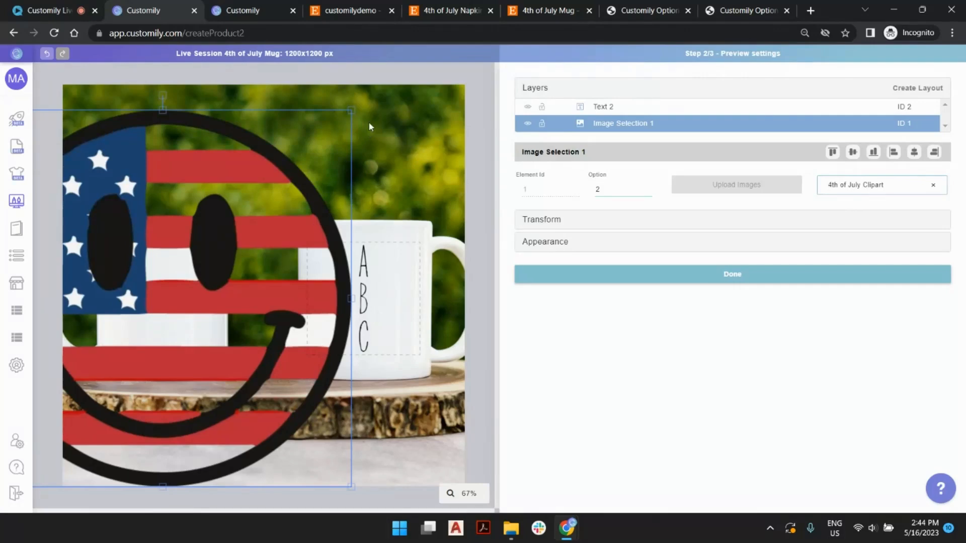
pyautogui.moveTo(349, 110); pyautogui.dragTo(274, 192)
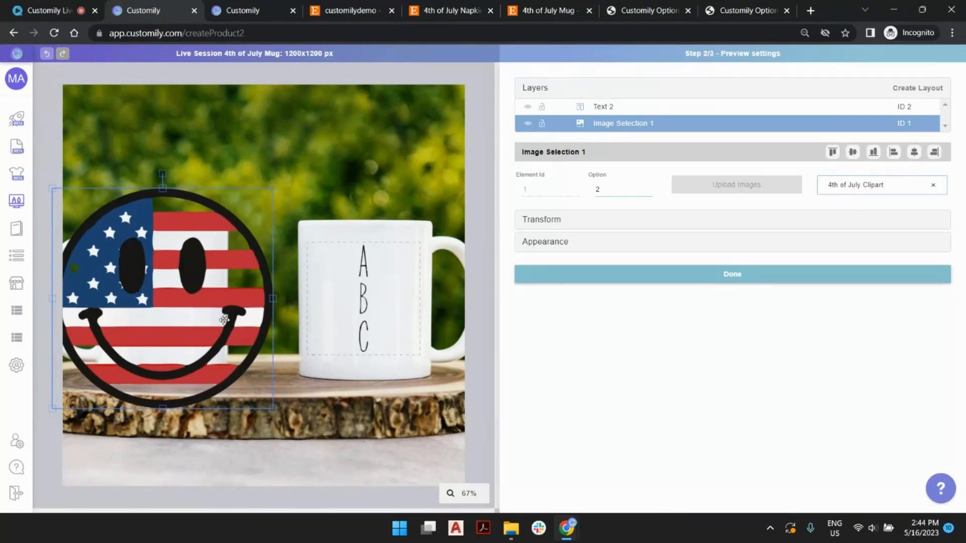
pyautogui.click(360, 77)
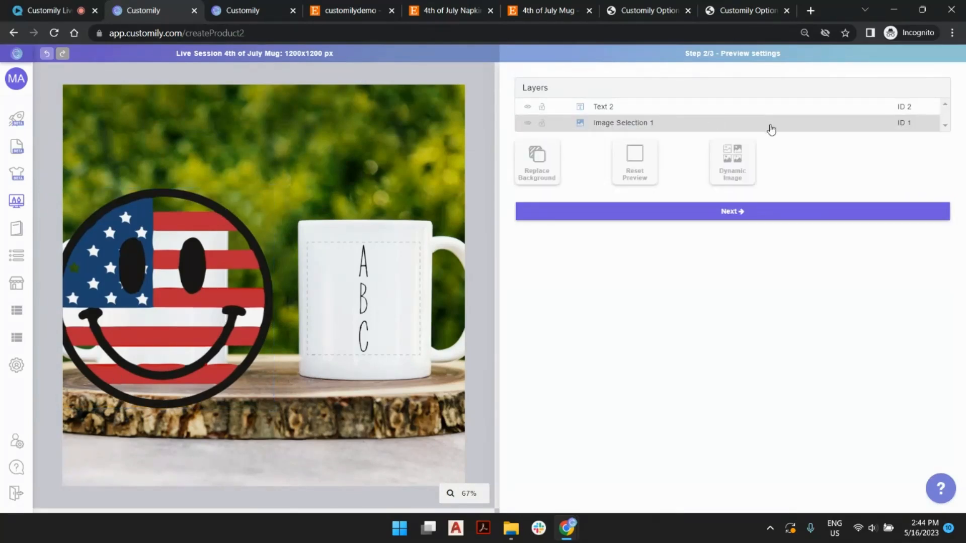
# Add a dynamic image to the preview and upload mask.png from the 5-16 folder into it
pyautogui.moveTo(704, 53); pyautogui.dragTo(757, 53)
pyautogui.click(738, 68)
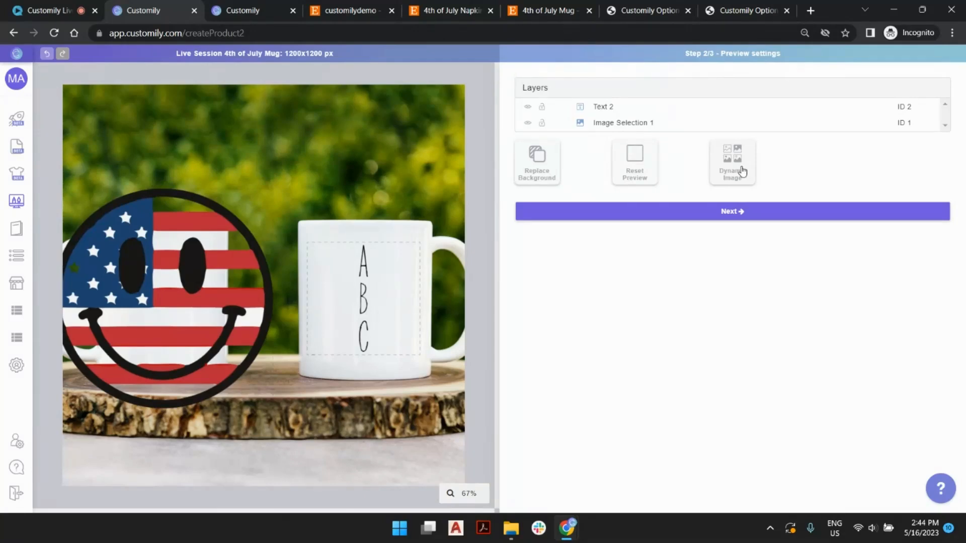
pyautogui.click(742, 172)
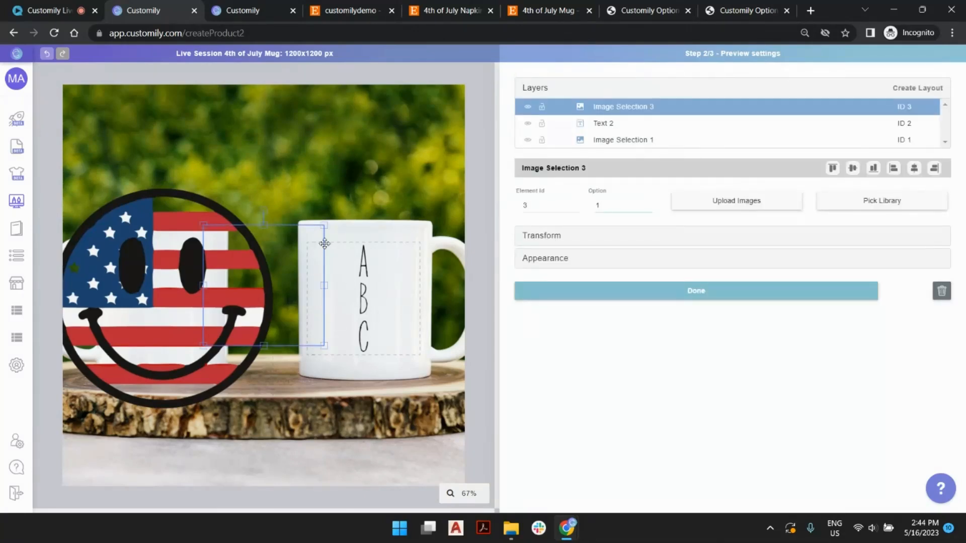
pyautogui.click(750, 202)
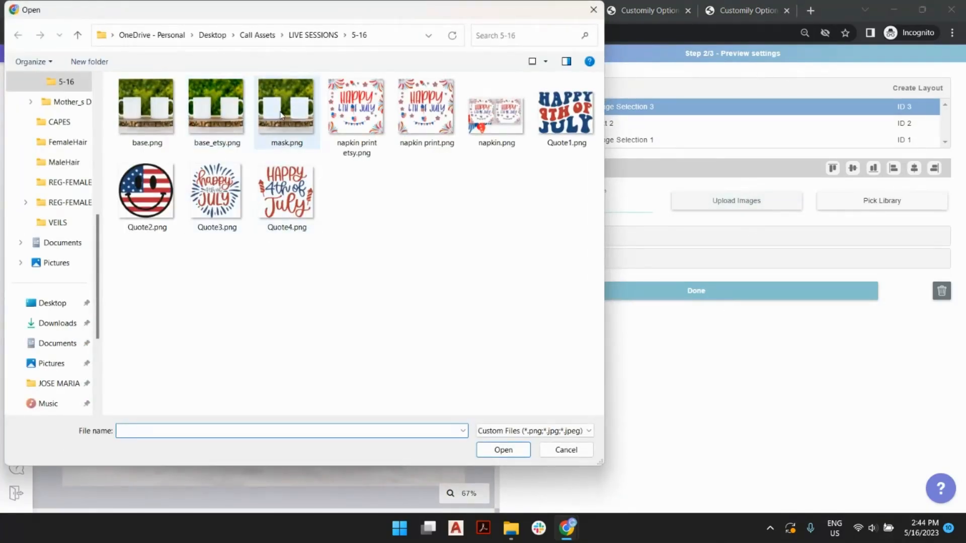
pyautogui.click(280, 115)
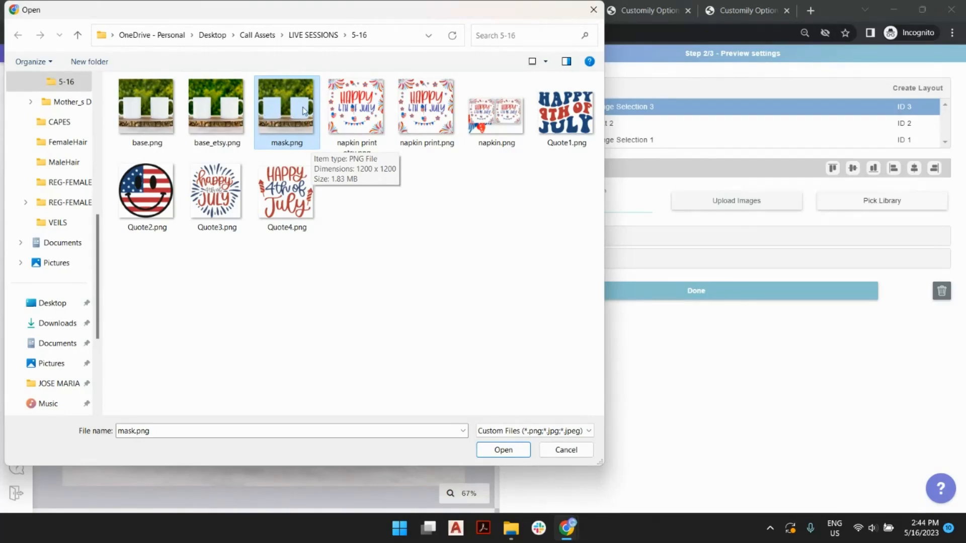
pyautogui.doubleClick(297, 110)
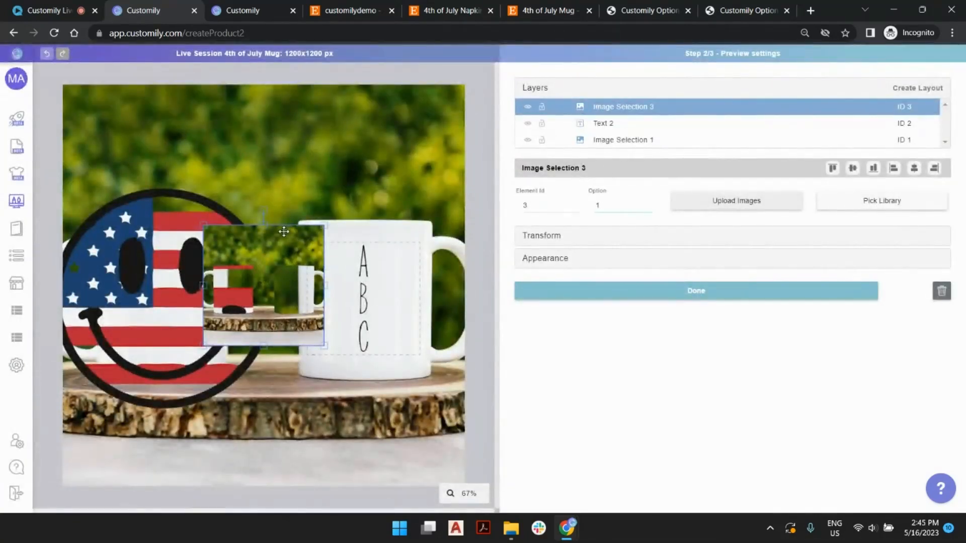
# Resize the mask image to 1200 × 1200 px, center it on the canvas in both directions, and deselect it
pyautogui.moveTo(284, 232); pyautogui.dragTo(276, 213)
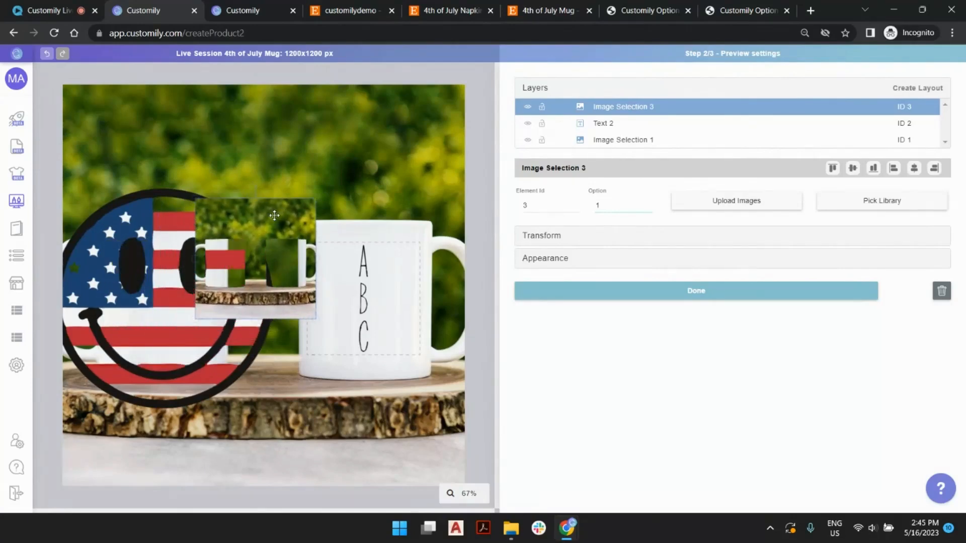
pyautogui.click(558, 241)
pyautogui.doubleClick(558, 297)
pyautogui.write('1200')
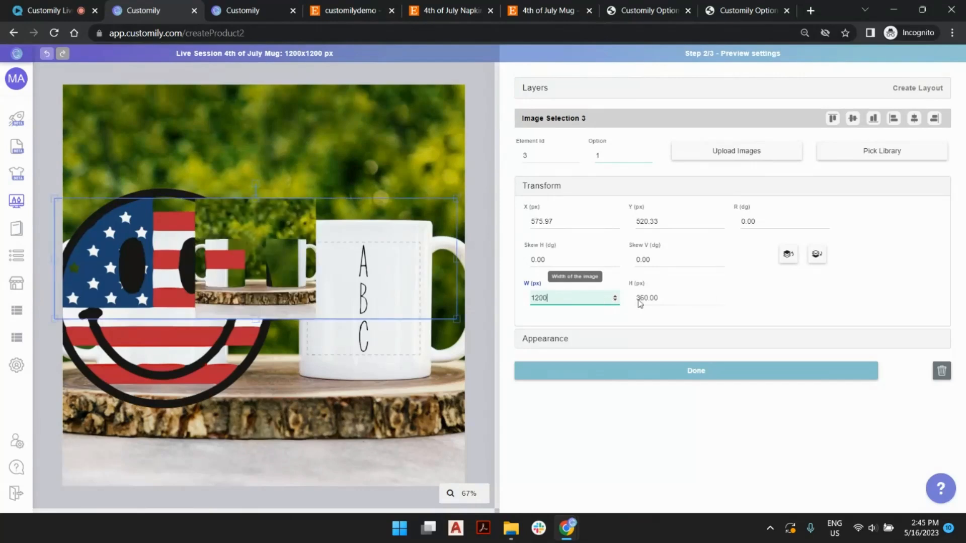
pyautogui.doubleClick(673, 297)
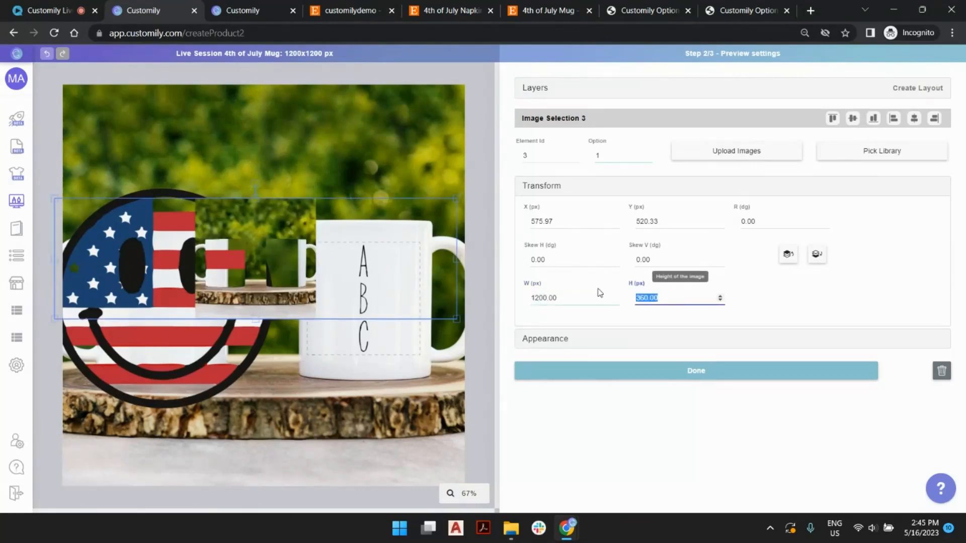
pyautogui.write('1200')
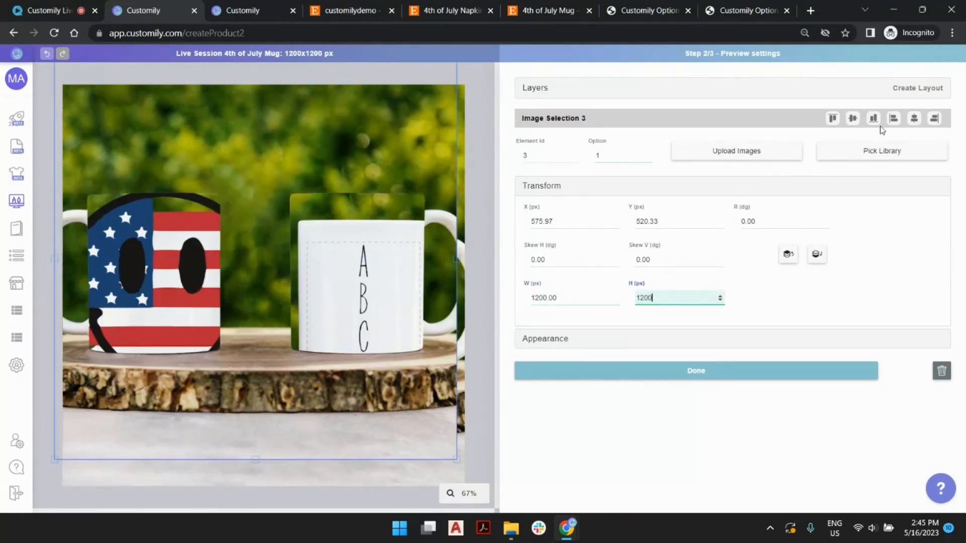
pyautogui.click(852, 119)
pyautogui.click(853, 119)
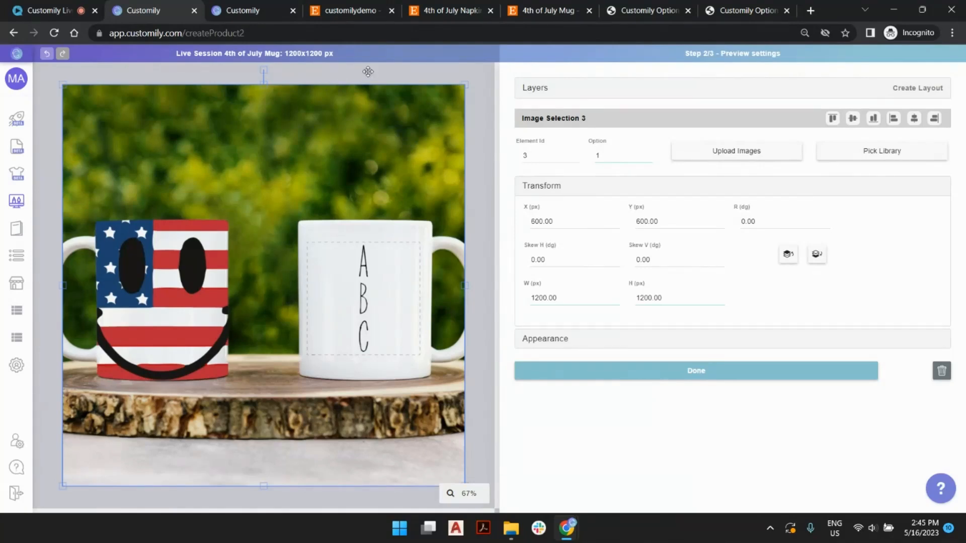
pyautogui.click(491, 79)
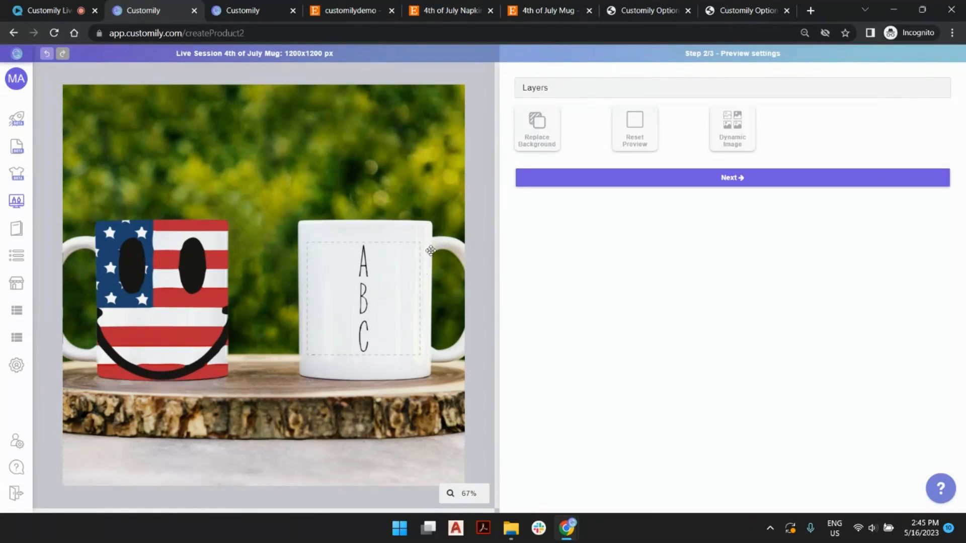
# Move the mask image out of place, then realign it to the canvas center horizontally and vertically
pyautogui.moveTo(403, 178); pyautogui.dragTo(368, 105)
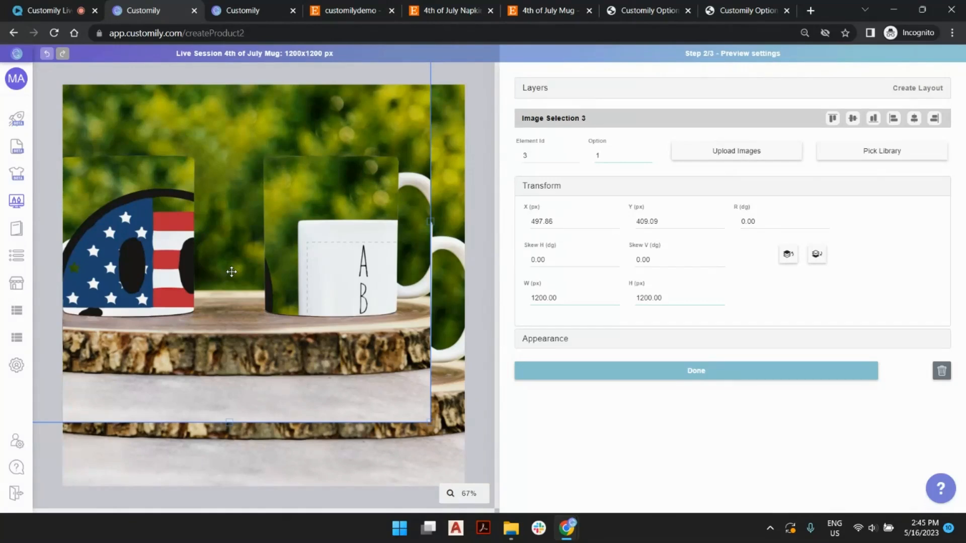
pyautogui.moveTo(368, 142); pyautogui.dragTo(390, 242)
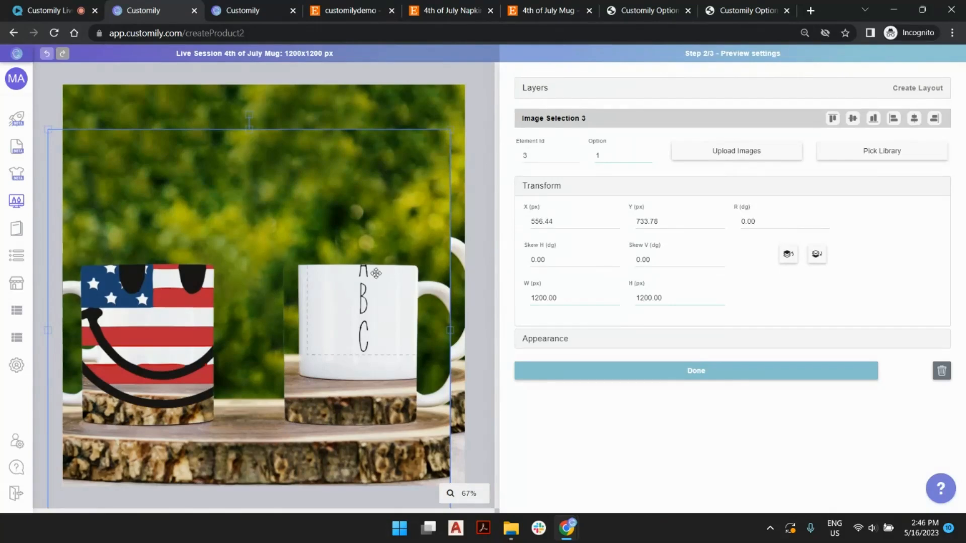
pyautogui.click(914, 119)
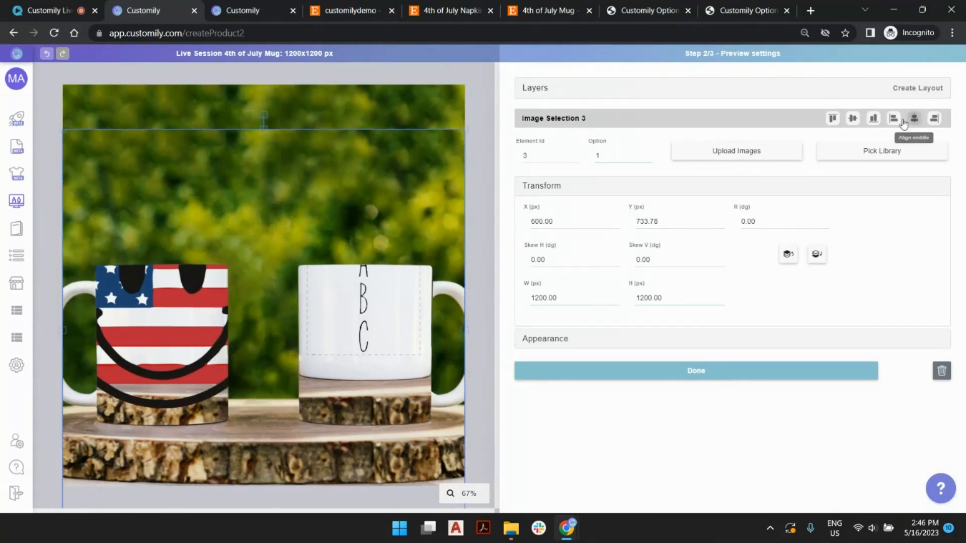
pyautogui.click(853, 120)
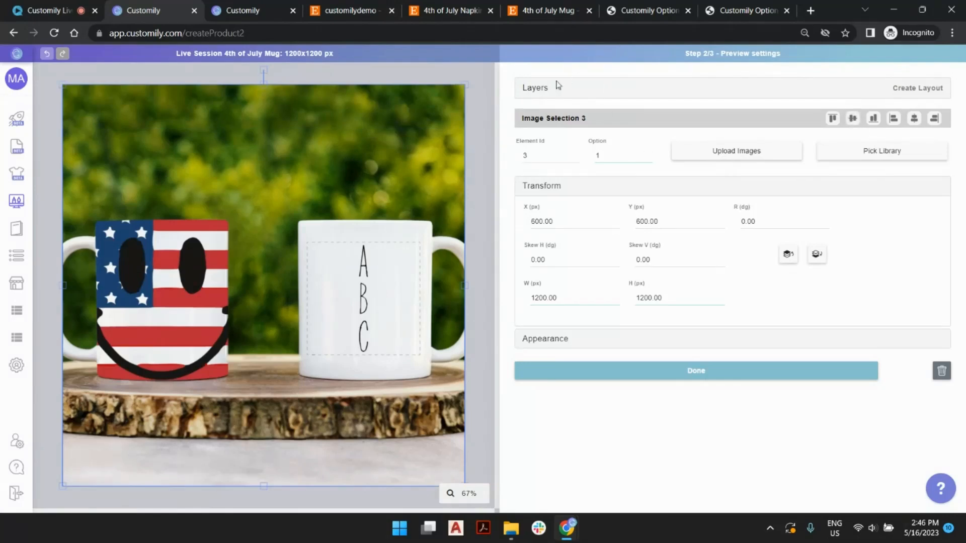
# Lock the Image Selection 3 layer, then scale the smiley clipart beneath it to fit within its mug
pyautogui.click(596, 97)
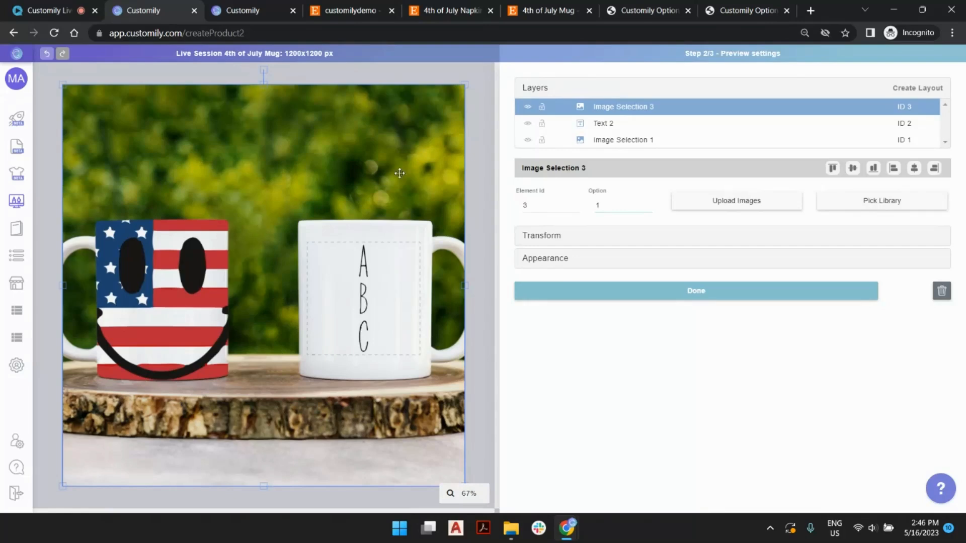
pyautogui.click(541, 107)
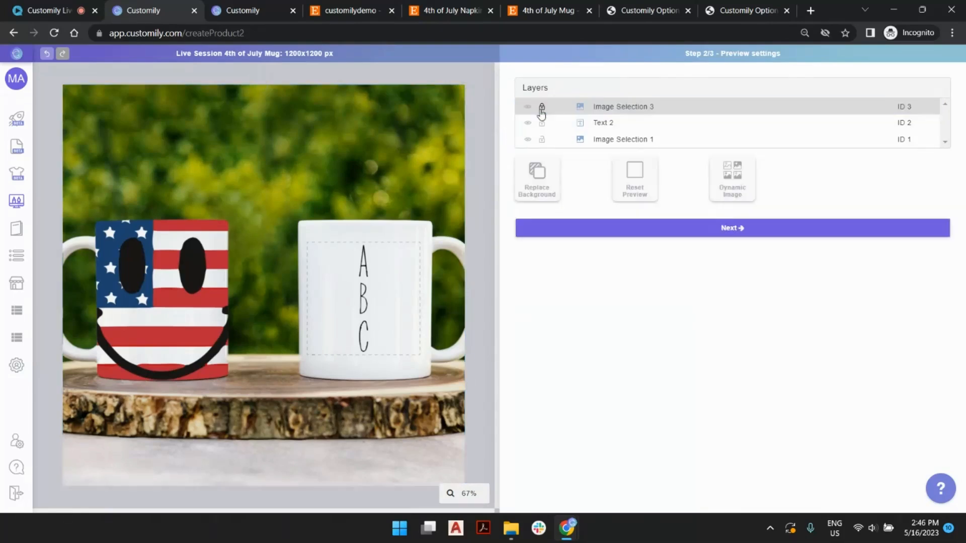
pyautogui.click(205, 232)
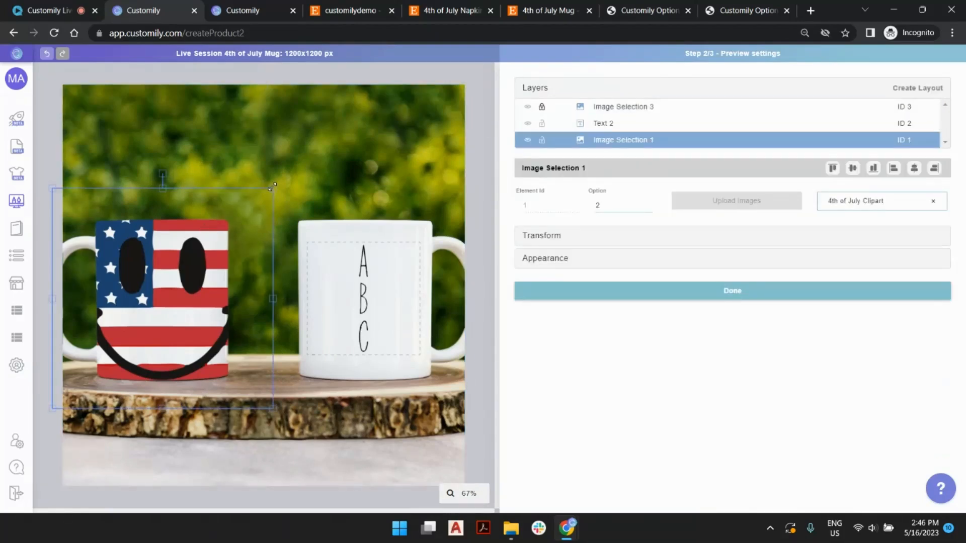
pyautogui.moveTo(272, 187); pyautogui.dragTo(210, 229)
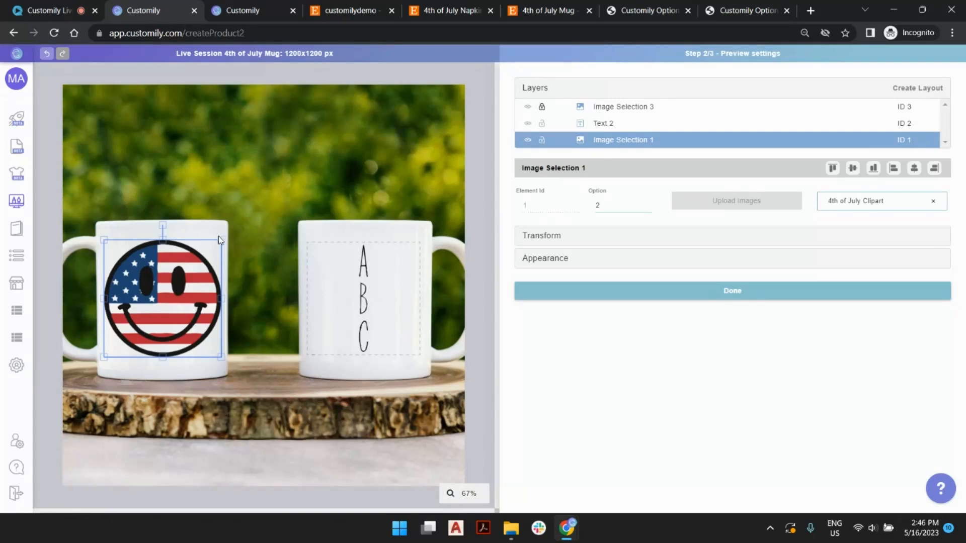
pyautogui.moveTo(221, 238); pyautogui.dragTo(284, 197)
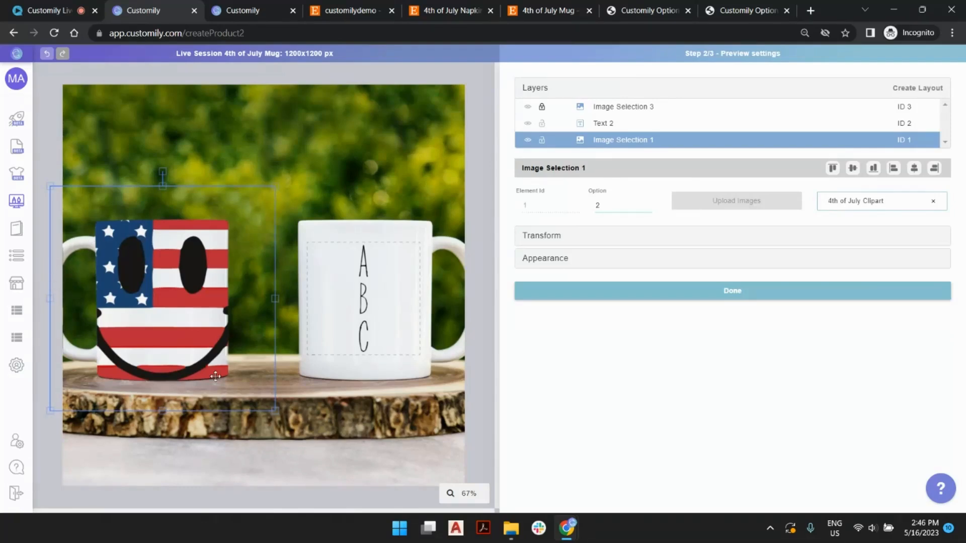
pyautogui.moveTo(276, 186); pyautogui.dragTo(230, 246)
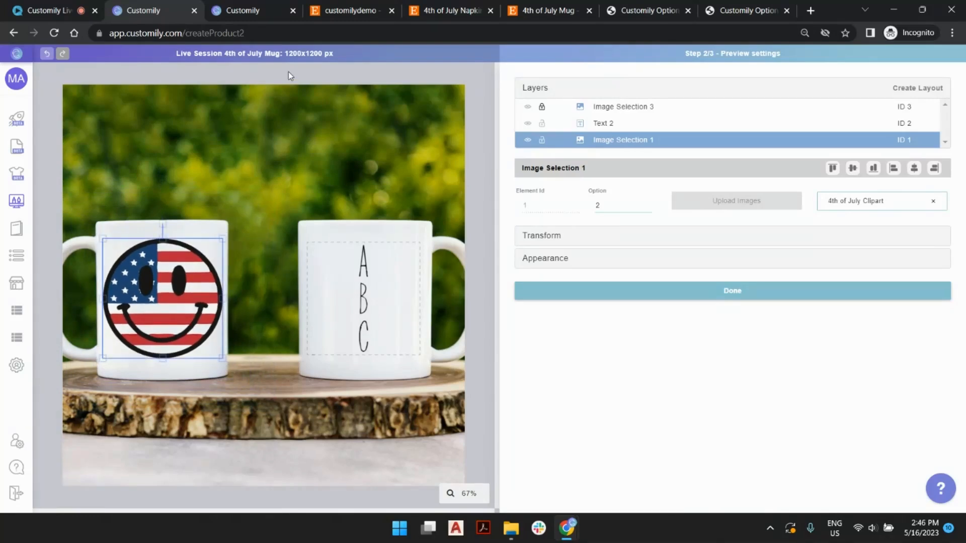
pyautogui.click(288, 73)
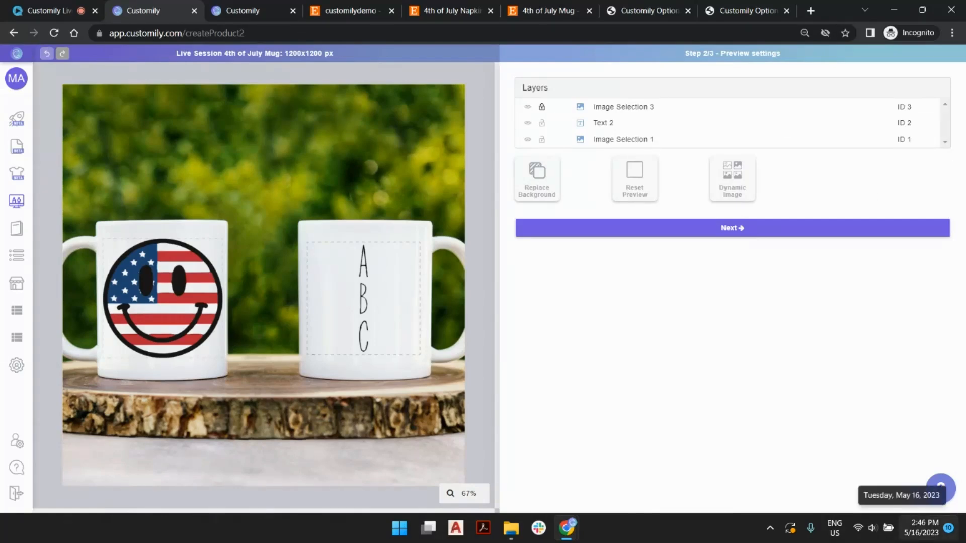
pyautogui.click(965, 528)
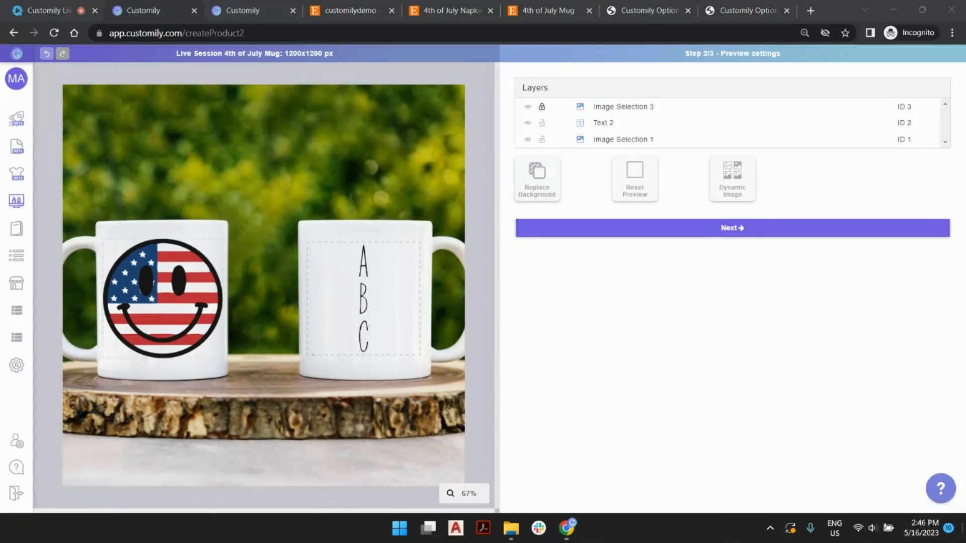
pyautogui.click(964, 471)
pyautogui.rightClick(965, 475)
pyautogui.rightClick(964, 475)
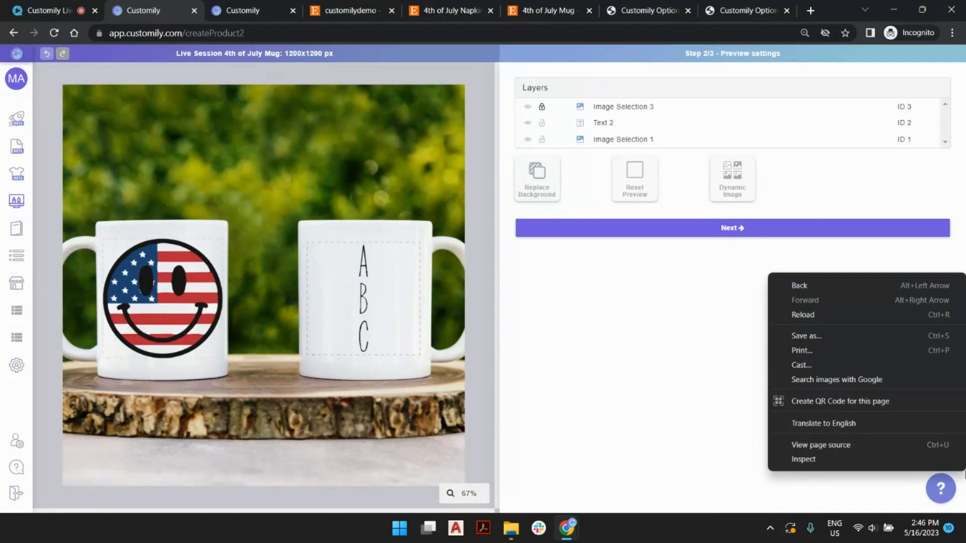
pyautogui.click(611, 233)
# Save the preview settings and continue to the template review showing the production file beside the preview
pyautogui.click(610, 226)
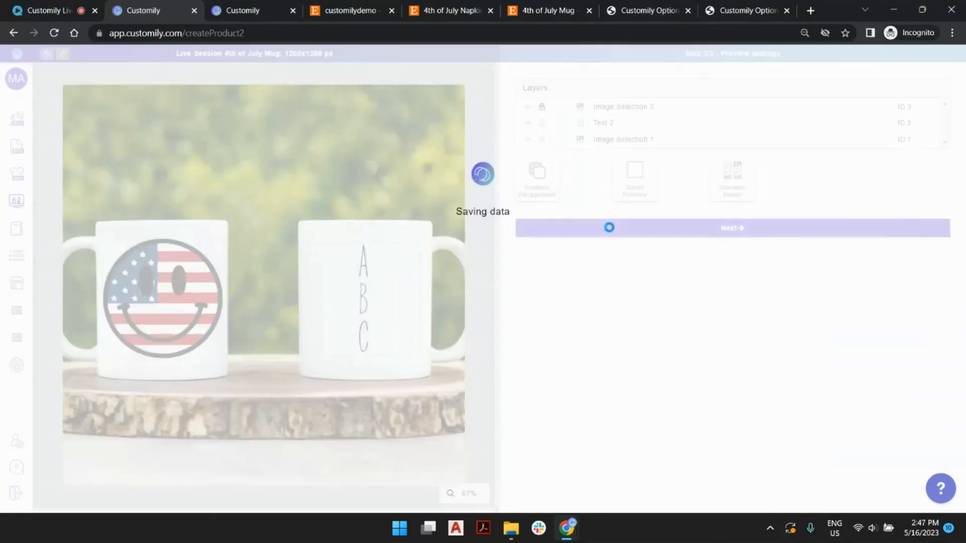
pyautogui.rightClick(298, 277)
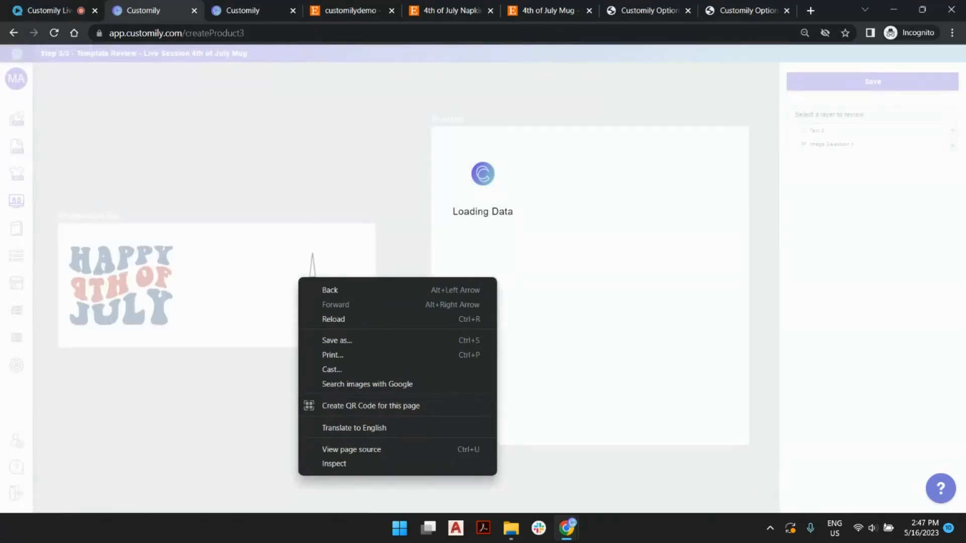
pyautogui.click(619, 82)
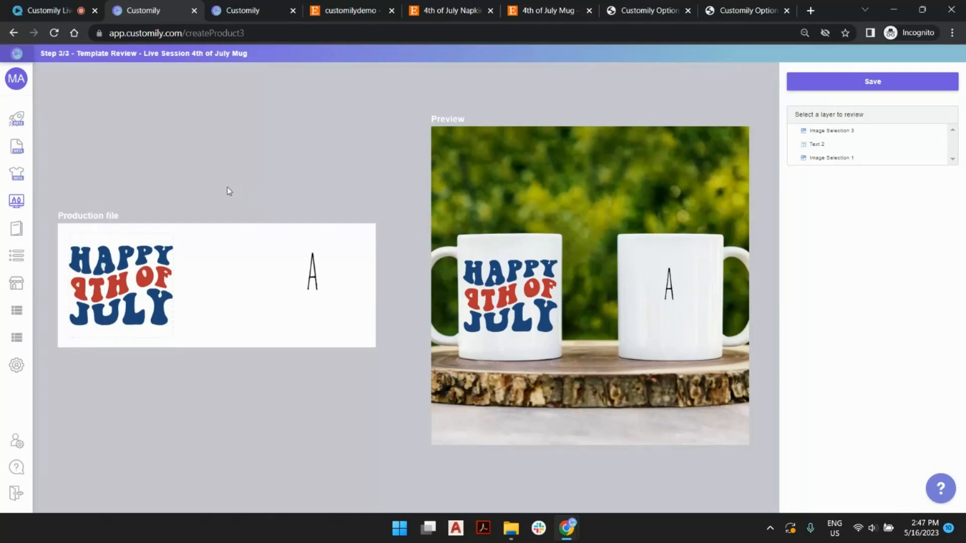
# Preview image option 3 for the Image Selection 1 layer in the template review
pyautogui.click(852, 160)
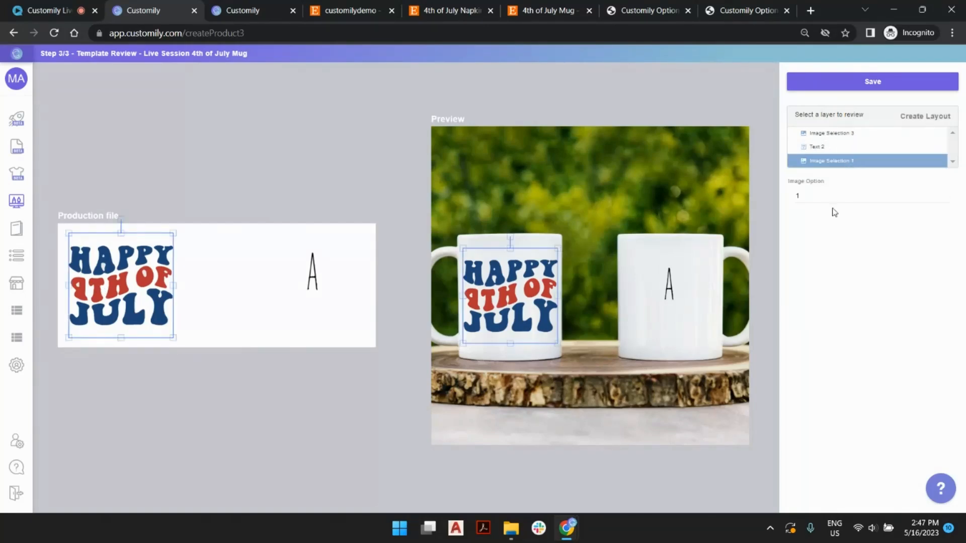
pyautogui.click(946, 194)
pyautogui.click(946, 194)
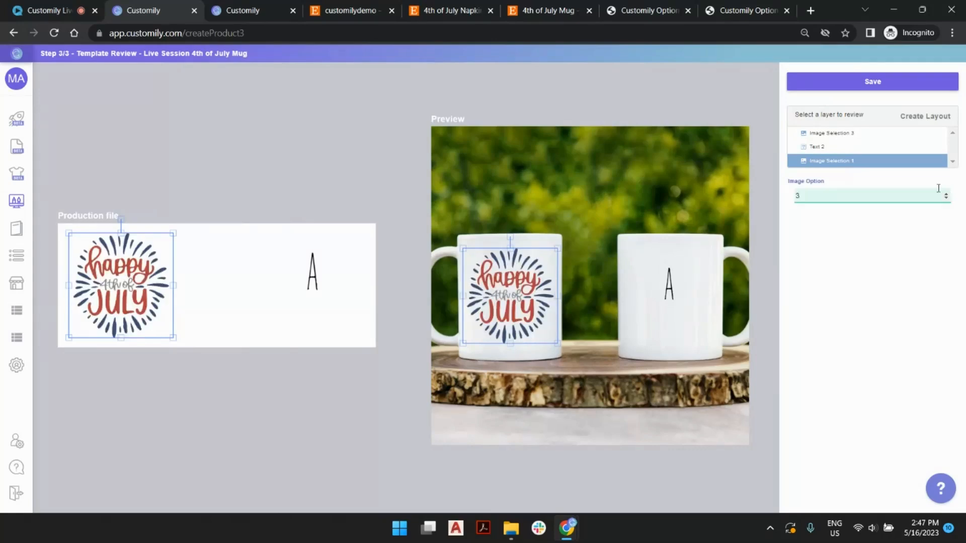
# Try the Text 2 layer with a sample family name split over three lines, then deselect the layer
pyautogui.click(870, 148)
pyautogui.click(818, 191)
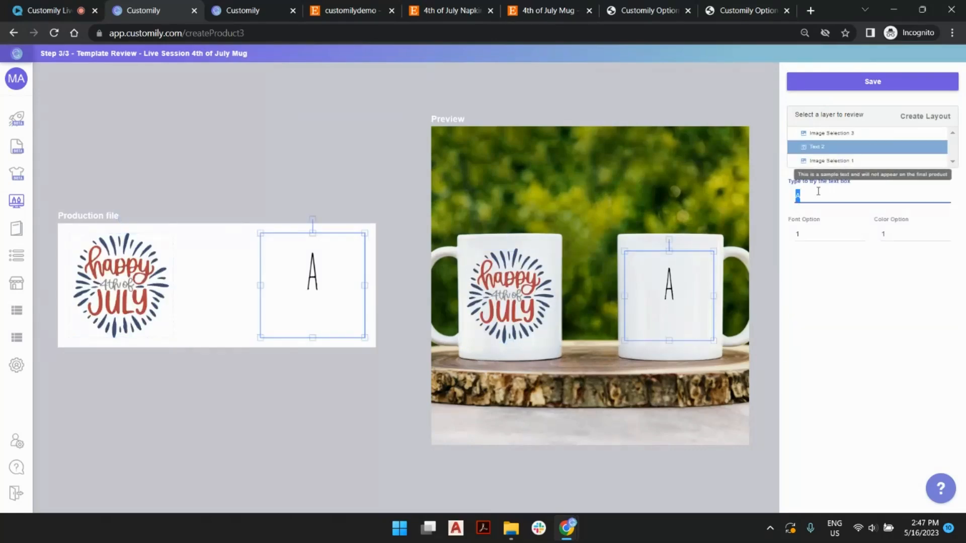
pyautogui.write('the')
pyautogui.press('Return')
pyautogui.write('smith')
pyautogui.press('Return')
pyautogui.write('family')
pyautogui.click(640, 90)
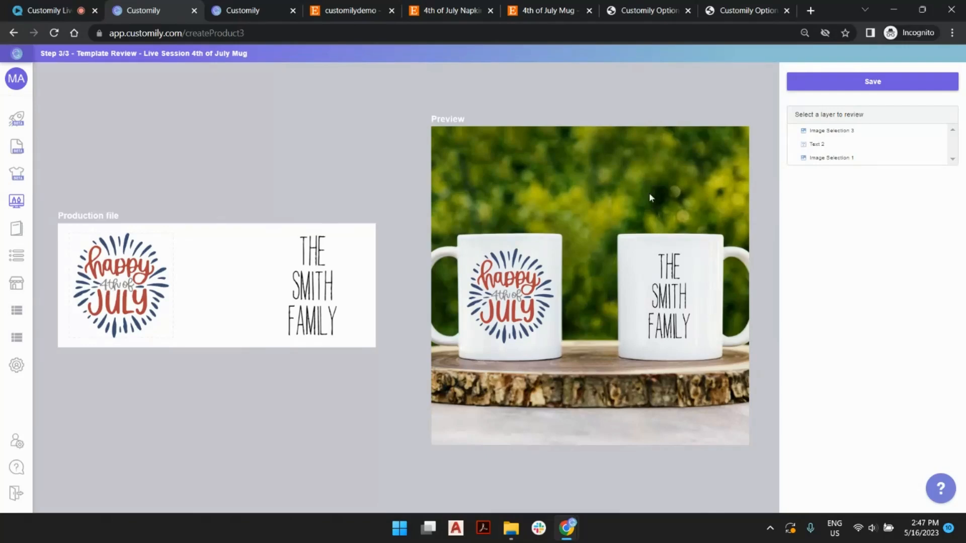
# Save the template, then copy the ID of Live Session 4th of July Mug from the last page of the templates list
pyautogui.click(880, 79)
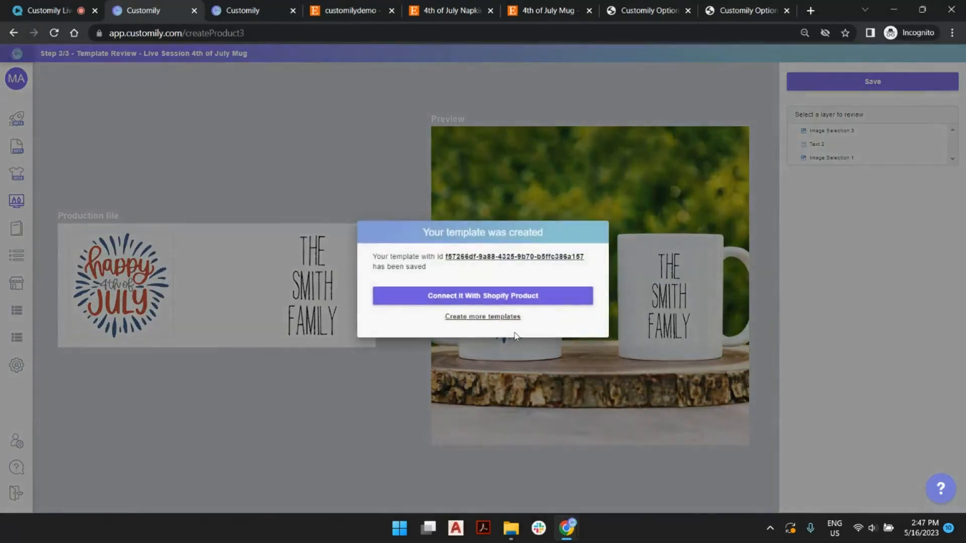
pyautogui.click(509, 317)
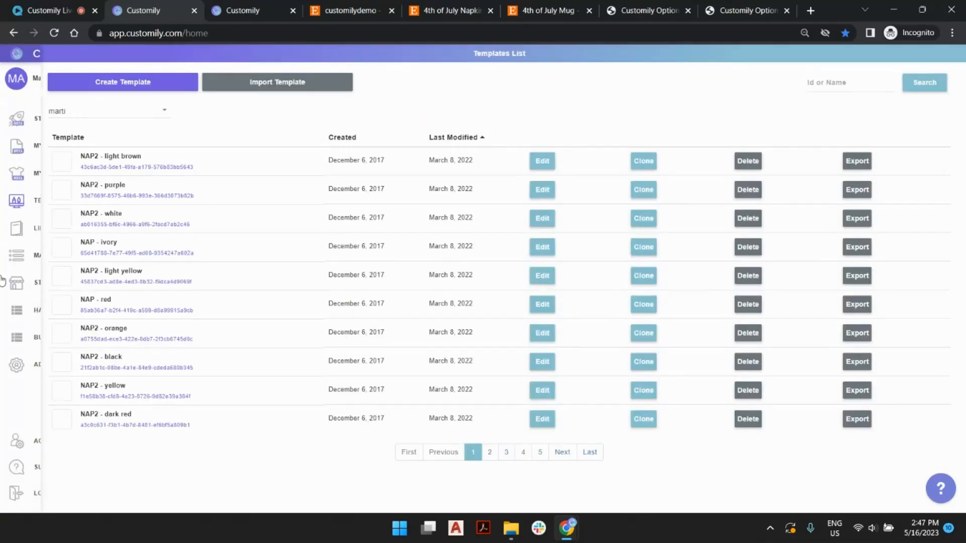
pyautogui.moveTo(20, 259)
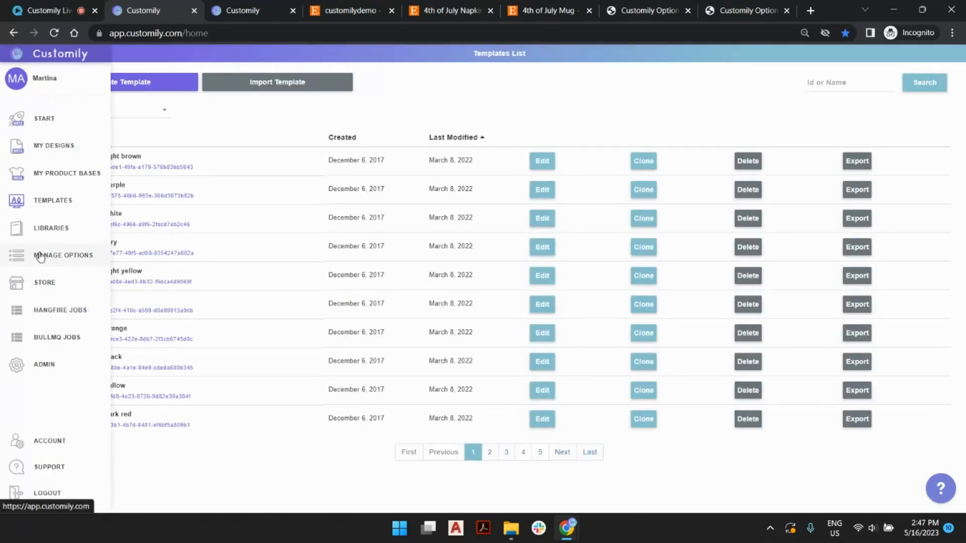
pyautogui.click(40, 256)
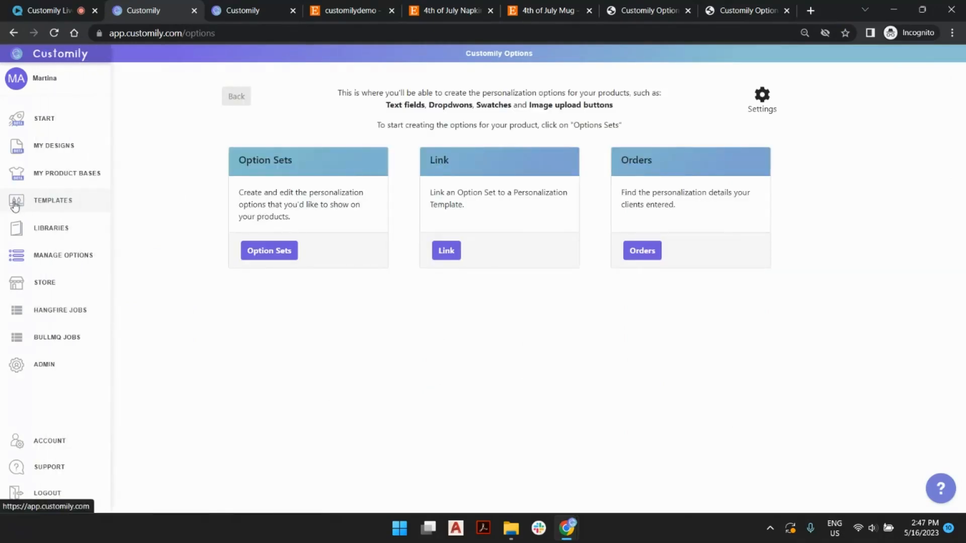
pyautogui.click(47, 201)
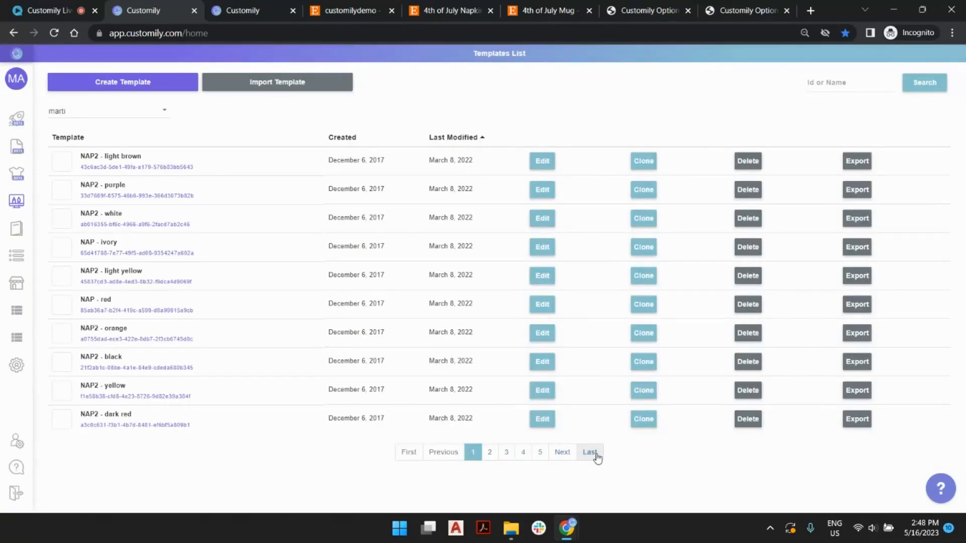
pyautogui.click(595, 453)
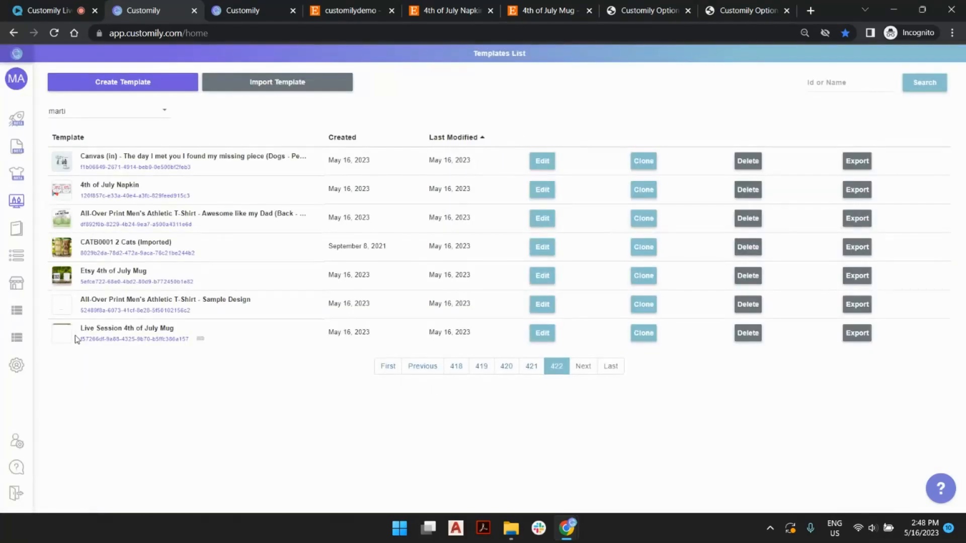
pyautogui.moveTo(104, 342)
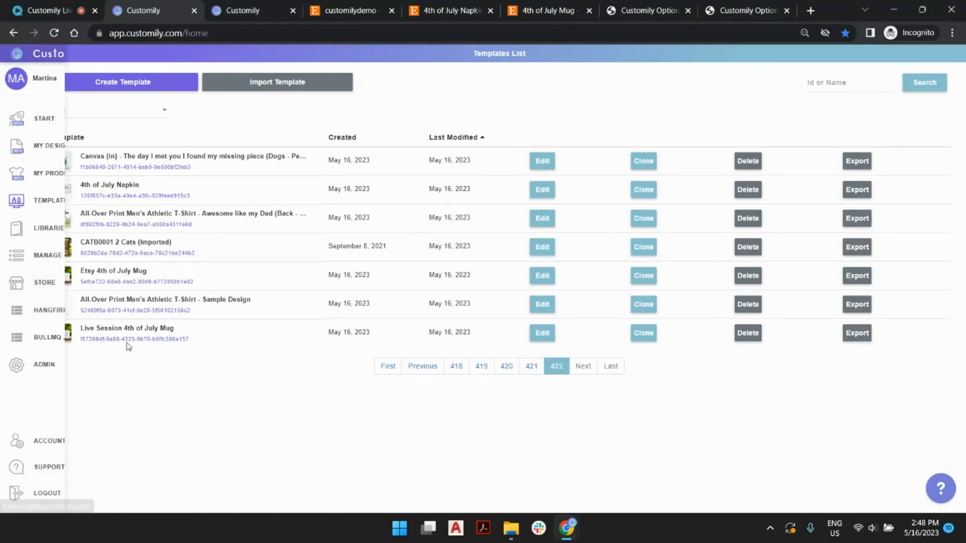
# Create an option set from the template using the copied template ID and the set title "Live Session 4th of July Mug"
pyautogui.click(16, 254)
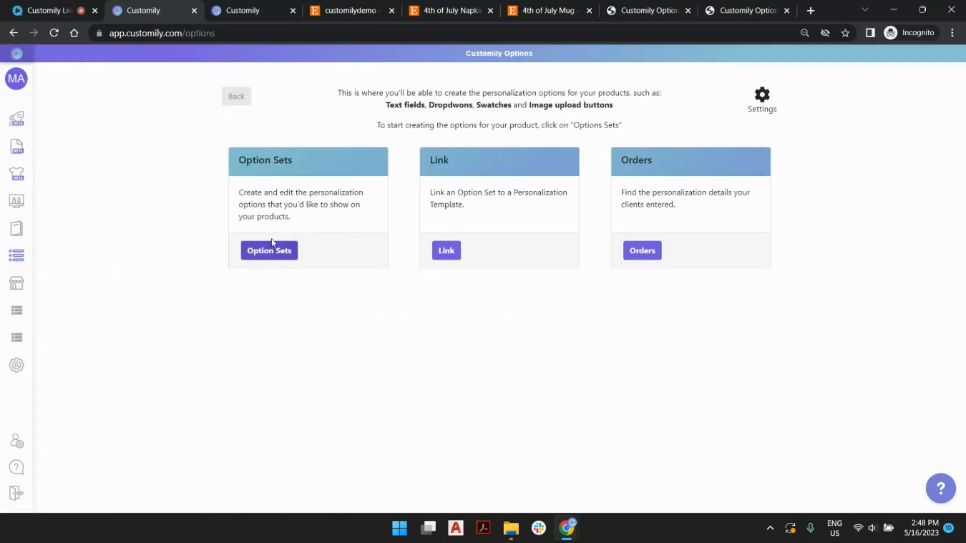
pyautogui.click(283, 252)
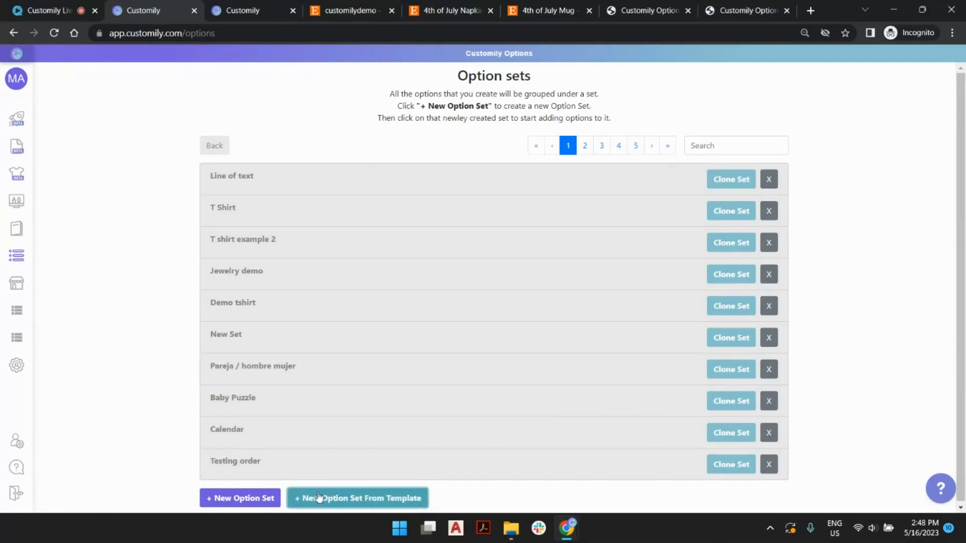
pyautogui.click(377, 498)
pyautogui.click(533, 146)
pyautogui.write('f57266df-9a88-4325-9b70-b5ffc386a1f7')
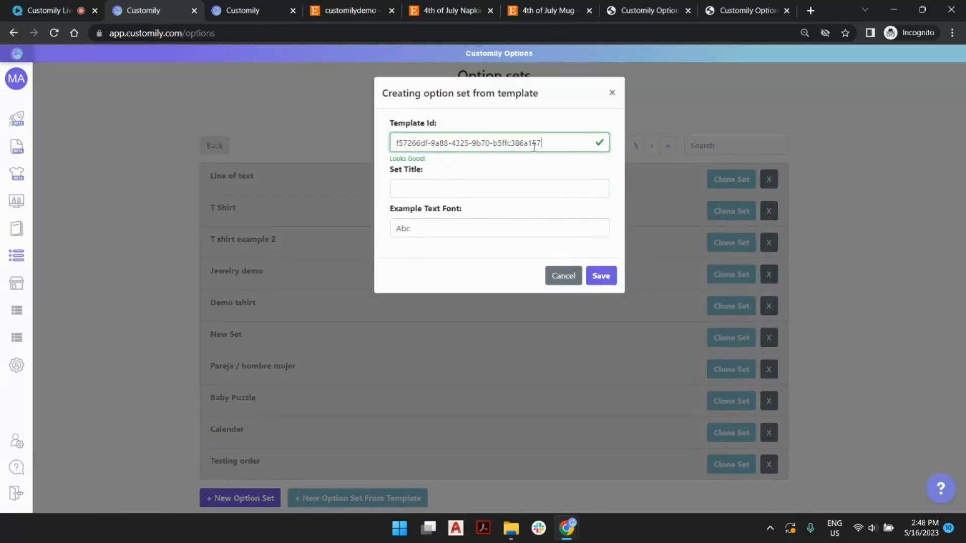
pyautogui.click(531, 189)
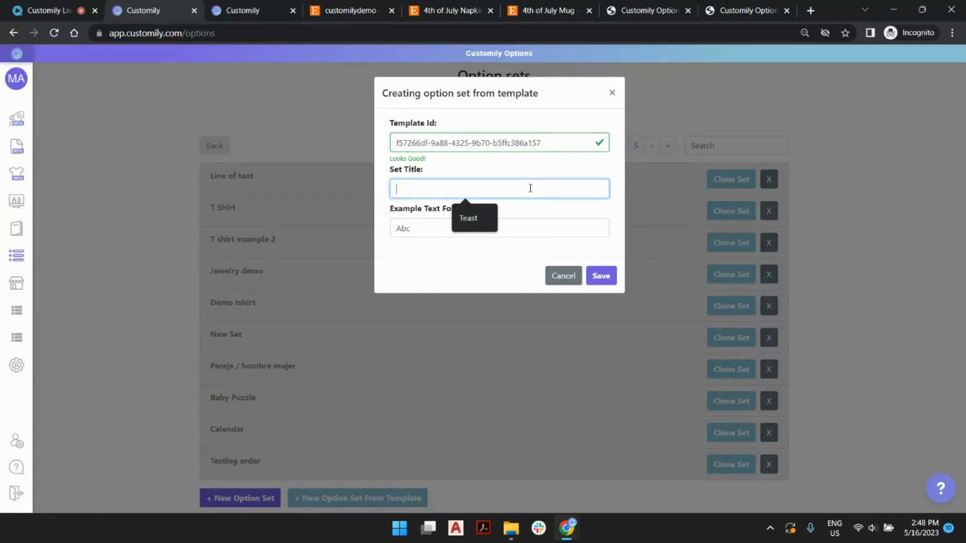
pyautogui.write('Live Session 4th of July Mug')
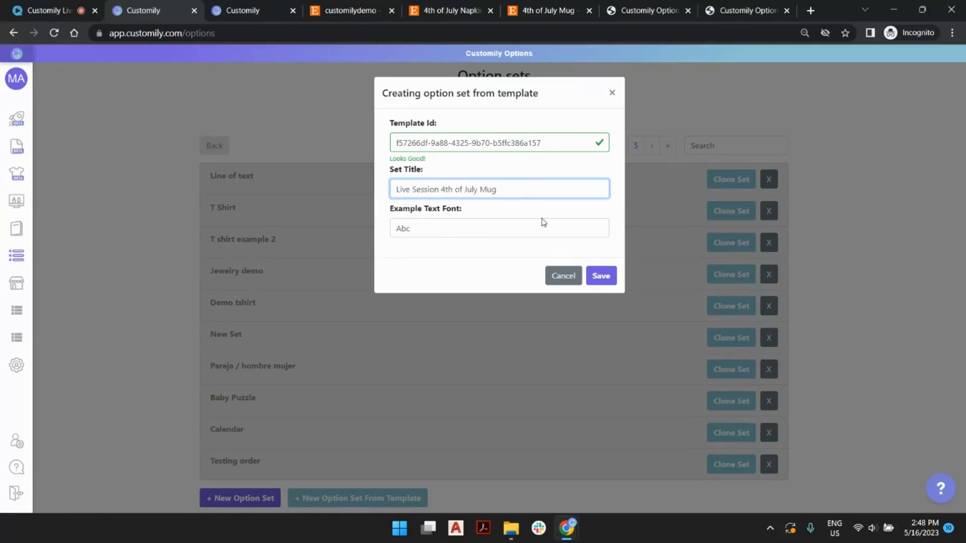
pyautogui.click(603, 276)
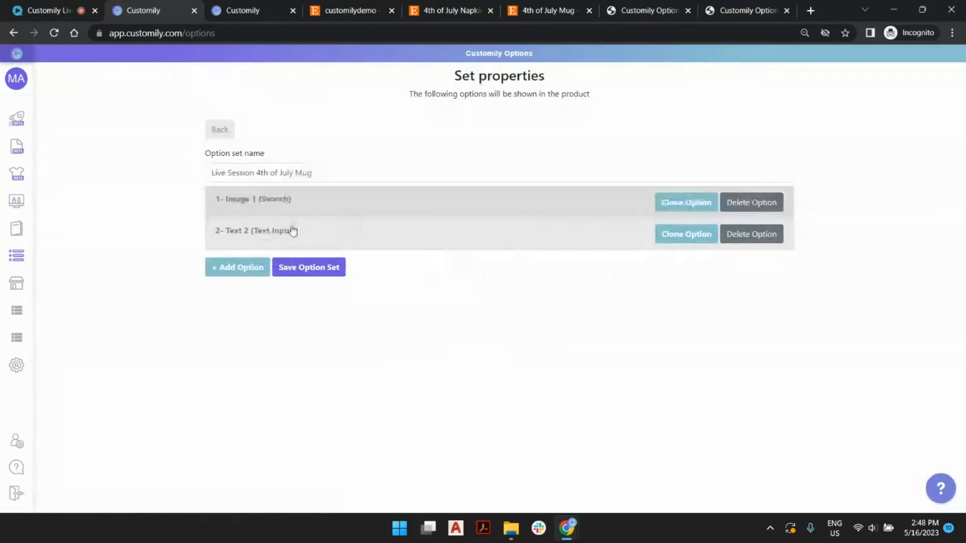
# Label the Text 2 option "Type your Message" and give it a three-line sample family name as initial value
pyautogui.click(260, 238)
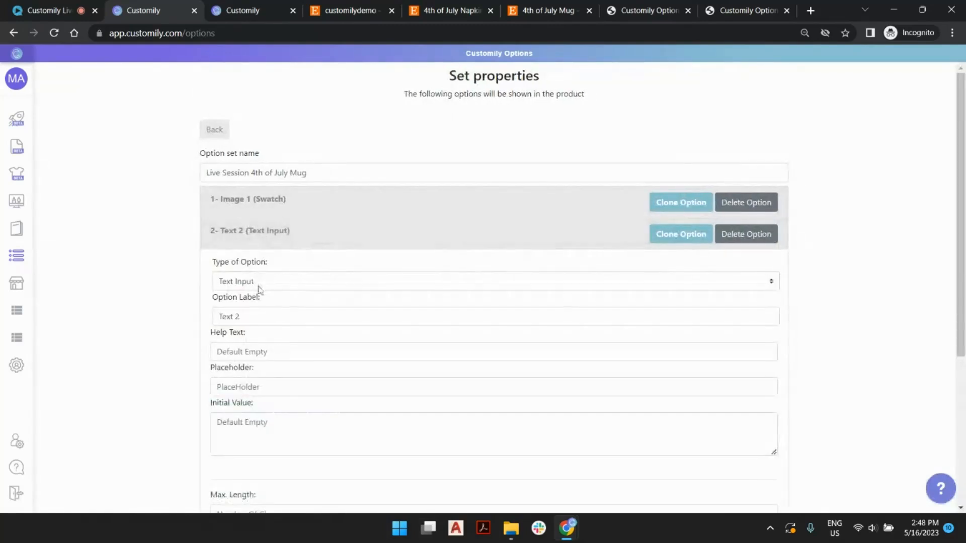
pyautogui.tripleClick(263, 316)
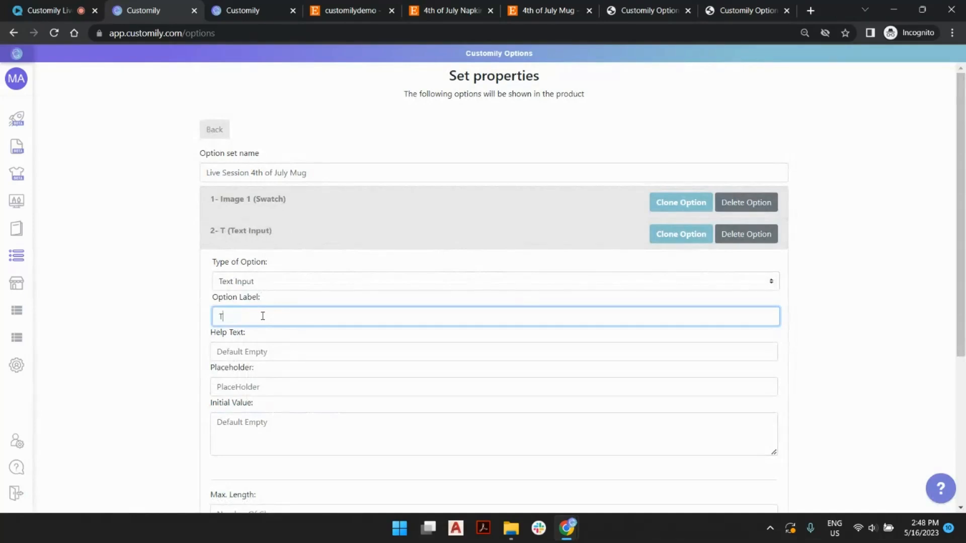
pyautogui.write('Type your Message')
pyautogui.scroll(-4, 332, 306)
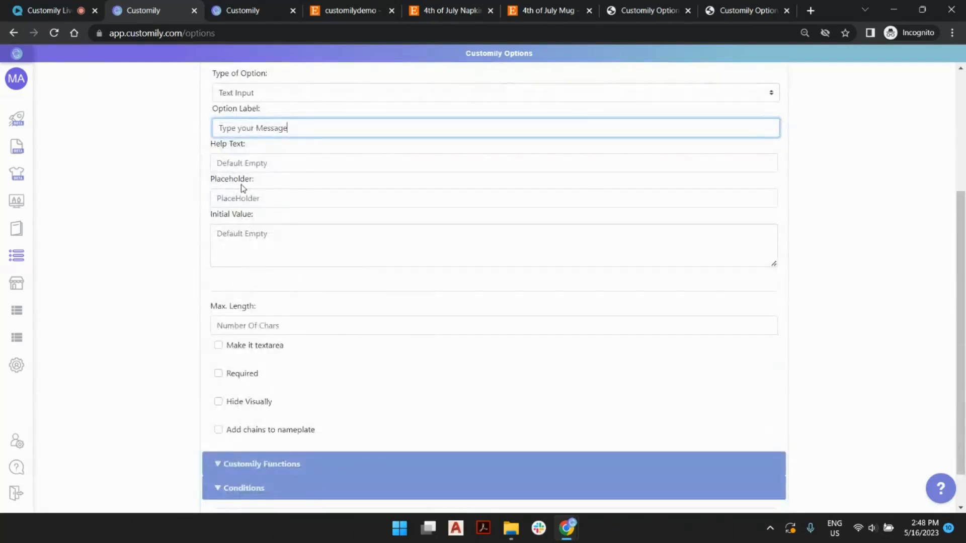
pyautogui.click(271, 245)
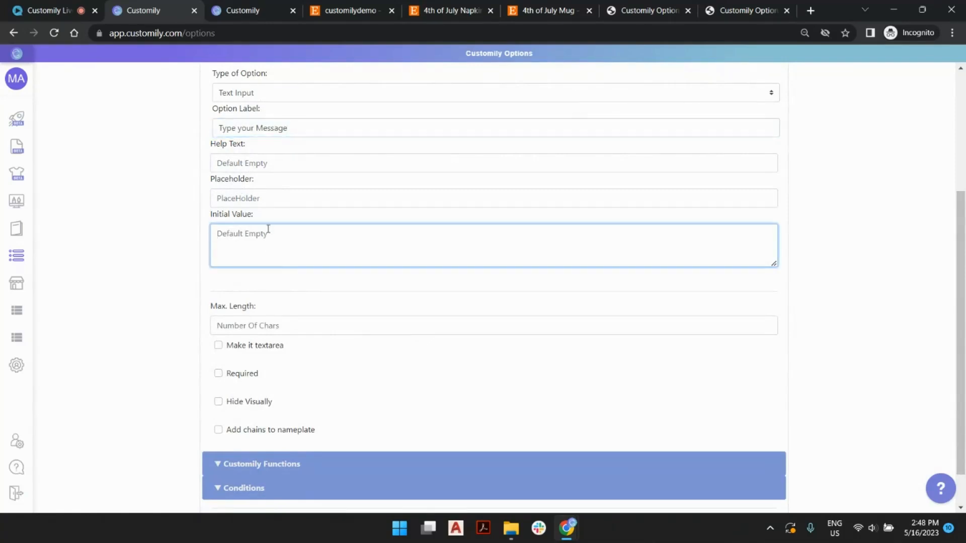
pyautogui.write('The')
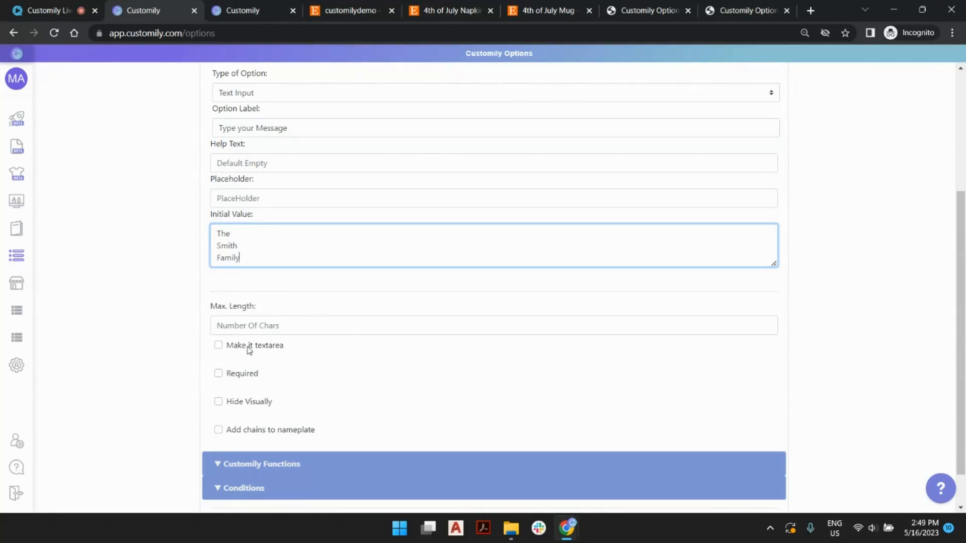
# Make the message option a textarea limited to 3 lines, then collapse its settings
pyautogui.click(218, 346)
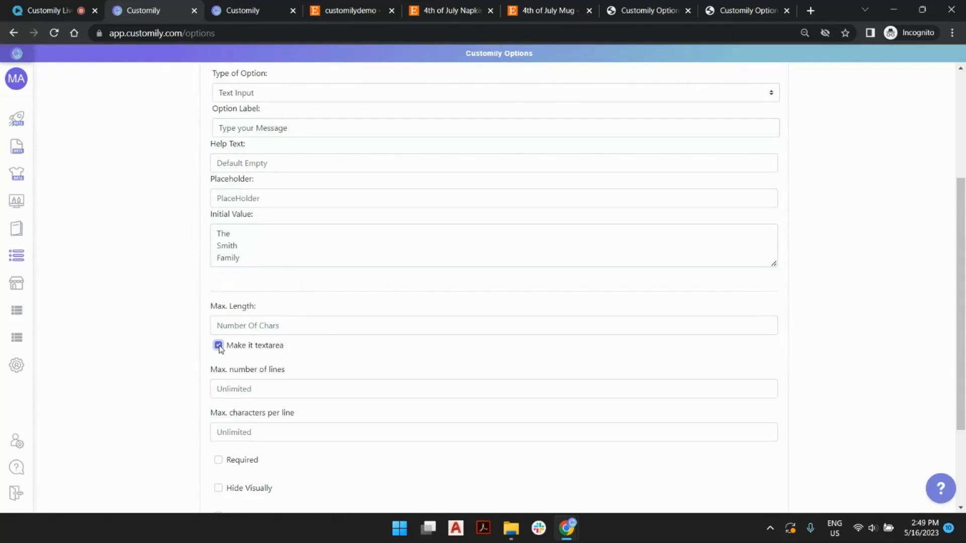
pyautogui.scroll(-1, 251, 355)
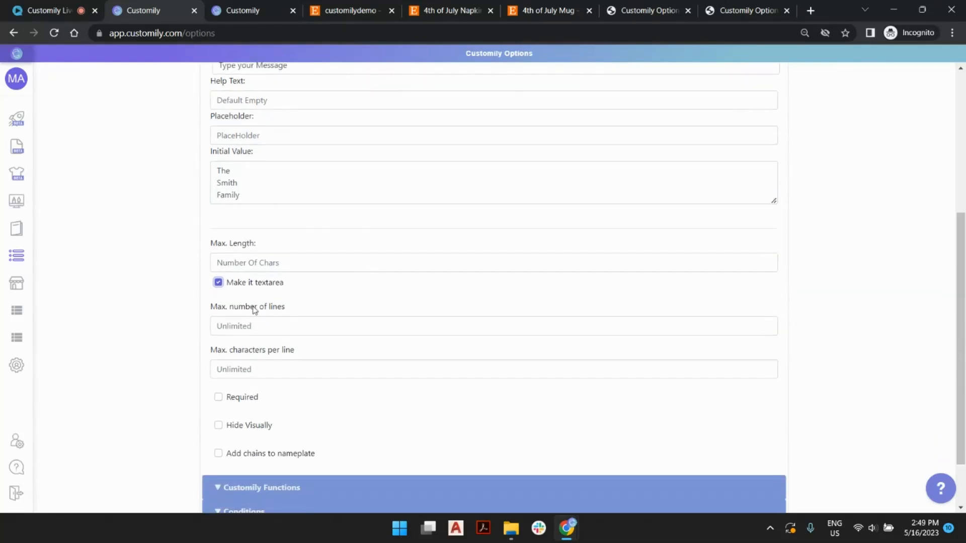
pyautogui.click(264, 329)
pyautogui.write('3')
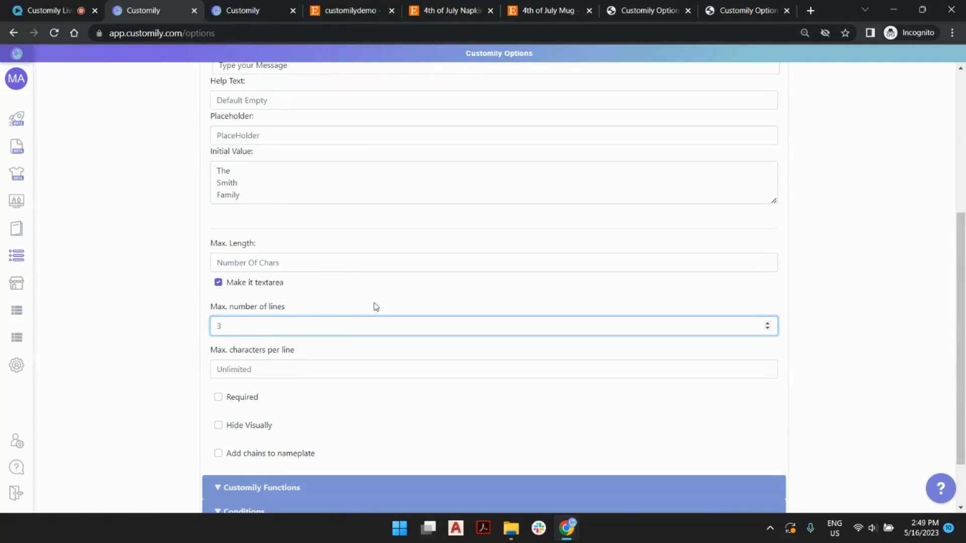
pyautogui.scroll(-1, 388, 386)
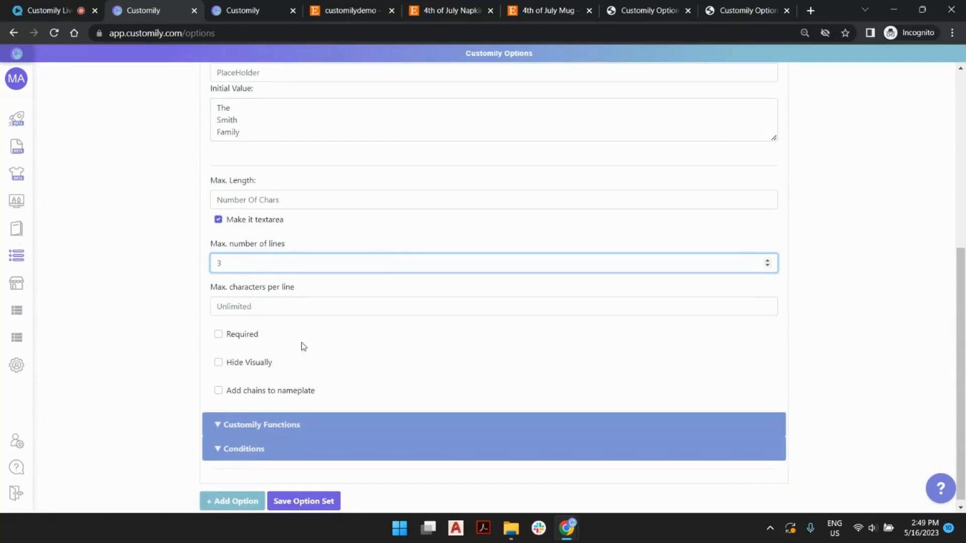
pyautogui.scroll(4, 312, 342)
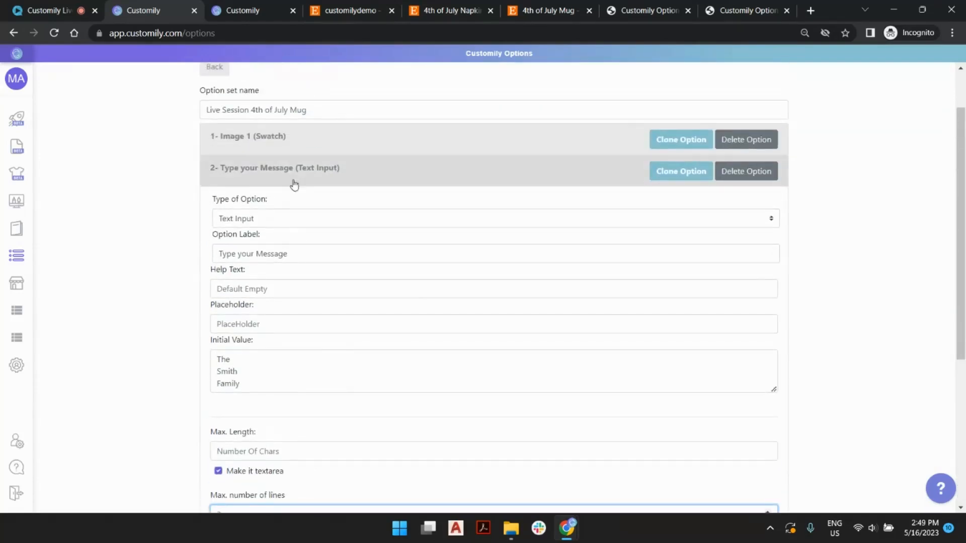
pyautogui.click(340, 180)
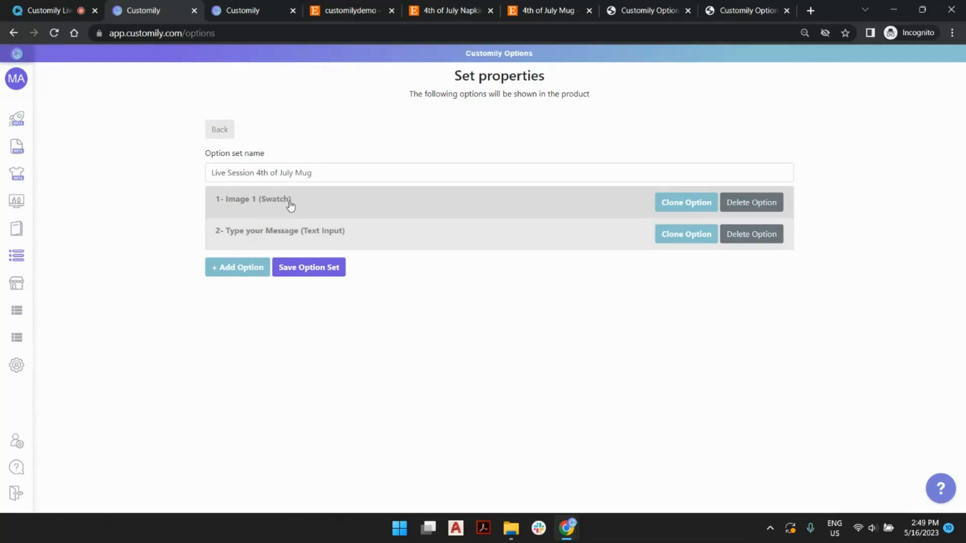
# Examine the swatch image and image position of each of the four values in the Image 1 swatch option
pyautogui.click(336, 204)
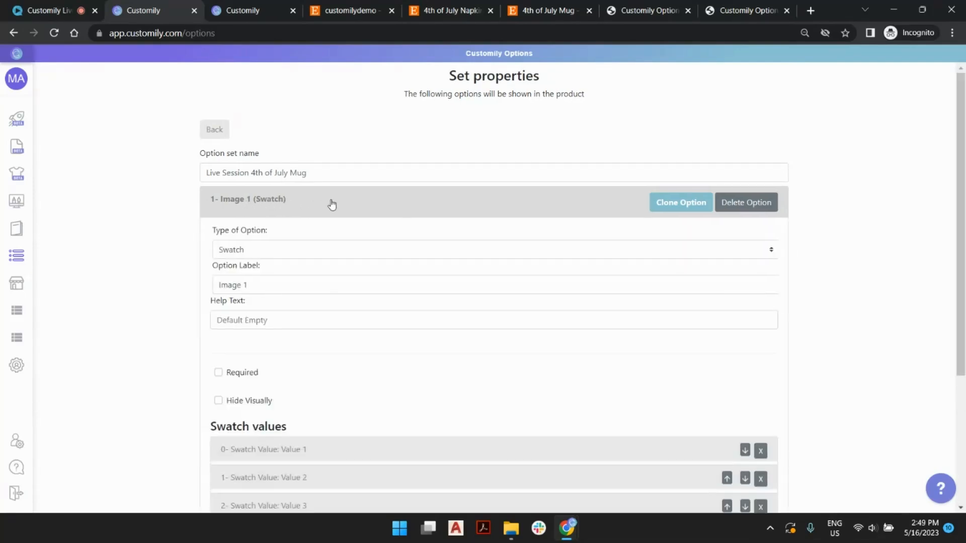
pyautogui.scroll(-4, 342, 217)
pyautogui.click(338, 250)
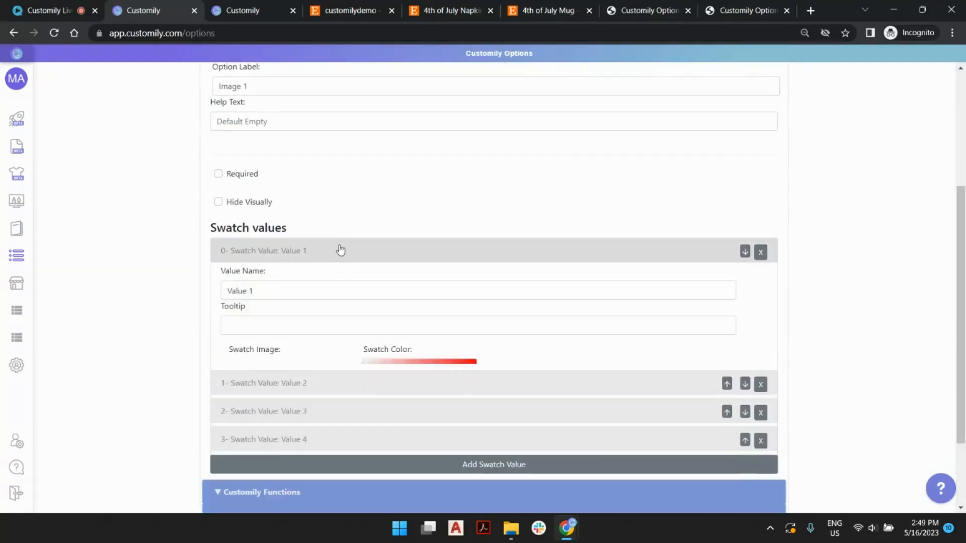
pyautogui.scroll(-1, 332, 246)
pyautogui.scroll(-4, 290, 336)
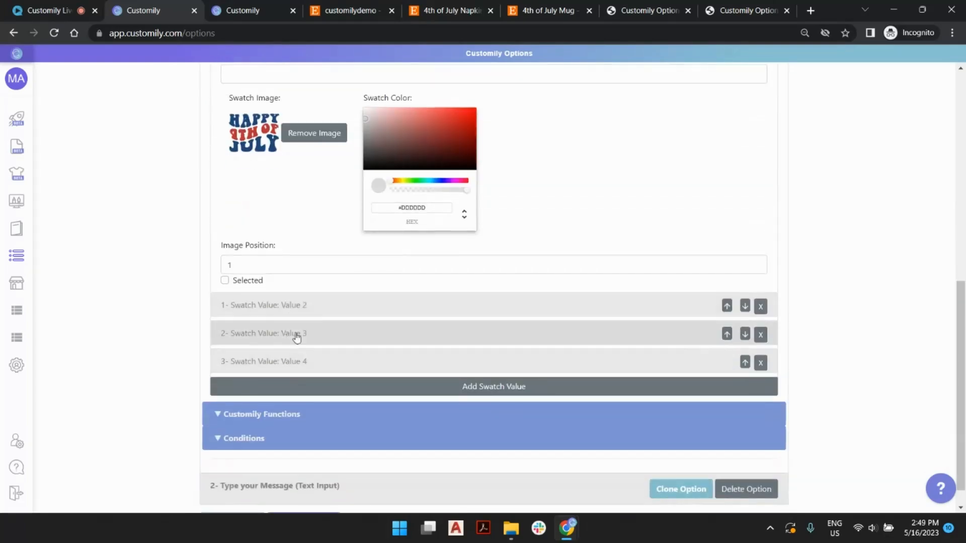
pyautogui.click(300, 303)
pyautogui.scroll(-4, 295, 292)
pyautogui.scroll(-1, 301, 299)
pyautogui.scroll(-2, 301, 299)
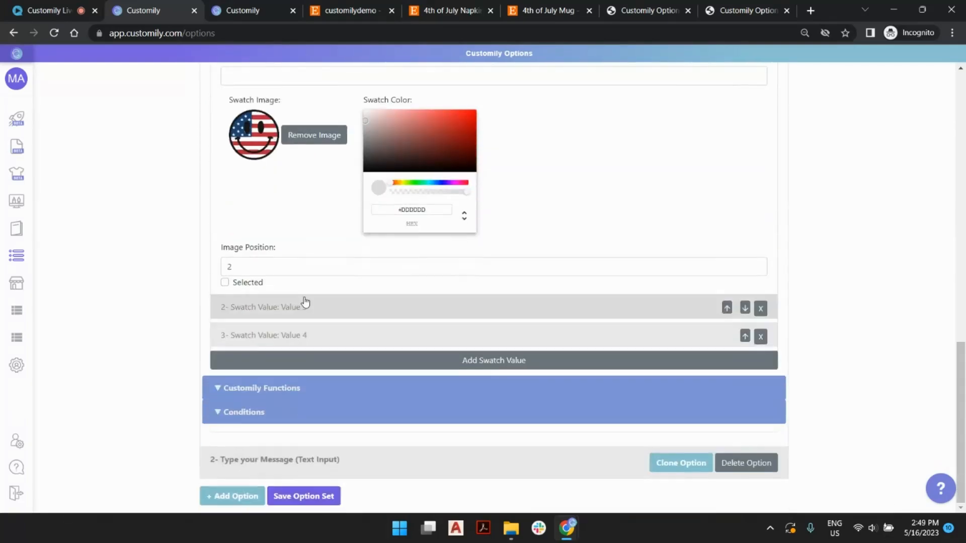
pyautogui.click(303, 302)
pyautogui.scroll(-2, 297, 373)
pyautogui.click(298, 365)
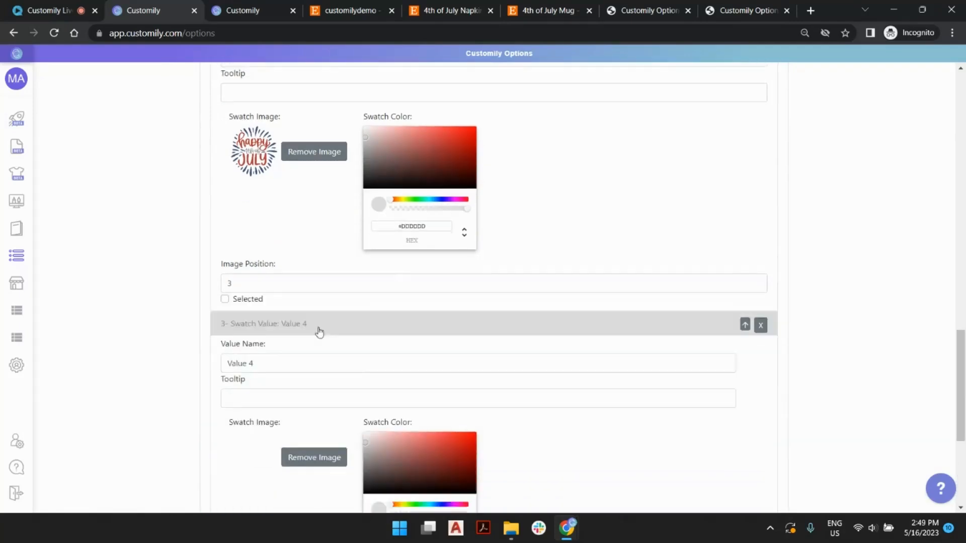
pyautogui.scroll(-4, 304, 322)
pyautogui.scroll(20, 282, 286)
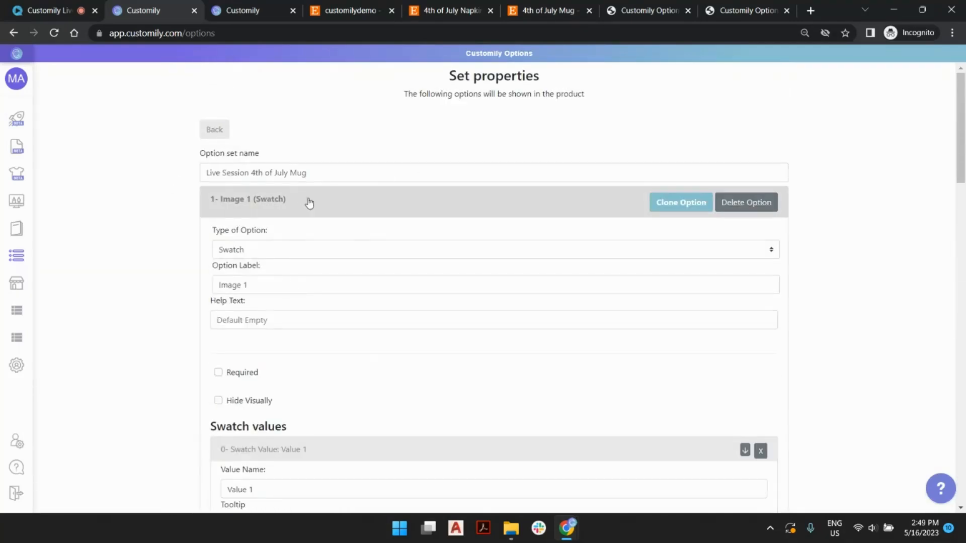
# Change the label of the Image 1 swatch option to "Select Quote"
pyautogui.click(235, 284)
pyautogui.hotkey('ctrl', 'a')
pyautogui.write('Select Quote')
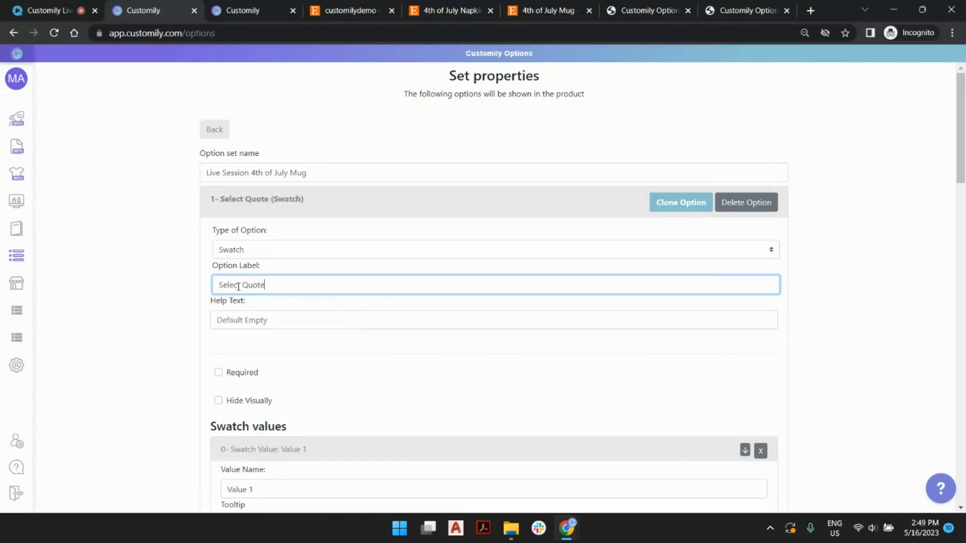
# Make the smiley flag swatch value selected by default and rename it "Happy Face"
pyautogui.scroll(-5, 382, 262)
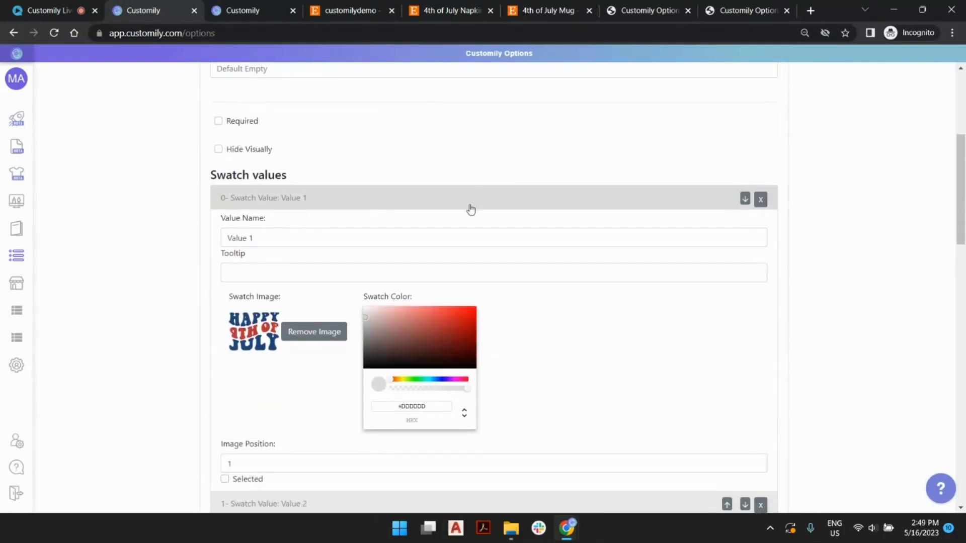
pyautogui.scroll(-6, 297, 372)
pyautogui.scroll(-1, 300, 344)
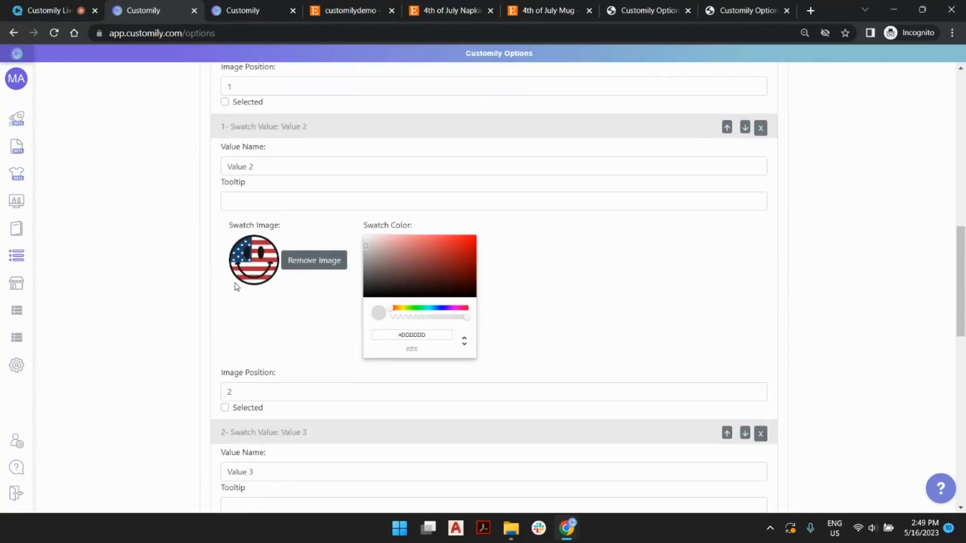
pyautogui.click(224, 407)
pyautogui.tripleClick(266, 161)
pyautogui.write('Hsappy Face')
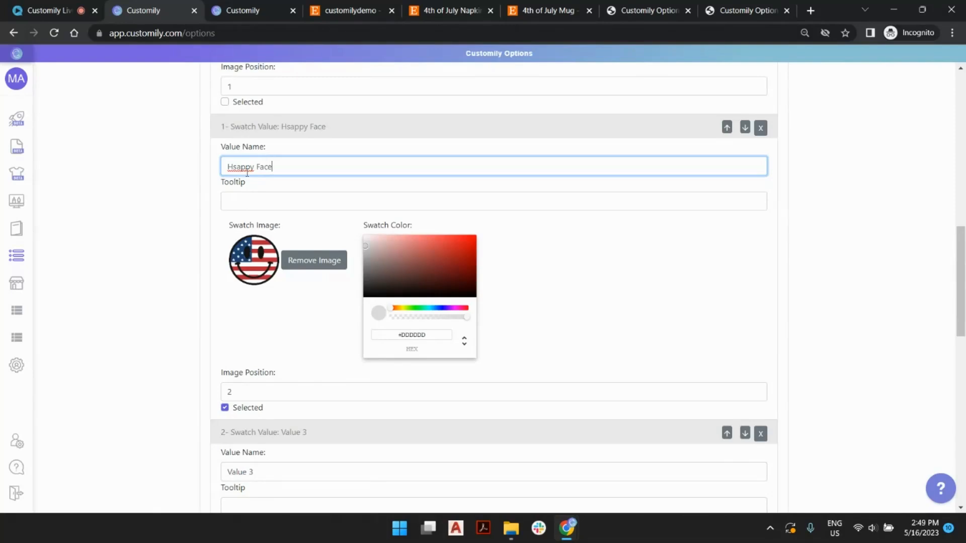
pyautogui.press('BackSpace')
# Copy the "Happy Face" value name into the same swatch value's tooltip
pyautogui.hotkey('ctrl', 'shift', 'Left')
pyautogui.hotkey('ctrl', 'shift', 'Left')
pyautogui.hotkey('ctrl', 'c')
pyautogui.click(274, 201)
pyautogui.hotkey('ctrl', 'v')
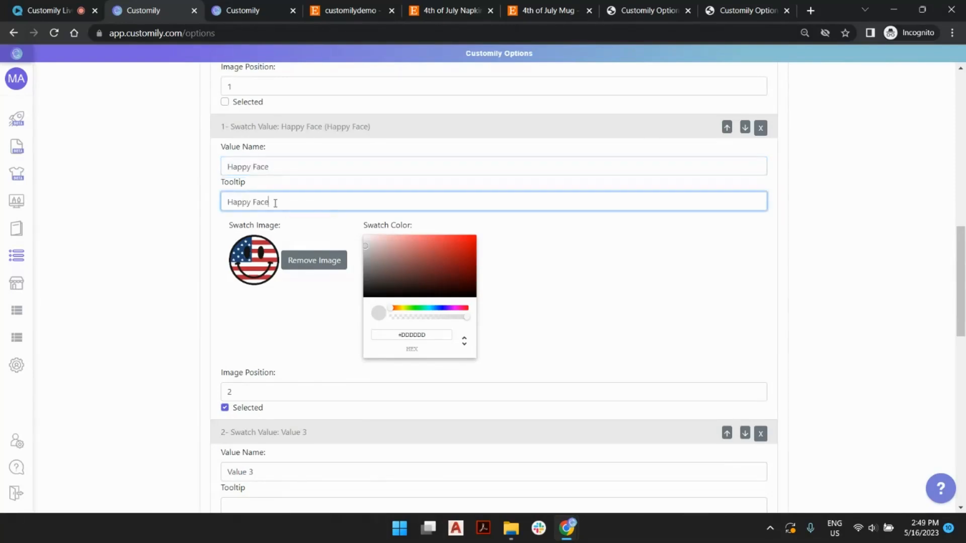
pyautogui.click(318, 218)
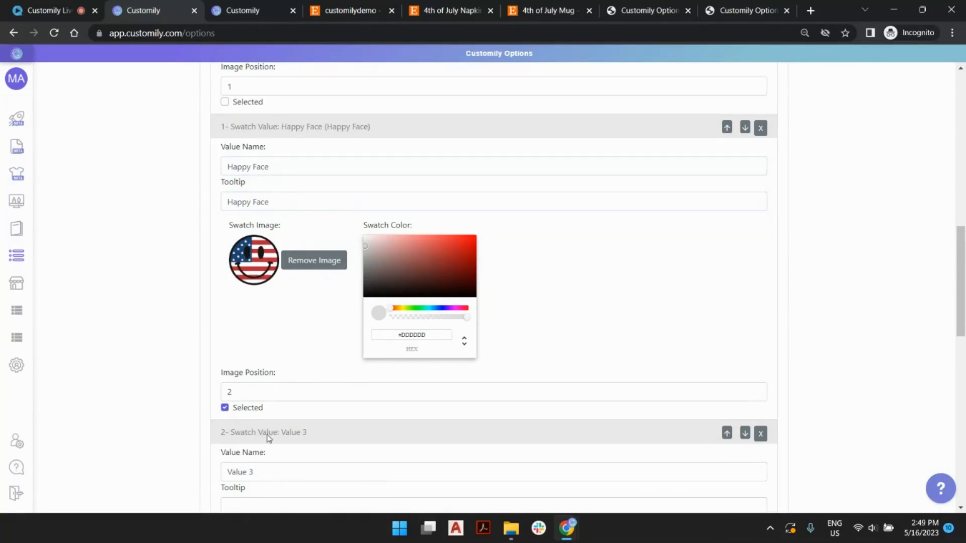
pyautogui.scroll(-3, 262, 402)
pyautogui.click(256, 310)
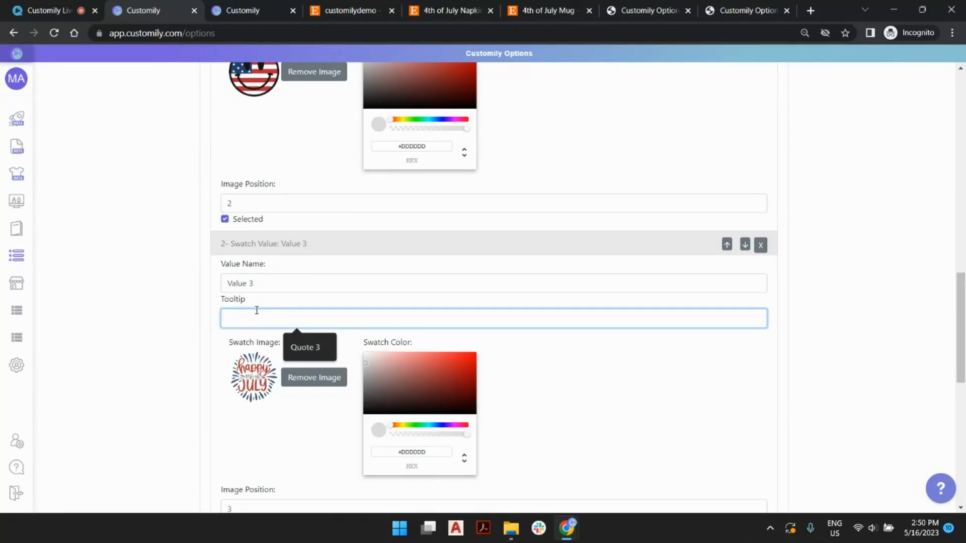
pyautogui.scroll(7, 256, 309)
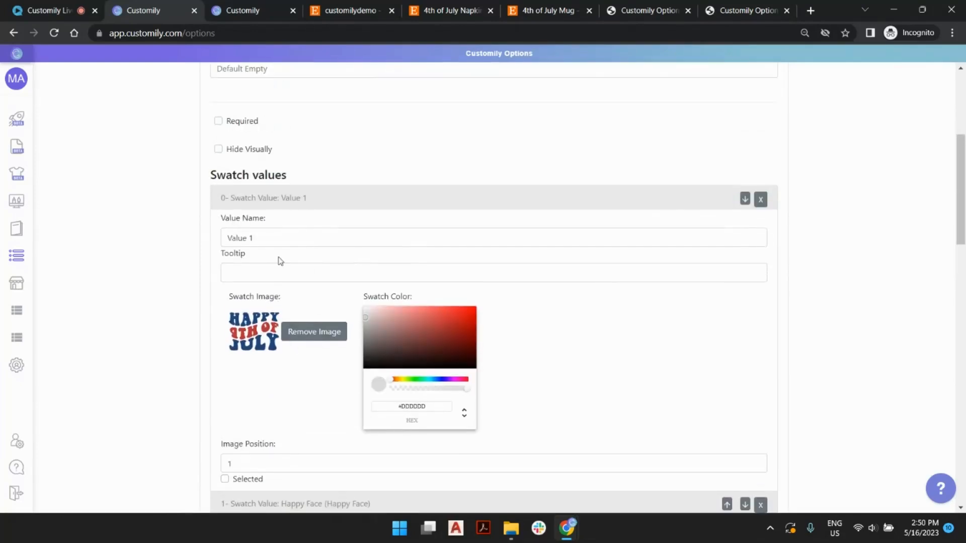
# Rename the first swatch value "Texts" and copy that name into its tooltip
pyautogui.click(251, 241)
pyautogui.scroll(-14, 315, 294)
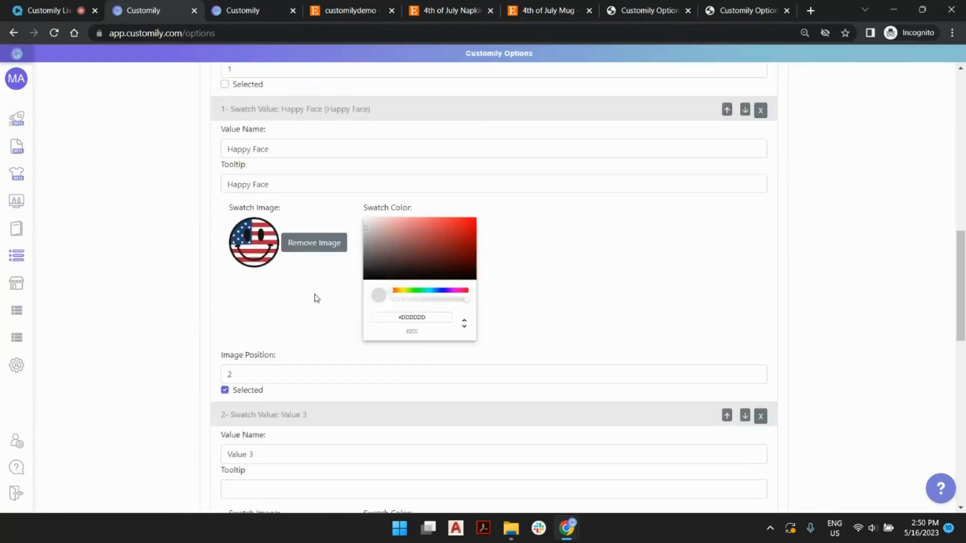
pyautogui.scroll(-3, 315, 297)
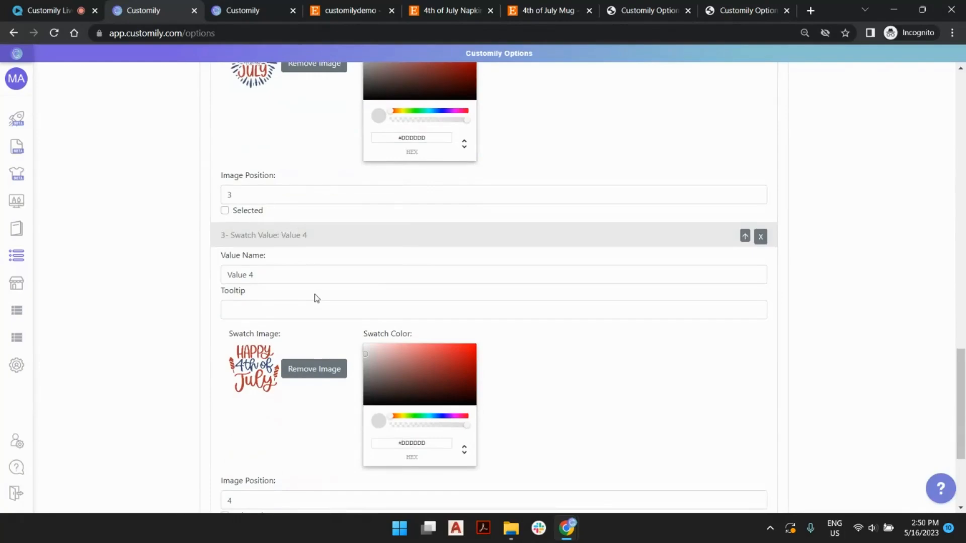
pyautogui.scroll(17, 327, 282)
pyautogui.scroll(4, 309, 277)
pyautogui.scroll(-4, 322, 274)
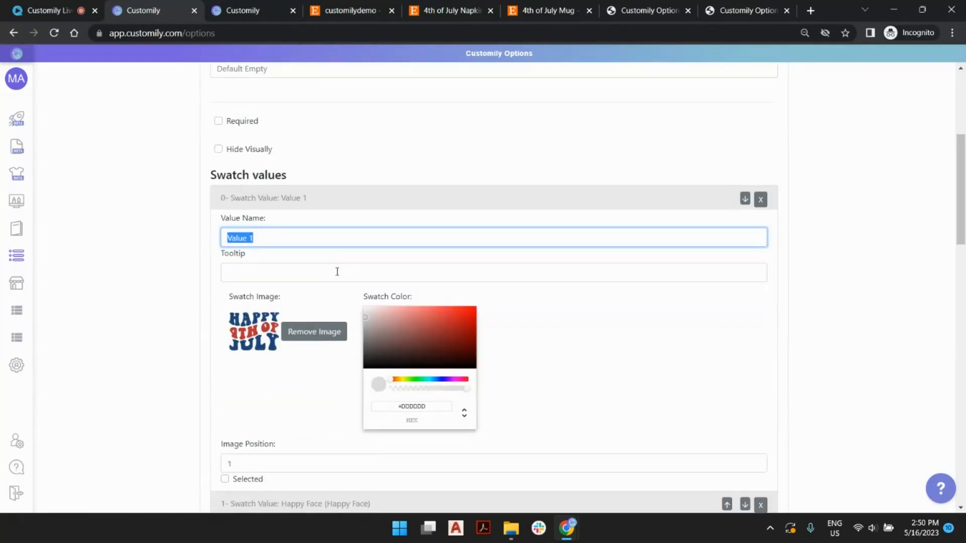
pyautogui.write('T')
pyautogui.hotkey('ctrl', 'a')
pyautogui.hotkey('ctrl', 'c')
pyautogui.click(285, 275)
pyautogui.hotkey('ctrl', 'v')
# Rename the third swatch value "Big Firework" and use the same text as its tooltip
pyautogui.scroll(-12, 283, 274)
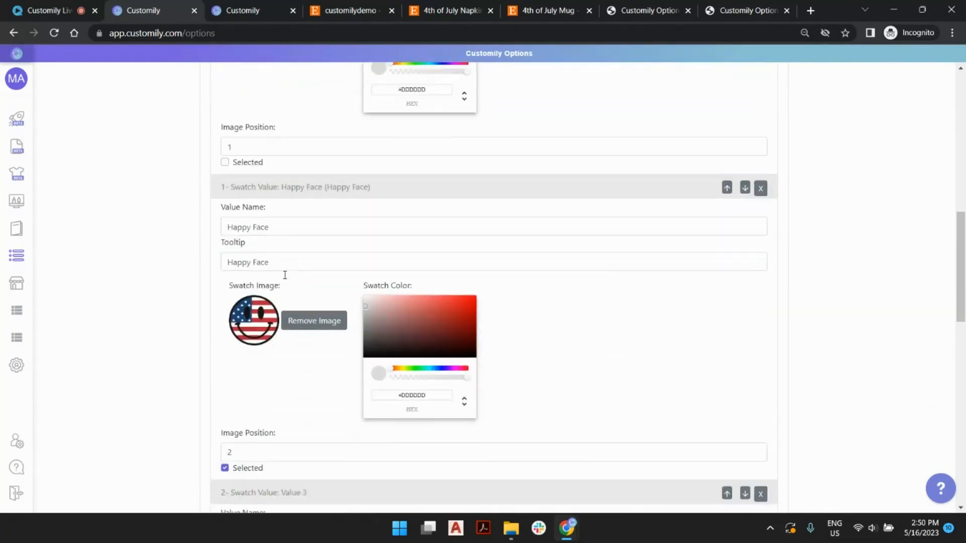
pyautogui.tripleClick(263, 221)
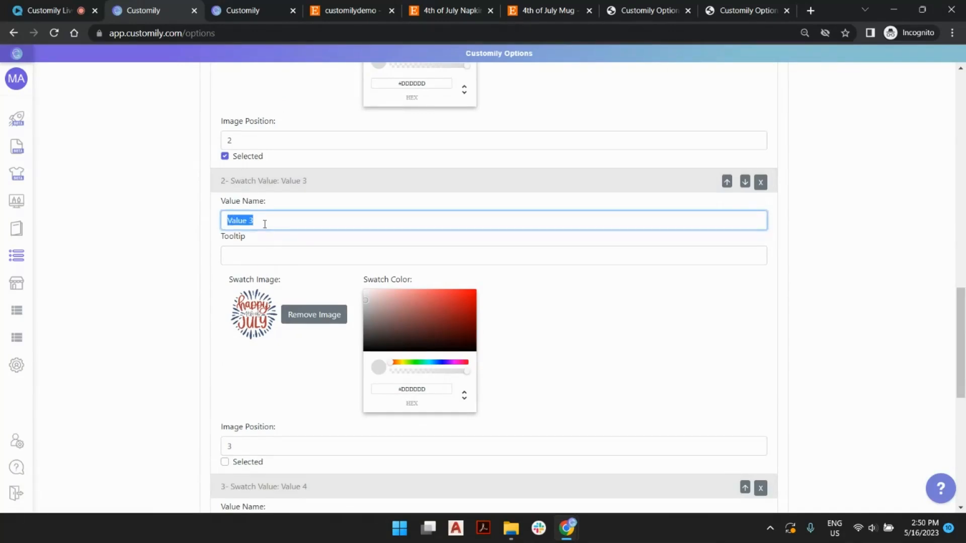
pyautogui.write('Big Firework')
pyautogui.hotkey('ctrl', 'shift', 'Left')
pyautogui.hotkey('ctrl', 'shift', 'Left')
pyautogui.hotkey('ctrl', 'c')
pyautogui.click(288, 254)
pyautogui.hotkey('ctrl', 'v')
# Rename the fourth swatch value "2 fireworks" and use the same text as its tooltip
pyautogui.scroll(-2, 288, 254)
pyautogui.scroll(-5, 288, 254)
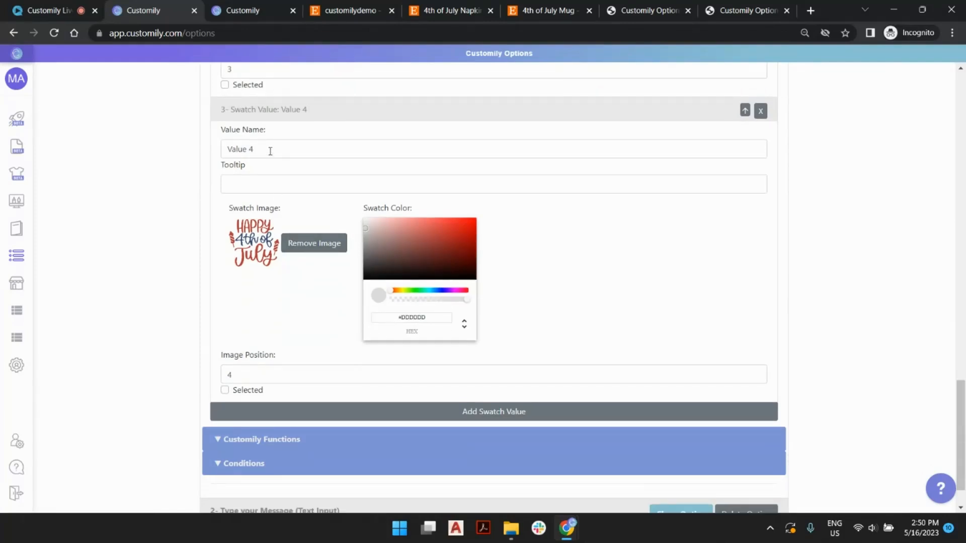
pyautogui.tripleClick(270, 151)
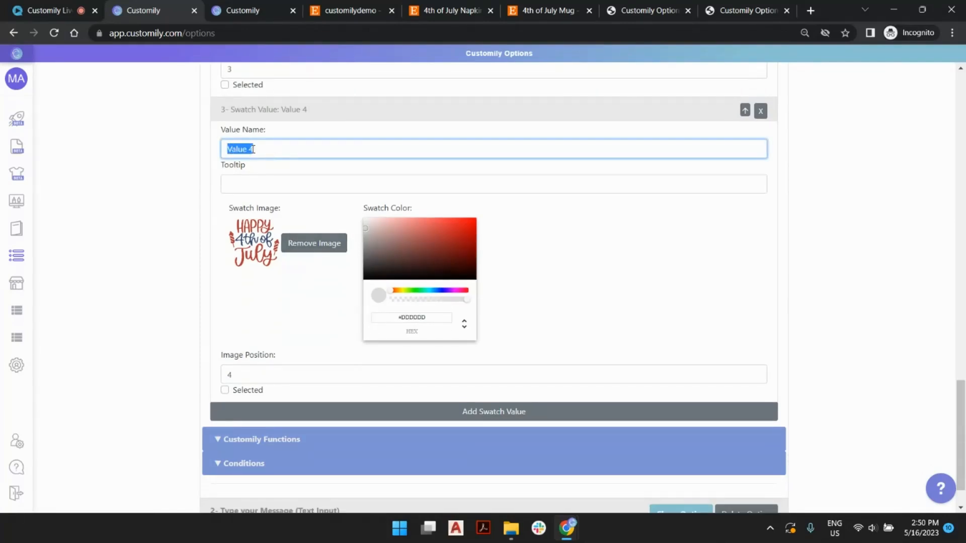
pyautogui.write('2 fireworks')
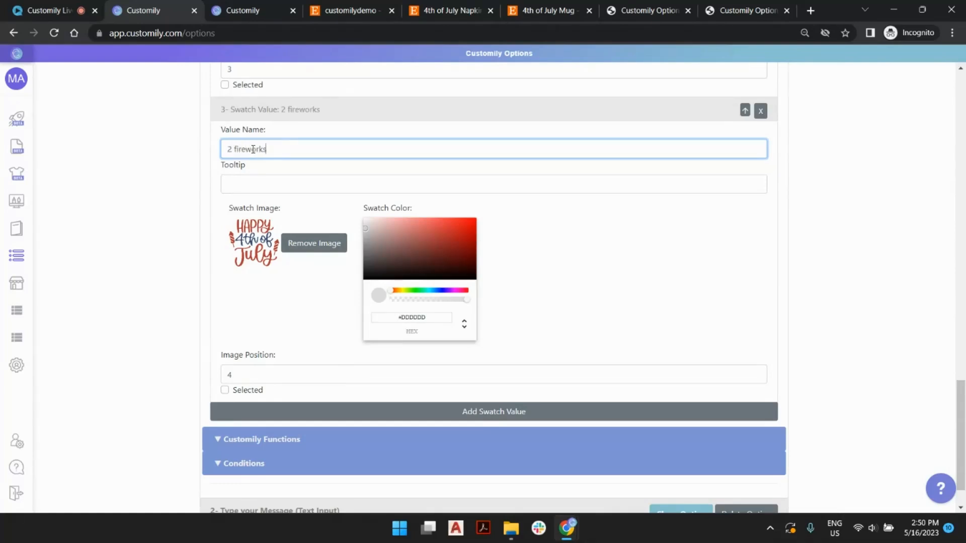
pyautogui.tripleClick(254, 150)
pyautogui.hotkey('ctrl', 'c')
pyautogui.click(252, 177)
pyautogui.hotkey('ctrl', 'v')
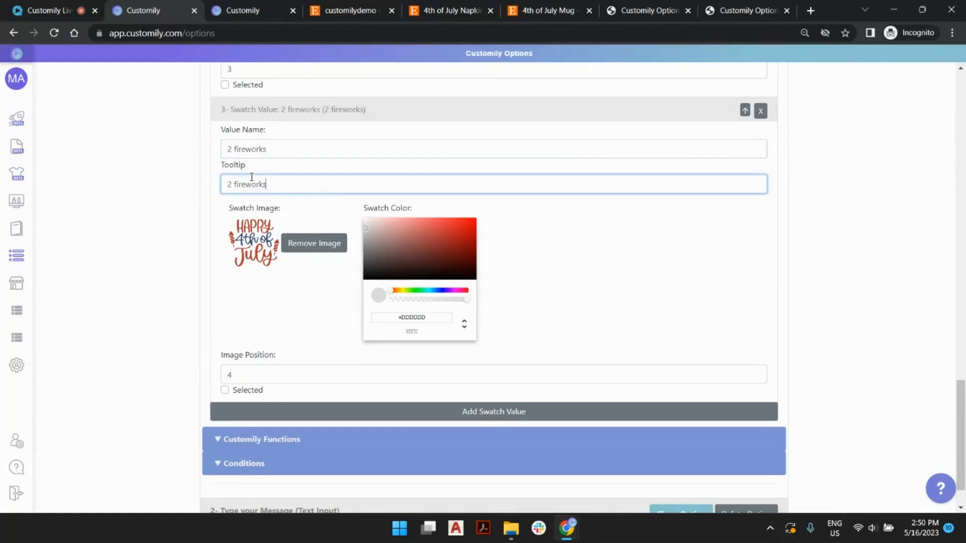
# Check the renamed swatch values, collapse the Select Quote option and save the option set
pyautogui.click(287, 297)
pyautogui.scroll(6, 287, 298)
pyautogui.scroll(-7, 288, 298)
pyautogui.scroll(17, 296, 297)
pyautogui.scroll(-4, 295, 215)
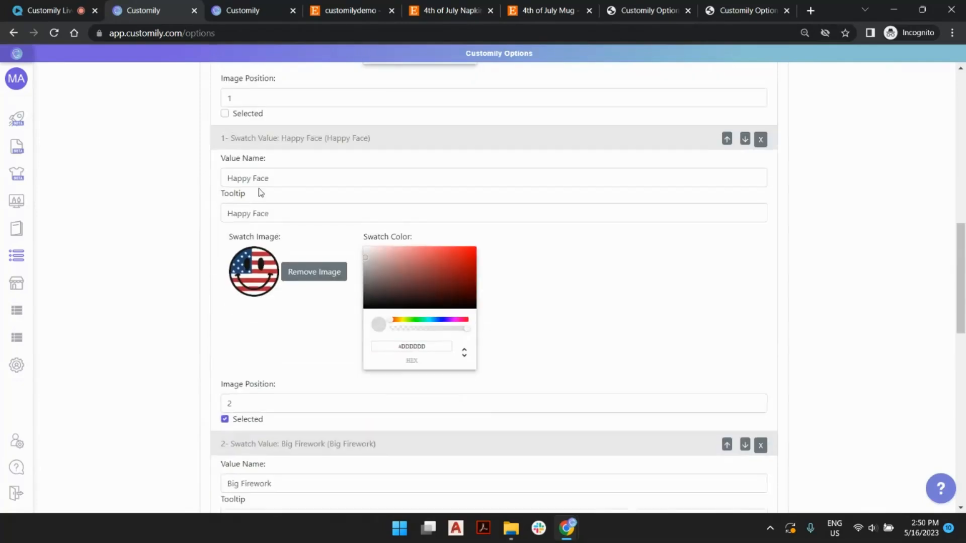
pyautogui.scroll(8, 291, 192)
pyautogui.scroll(5, 307, 207)
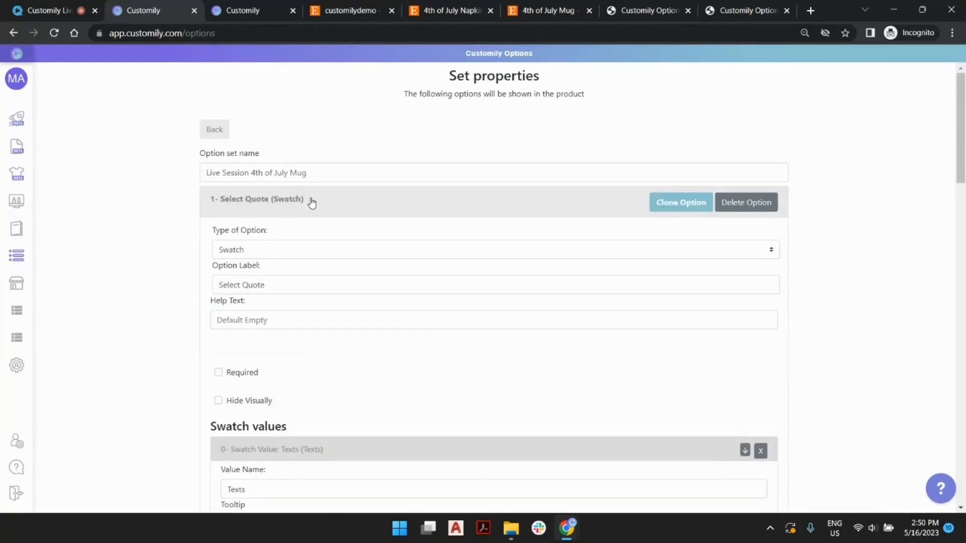
pyautogui.click(311, 201)
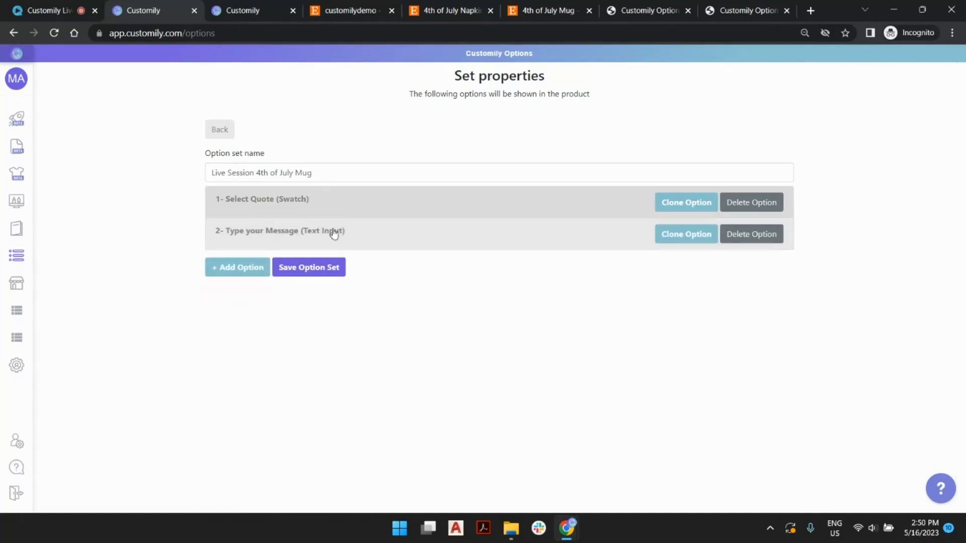
pyautogui.click(326, 268)
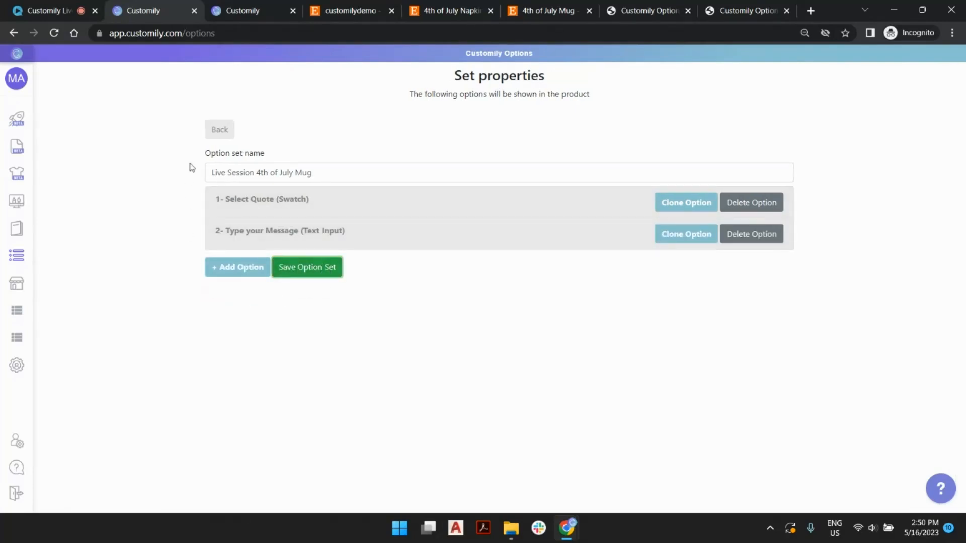
# Leave the option sets, start linking an Etsy listing, search for "4th" and choose the 4th of July Mug listing
pyautogui.click(223, 135)
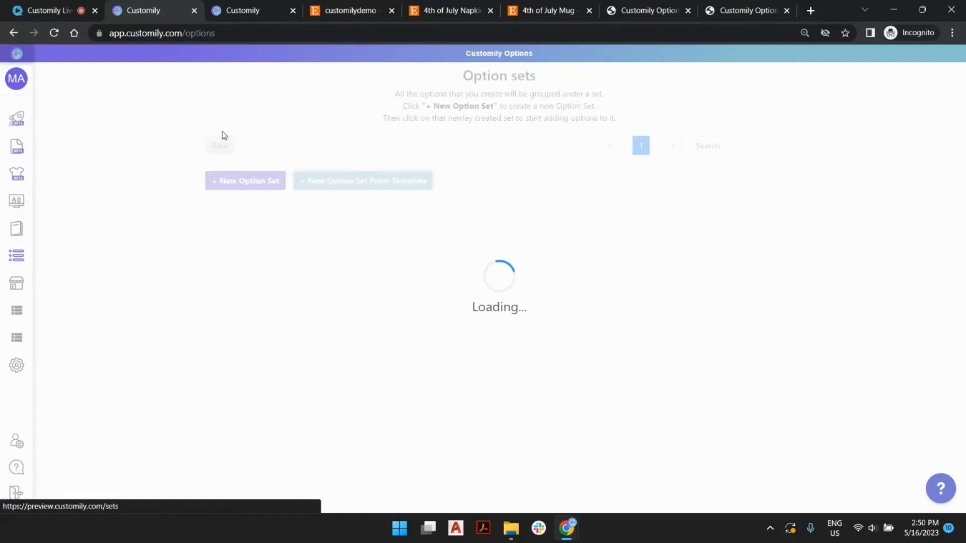
pyautogui.click(224, 136)
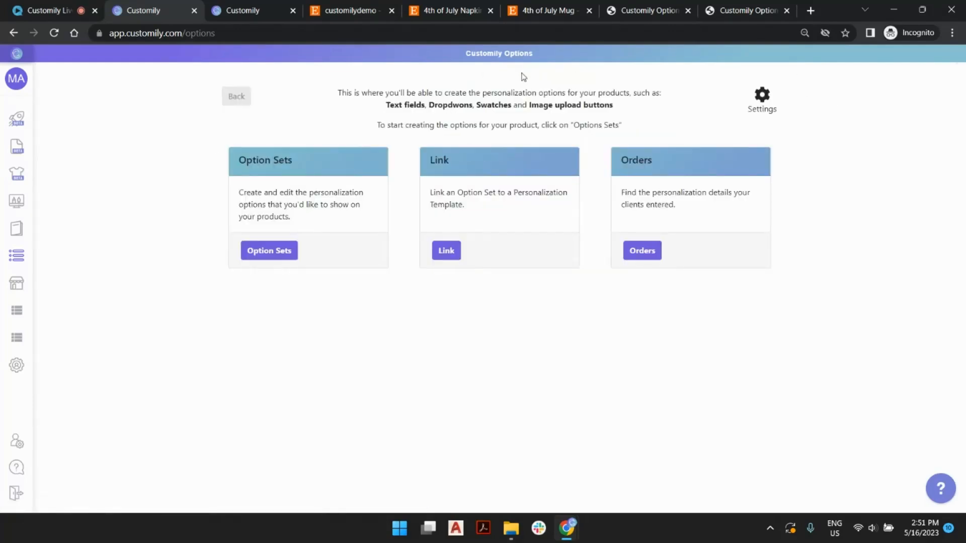
pyautogui.click(448, 251)
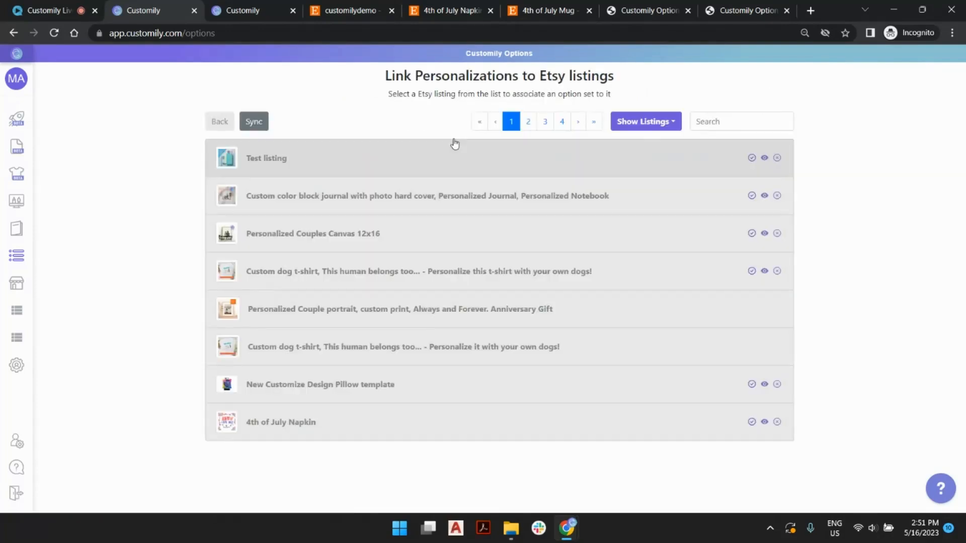
pyautogui.click(720, 120)
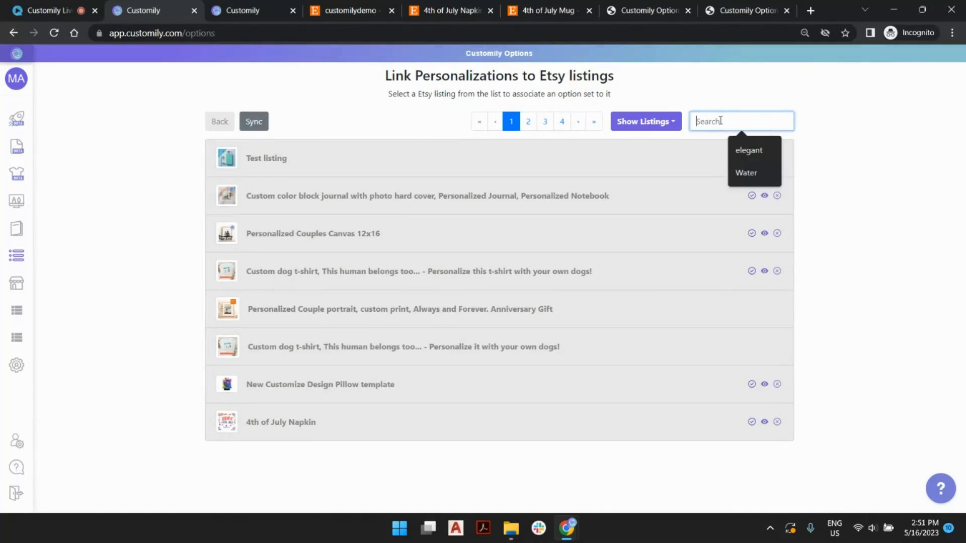
pyautogui.write('4th')
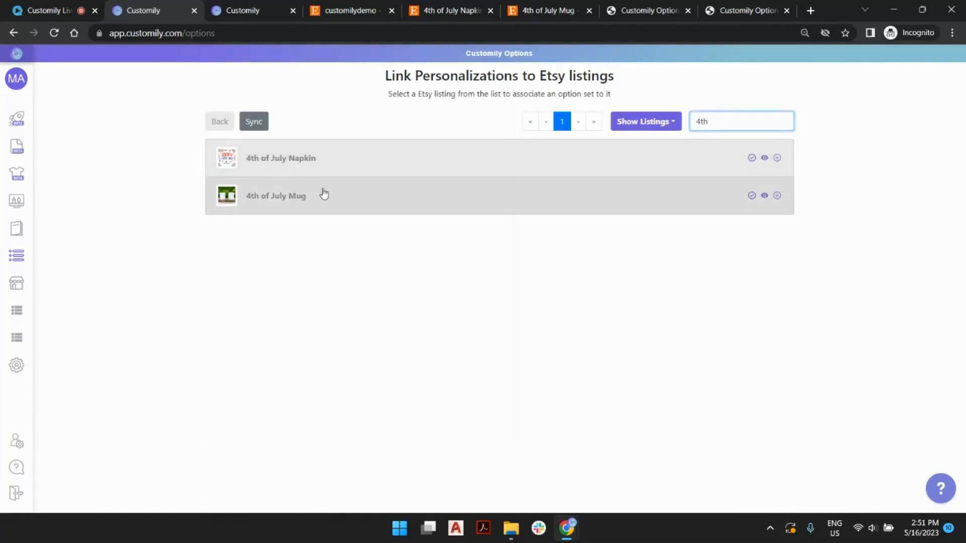
pyautogui.click(455, 201)
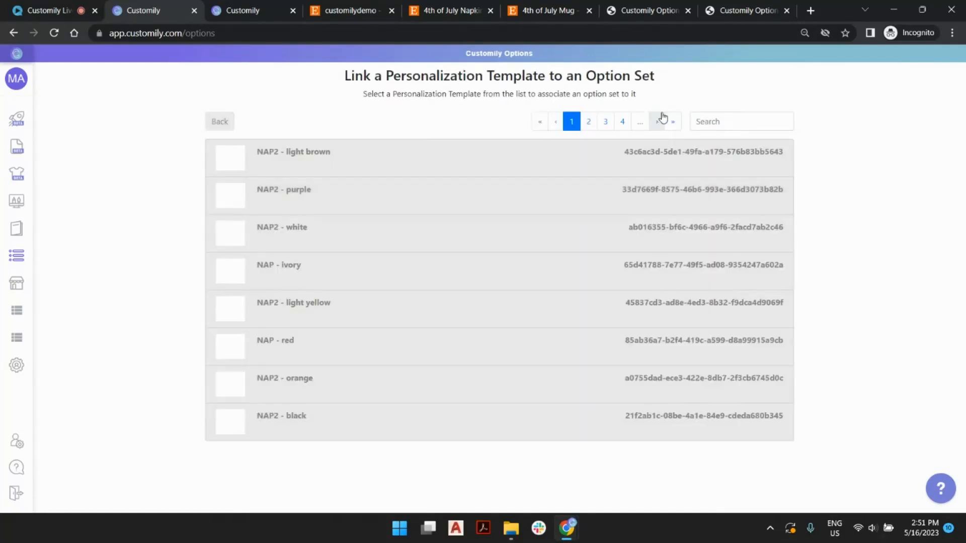
# Link the listing to the "Live Session 4th of July Mug" template and the option set of the same name
pyautogui.click(704, 121)
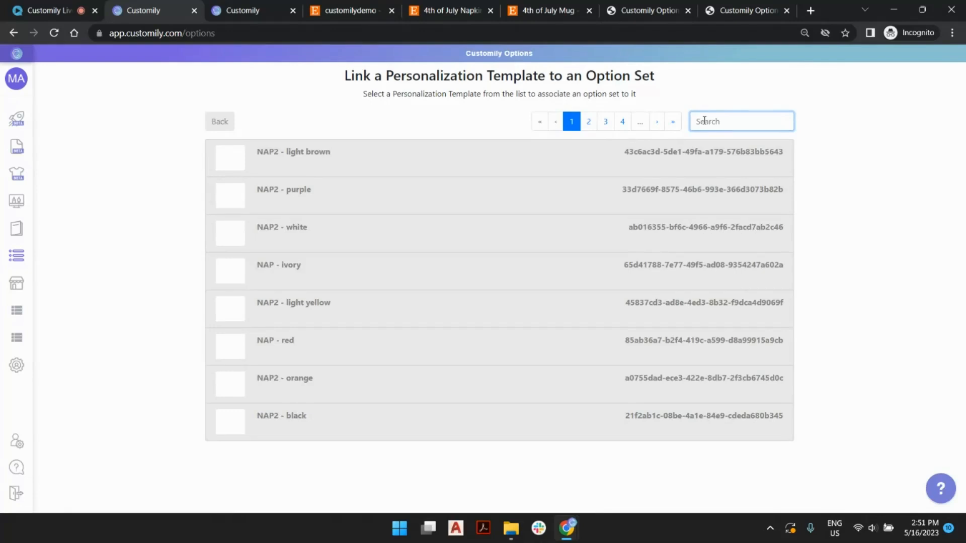
pyautogui.write('4th')
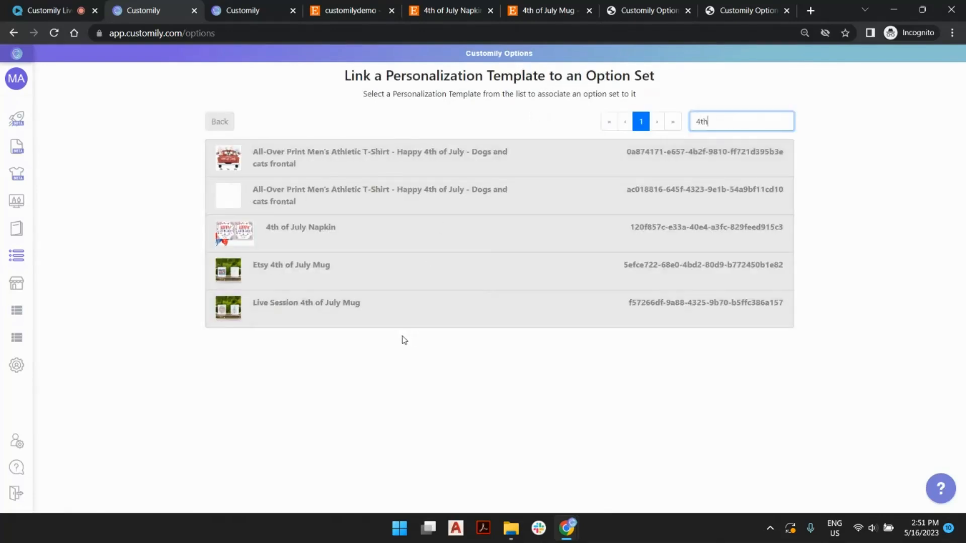
pyautogui.click(391, 314)
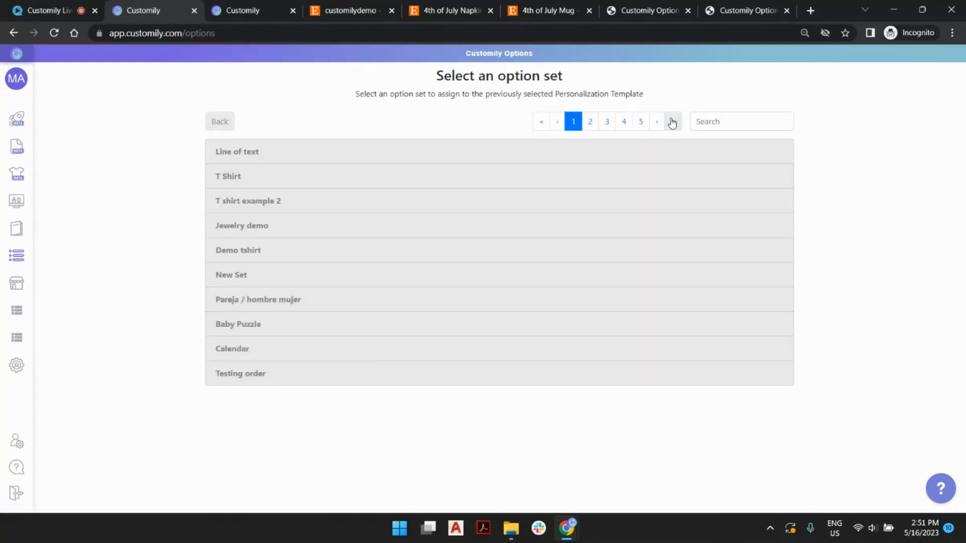
pyautogui.click(673, 122)
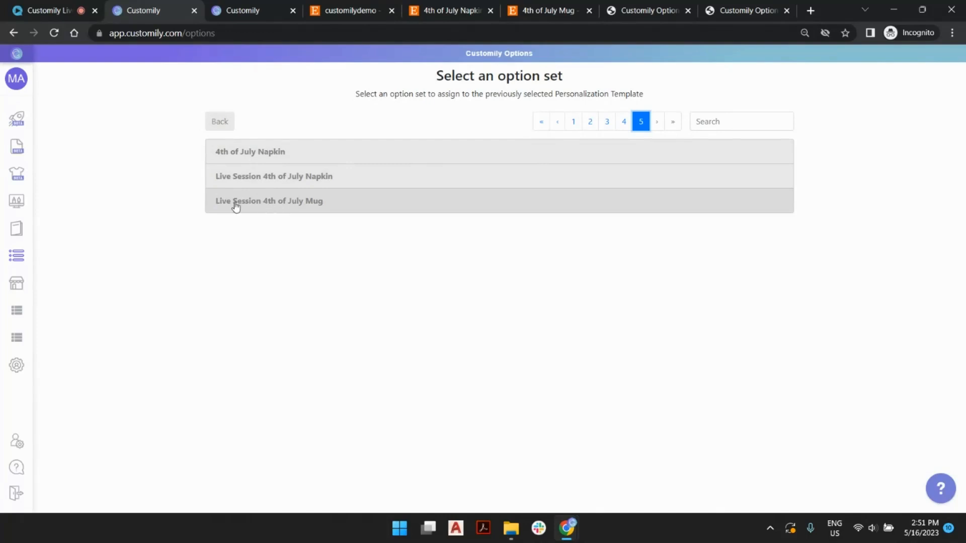
pyautogui.click(305, 202)
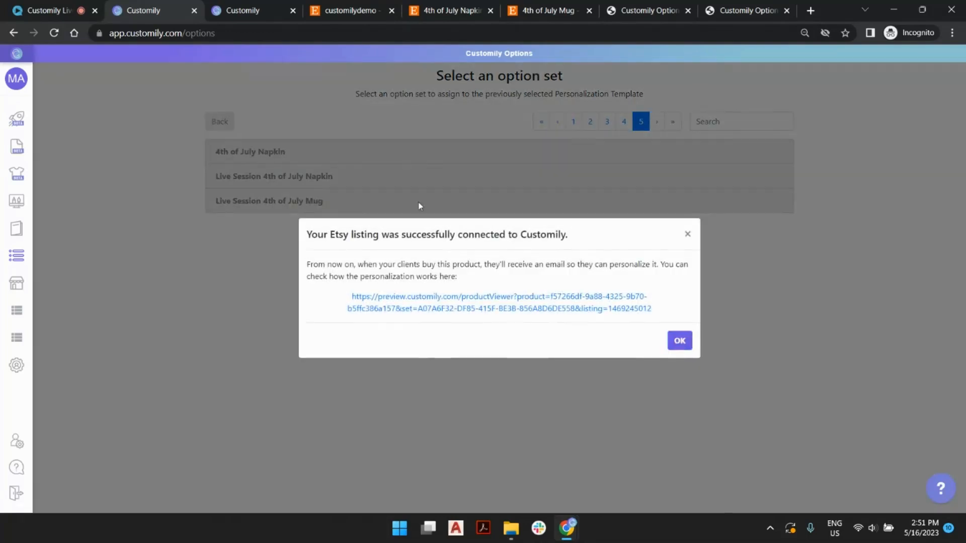
# Open the linked listing's personalization preview and try each Select Quote swatch on the mug, ending with Big Firework
pyautogui.click(579, 308)
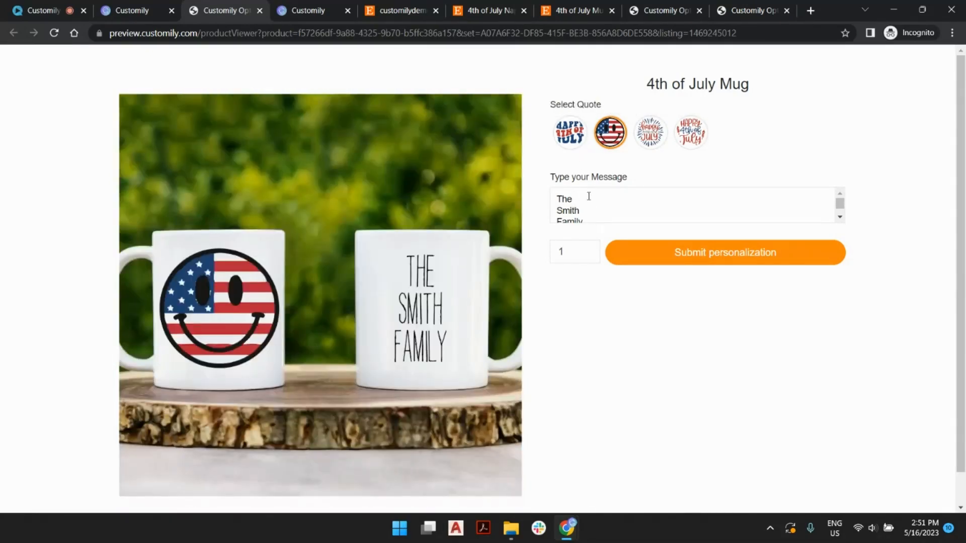
pyautogui.click(577, 143)
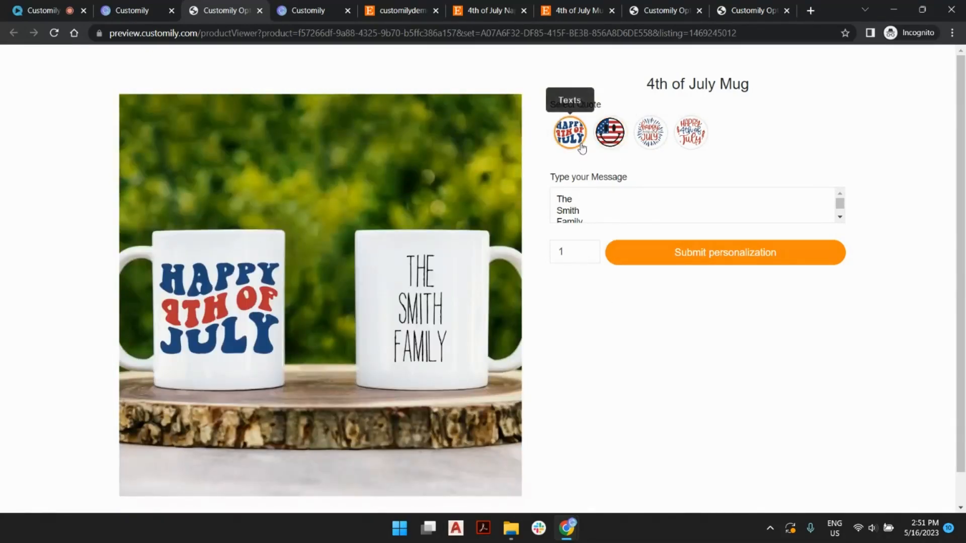
pyautogui.click(608, 140)
pyautogui.click(691, 133)
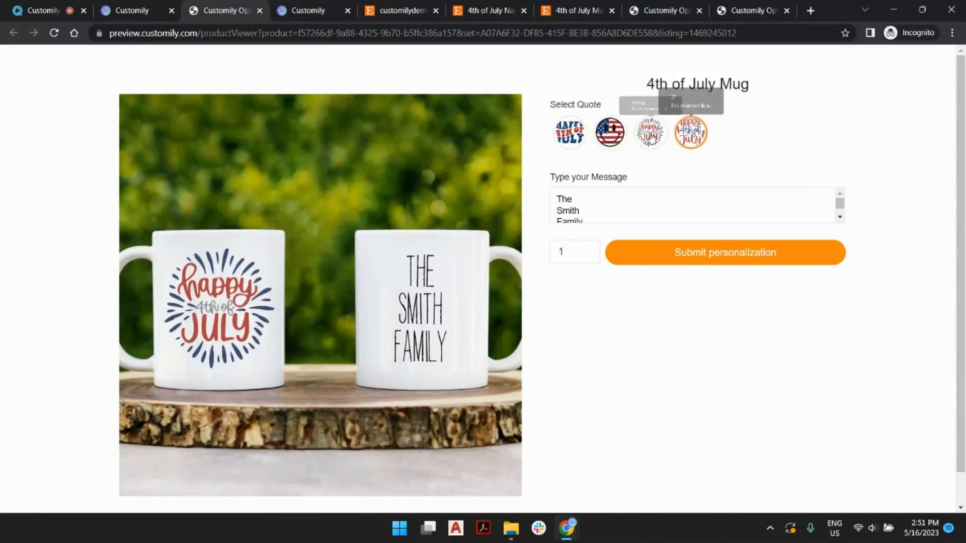
pyautogui.click(649, 135)
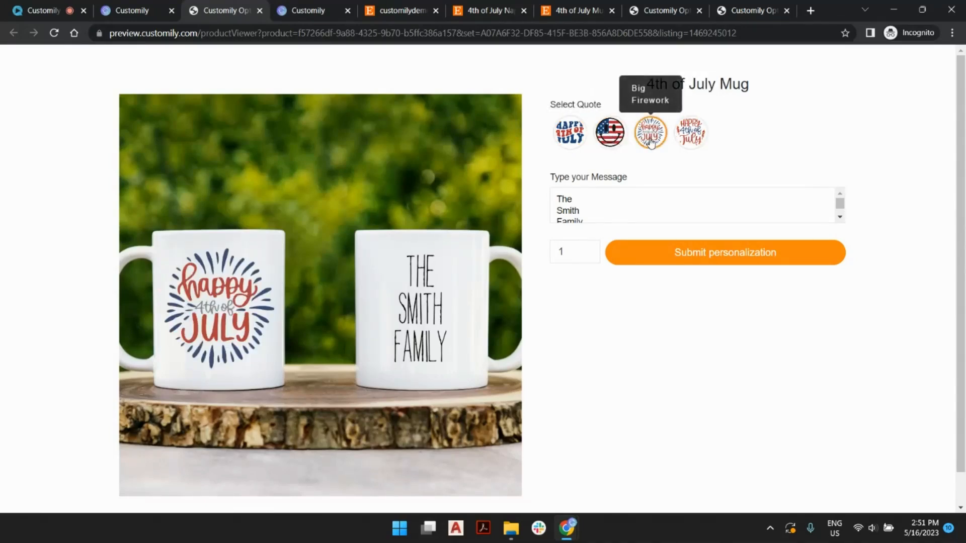
# Choose the American flag smiley quote and replace the surname on the message's second line in the mug preview
pyautogui.click(612, 141)
pyautogui.click(590, 204)
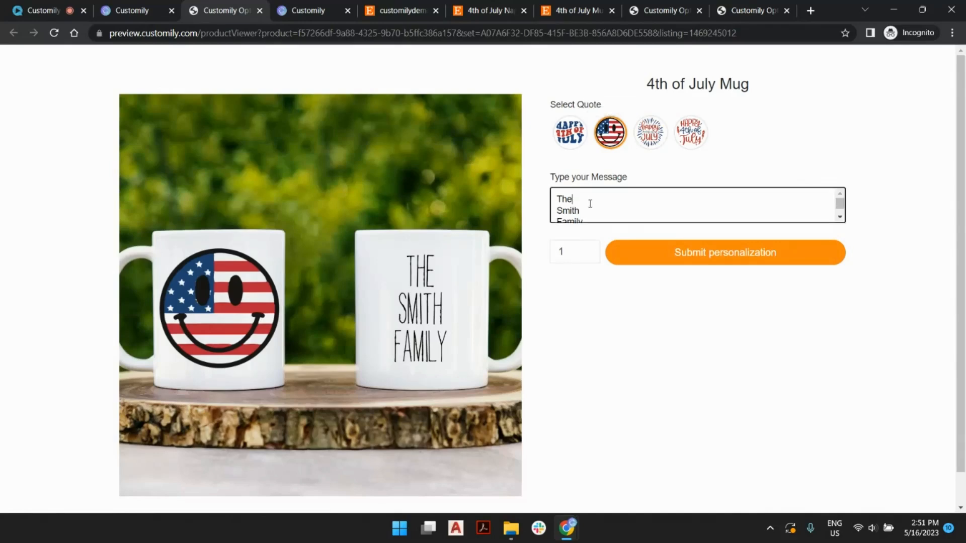
pyautogui.doubleClick(574, 211)
pyautogui.write('rodriguez')
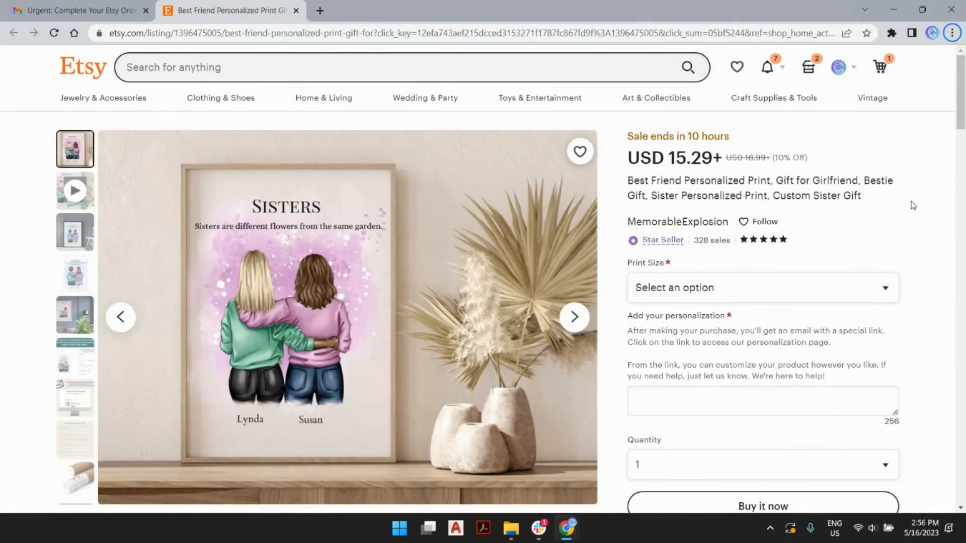
# Set the print size to 11x14 on the Best Friend Personalized Print Etsy listing
pyautogui.scroll(-1, 918, 194)
pyautogui.click(785, 227)
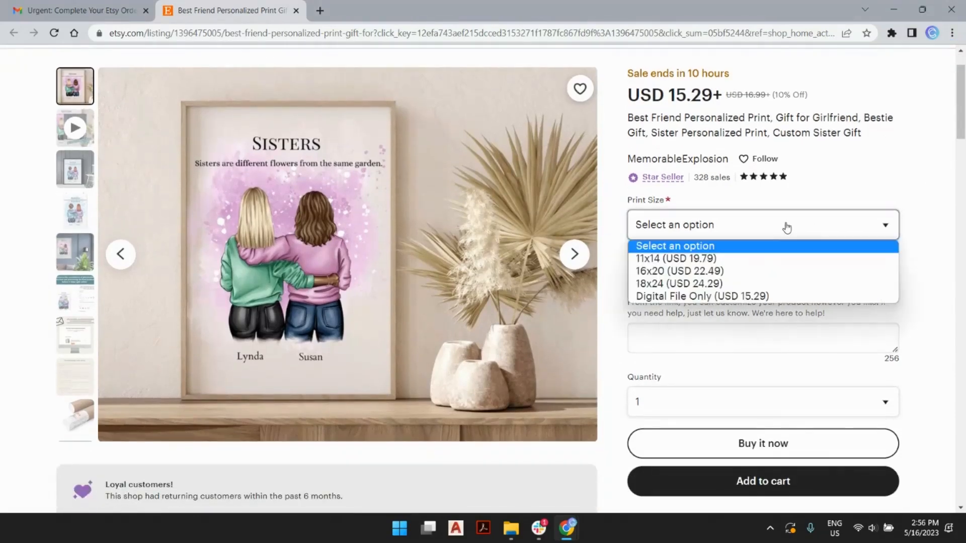
pyautogui.click(800, 258)
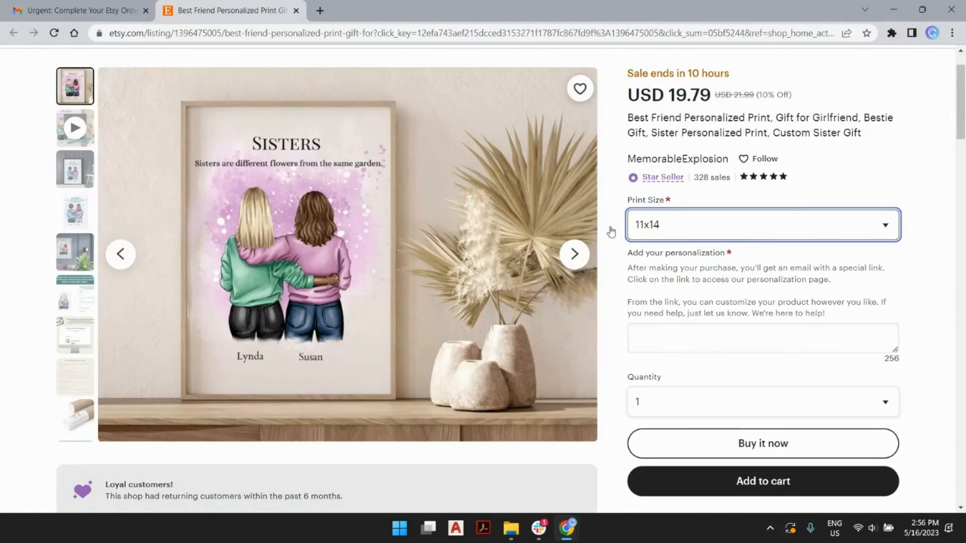
# Examine the listing's personalization box and highlight the instructions about the emailed personalization link
pyautogui.scroll(-3, 923, 185)
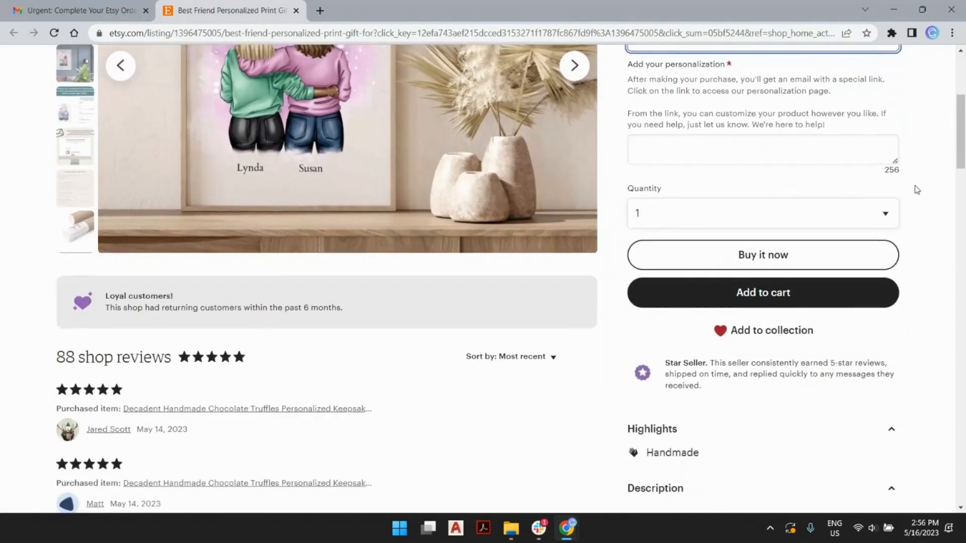
pyautogui.click(679, 159)
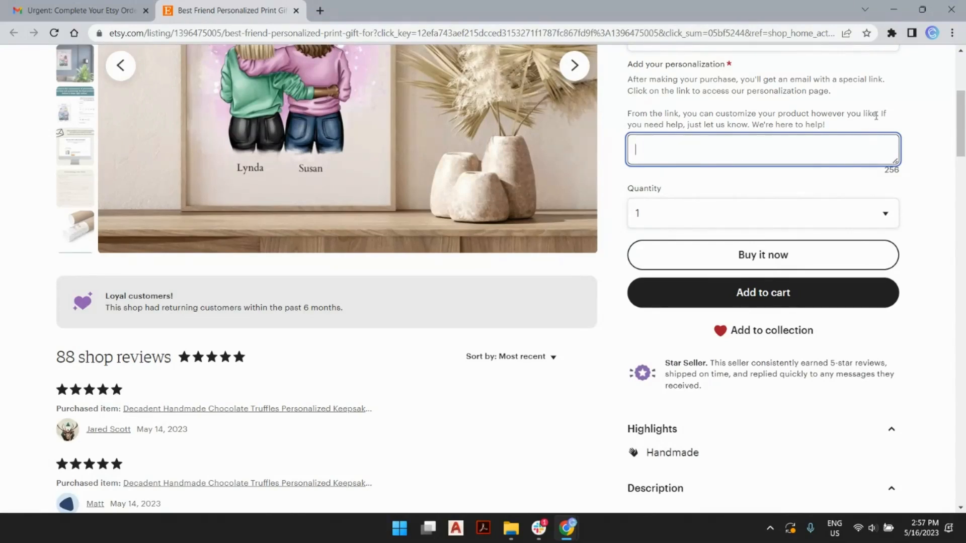
pyautogui.scroll(3, 927, 159)
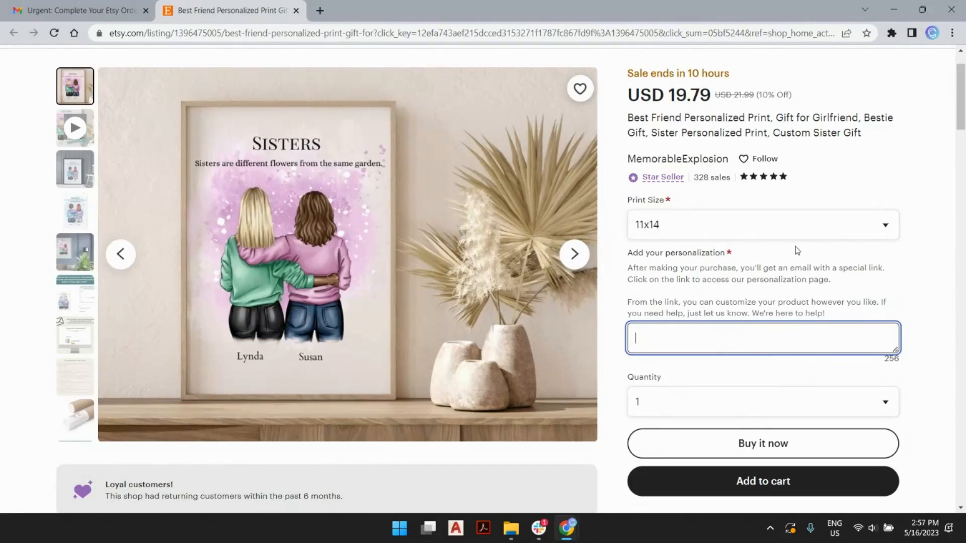
pyautogui.moveTo(627, 272)
pyautogui.mouseDown()
pyautogui.moveTo(848, 289)
pyautogui.moveTo(858, 301)
pyautogui.moveTo(849, 314)
pyautogui.moveTo(728, 298)
pyautogui.moveTo(629, 268)
pyautogui.mouseUp()
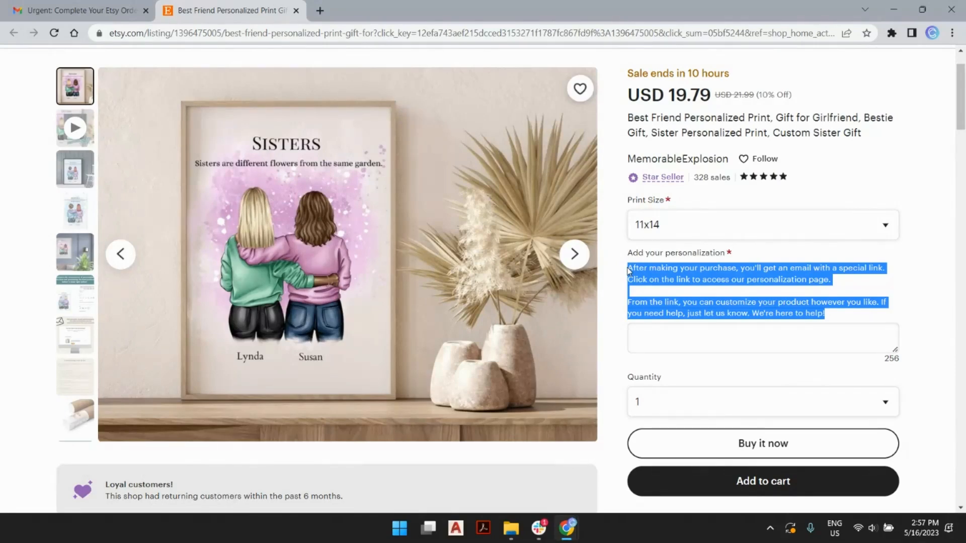
pyautogui.click(651, 278)
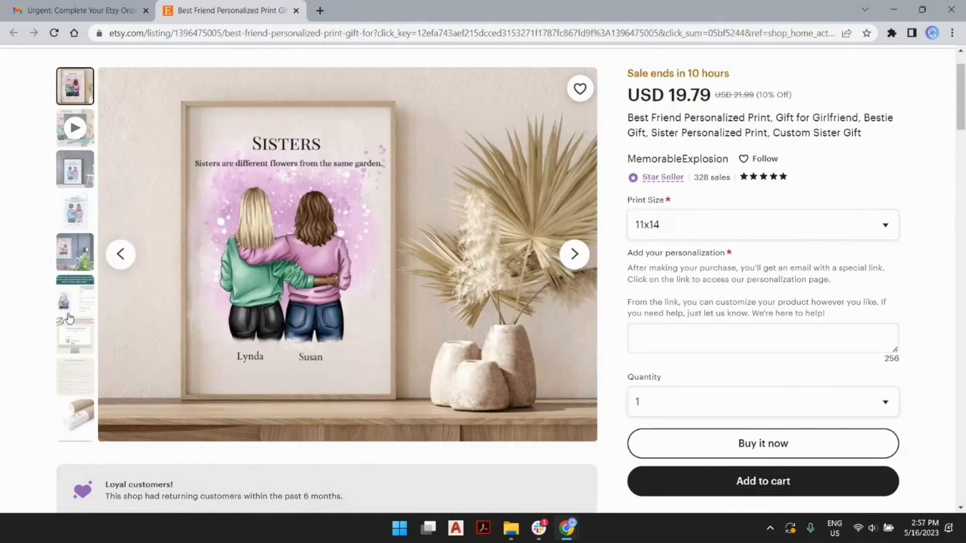
# View the listing's video and the images explaining the post-purchase personalization email and the online product preview
pyautogui.click(67, 334)
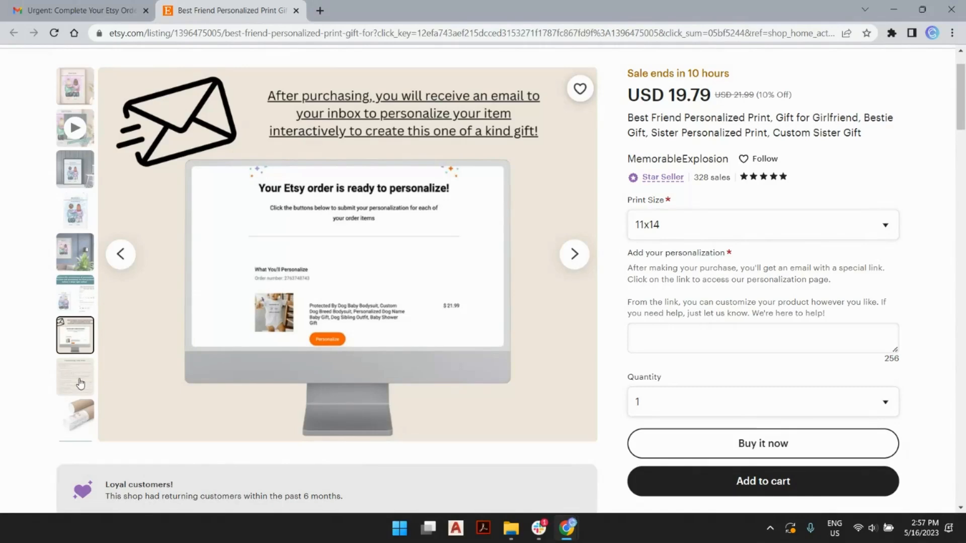
pyautogui.click(65, 305)
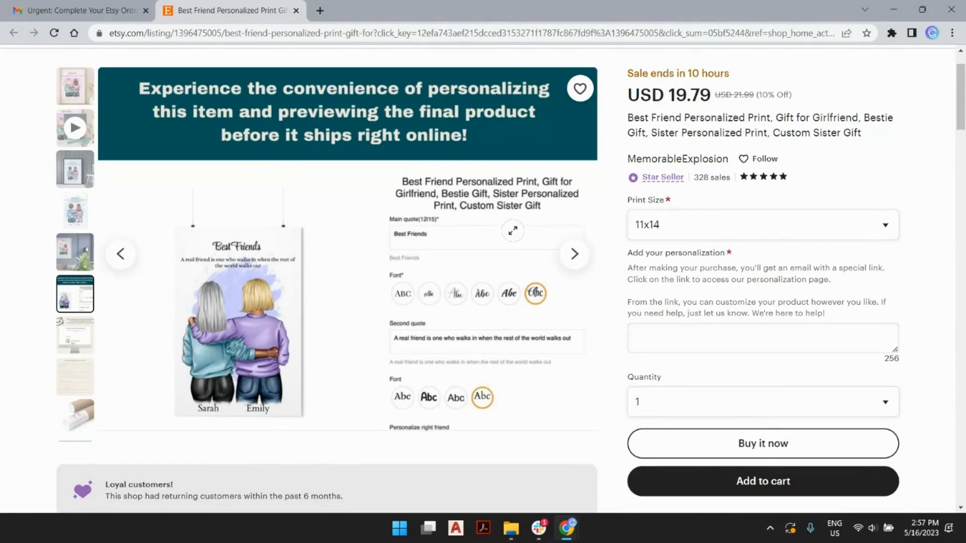
pyautogui.click(61, 128)
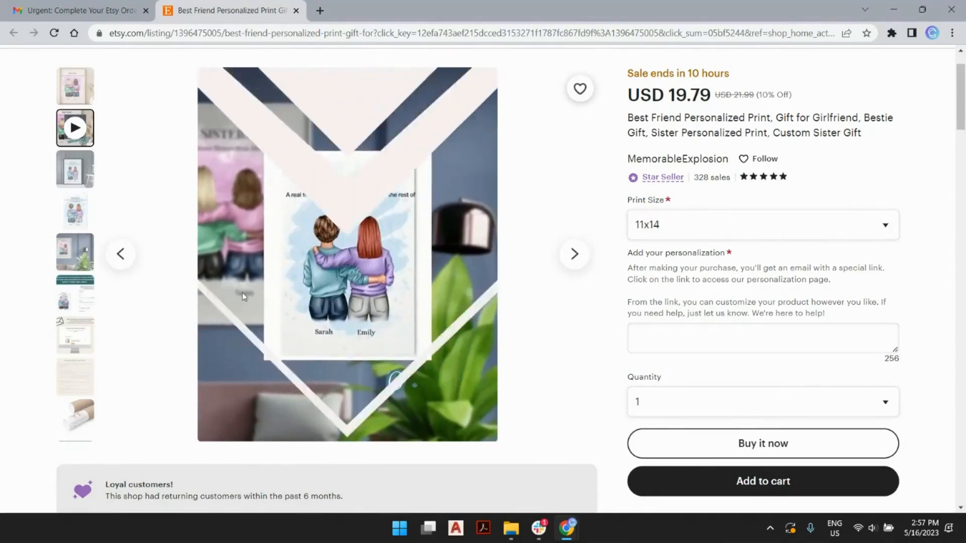
pyautogui.click(61, 294)
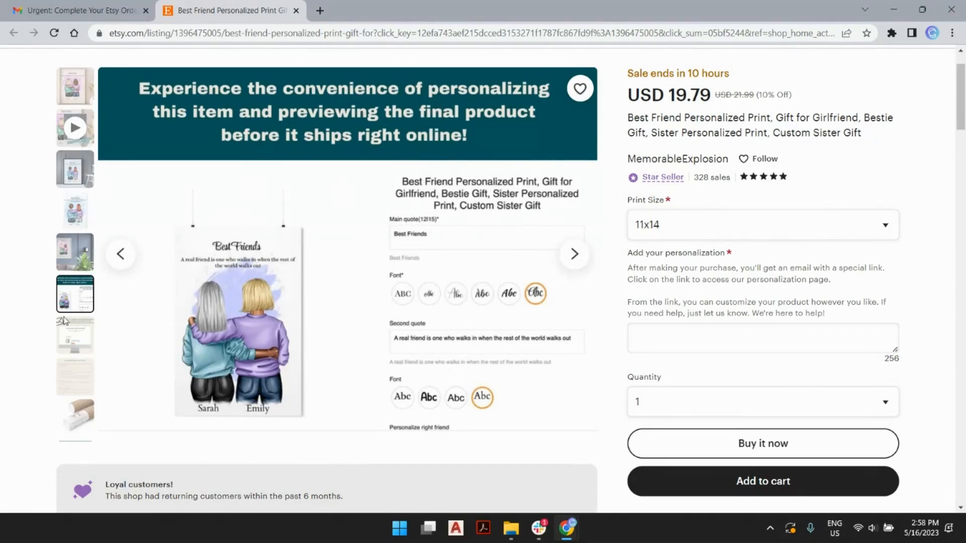
pyautogui.click(68, 327)
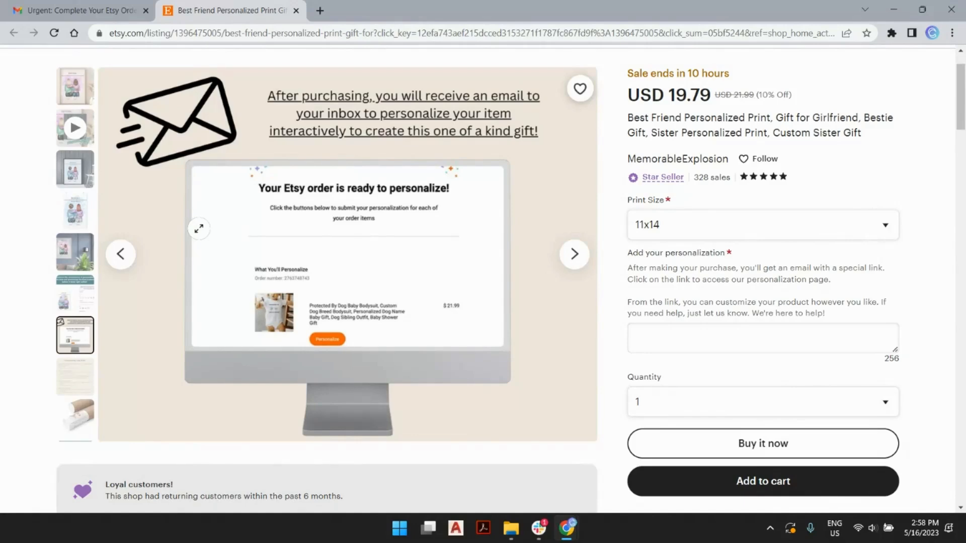
# Return to Customily, back out of the Etsy listing linking pages and open the Find personalization details page
pyautogui.hotkey('alt', 'Tab')
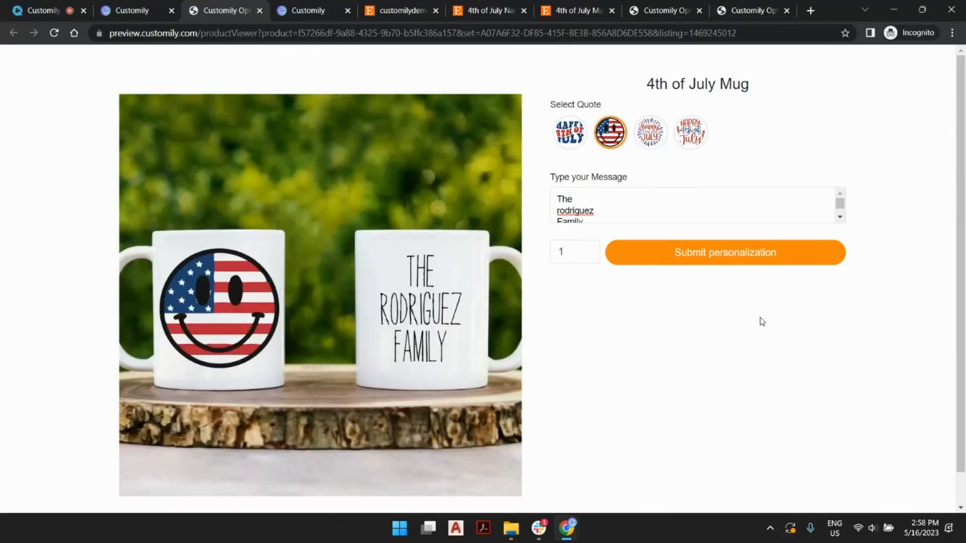
pyautogui.click(334, 7)
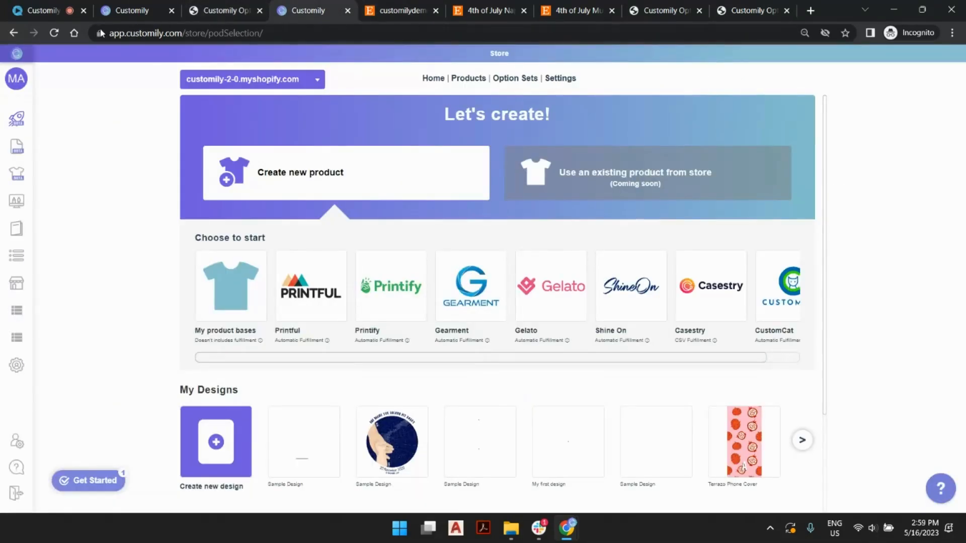
pyautogui.click(128, 8)
pyautogui.click(680, 340)
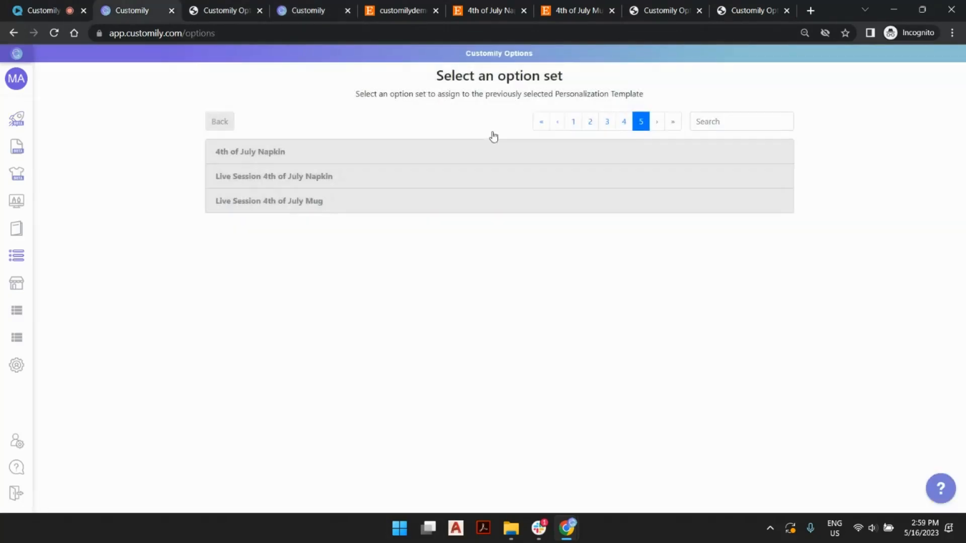
pyautogui.click(220, 123)
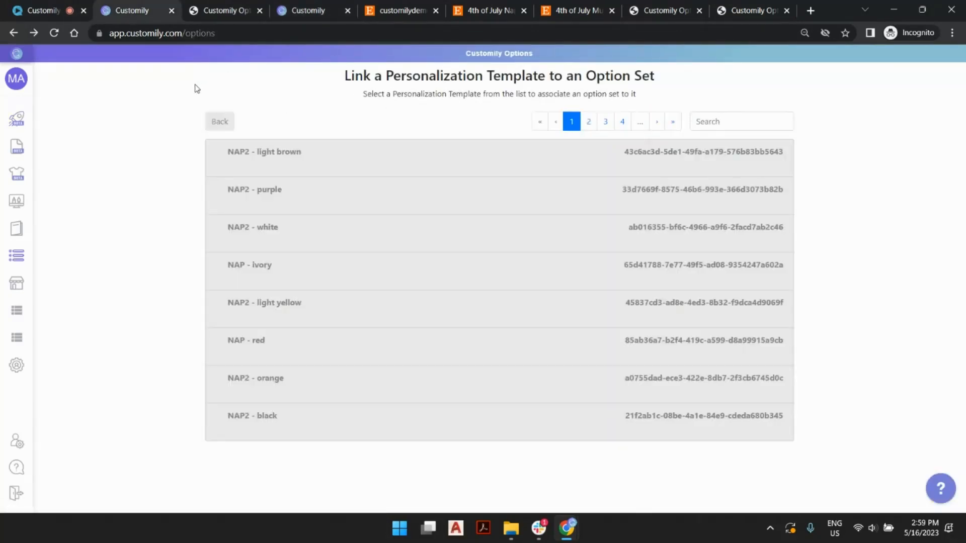
pyautogui.click(229, 124)
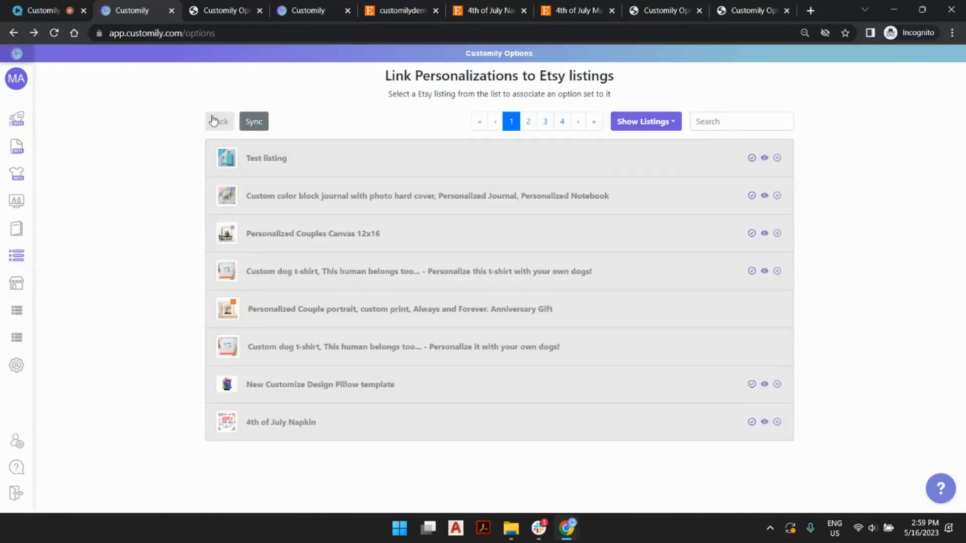
pyautogui.click(220, 121)
pyautogui.click(648, 257)
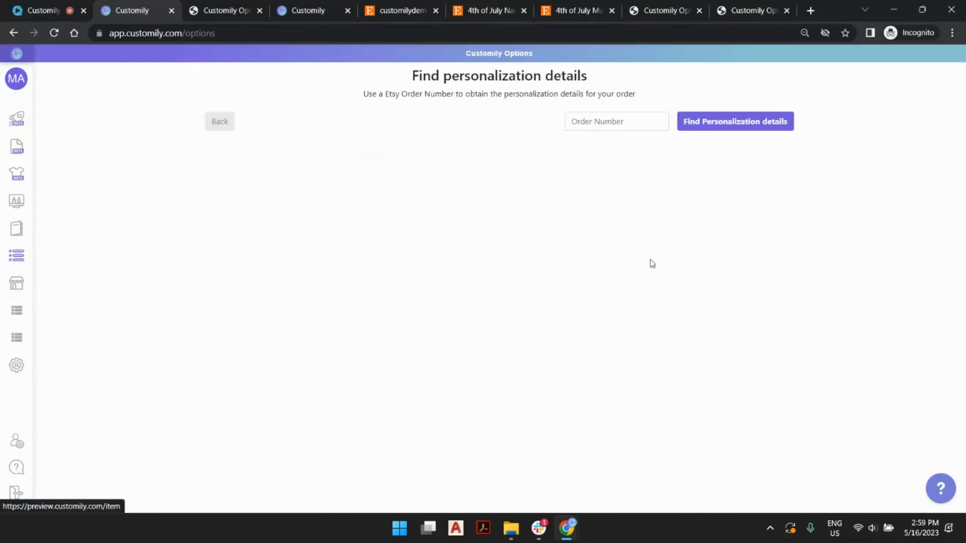